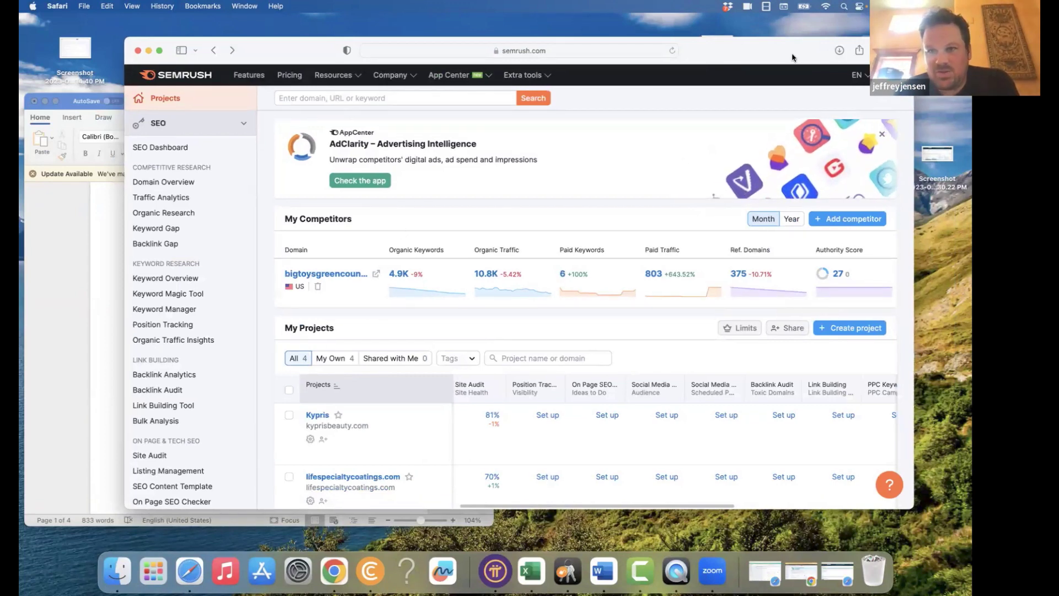
- Shift the browser window aside, switch to Word and show the beginning of the social media training outline
{"action": "left_click_drag", "start_coordinate": [793, 53], "coordinate": [762, 73]}
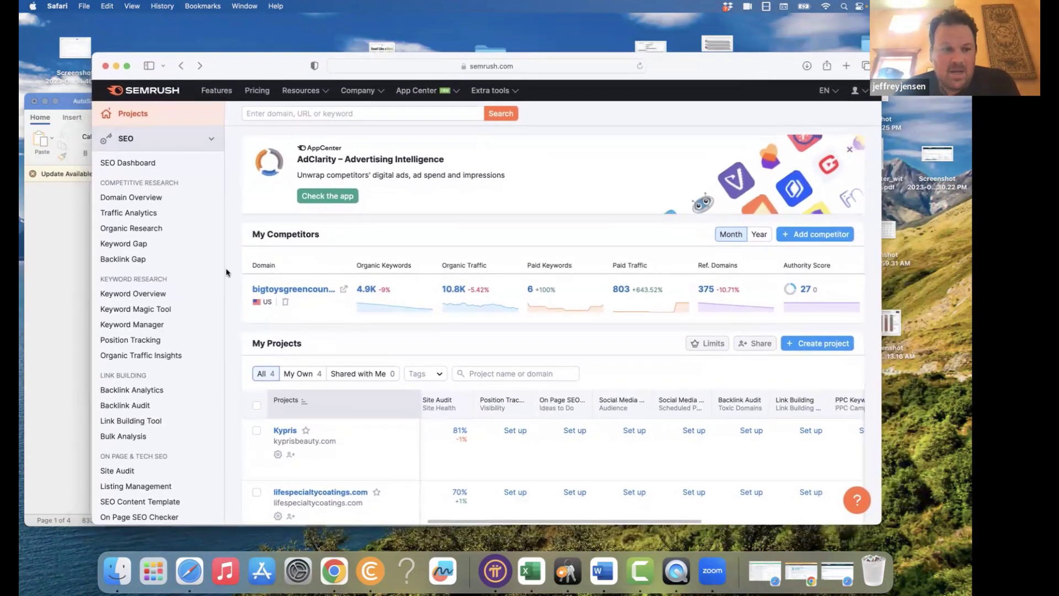
{"action": "left_click", "coordinate": [33, 338]}
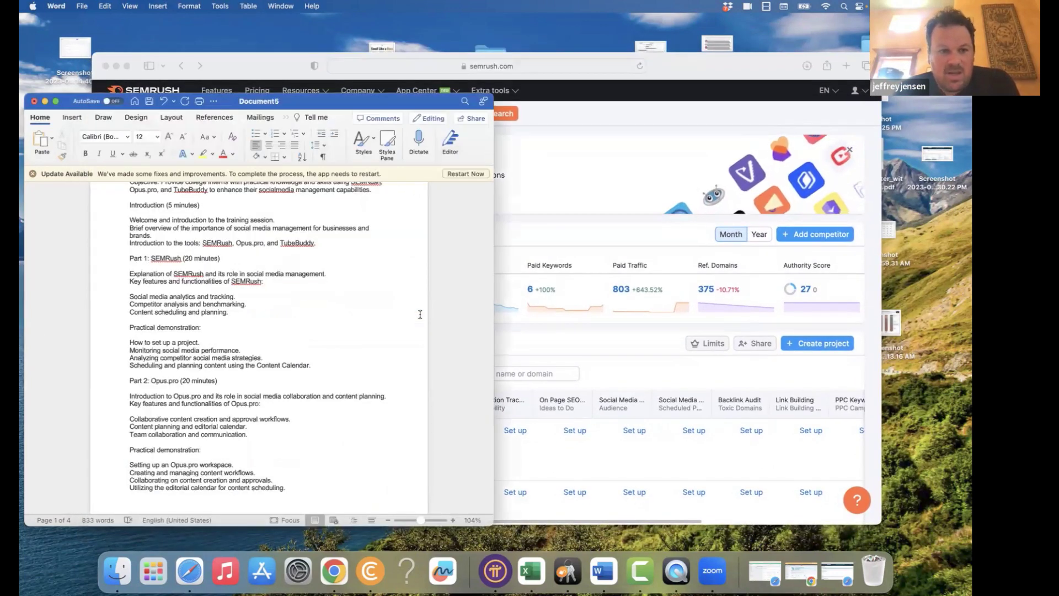
{"action": "scroll", "coordinate": [420, 315], "scroll_direction": "up", "scroll_amount": 5}
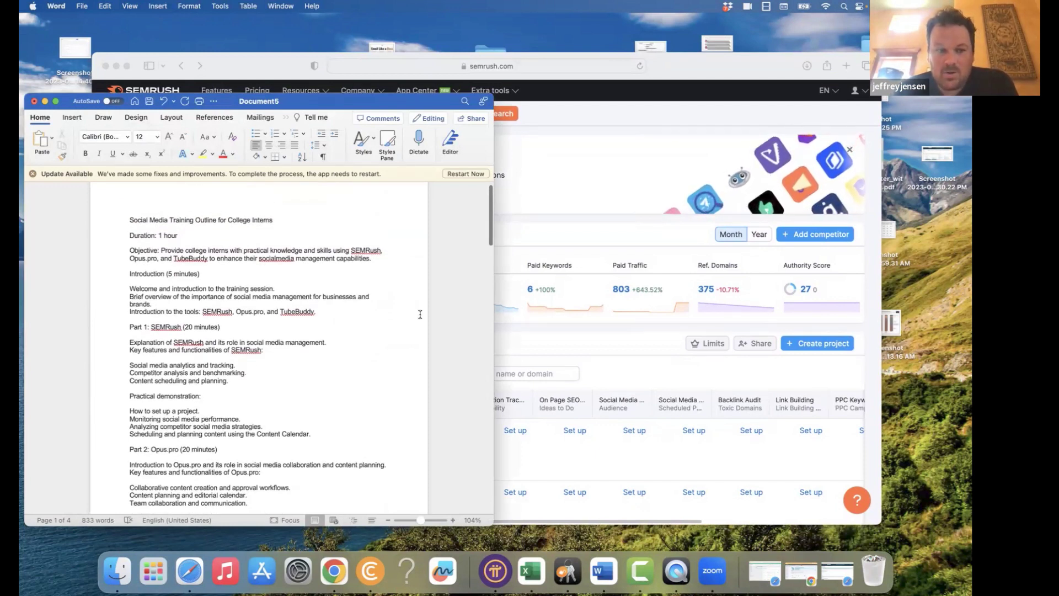
{"action": "right_click", "coordinate": [420, 315]}
{"action": "key", "text": "Escape"}
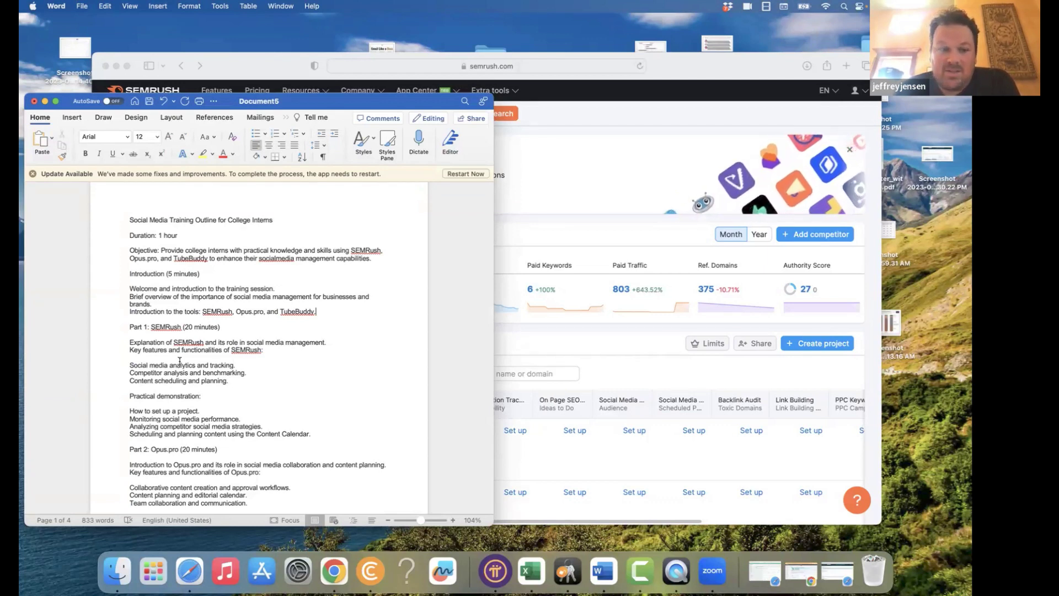
- Move the Word outline window up so it sits level with the browser window
{"action": "left_click", "coordinate": [322, 68]}
{"action": "left_click", "coordinate": [64, 276]}
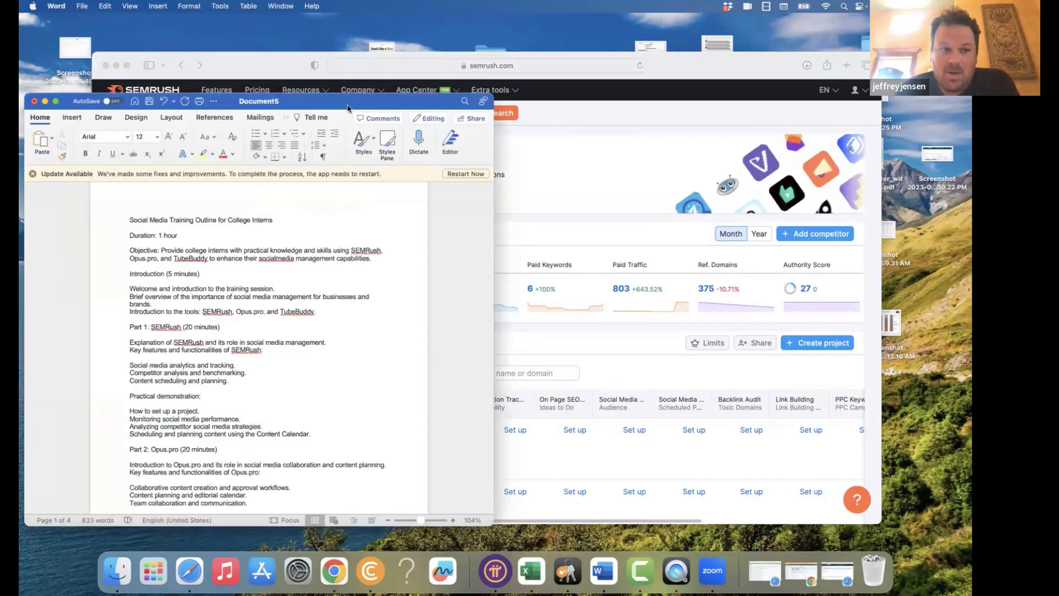
{"action": "left_click_drag", "start_coordinate": [348, 107], "coordinate": [348, 67]}
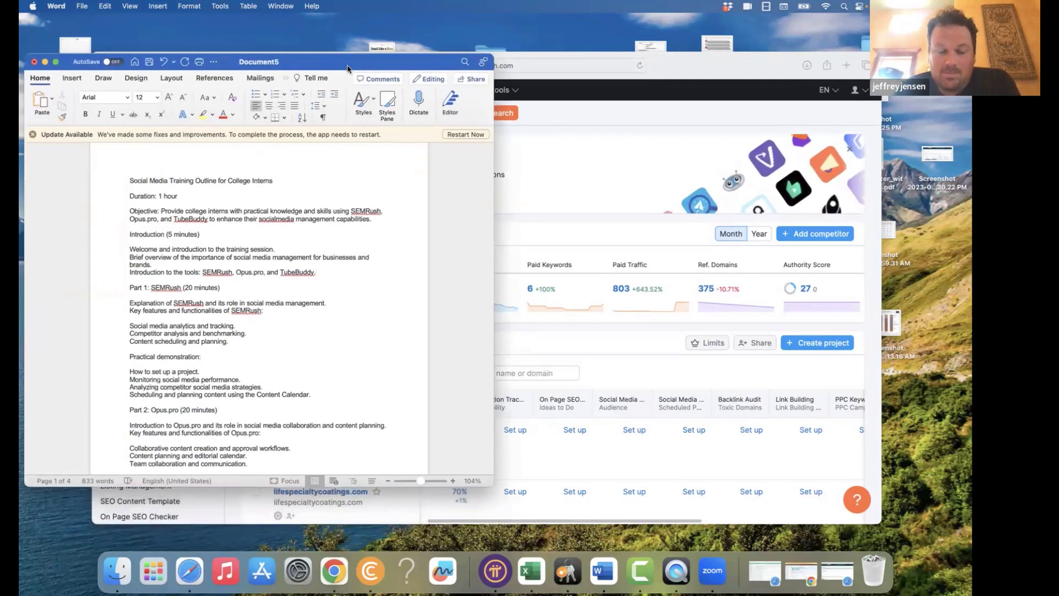
- Switch to Semrush in the browser and look through the projects page, its project list and the available toolkits
{"action": "left_click", "coordinate": [683, 74]}
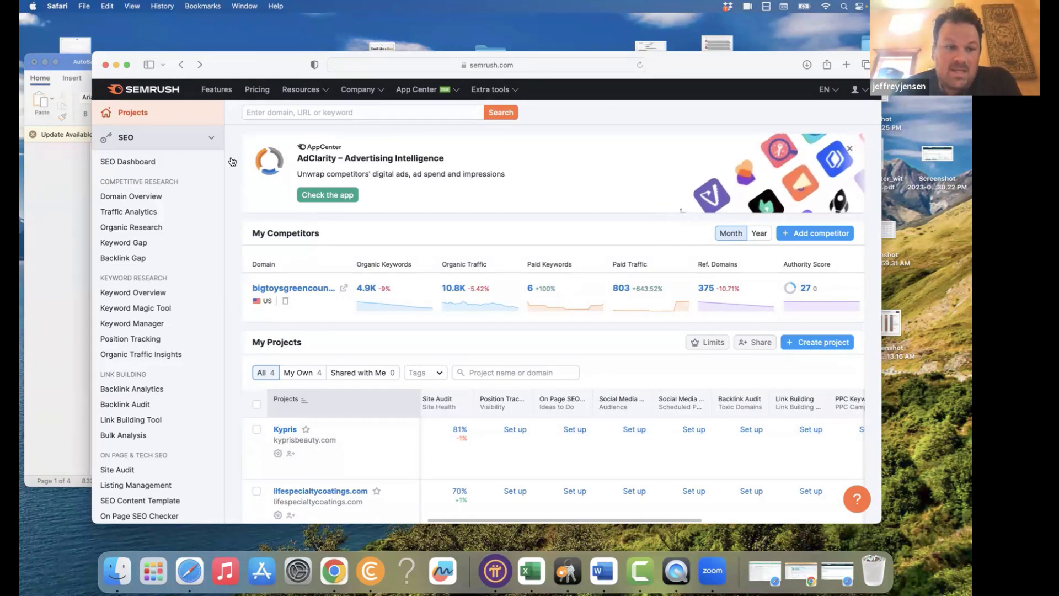
{"action": "scroll", "coordinate": [221, 171], "scroll_direction": "up", "scroll_amount": 2}
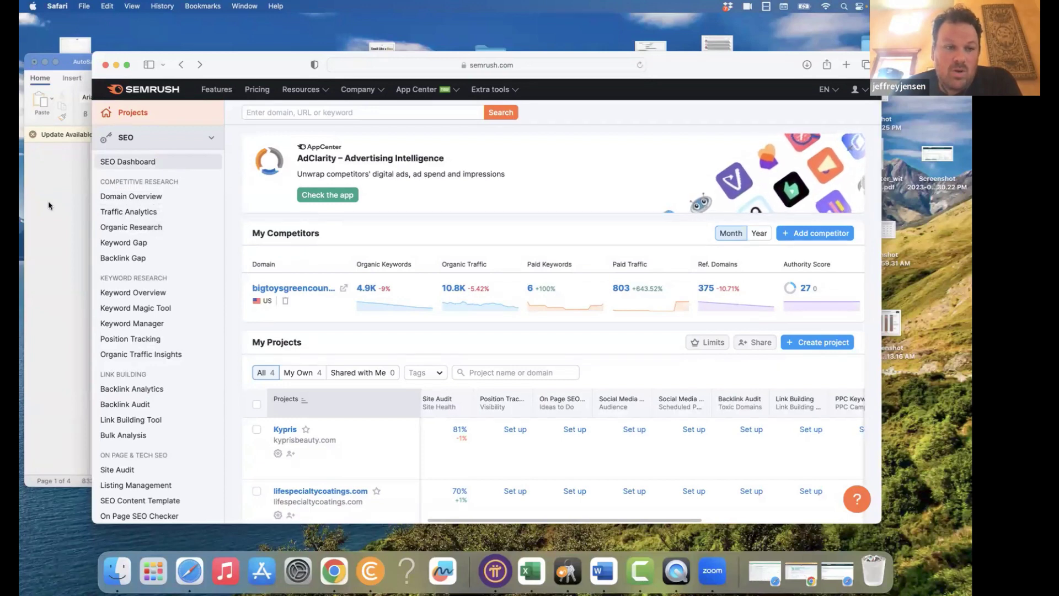
{"action": "scroll", "coordinate": [162, 301], "scroll_direction": "down", "scroll_amount": 3}
{"action": "scroll", "coordinate": [162, 300], "scroll_direction": "down", "scroll_amount": 2}
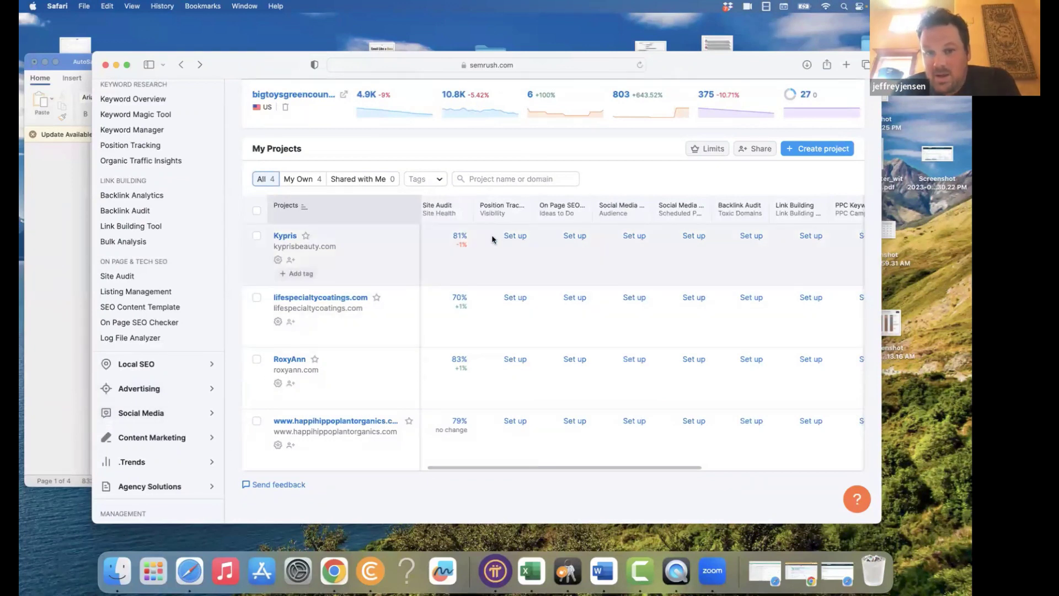
{"action": "scroll", "coordinate": [492, 239], "scroll_direction": "left", "scroll_amount": 1}
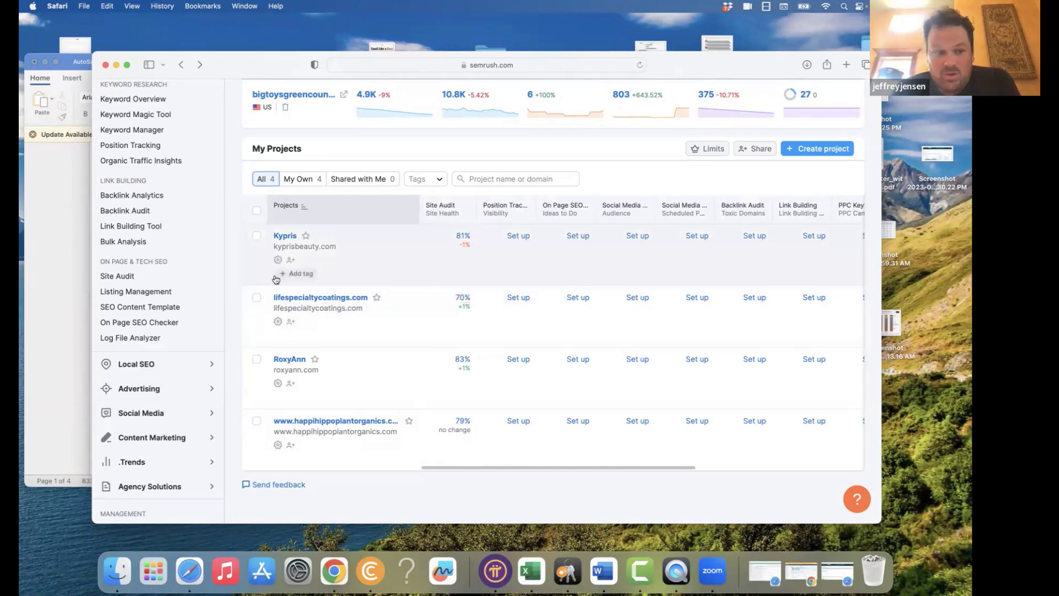
{"action": "scroll", "coordinate": [173, 202], "scroll_direction": "down", "scroll_amount": 5}
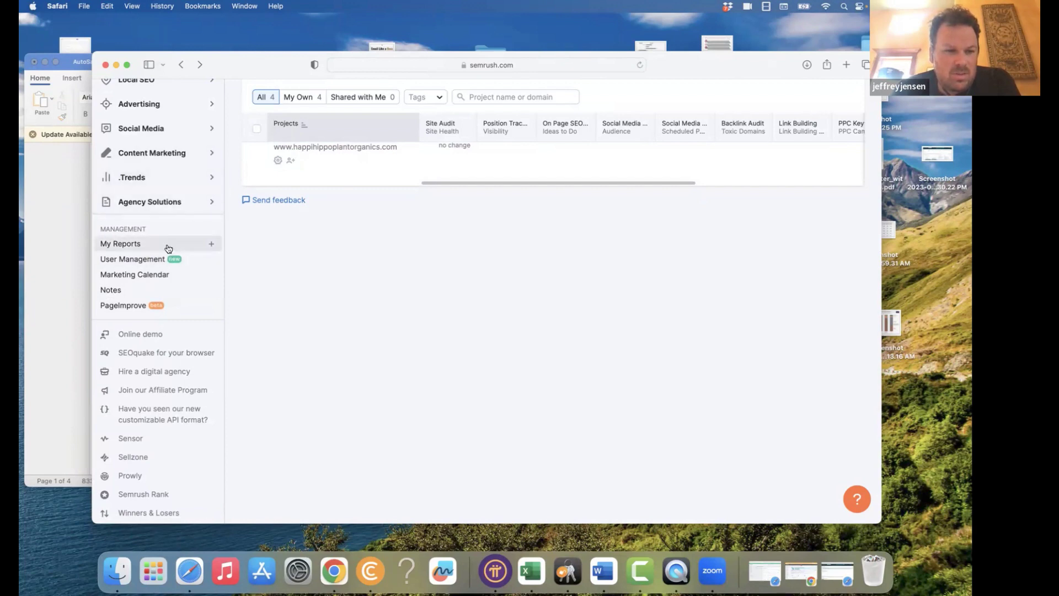
{"action": "scroll", "coordinate": [198, 184], "scroll_direction": "down", "scroll_amount": 5}
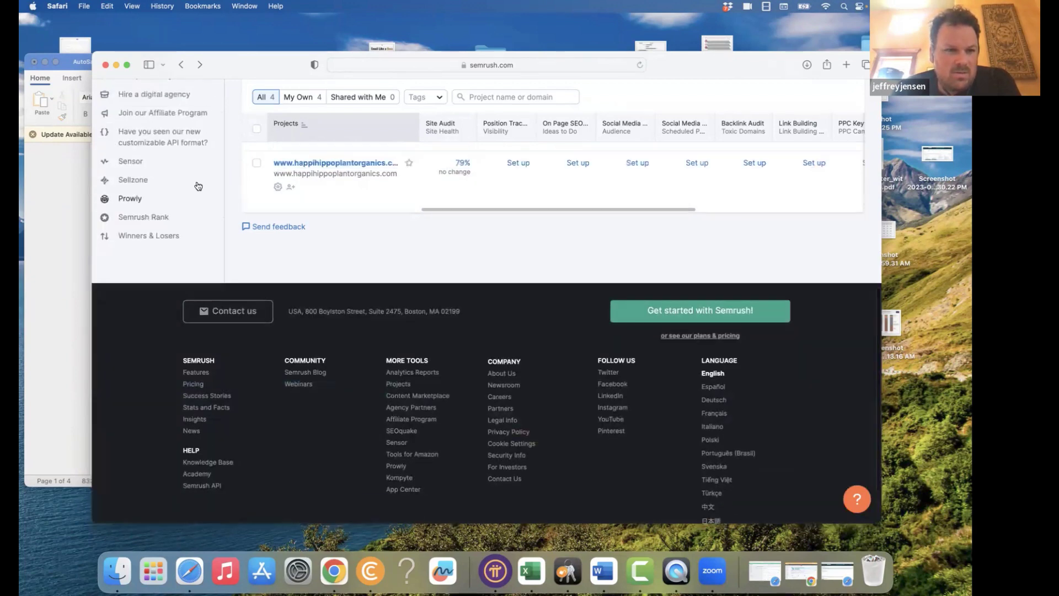
{"action": "scroll", "coordinate": [198, 186], "scroll_direction": "up", "scroll_amount": 10}
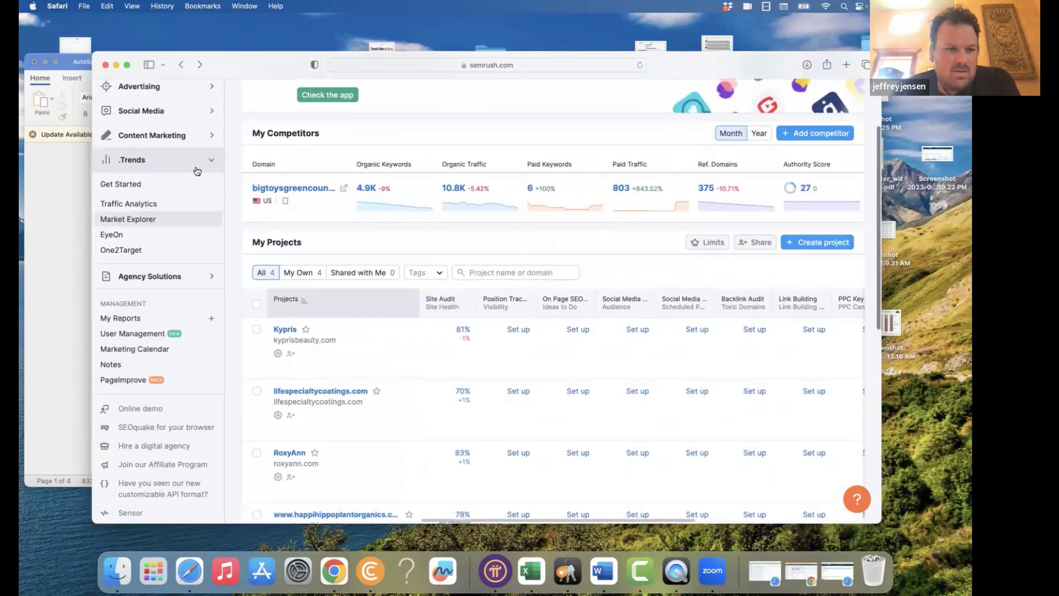
- Look at the Content Marketing tools and open the Social Dashboard of the Social Media toolkit
{"action": "left_click", "coordinate": [207, 145]}
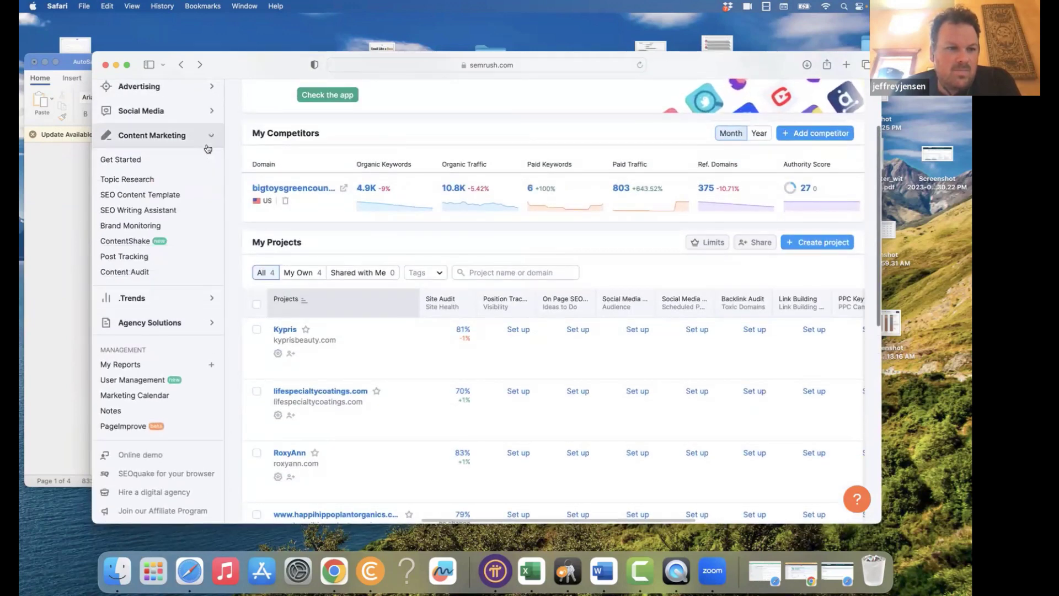
{"action": "scroll", "coordinate": [207, 148], "scroll_direction": "up", "scroll_amount": 2}
{"action": "left_click", "coordinate": [200, 150]}
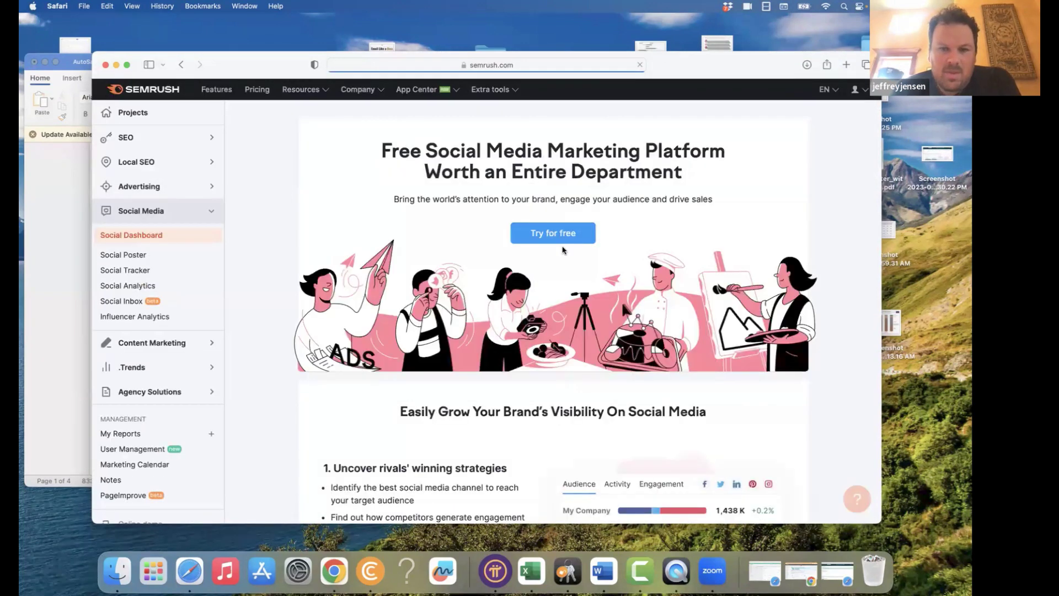
{"action": "scroll", "coordinate": [563, 250], "scroll_direction": "down", "scroll_amount": 2}
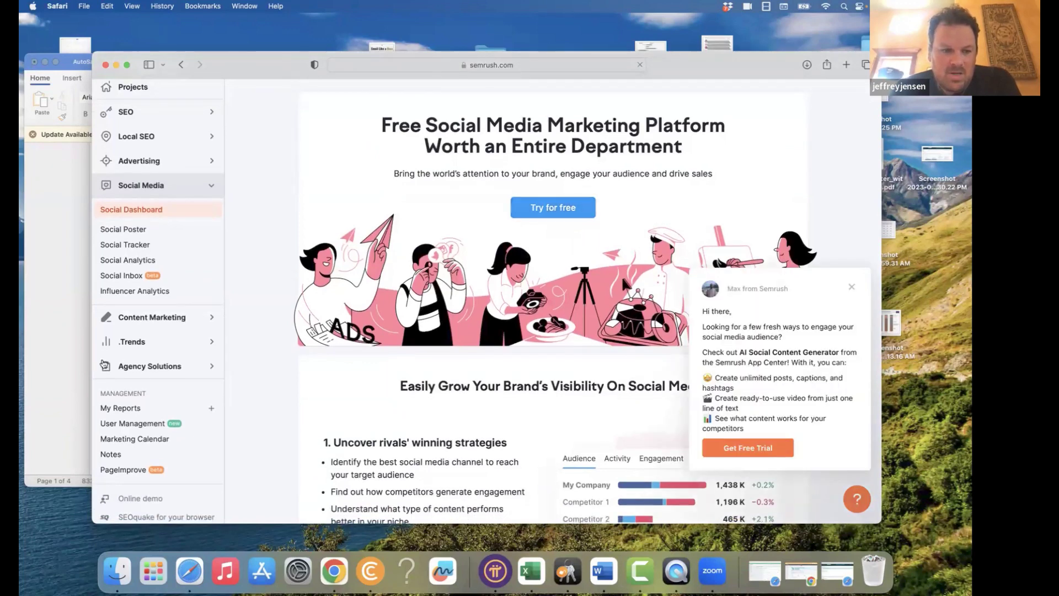
- Open My Reports and look over the ready-to-use templates and the existing reports
{"action": "left_click", "coordinate": [131, 409]}
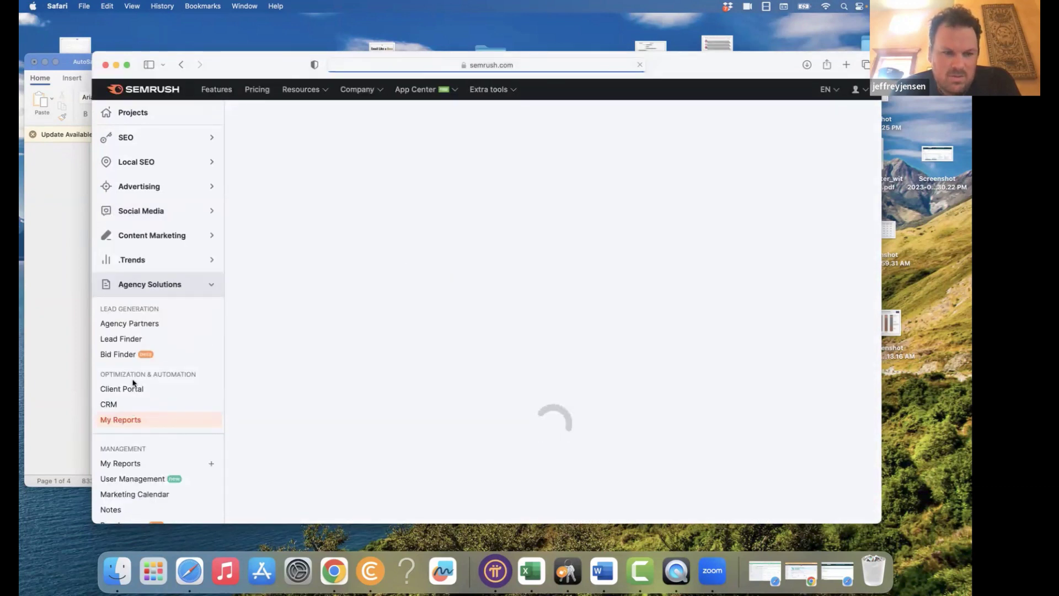
{"action": "scroll", "coordinate": [132, 382], "scroll_direction": "down", "scroll_amount": 2}
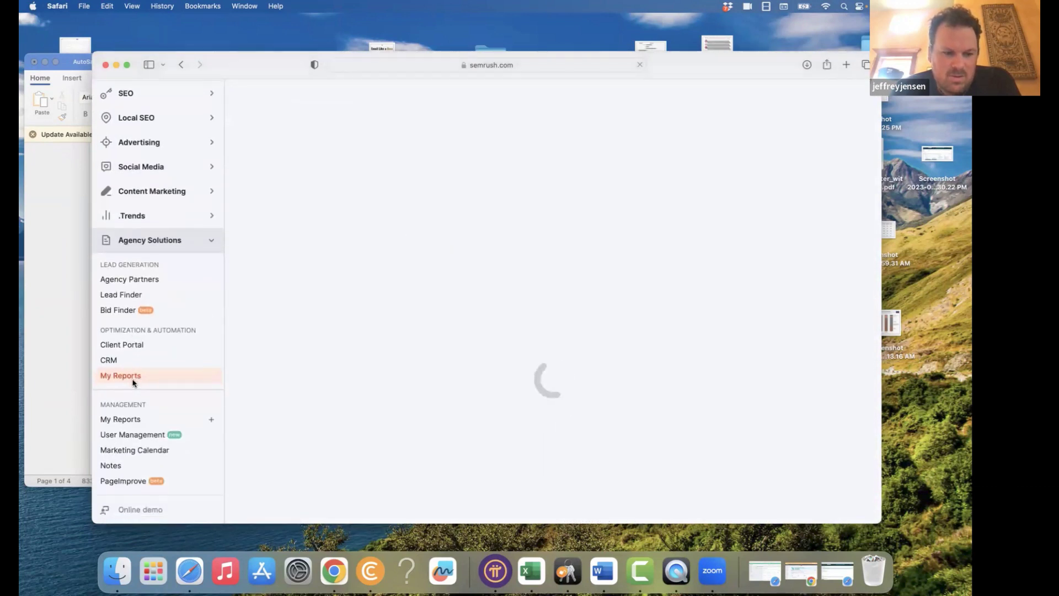
{"action": "scroll", "coordinate": [133, 382], "scroll_direction": "down", "scroll_amount": 3}
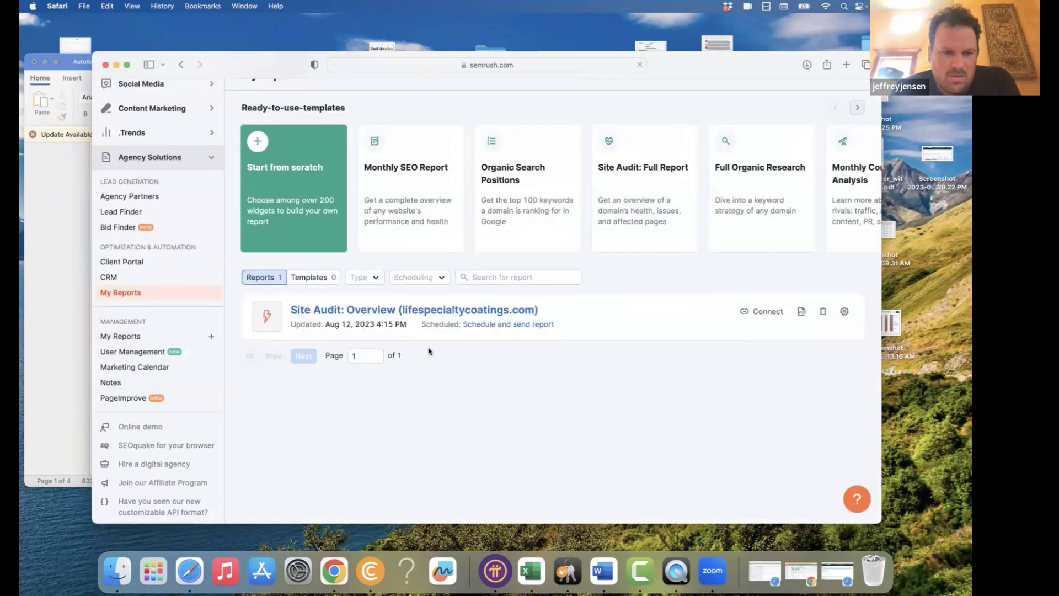
{"action": "scroll", "coordinate": [408, 320], "scroll_direction": "up", "scroll_amount": 4}
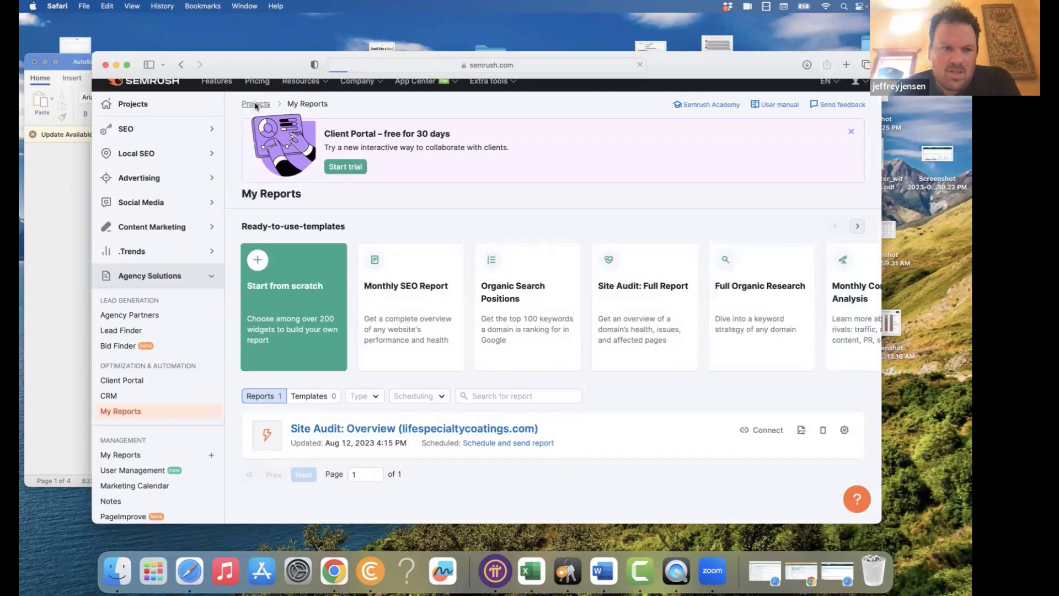
- Return to the projects overview and open the Kypris project
{"action": "left_click", "coordinate": [255, 104]}
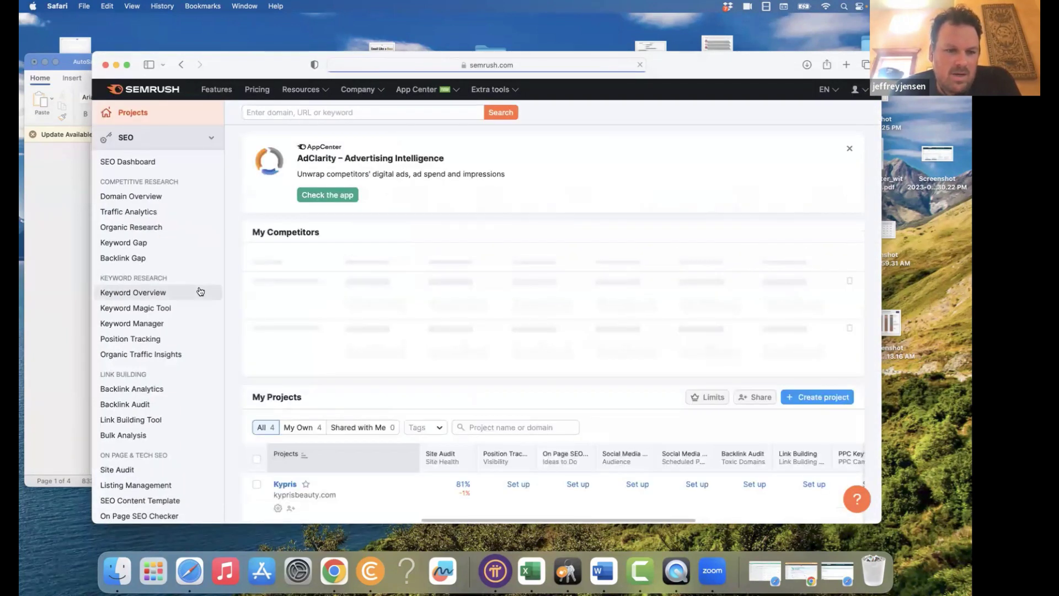
{"action": "scroll", "coordinate": [552, 287], "scroll_direction": "down", "scroll_amount": 3}
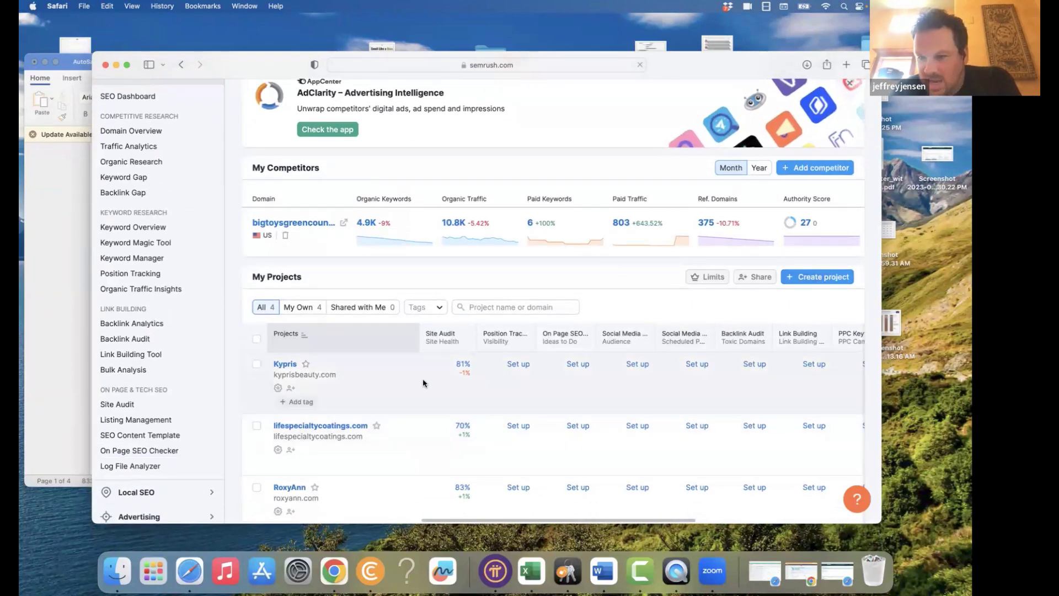
{"action": "left_click", "coordinate": [285, 365]}
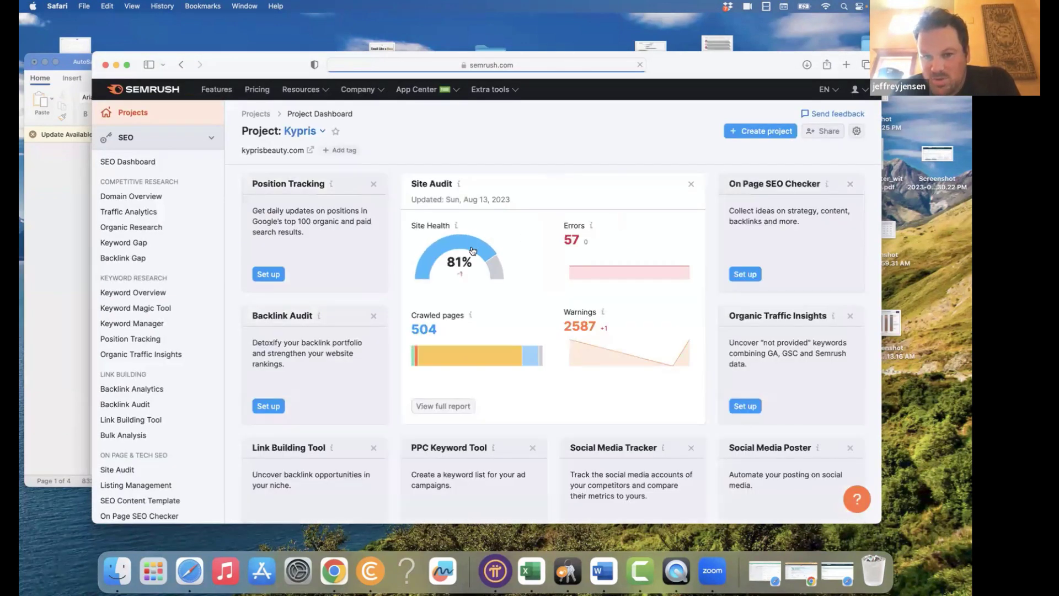
- Review the Kypris Site Audit figures and start setting up the project's Social Media Tracker
{"action": "mouse_move", "coordinate": [589, 271]}
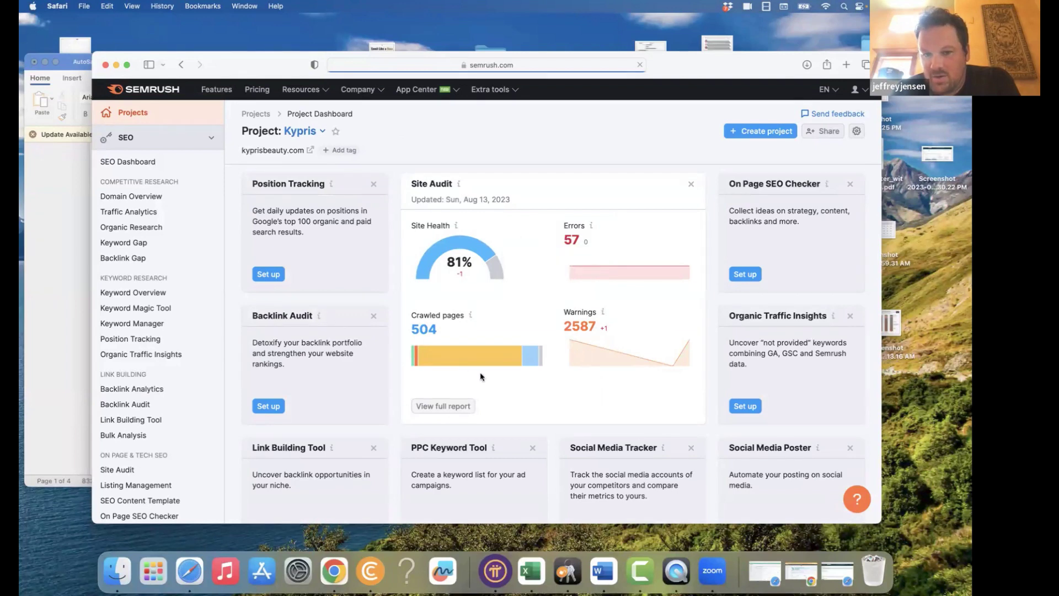
{"action": "mouse_move", "coordinate": [639, 356]}
{"action": "scroll", "coordinate": [639, 356], "scroll_direction": "down", "scroll_amount": 3}
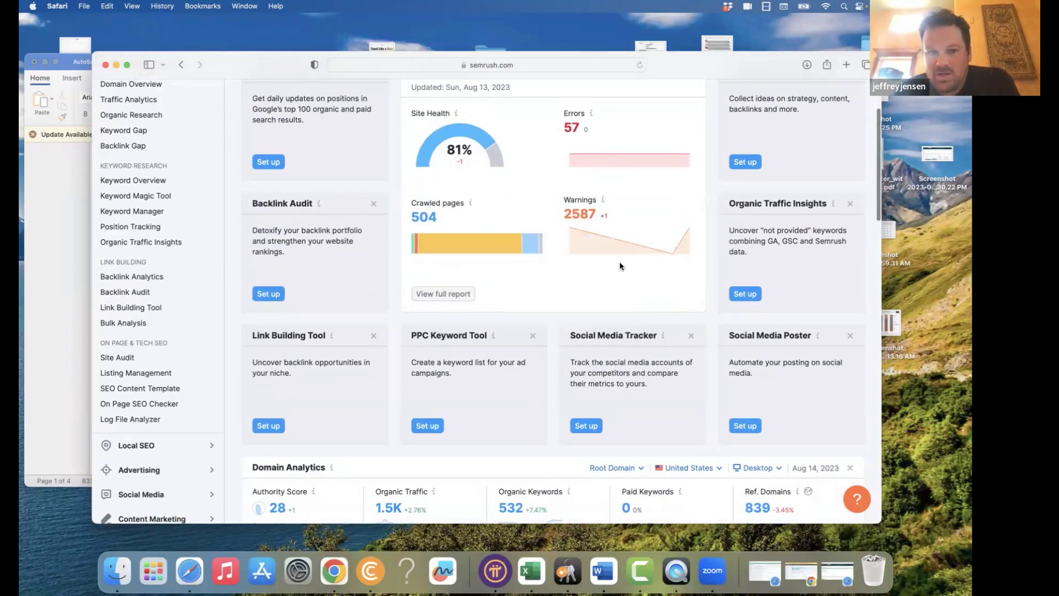
{"action": "scroll", "coordinate": [620, 267], "scroll_direction": "up", "scroll_amount": 2}
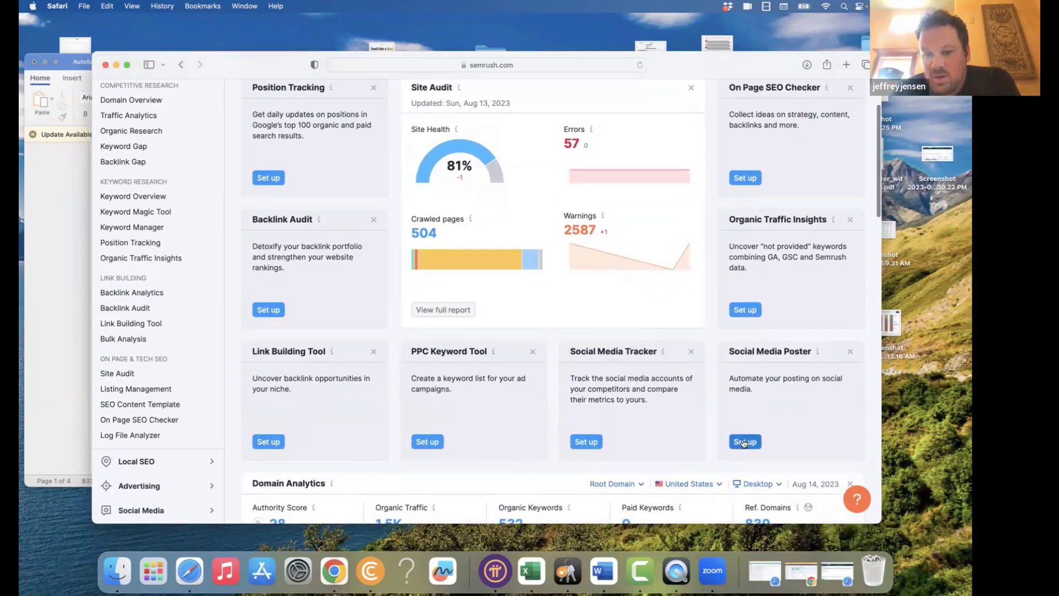
{"action": "left_click", "coordinate": [602, 442]}
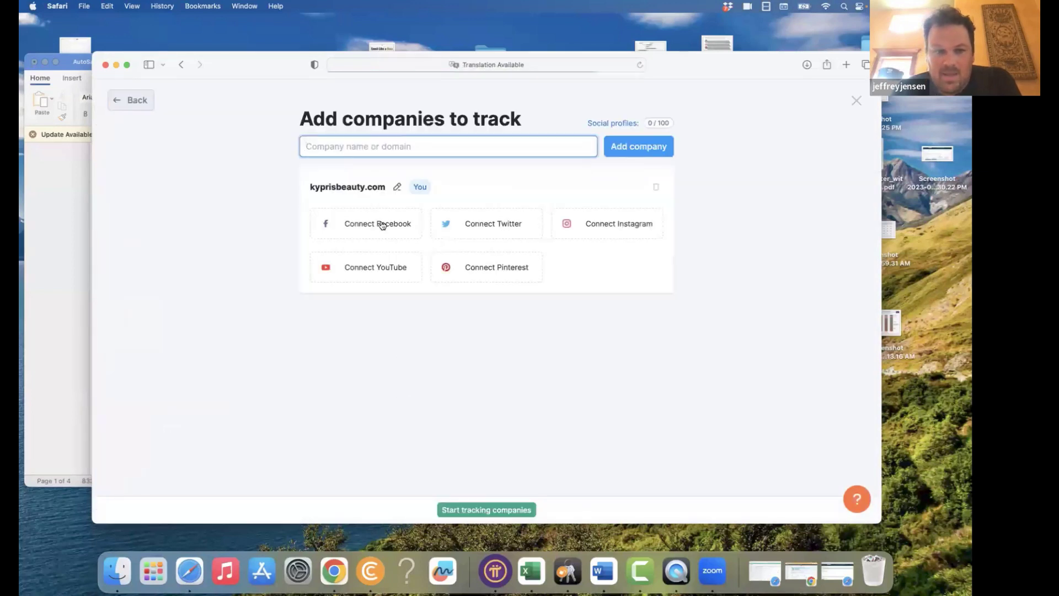
- Connect Facebook for kyprisbeauty.com, granting Semrush access with the signed-in account
{"action": "left_click", "coordinate": [380, 223]}
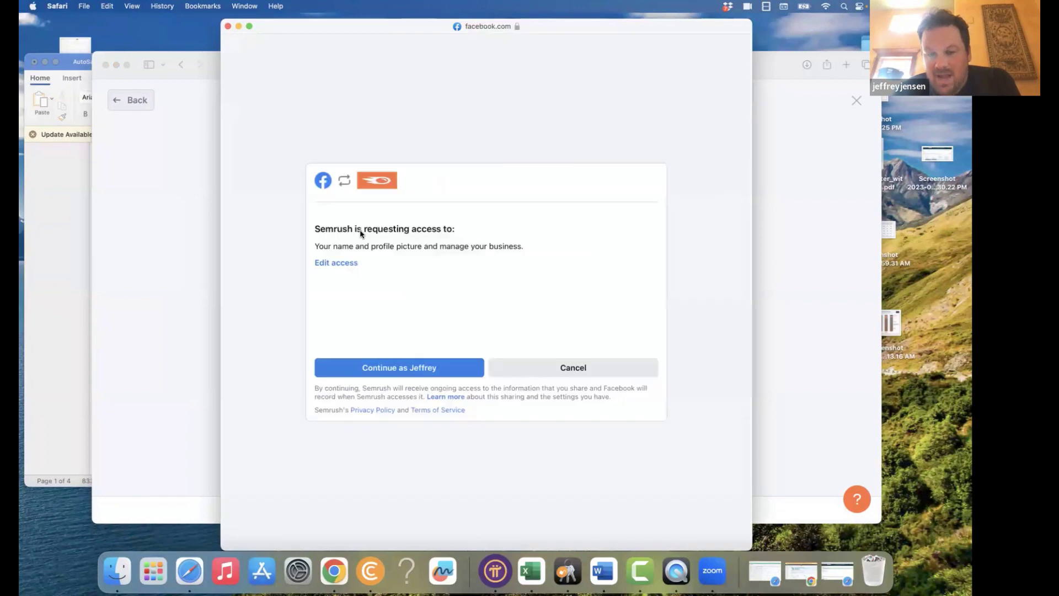
{"action": "left_click", "coordinate": [436, 368]}
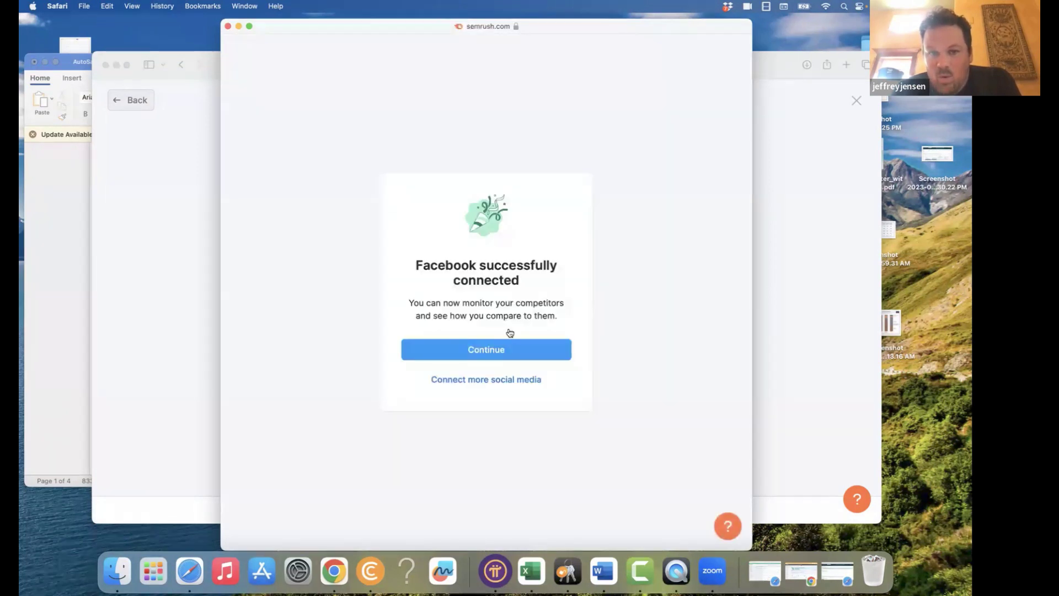
{"action": "left_click", "coordinate": [512, 358]}
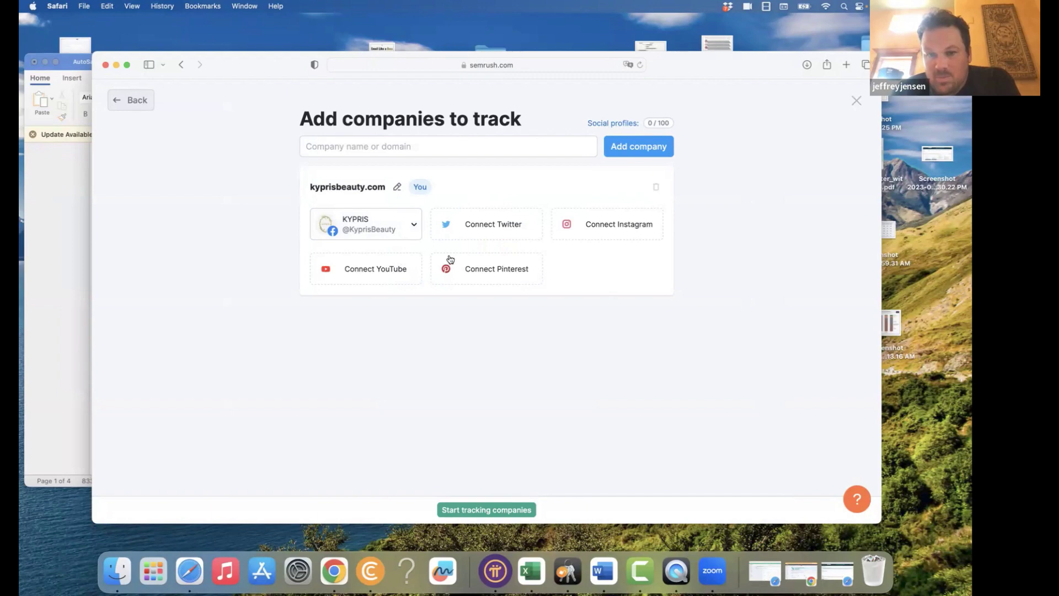
- Connect Instagram for kyprisbeauty.com through the linked Facebook account
{"action": "left_click", "coordinate": [579, 229]}
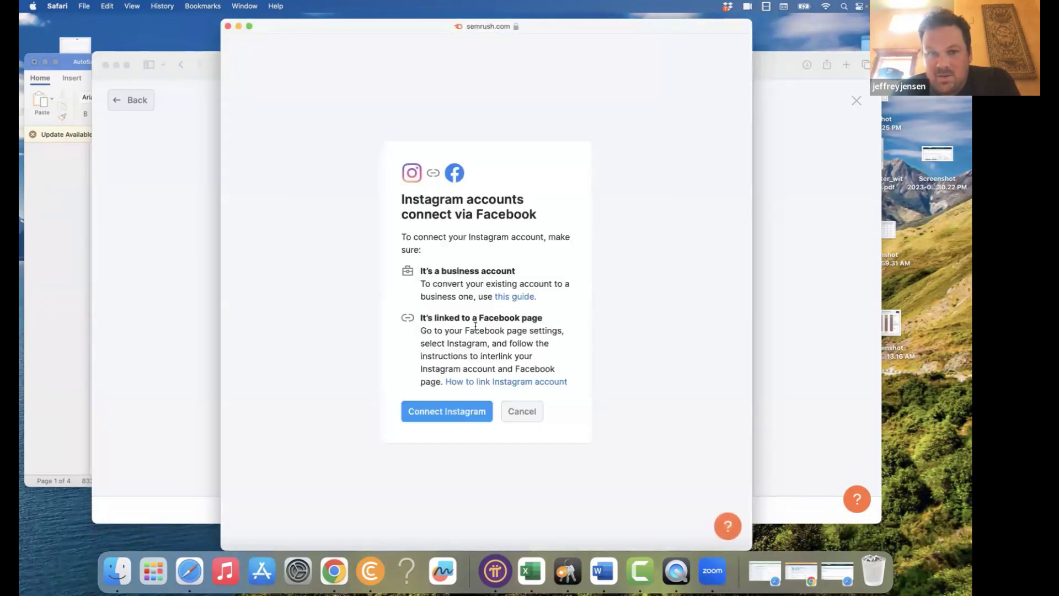
{"action": "left_click", "coordinate": [448, 412]}
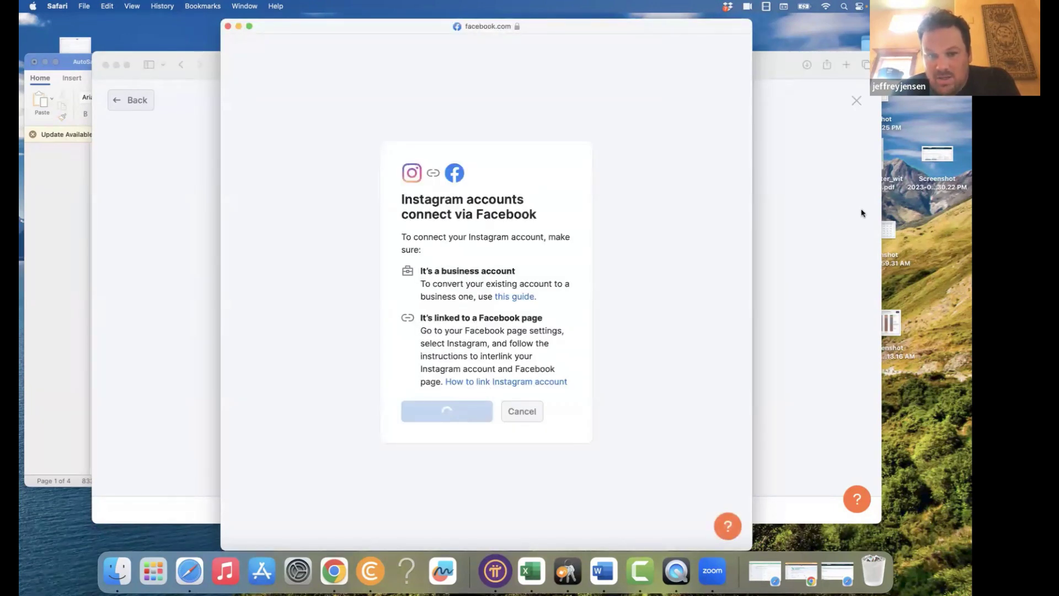
{"action": "left_click", "coordinate": [419, 373]}
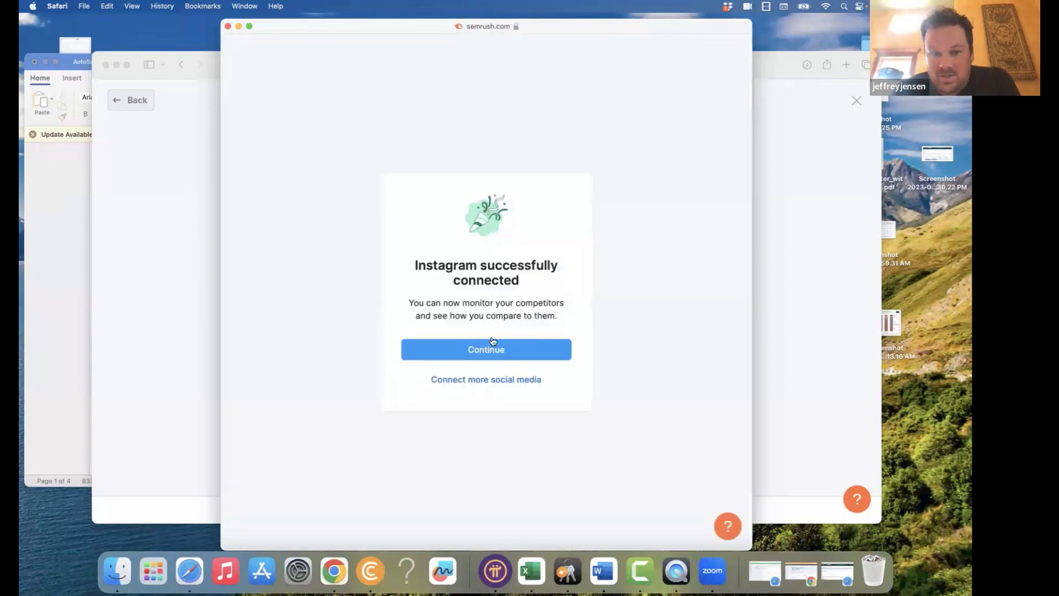
{"action": "left_click", "coordinate": [492, 345]}
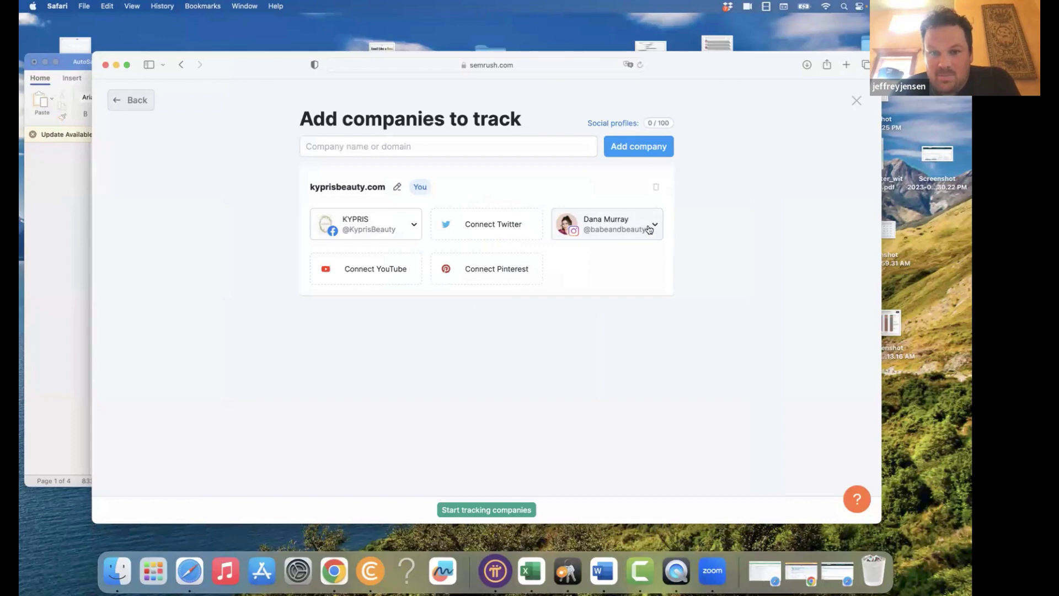
{"action": "left_click", "coordinate": [132, 102]}
{"action": "left_click", "coordinate": [530, 323]}
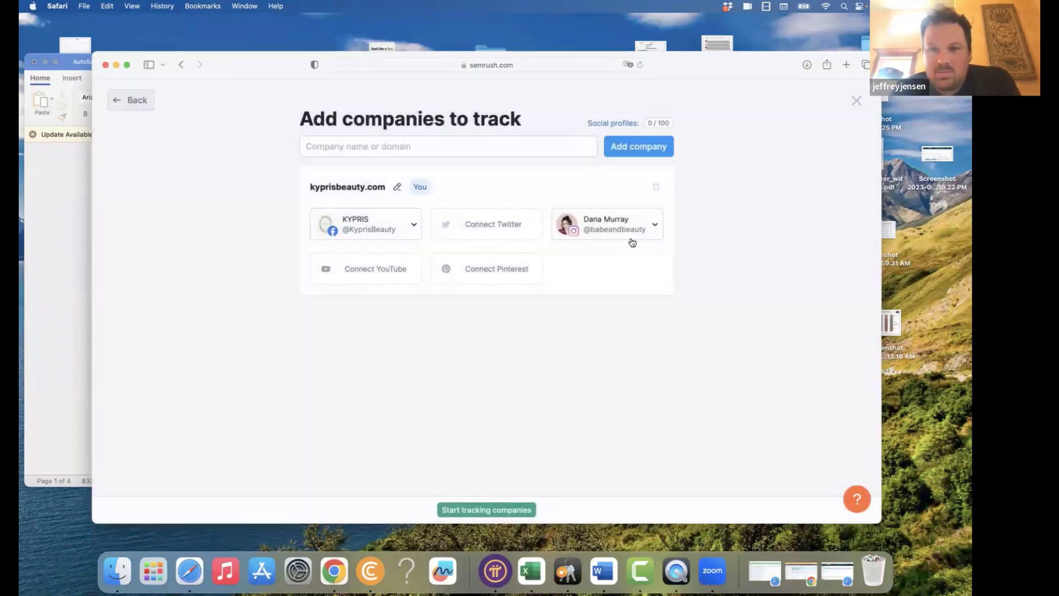
- Start tracking kyprisbeauty.com and review subscribers, publications and engagement for its Instagram and Facebook channels
{"action": "left_click_drag", "start_coordinate": [704, 59], "coordinate": [649, 52]}
{"action": "left_click", "coordinate": [435, 502]}
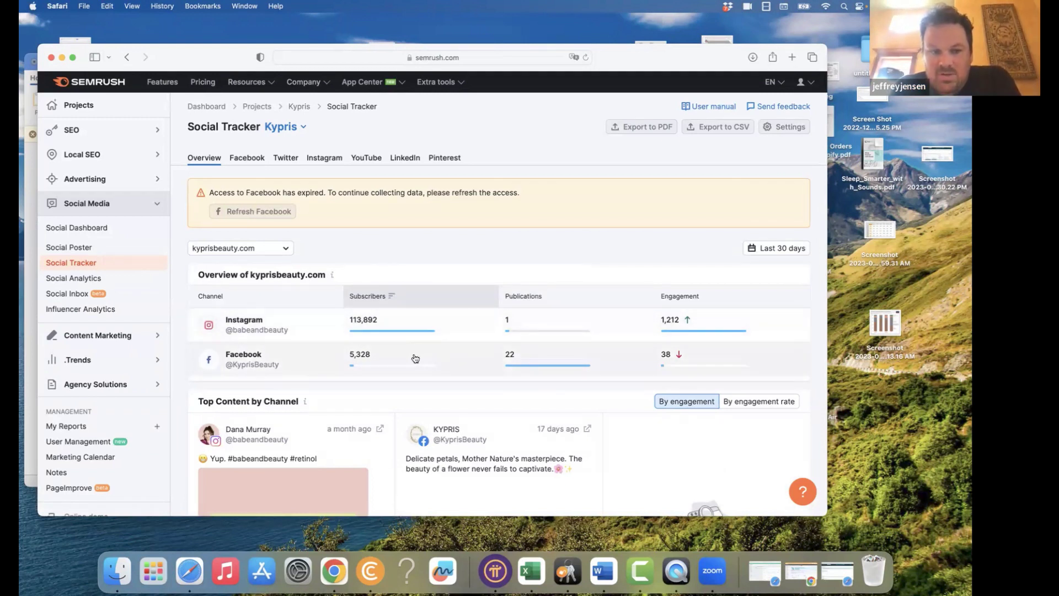
{"action": "scroll", "coordinate": [415, 359], "scroll_direction": "down", "scroll_amount": 1}
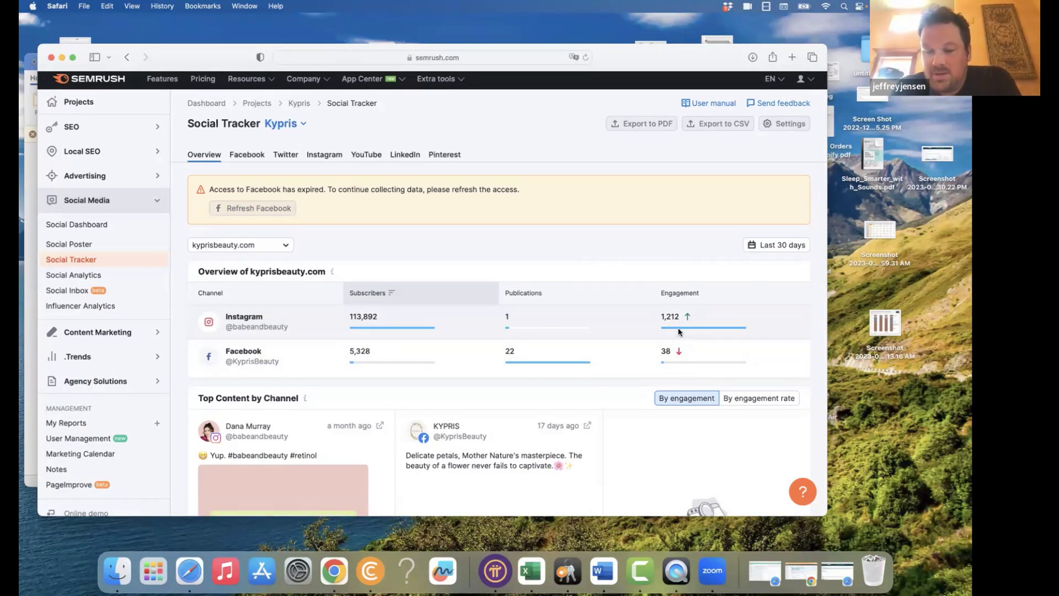
{"action": "mouse_move", "coordinate": [683, 356]}
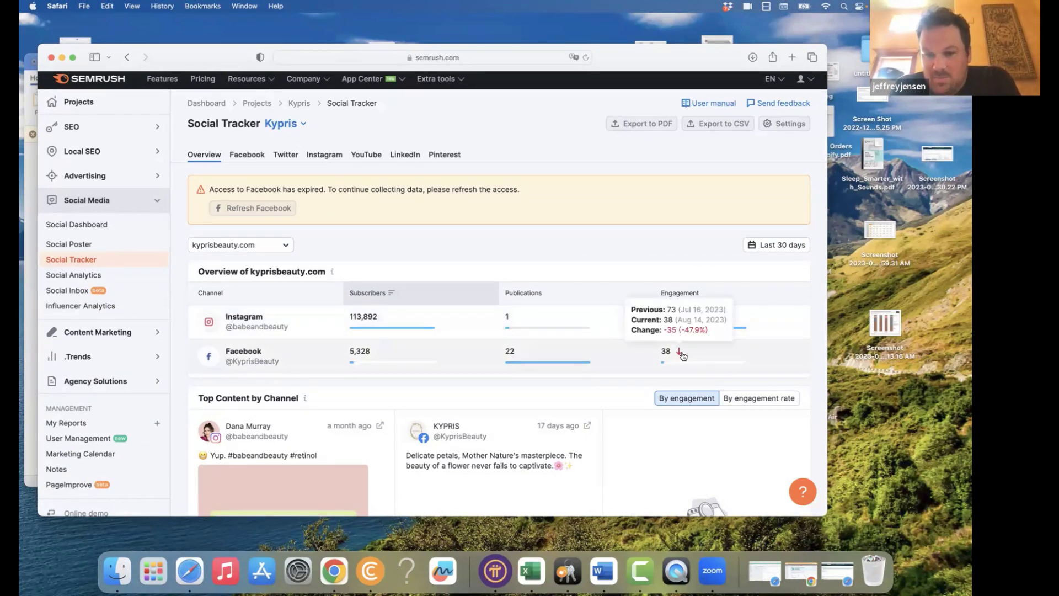
{"action": "scroll", "coordinate": [545, 371], "scroll_direction": "down", "scroll_amount": 3}
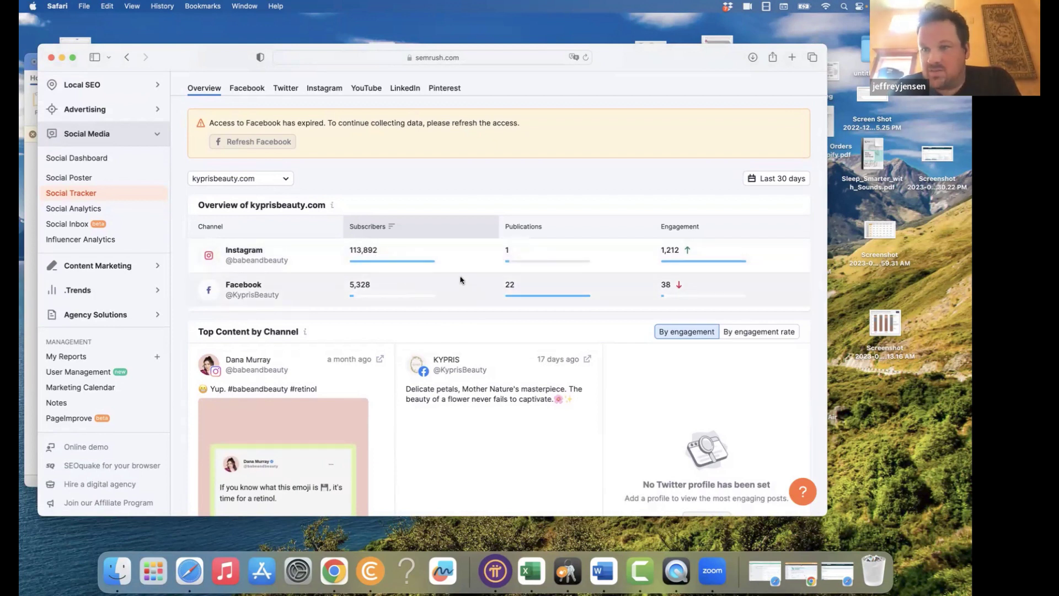
{"action": "mouse_move", "coordinate": [368, 255]}
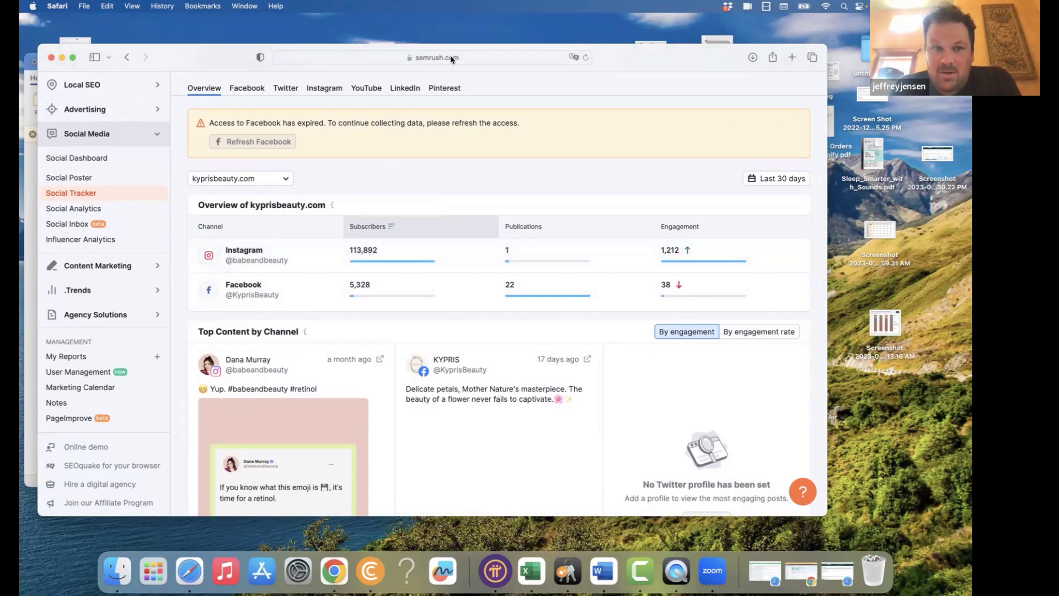
{"action": "left_click_drag", "start_coordinate": [236, 66], "coordinate": [235, 61]}
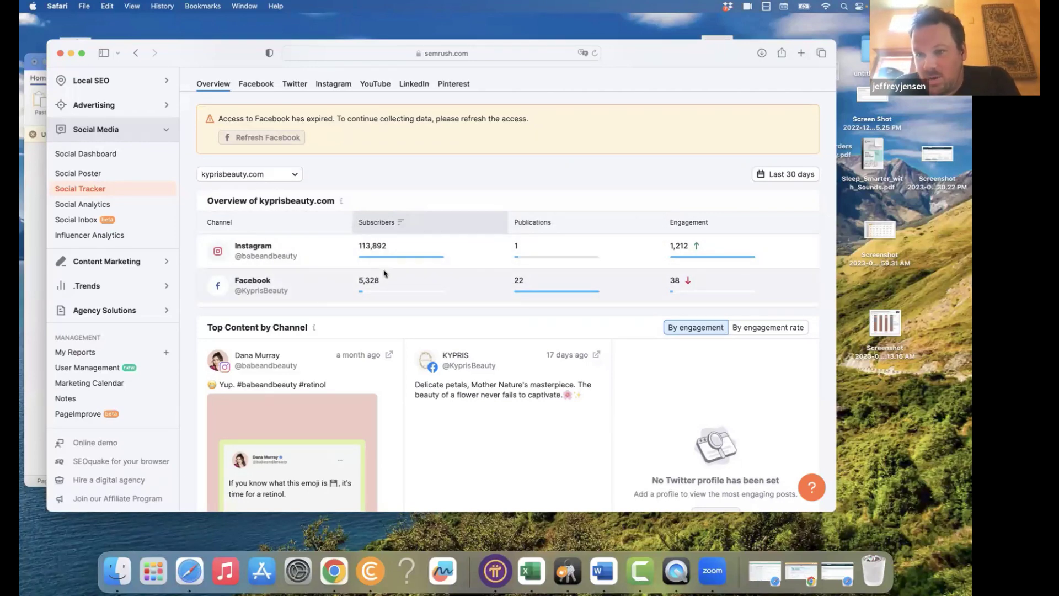
- Search Google for "youtube monetization" in a new browser tab and look over the results
{"action": "left_click", "coordinate": [802, 59]}
{"action": "type", "text": "youtube"}
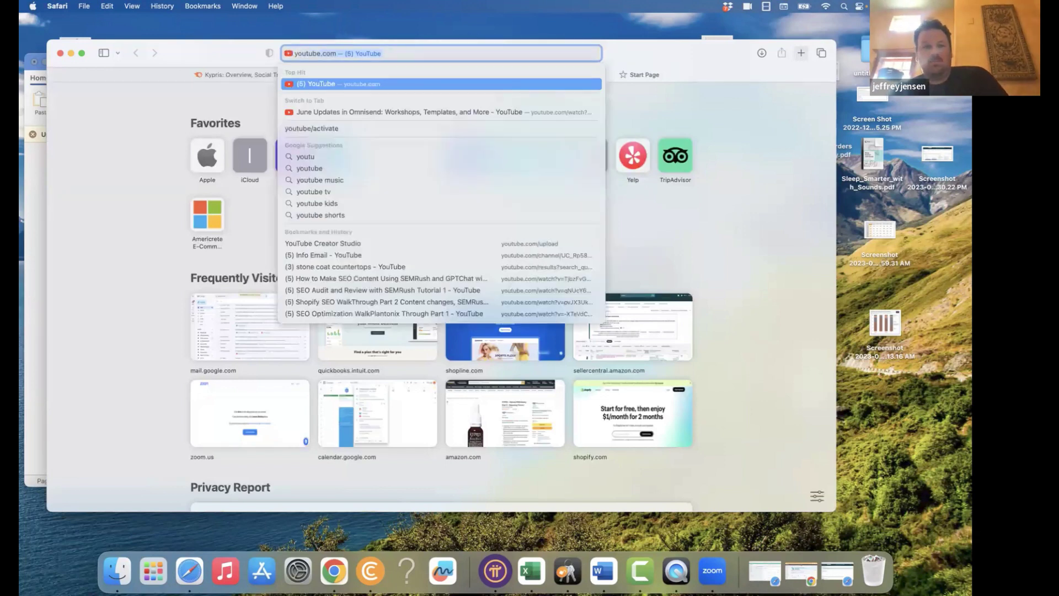
{"action": "type", "text": " monetiz"}
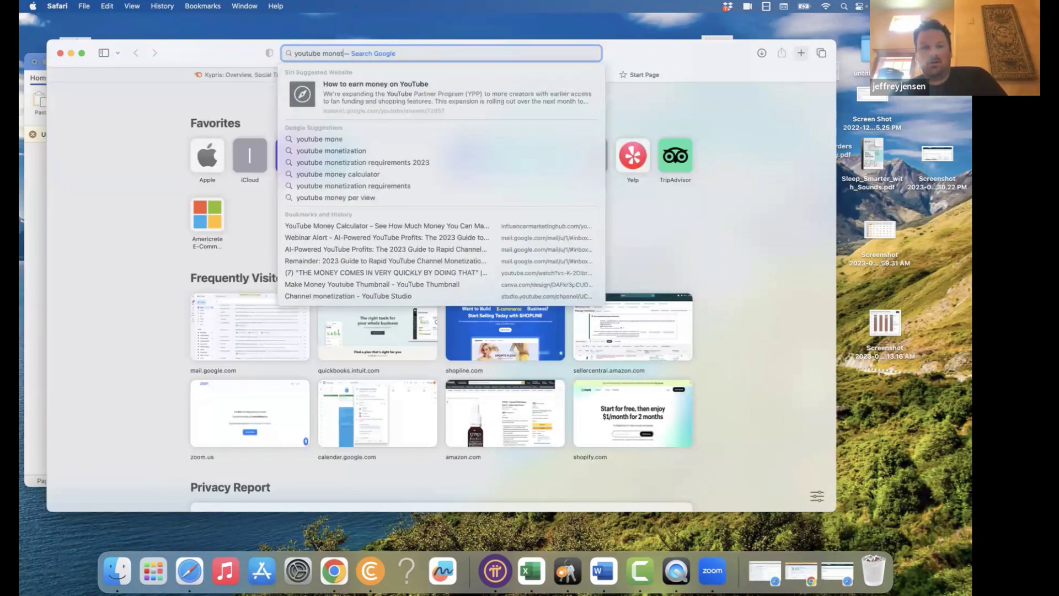
{"action": "type", "text": "ation"}
{"action": "key", "text": "Return"}
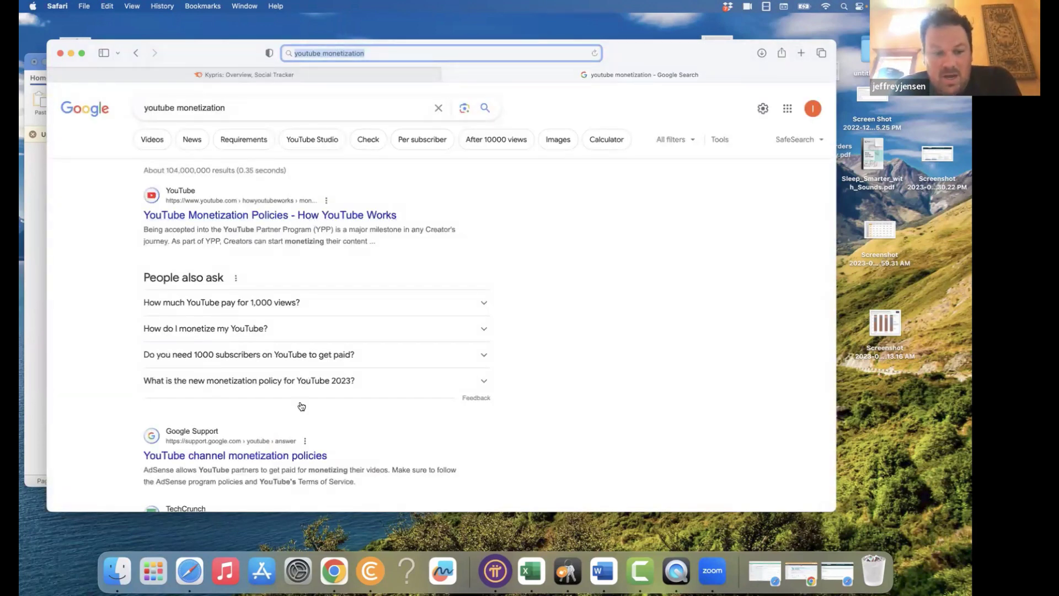
{"action": "scroll", "coordinate": [324, 299], "scroll_direction": "down", "scroll_amount": 3}
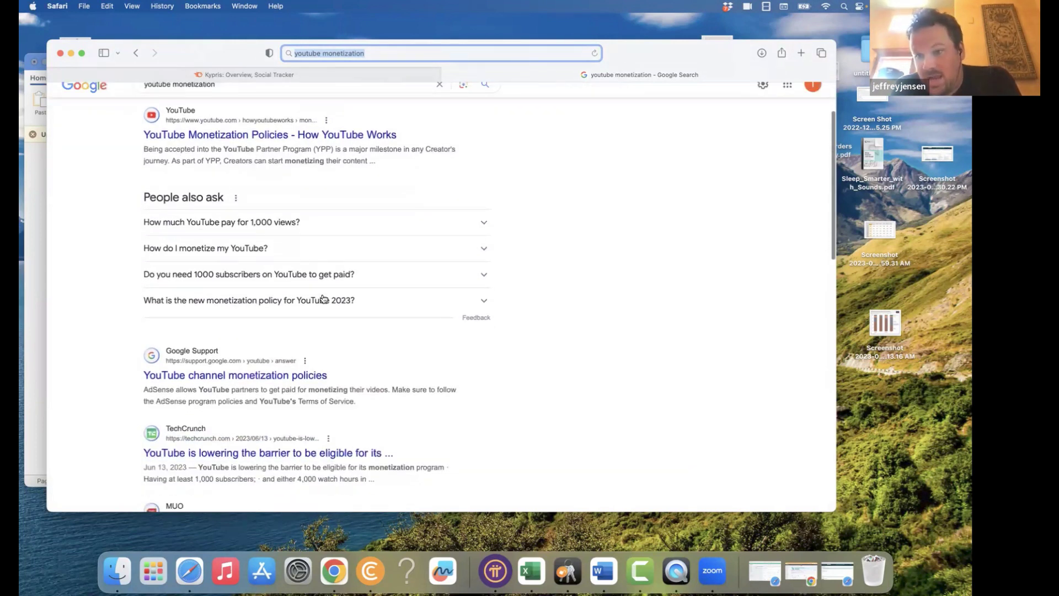
{"action": "scroll", "coordinate": [324, 299], "scroll_direction": "up", "scroll_amount": 2}
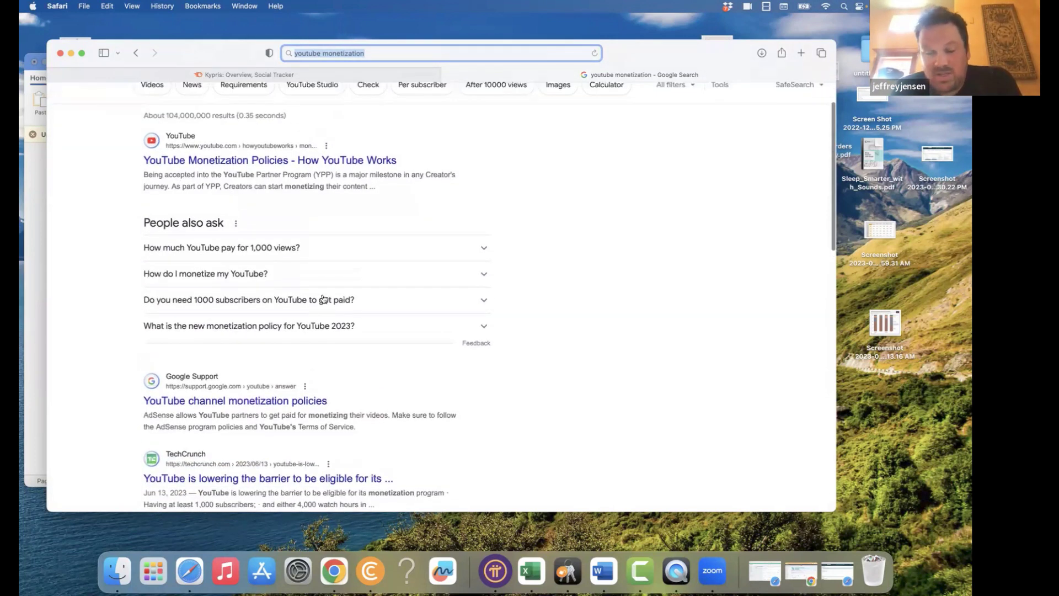
{"action": "scroll", "coordinate": [324, 299], "scroll_direction": "up", "scroll_amount": 1}
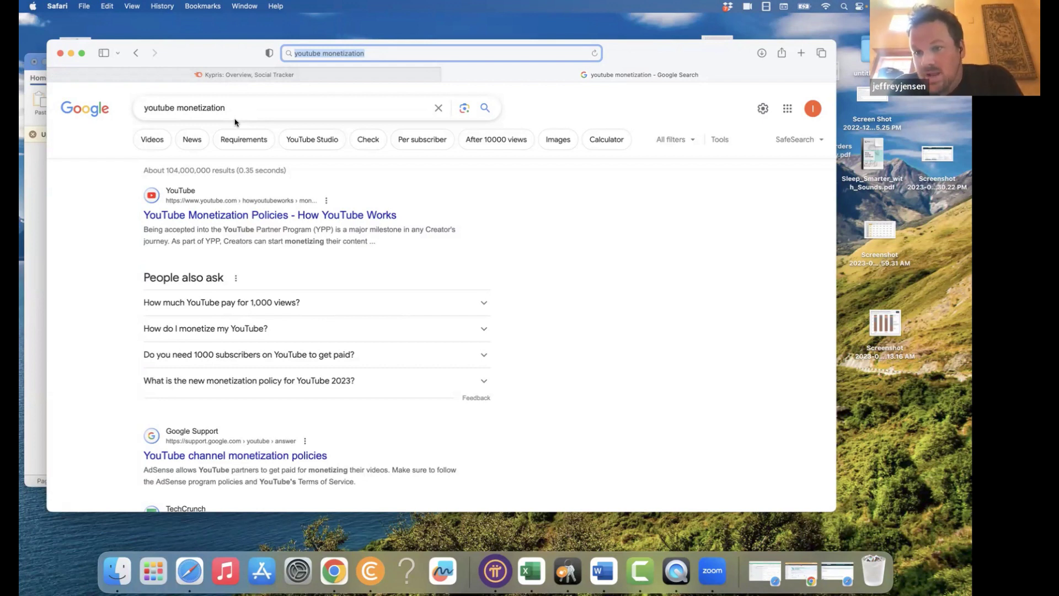
- Change the Google search to "facebook monetization" and look through the results
{"action": "double_click", "coordinate": [173, 107]}
{"action": "type", "text": "fac"}
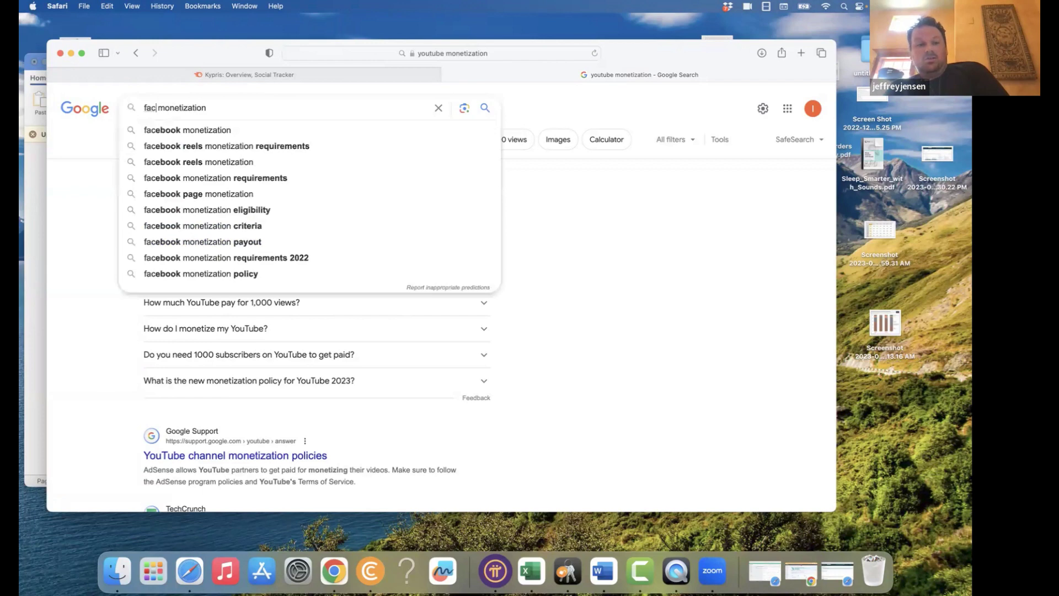
{"action": "type", "text": "ebook"}
{"action": "left_click", "coordinate": [156, 128]}
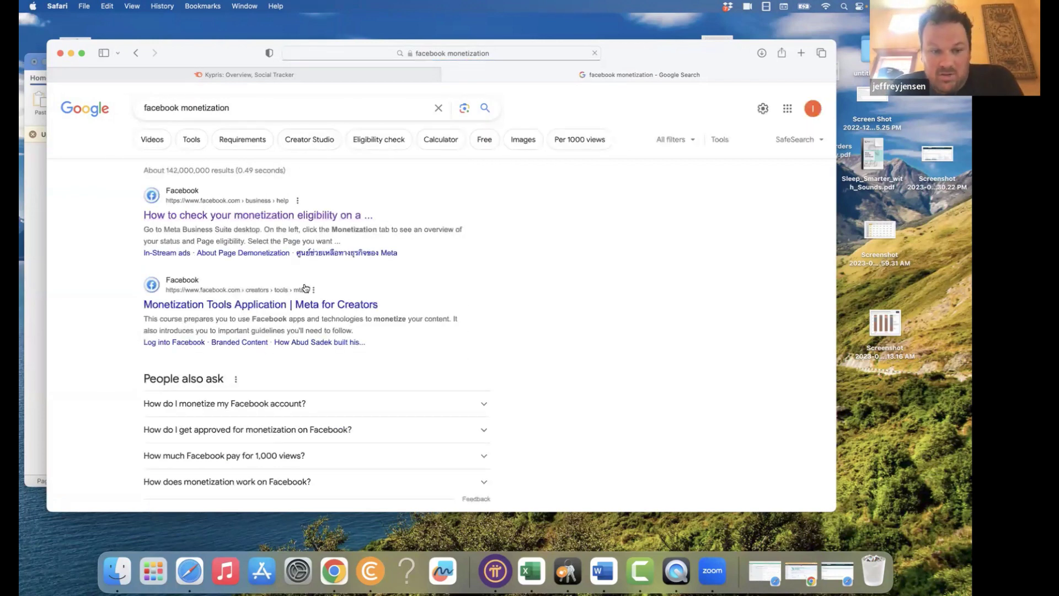
{"action": "scroll", "coordinate": [304, 288], "scroll_direction": "down", "scroll_amount": 3}
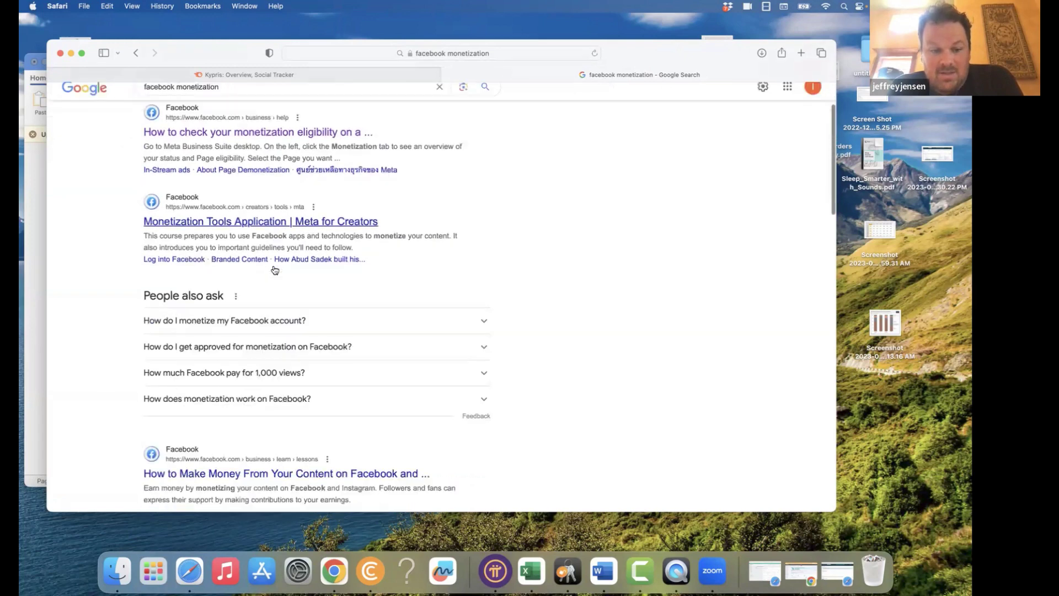
{"action": "scroll", "coordinate": [275, 270], "scroll_direction": "down", "scroll_amount": 1}
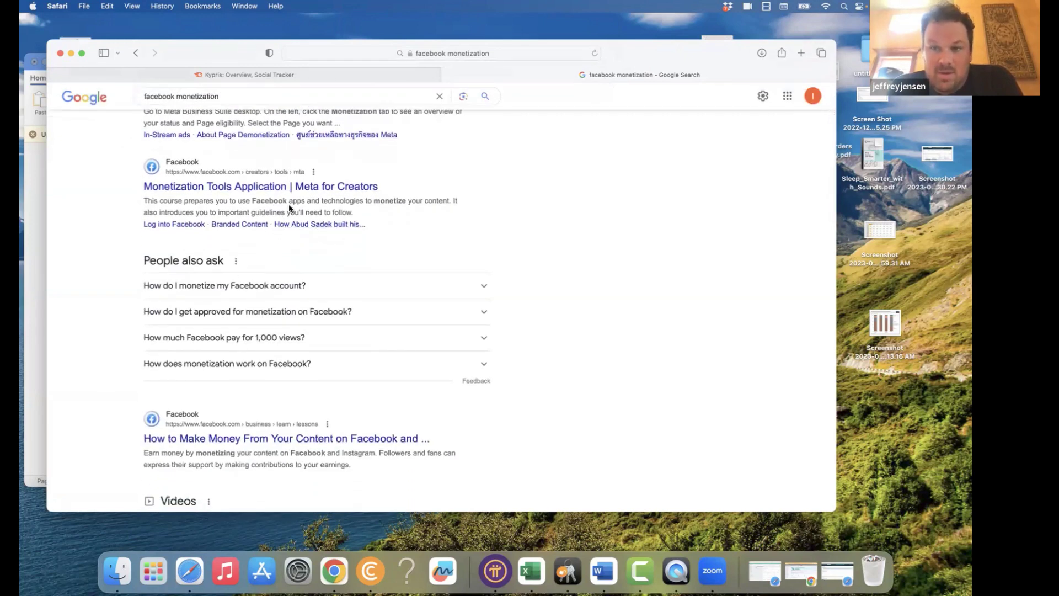
- Return to the Kypris Social Tracker and examine the Facebook audience report, including its page likes trend and competitor comparison
{"action": "left_click", "coordinate": [300, 75]}
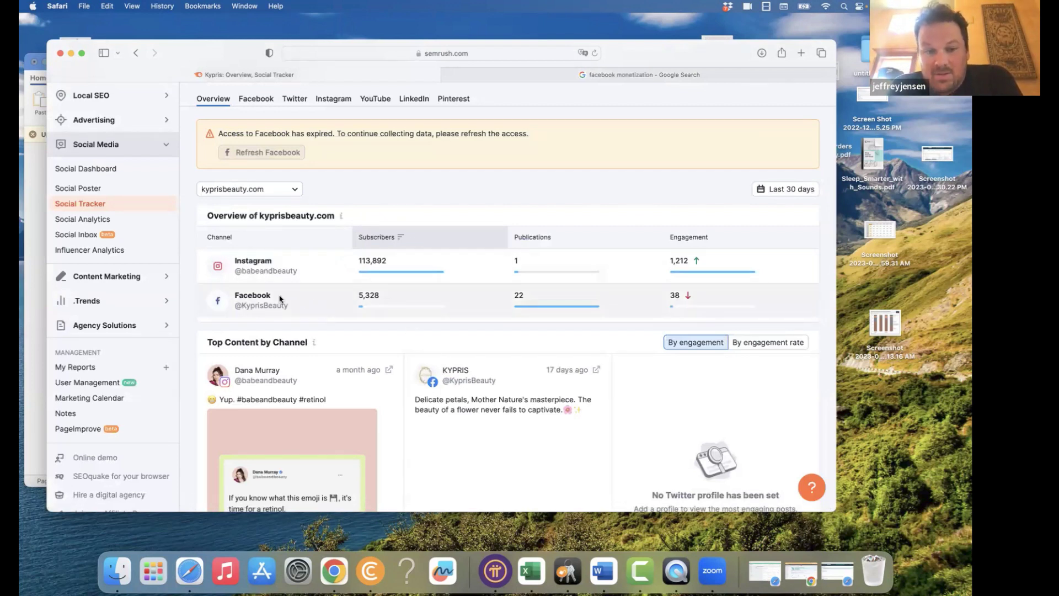
{"action": "left_click", "coordinate": [375, 296]}
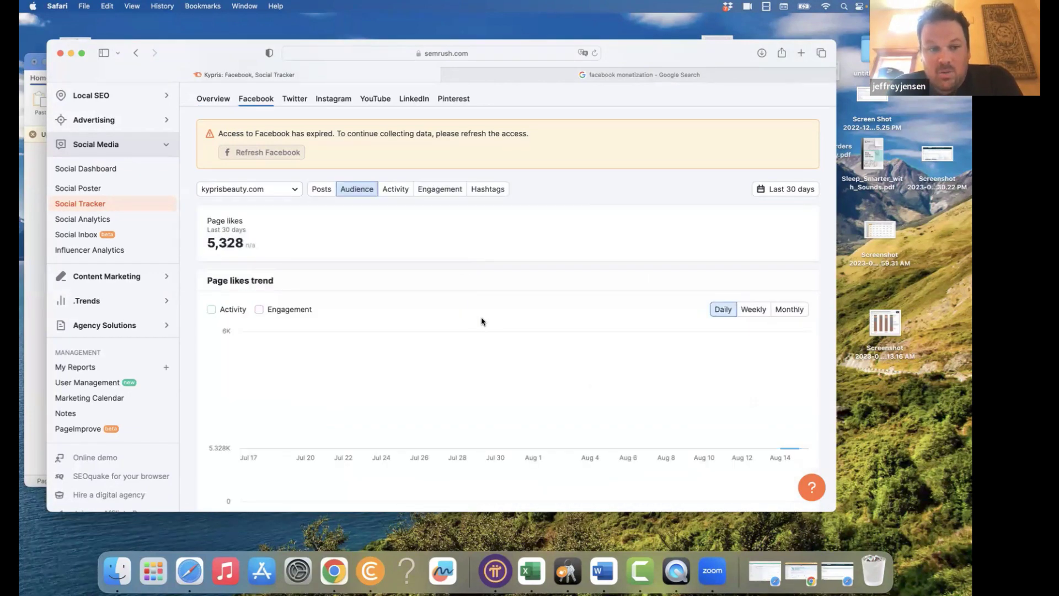
{"action": "scroll", "coordinate": [481, 321], "scroll_direction": "down", "scroll_amount": 3}
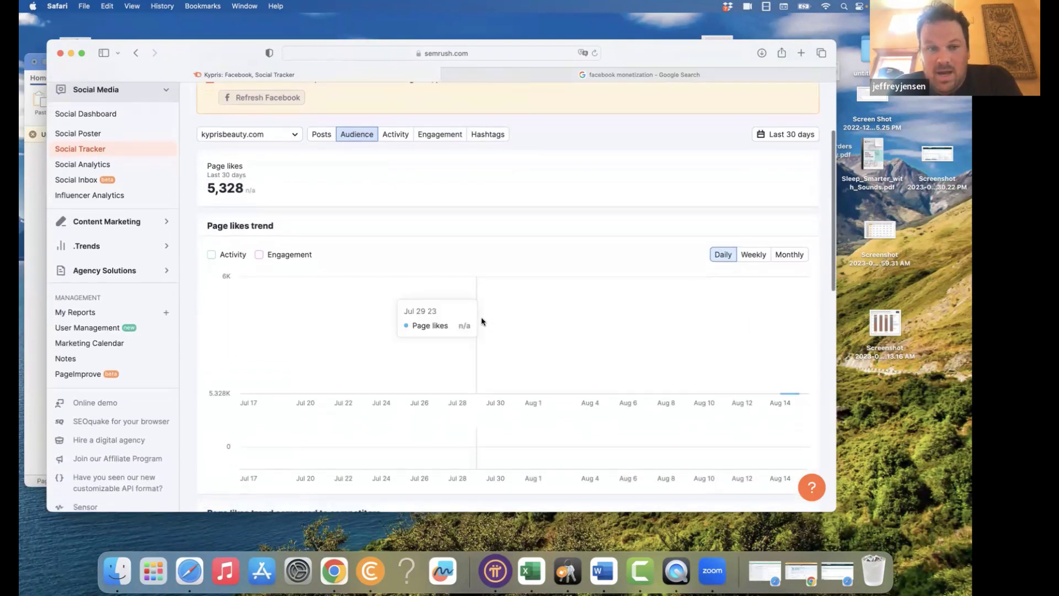
{"action": "scroll", "coordinate": [482, 320], "scroll_direction": "down", "scroll_amount": 3}
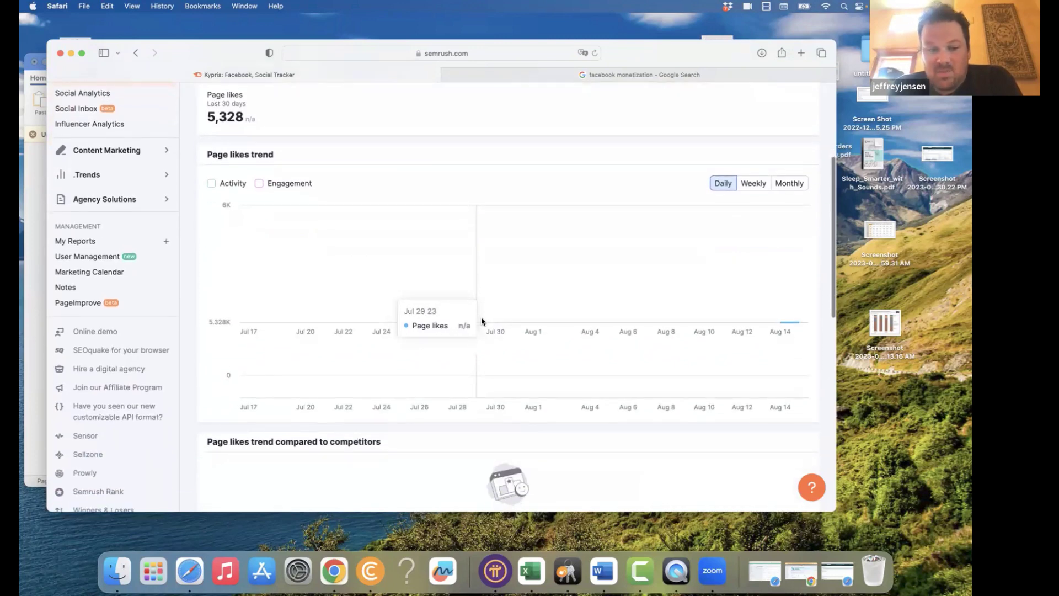
{"action": "scroll", "coordinate": [482, 320], "scroll_direction": "down", "scroll_amount": 5}
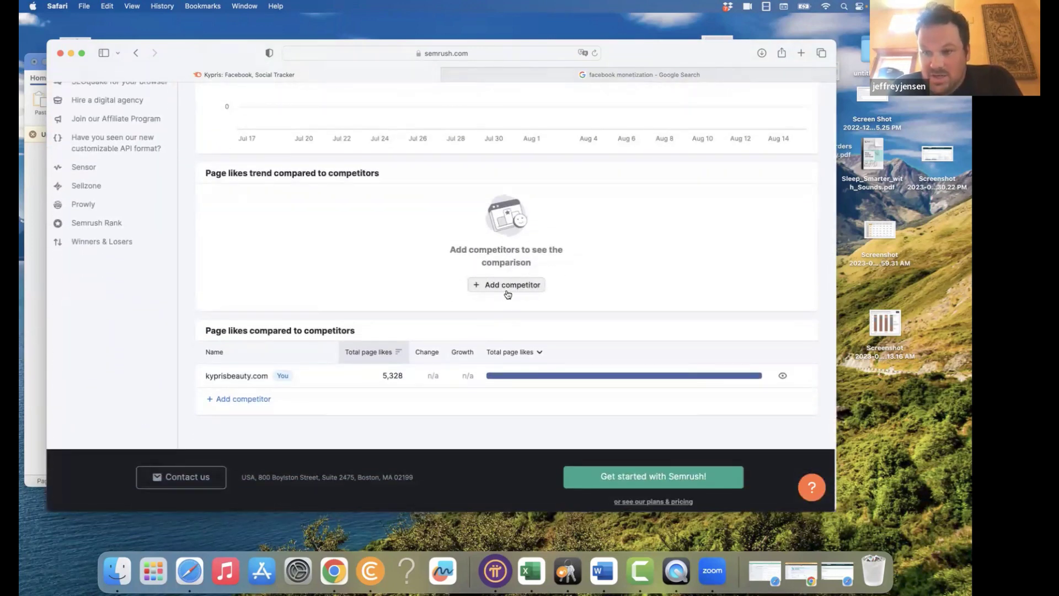
{"action": "scroll", "coordinate": [508, 294], "scroll_direction": "up", "scroll_amount": 3}
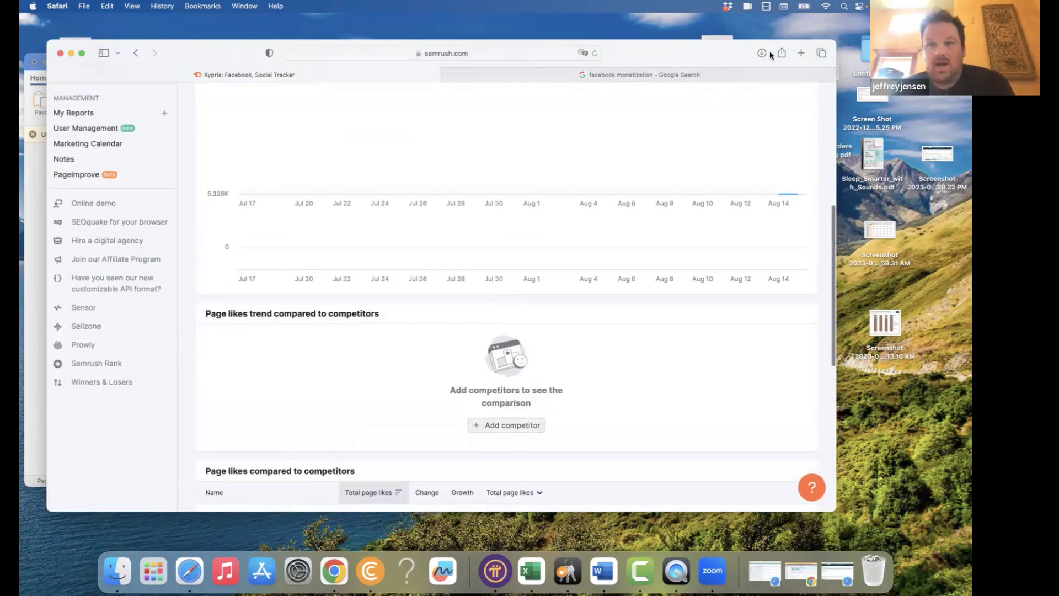
- Open the Amyris website in a new browser tab, check its footer for social media links, and select the site's address
{"action": "left_click", "coordinate": [801, 53]}
{"action": "type", "text": "am"}
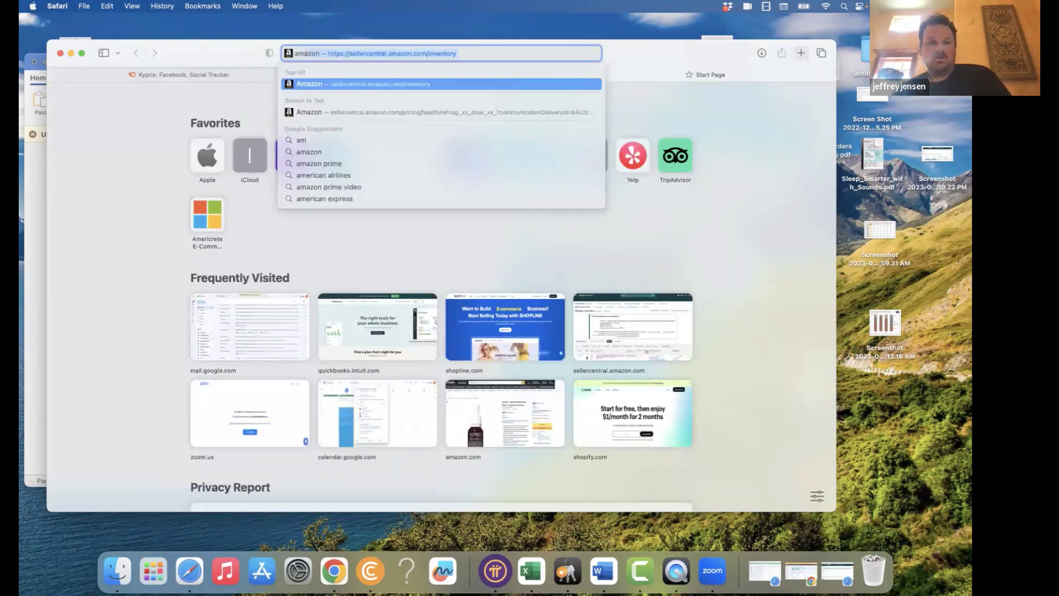
{"action": "type", "text": "yris"}
{"action": "key", "text": "Return"}
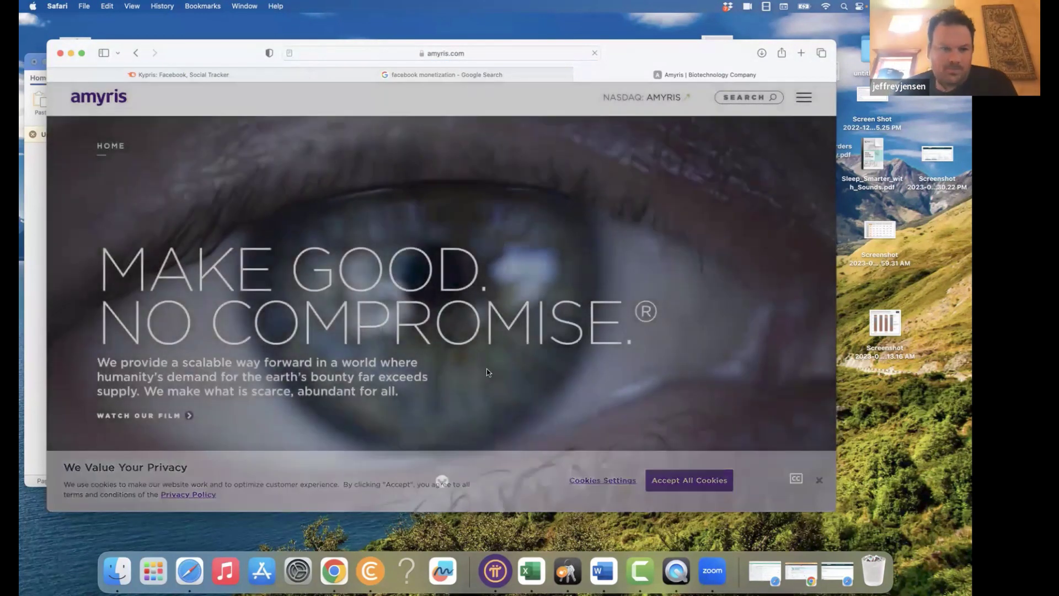
{"action": "scroll", "coordinate": [486, 372], "scroll_direction": "down", "scroll_amount": 15}
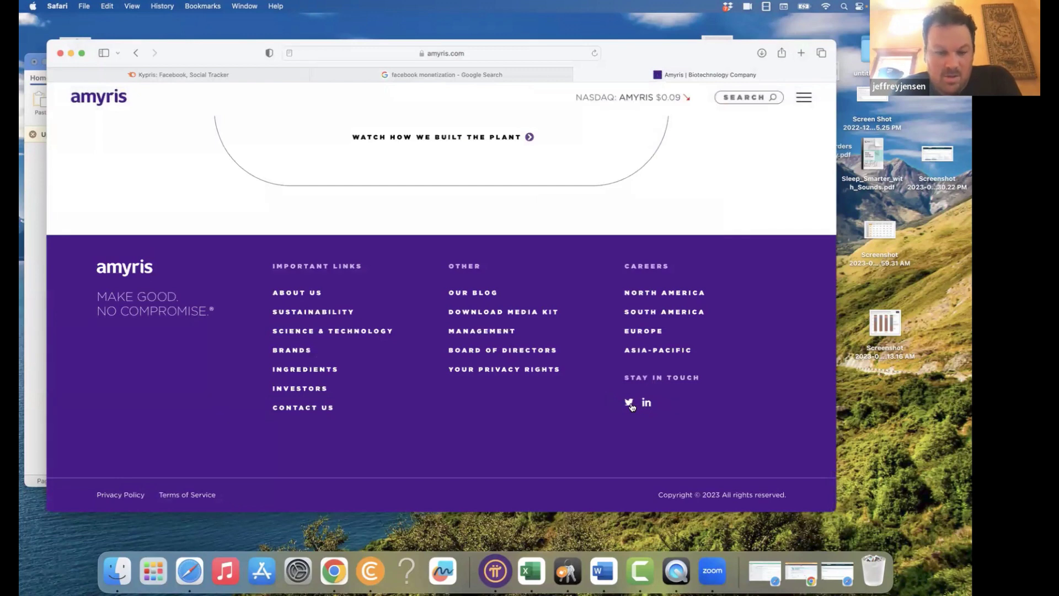
{"action": "scroll", "coordinate": [633, 407], "scroll_direction": "up", "scroll_amount": 20}
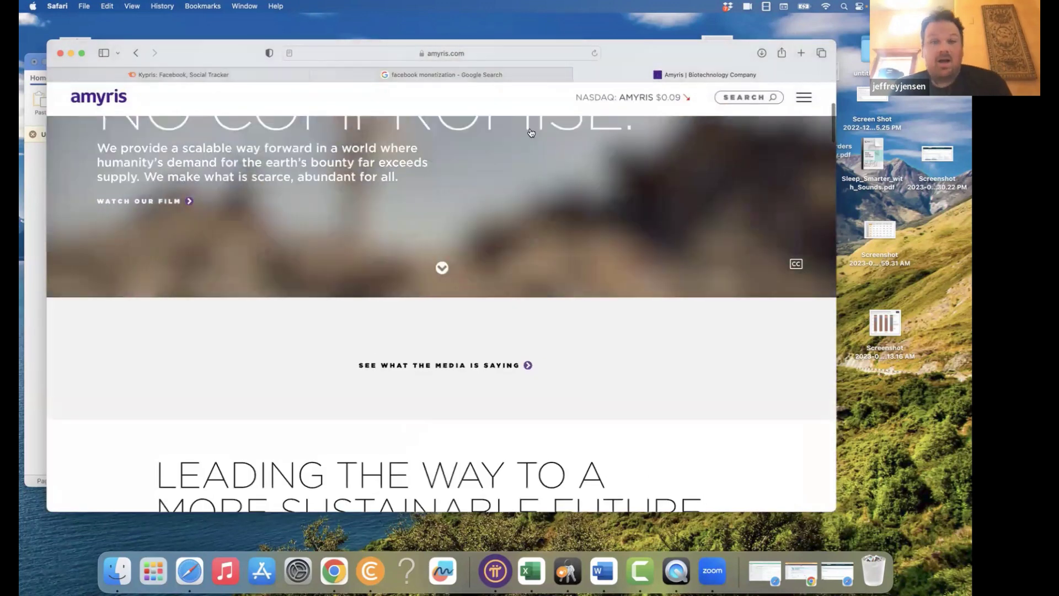
{"action": "left_click", "coordinate": [479, 54]}
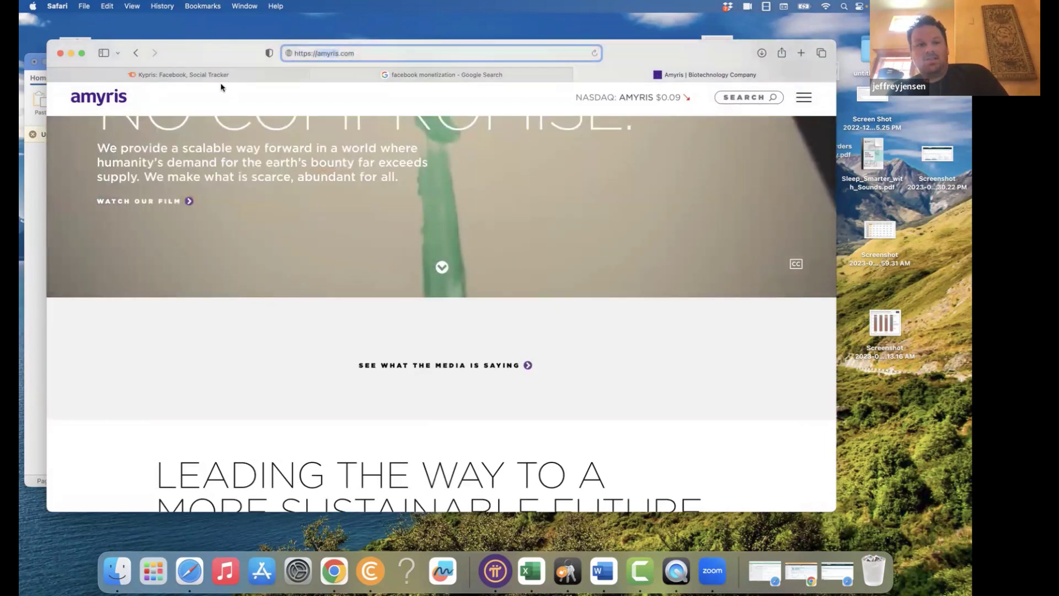
- Go back to the Kypris Facebook audience report and examine its page likes trend and competitor comparison sections again
{"action": "left_click", "coordinate": [218, 77]}
{"action": "scroll", "coordinate": [505, 303], "scroll_direction": "up", "scroll_amount": 2}
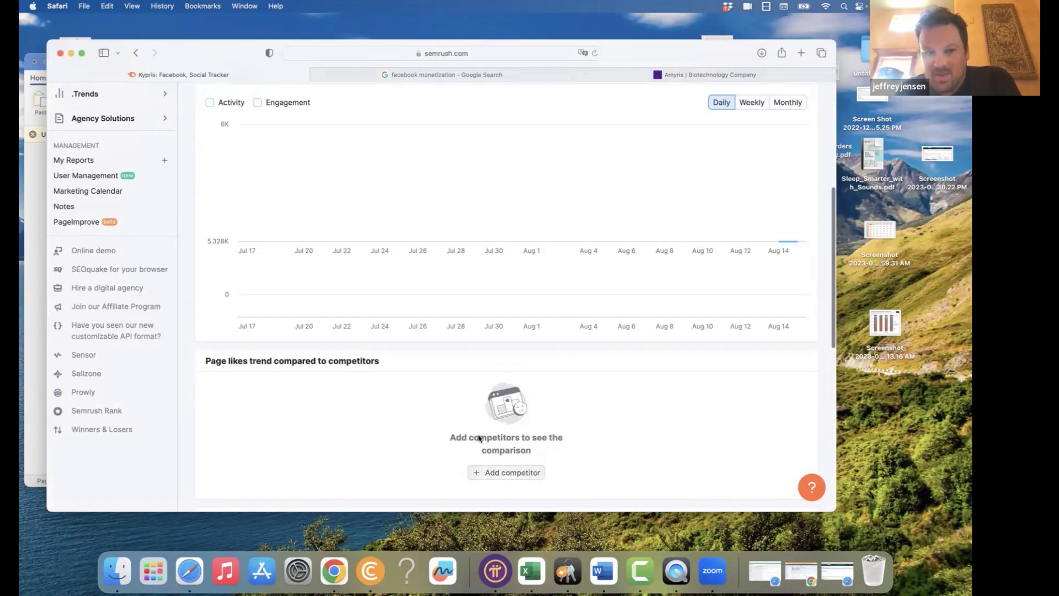
{"action": "scroll", "coordinate": [480, 439], "scroll_direction": "up", "scroll_amount": 2}
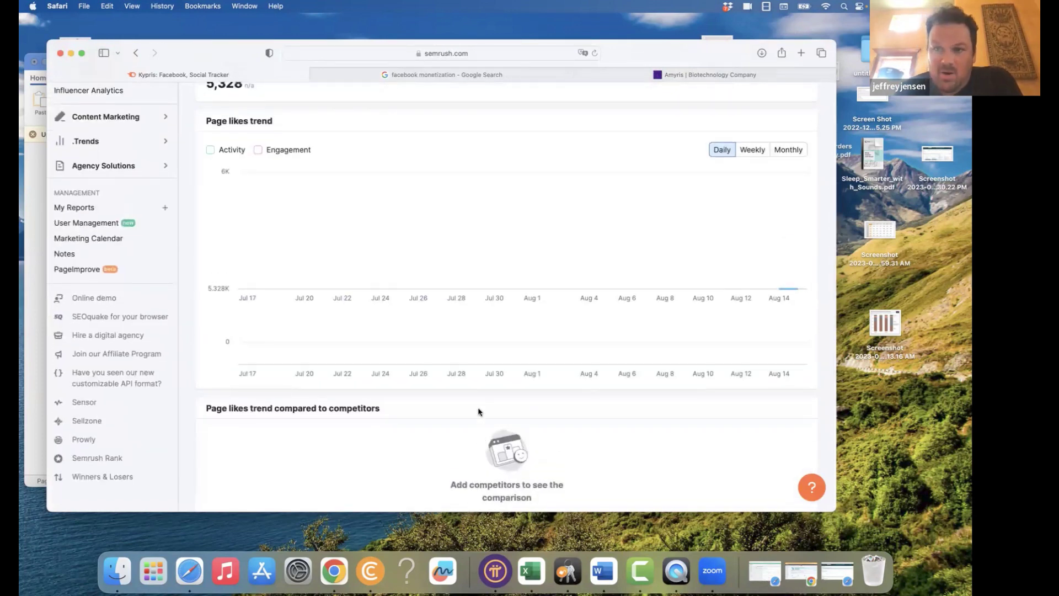
{"action": "scroll", "coordinate": [478, 411], "scroll_direction": "up", "scroll_amount": 4}
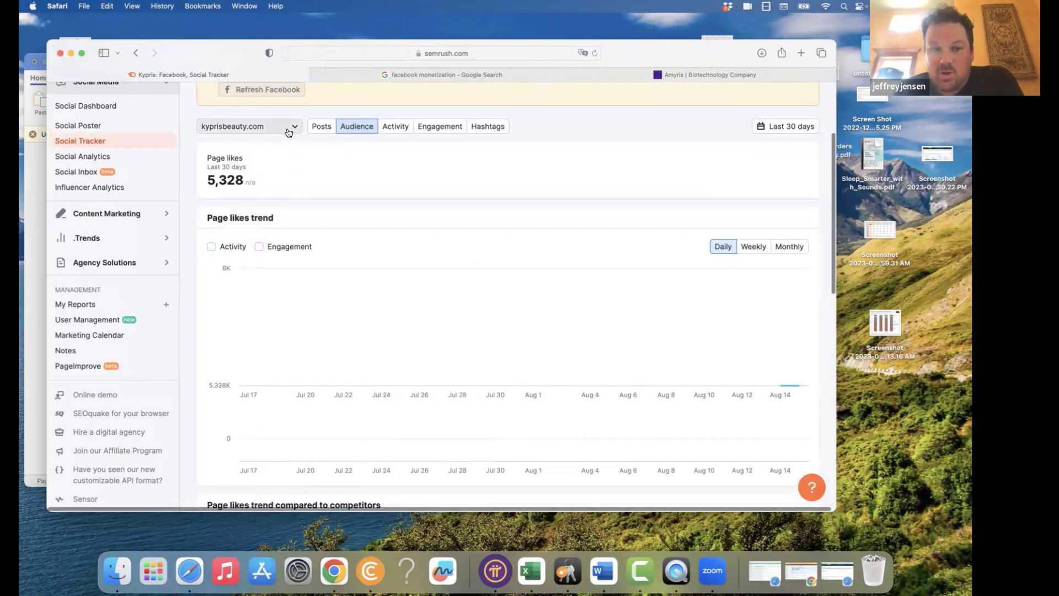
{"action": "left_click_drag", "start_coordinate": [289, 137], "coordinate": [345, 225]}
{"action": "left_click", "coordinate": [346, 225]}
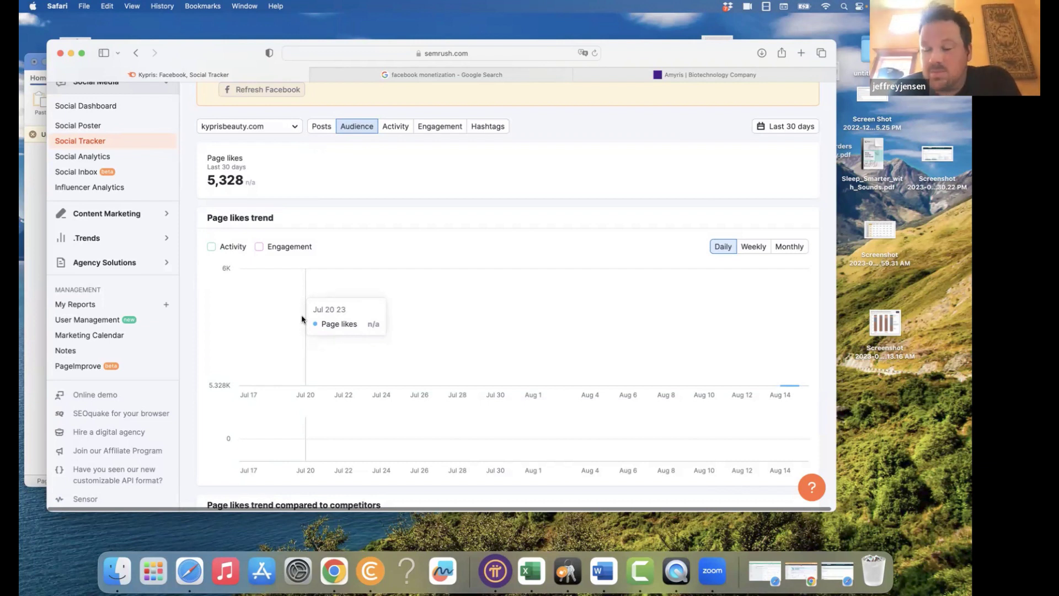
{"action": "scroll", "coordinate": [302, 318], "scroll_direction": "down", "scroll_amount": 1}
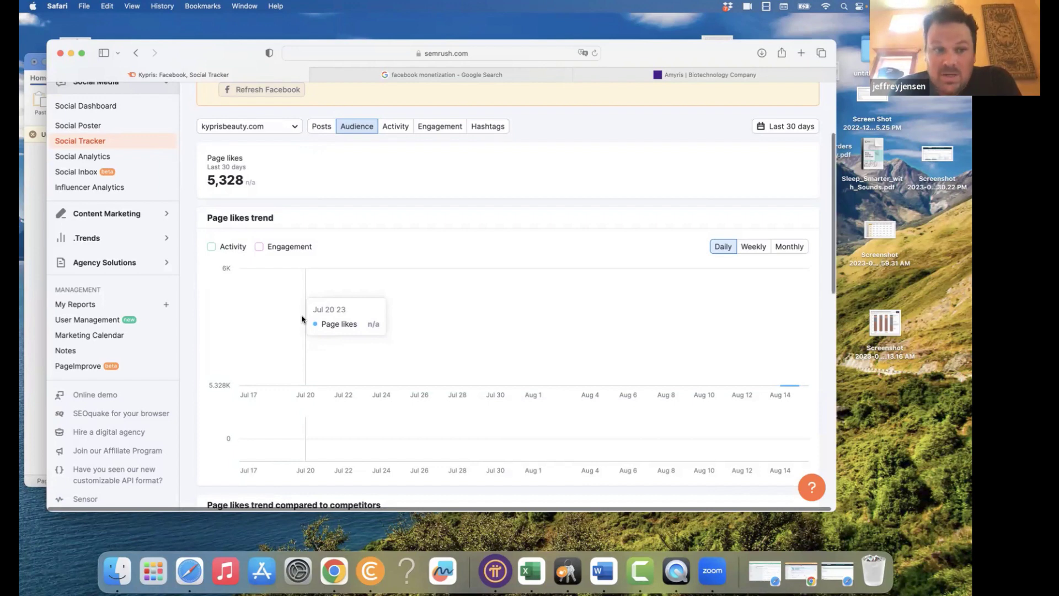
{"action": "scroll", "coordinate": [302, 318], "scroll_direction": "down", "scroll_amount": 10}
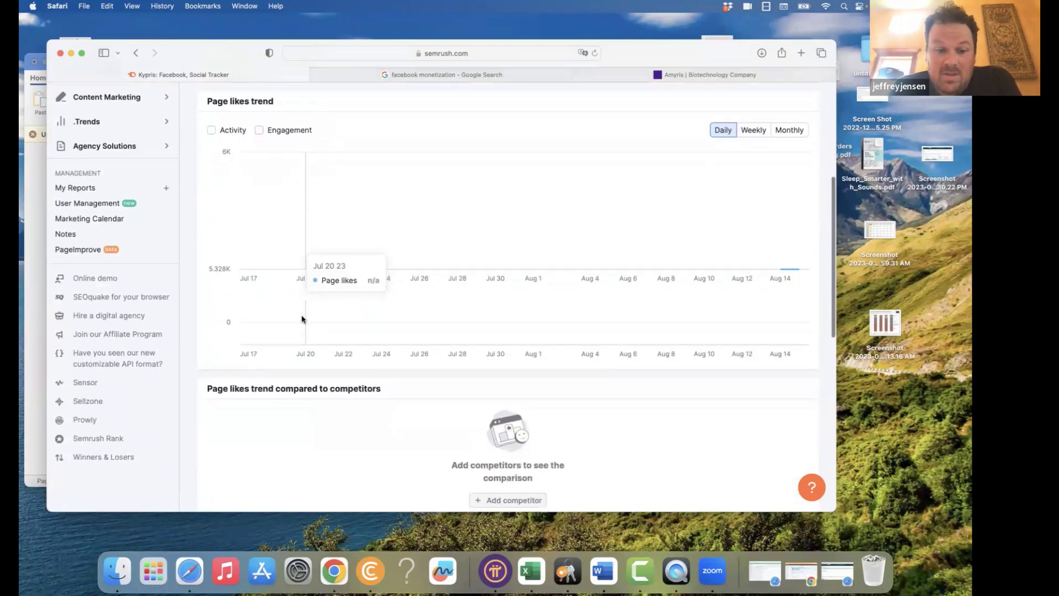
{"action": "scroll", "coordinate": [302, 319], "scroll_direction": "down", "scroll_amount": 4}
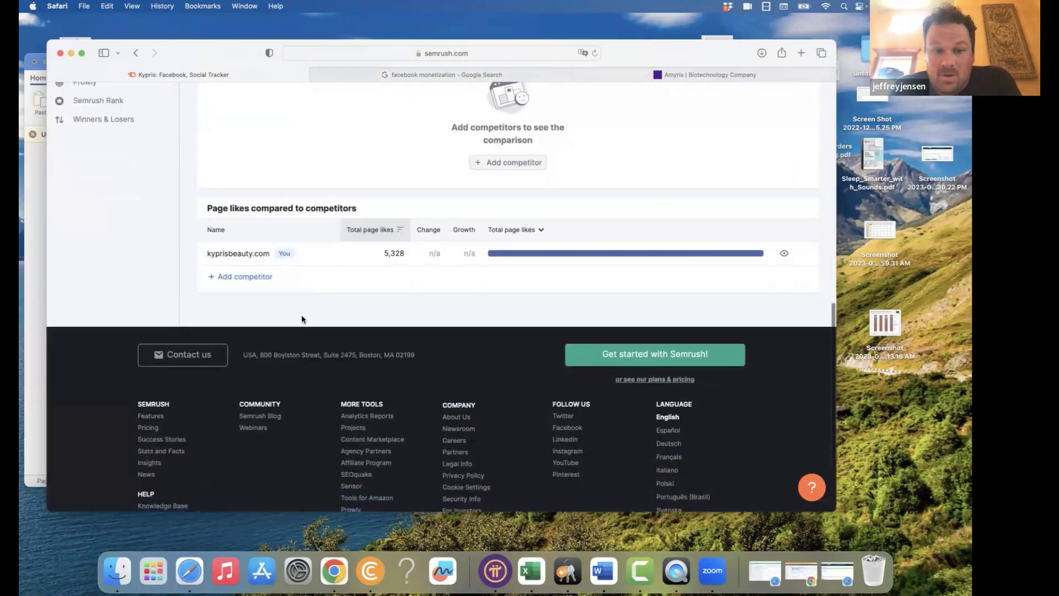
{"action": "scroll", "coordinate": [302, 319], "scroll_direction": "up", "scroll_amount": 15}
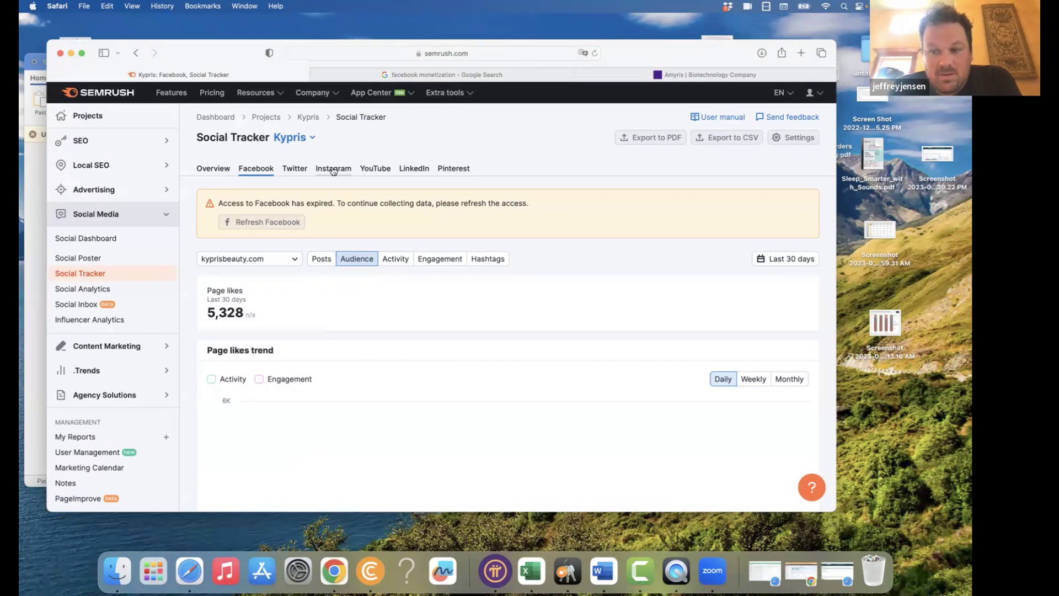
- Check the social media training outline in Word and return to the Kypris Facebook audience report's page likes trend in Safari
{"action": "left_click", "coordinate": [35, 265]}
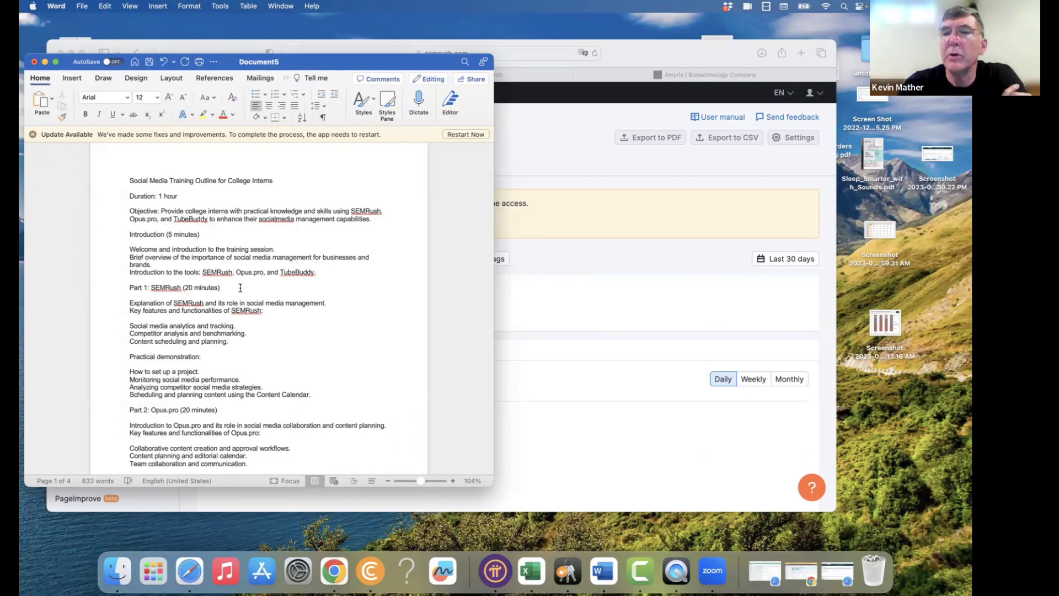
{"action": "left_click", "coordinate": [599, 276]}
{"action": "scroll", "coordinate": [339, 348], "scroll_direction": "down", "scroll_amount": 5}
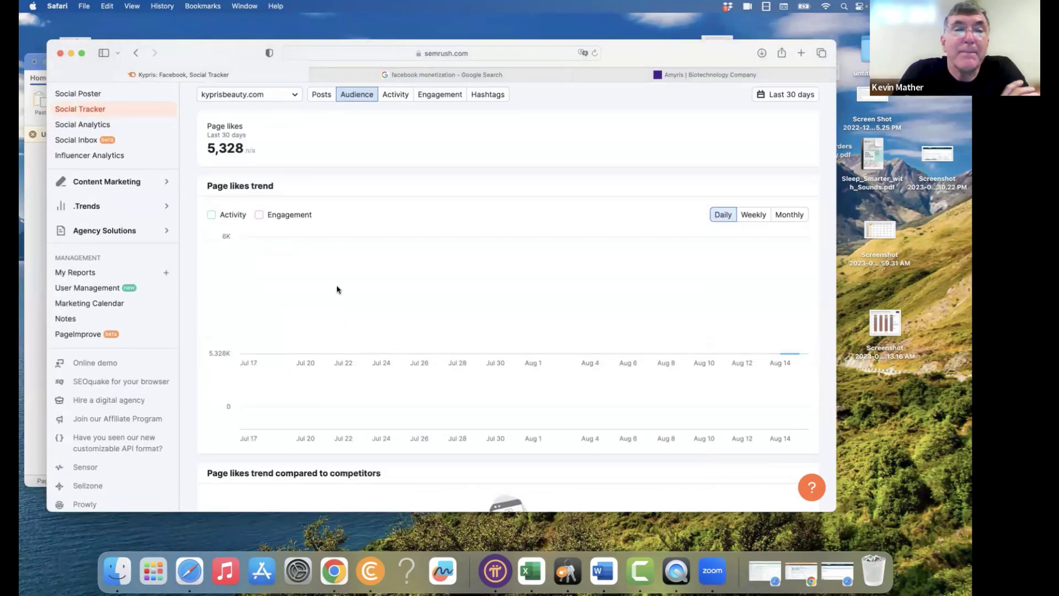
{"action": "scroll", "coordinate": [345, 289], "scroll_direction": "up", "scroll_amount": 1}
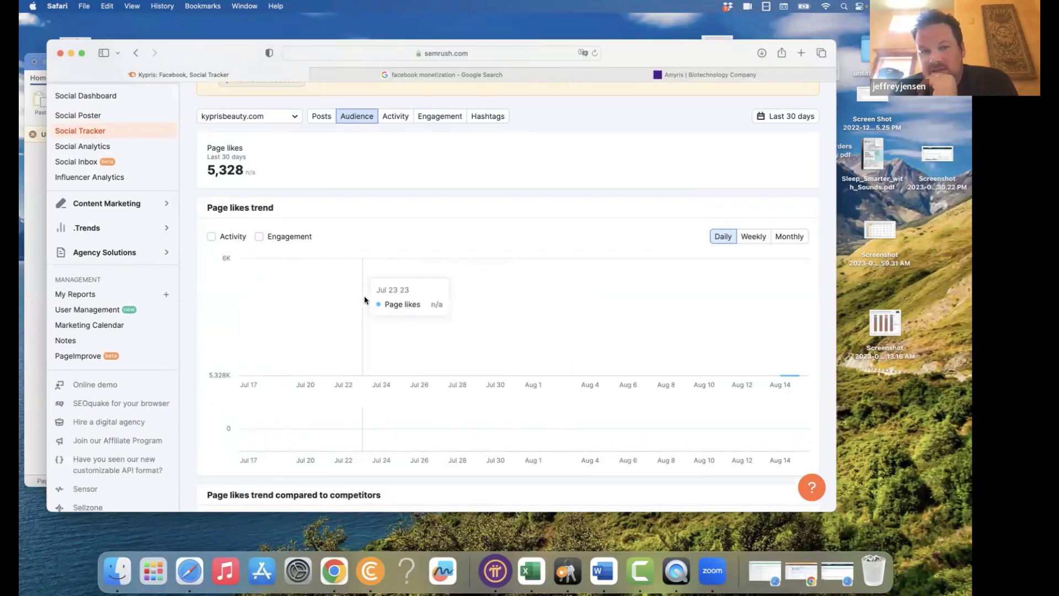
- Open the published Kypris Facebook posts and sort them by engagement, first in ascending and finally in descending order
{"action": "left_click", "coordinate": [321, 117]}
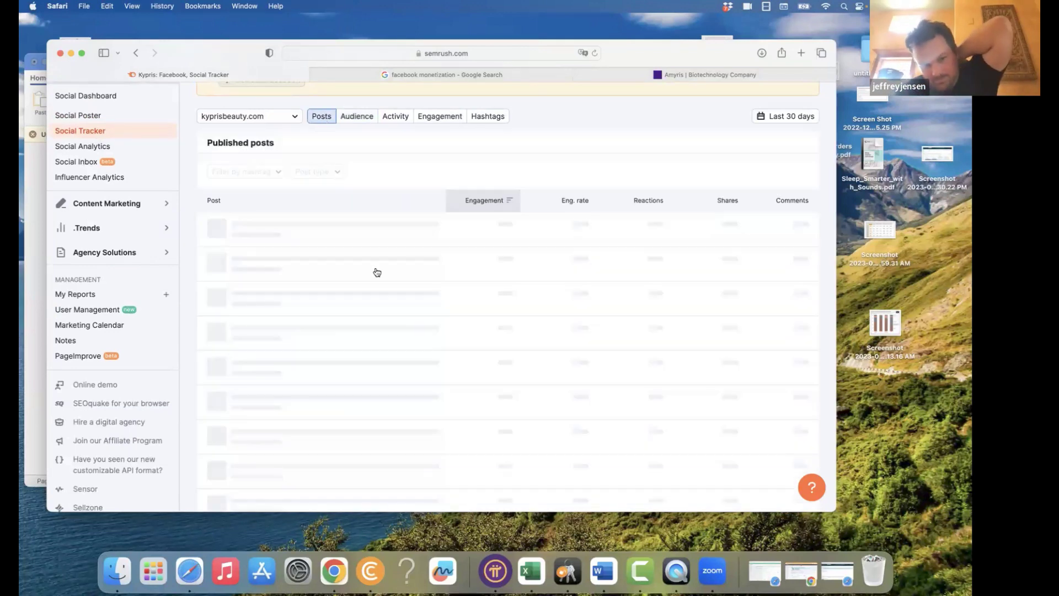
{"action": "scroll", "coordinate": [380, 287], "scroll_direction": "up", "scroll_amount": 4}
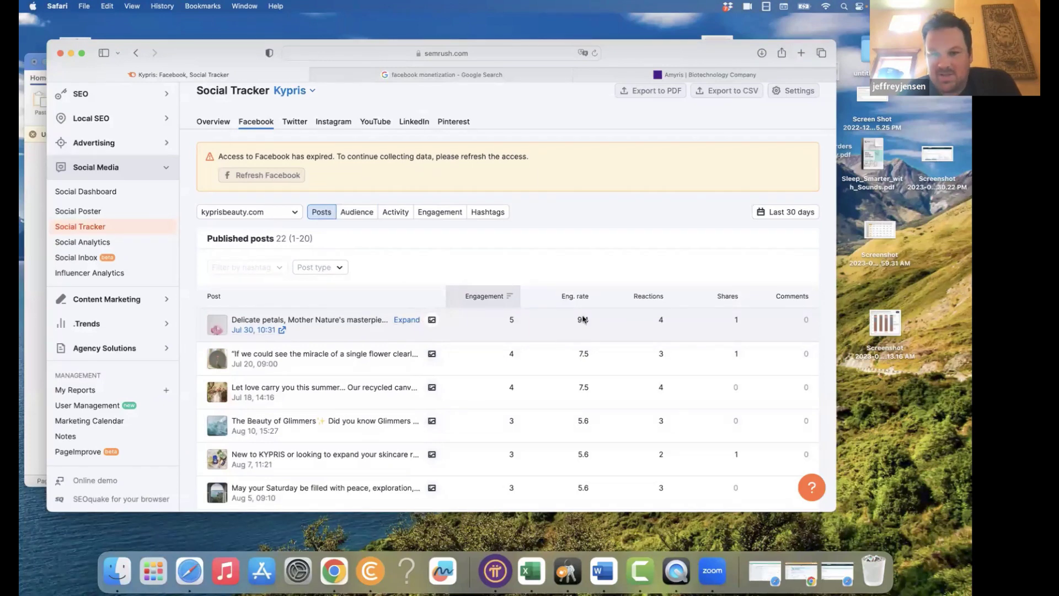
{"action": "scroll", "coordinate": [579, 350], "scroll_direction": "down", "scroll_amount": 3}
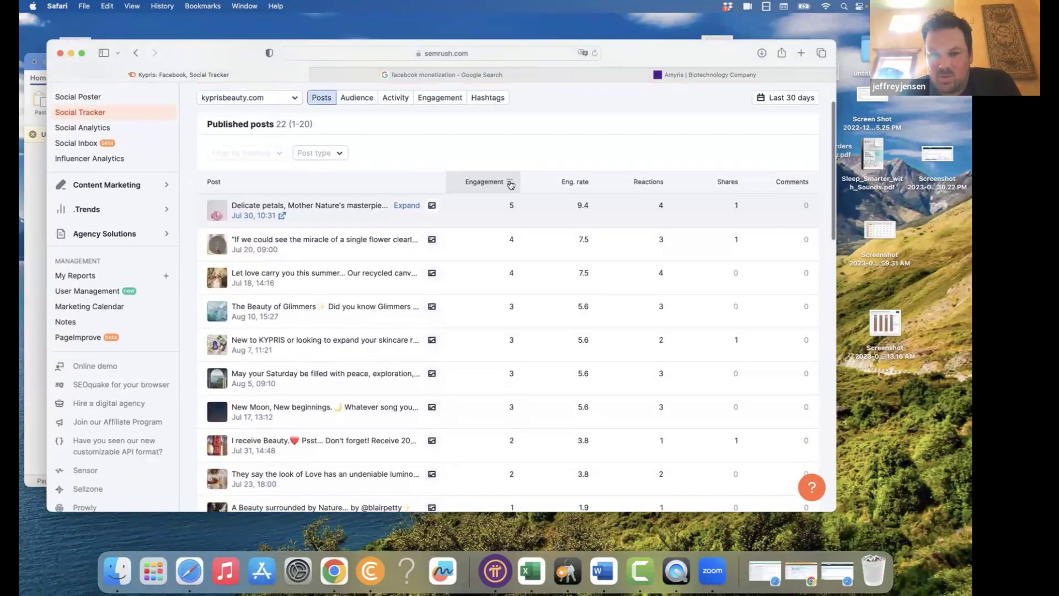
{"action": "left_click", "coordinate": [510, 182]}
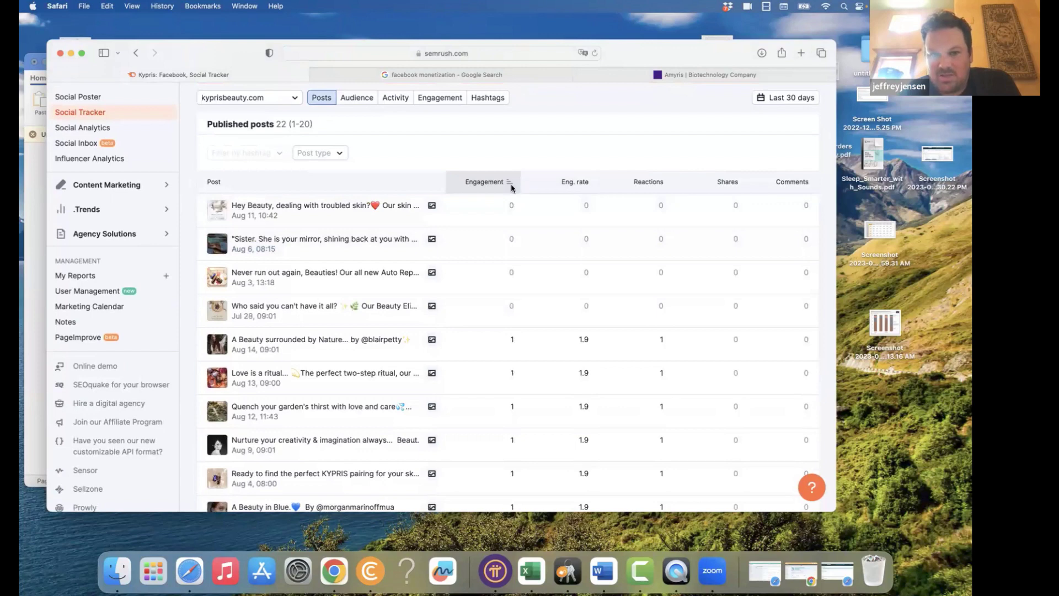
{"action": "left_click", "coordinate": [511, 183]}
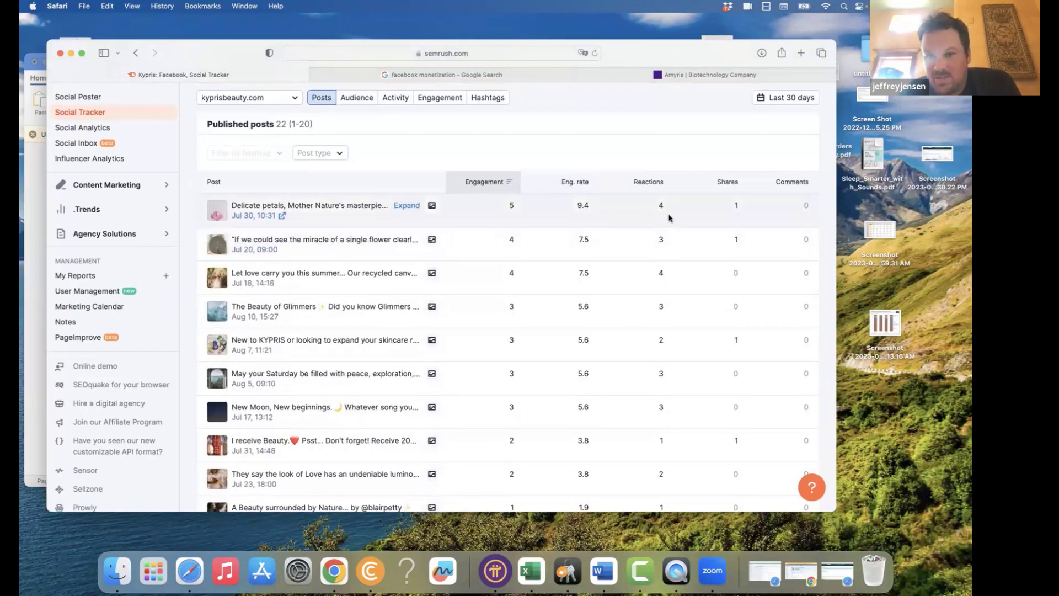
- Expand the "Delicate petals" post of Jul 30 and examine its full text, image and engagement figures
{"action": "left_click", "coordinate": [407, 206]}
{"action": "scroll", "coordinate": [429, 332], "scroll_direction": "down", "scroll_amount": 2}
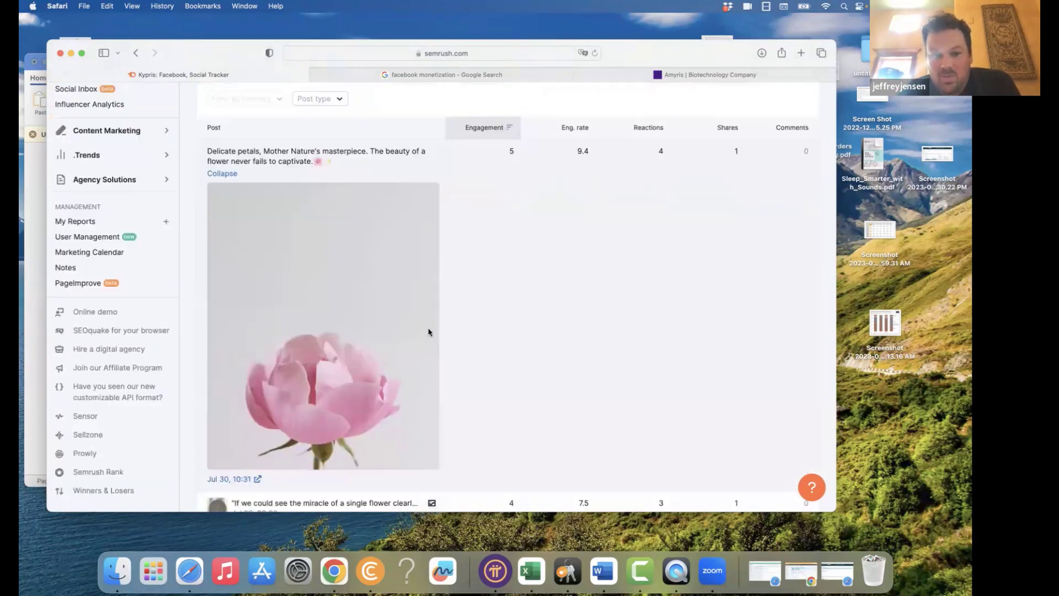
{"action": "scroll", "coordinate": [429, 331], "scroll_direction": "down", "scroll_amount": 3}
{"action": "scroll", "coordinate": [429, 325], "scroll_direction": "up", "scroll_amount": 4}
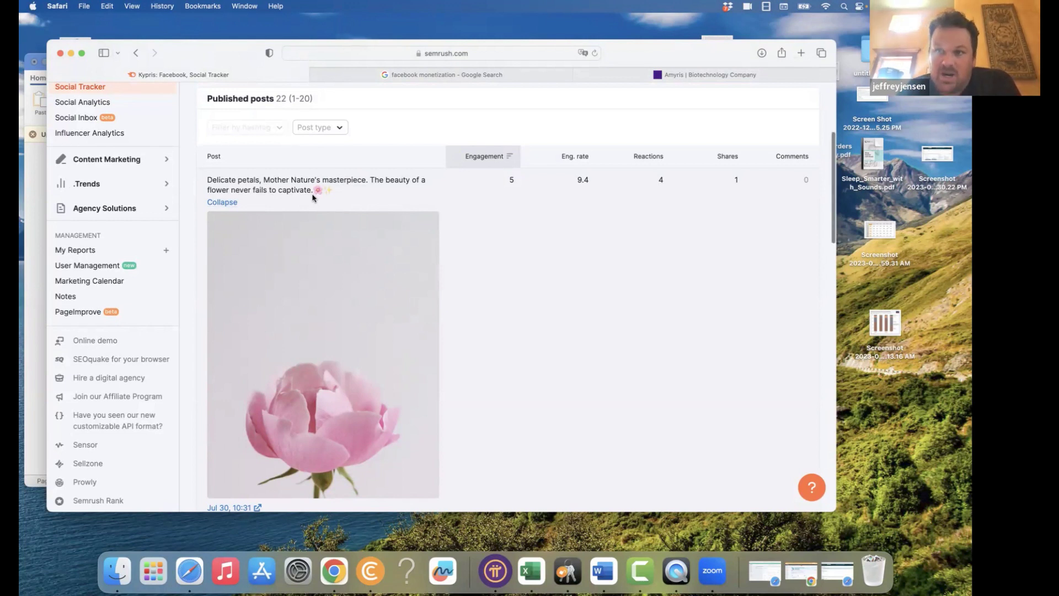
{"action": "scroll", "coordinate": [312, 197], "scroll_direction": "down", "scroll_amount": 1}
{"action": "scroll", "coordinate": [312, 198], "scroll_direction": "down", "scroll_amount": 1}
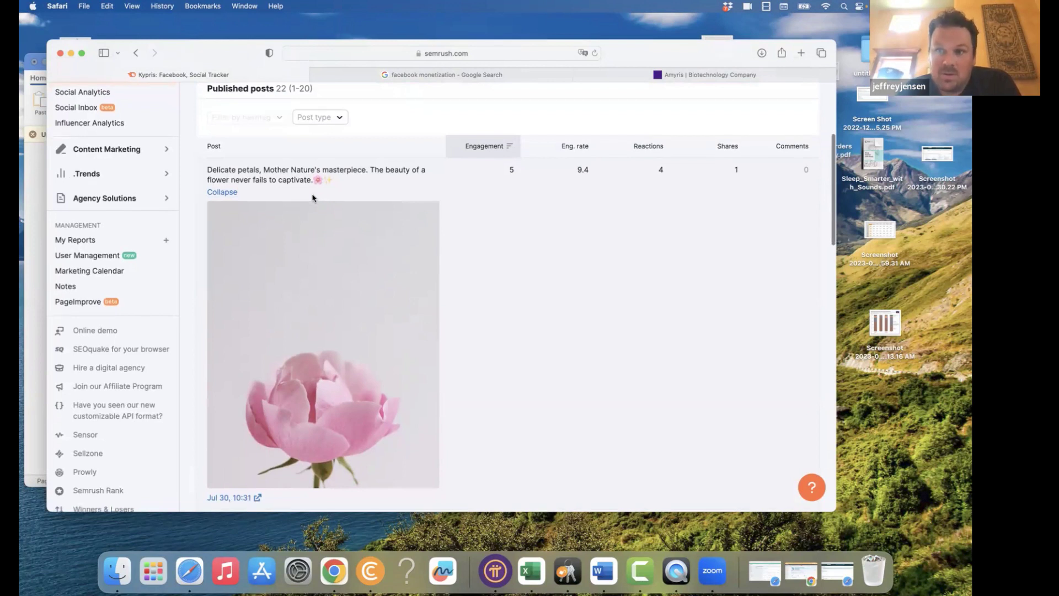
{"action": "scroll", "coordinate": [313, 197], "scroll_direction": "down", "scroll_amount": 1}
{"action": "scroll", "coordinate": [312, 197], "scroll_direction": "down", "scroll_amount": 1}
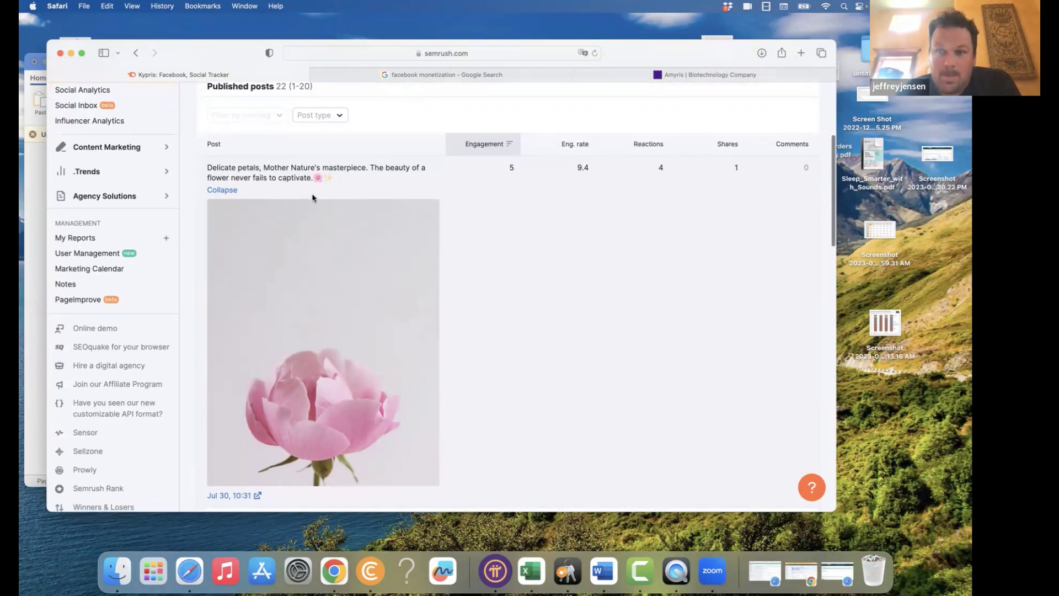
{"action": "right_click", "coordinate": [312, 195]}
{"action": "left_click", "coordinate": [428, 180]}
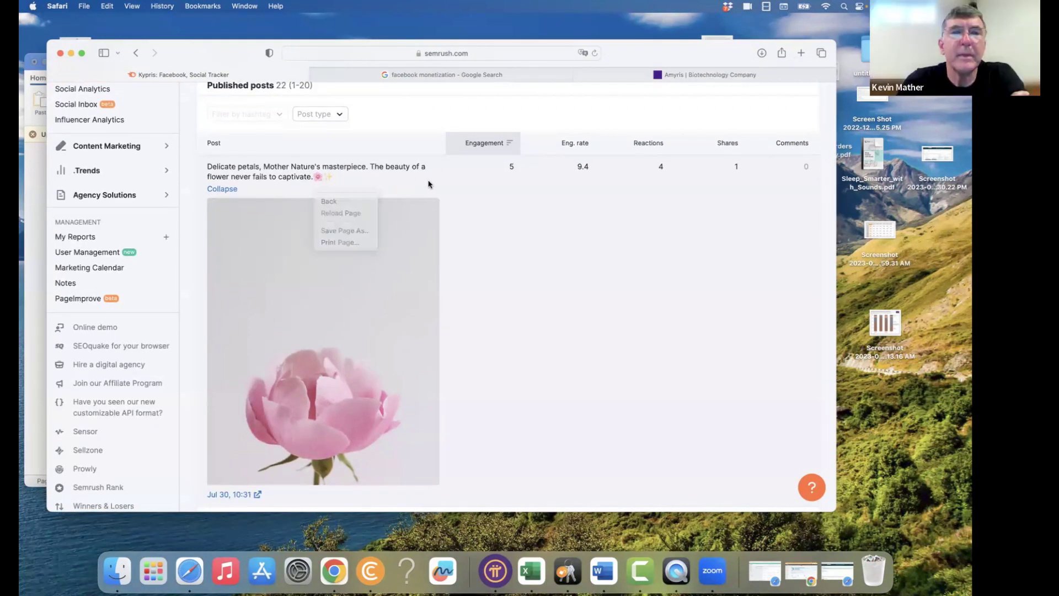
{"action": "scroll", "coordinate": [429, 182], "scroll_direction": "down", "scroll_amount": 5}
{"action": "scroll", "coordinate": [429, 184], "scroll_direction": "down", "scroll_amount": 1}
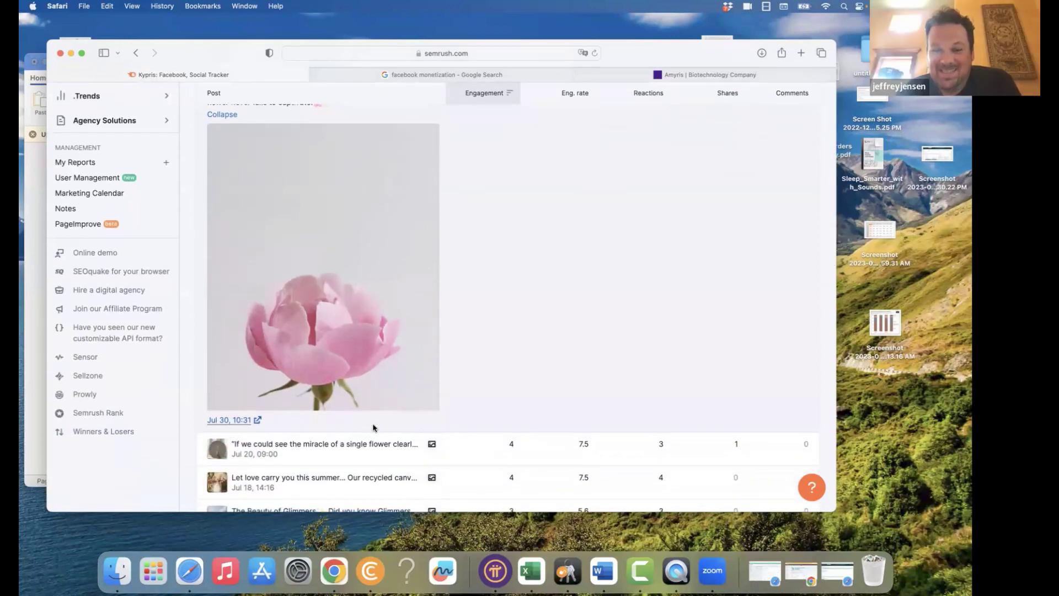
{"action": "scroll", "coordinate": [445, 315], "scroll_direction": "up", "scroll_amount": 5}
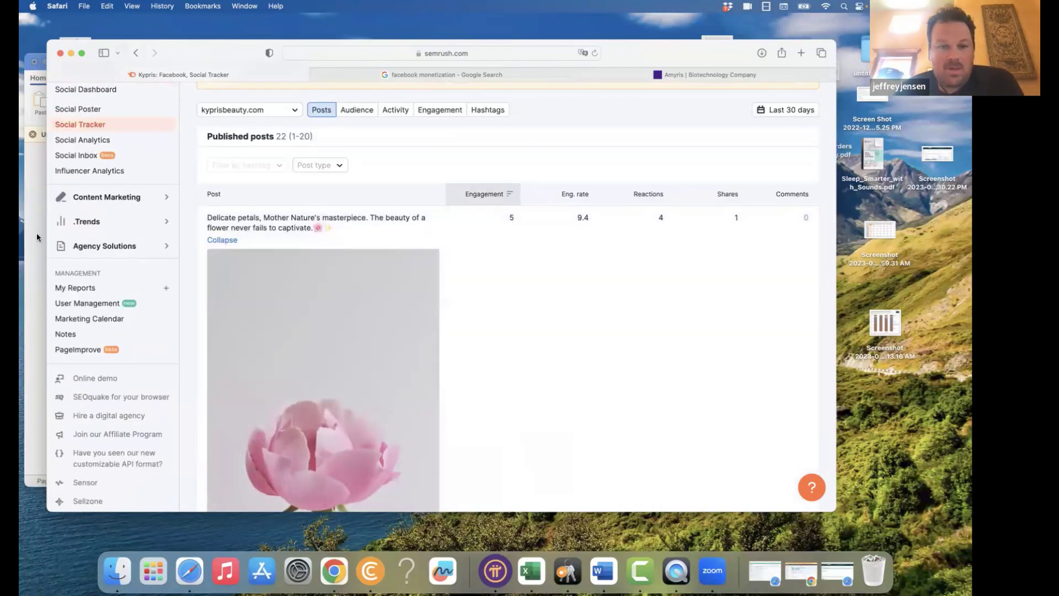
- Check the training outline in Word again, return to the published posts in Safari and collapse the "Delicate petals" post
{"action": "left_click", "coordinate": [36, 233]}
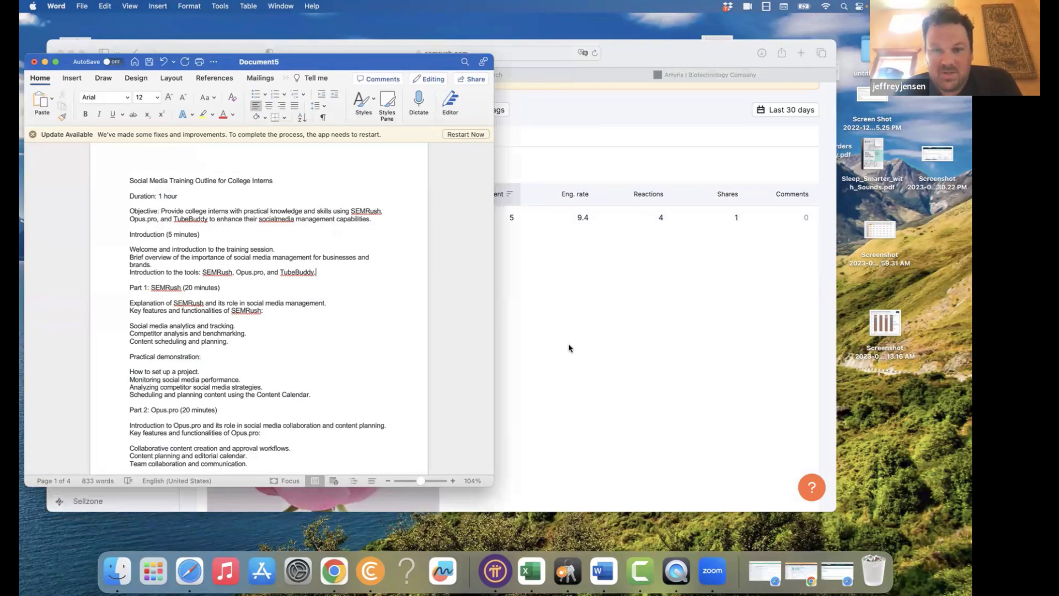
{"action": "left_click", "coordinate": [568, 343]}
{"action": "scroll", "coordinate": [479, 334], "scroll_direction": "down", "scroll_amount": 1}
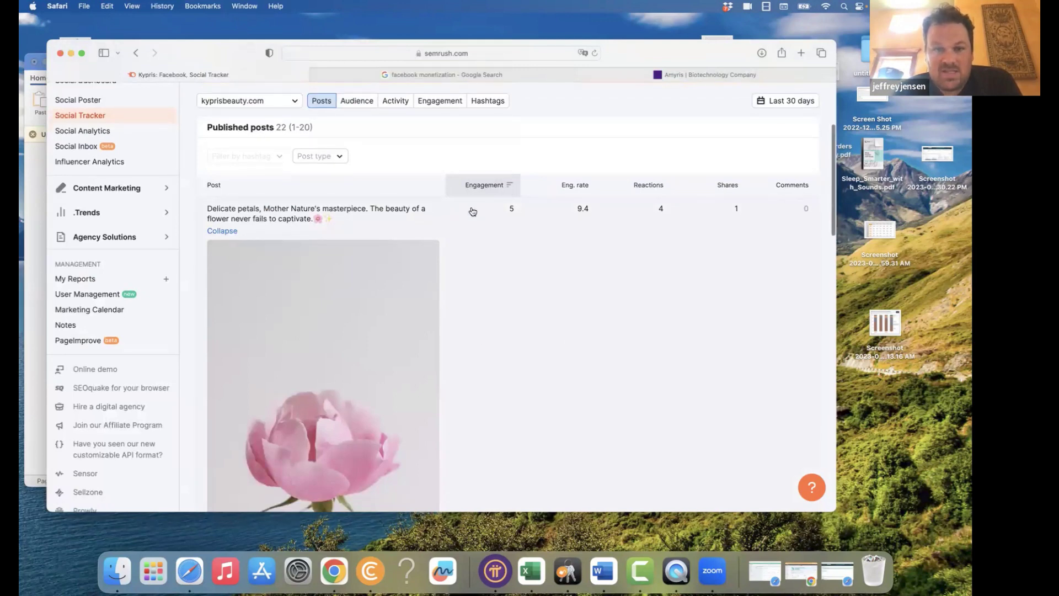
{"action": "scroll", "coordinate": [386, 209], "scroll_direction": "down", "scroll_amount": 5}
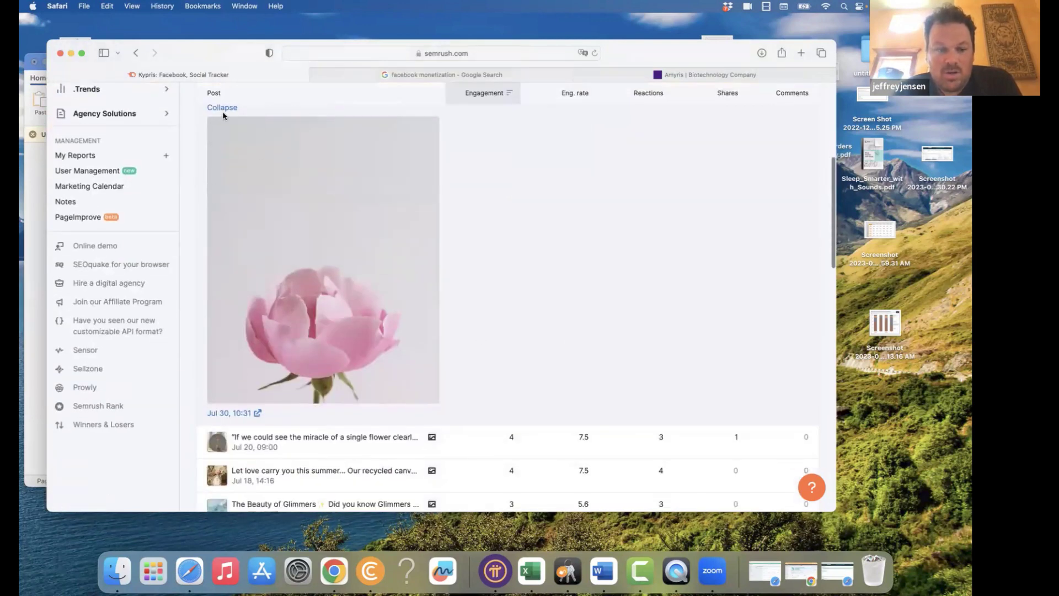
{"action": "left_click", "coordinate": [228, 125]}
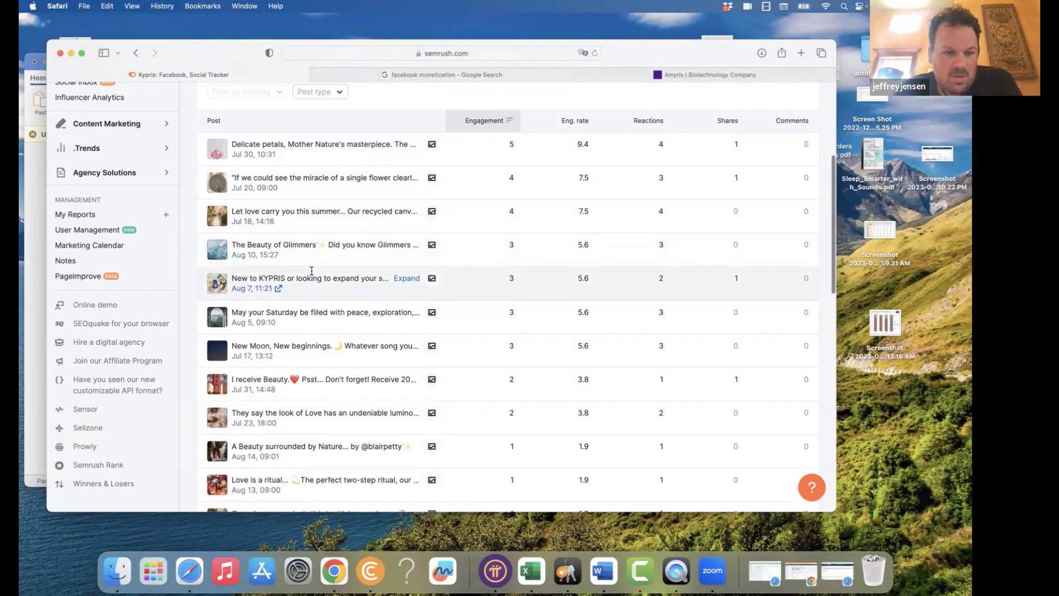
- Expand the Jul 20 single-flower quote post and the Jul 18 canvas tote post, and examine their text and images
{"action": "scroll", "coordinate": [311, 270], "scroll_direction": "down", "scroll_amount": 1}
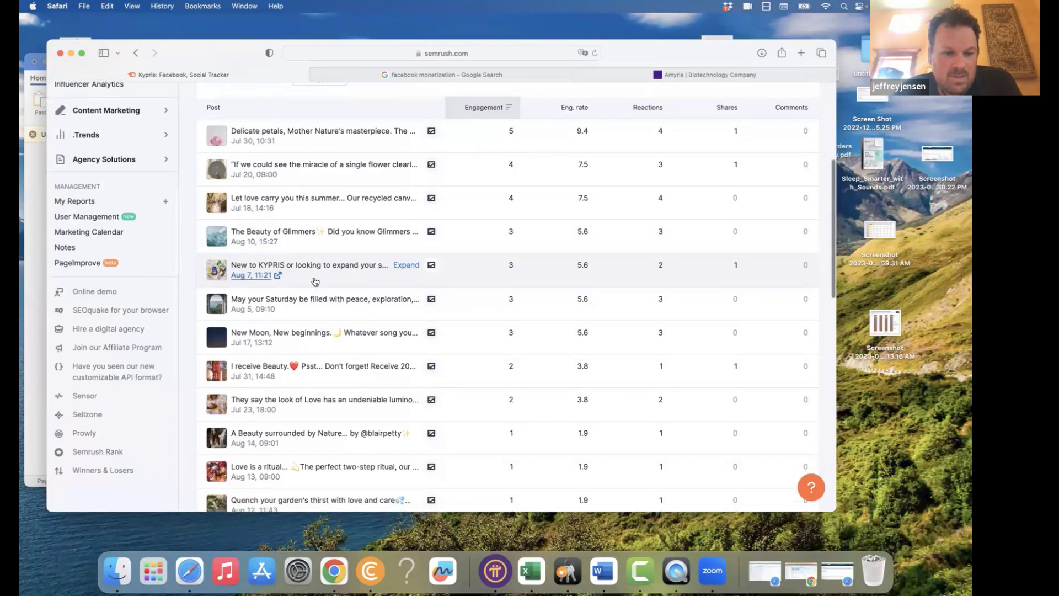
{"action": "scroll", "coordinate": [315, 282], "scroll_direction": "down", "scroll_amount": 1}
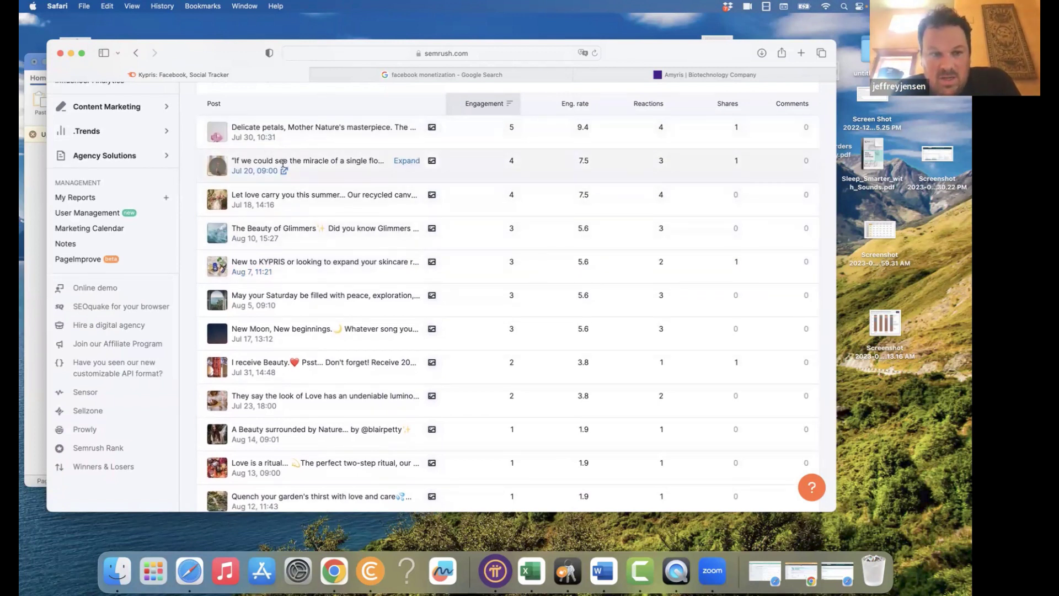
{"action": "left_click", "coordinate": [407, 161]}
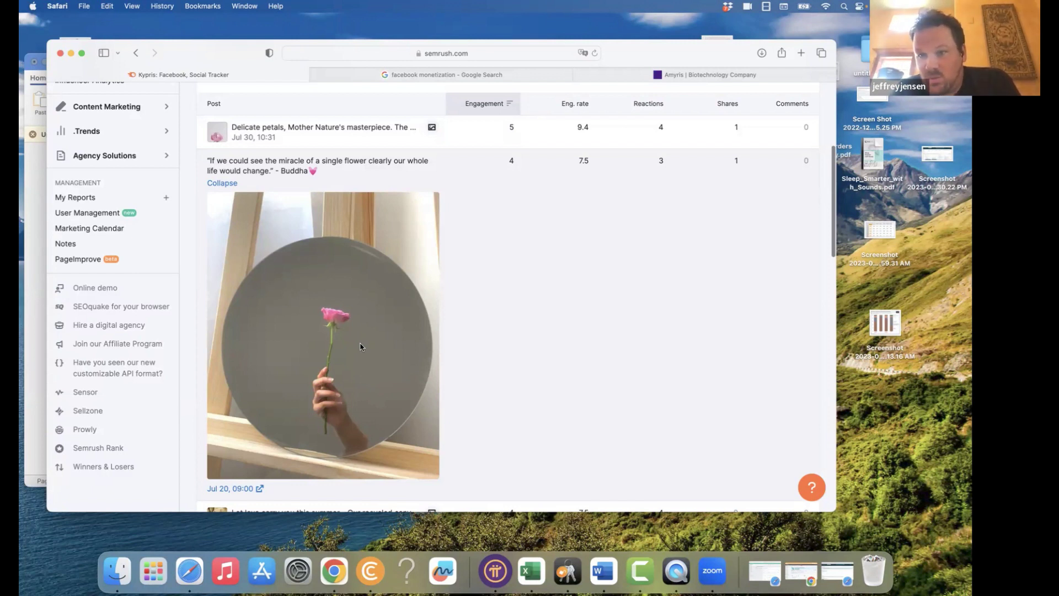
{"action": "scroll", "coordinate": [360, 347], "scroll_direction": "down", "scroll_amount": 5}
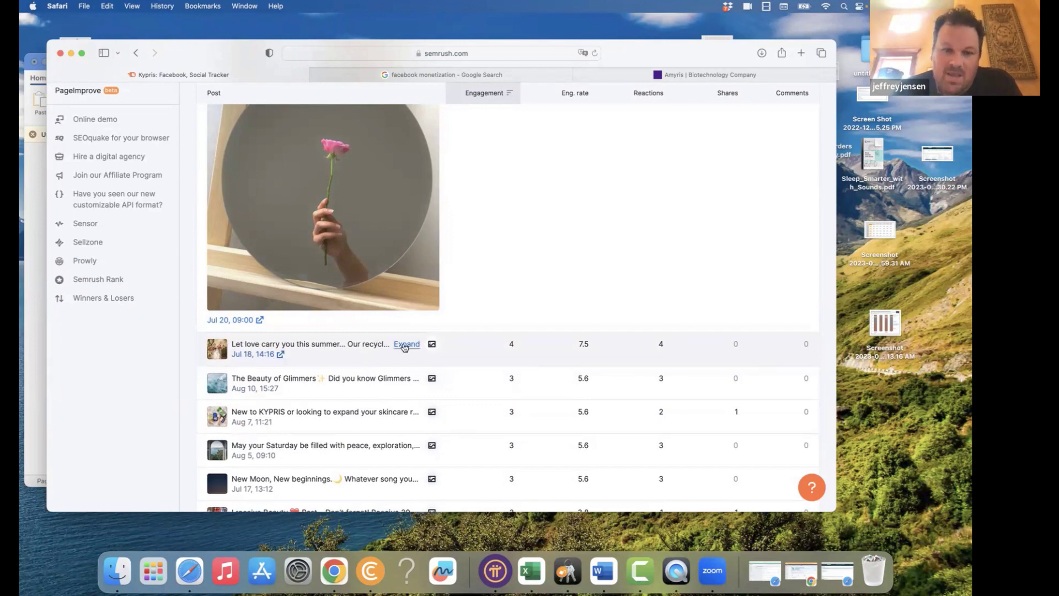
{"action": "left_click", "coordinate": [405, 344]}
{"action": "scroll", "coordinate": [405, 346], "scroll_direction": "down", "scroll_amount": 5}
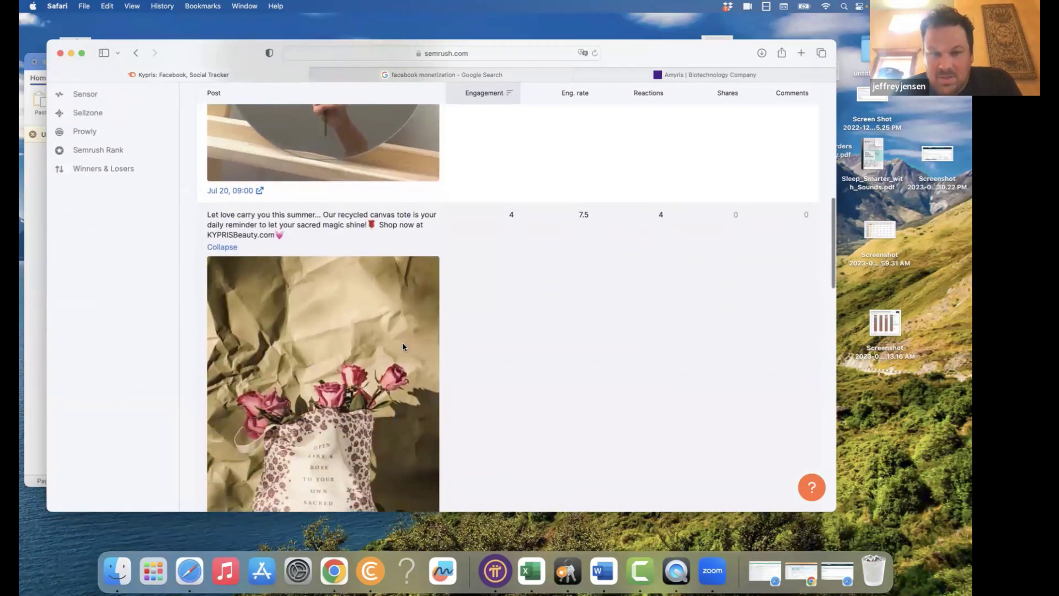
{"action": "scroll", "coordinate": [402, 347], "scroll_direction": "down", "scroll_amount": 5}
{"action": "scroll", "coordinate": [403, 346], "scroll_direction": "up", "scroll_amount": 3}
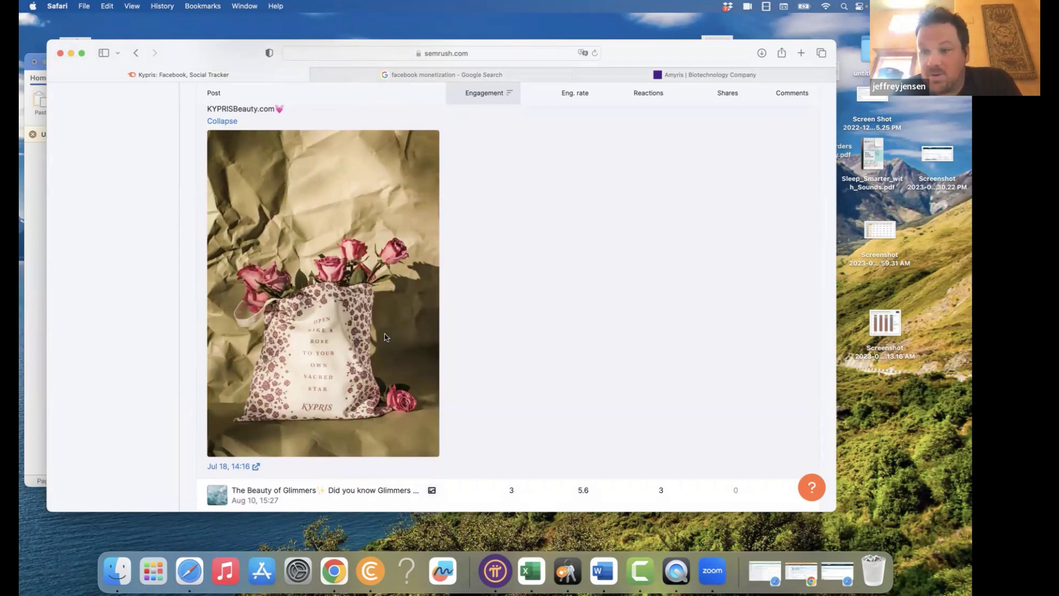
- Switch to the Word training outline and review its introduction and SEMRush sections
{"action": "left_click", "coordinate": [31, 288]}
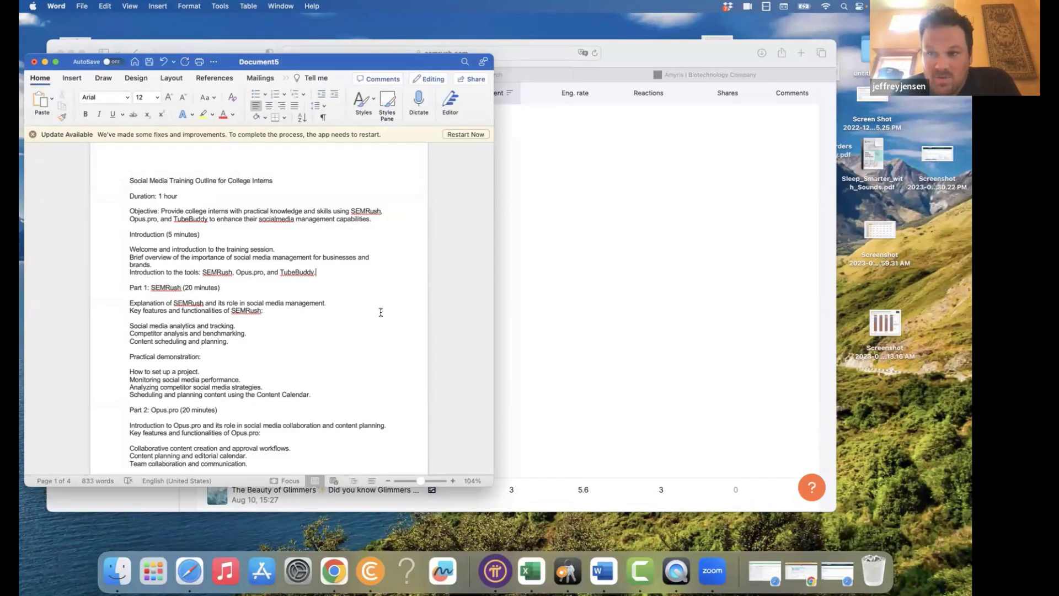
{"action": "scroll", "coordinate": [380, 313], "scroll_direction": "down", "scroll_amount": 1}
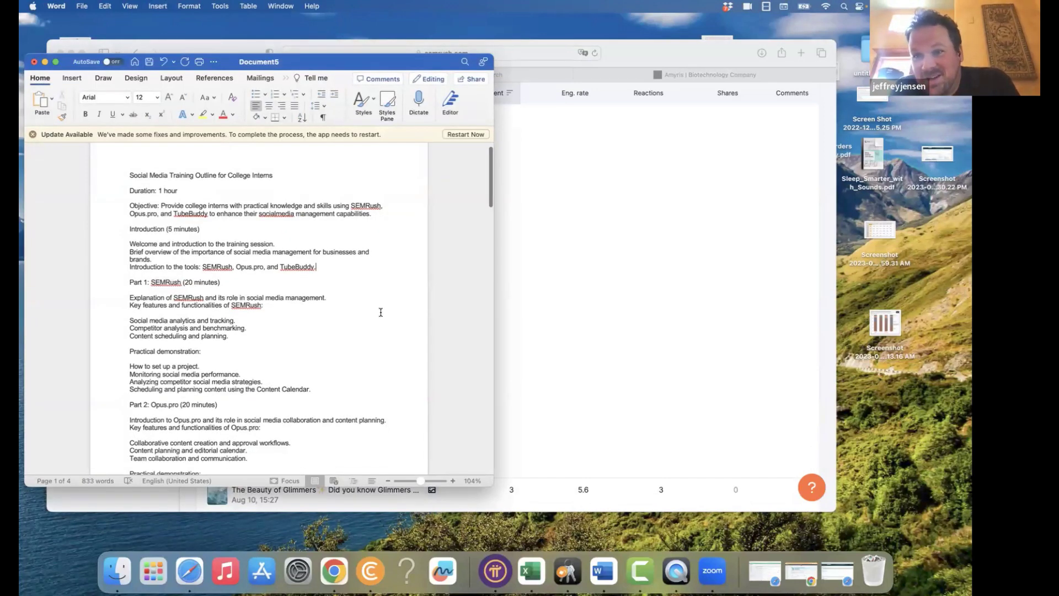
{"action": "scroll", "coordinate": [381, 312], "scroll_direction": "down", "scroll_amount": 1}
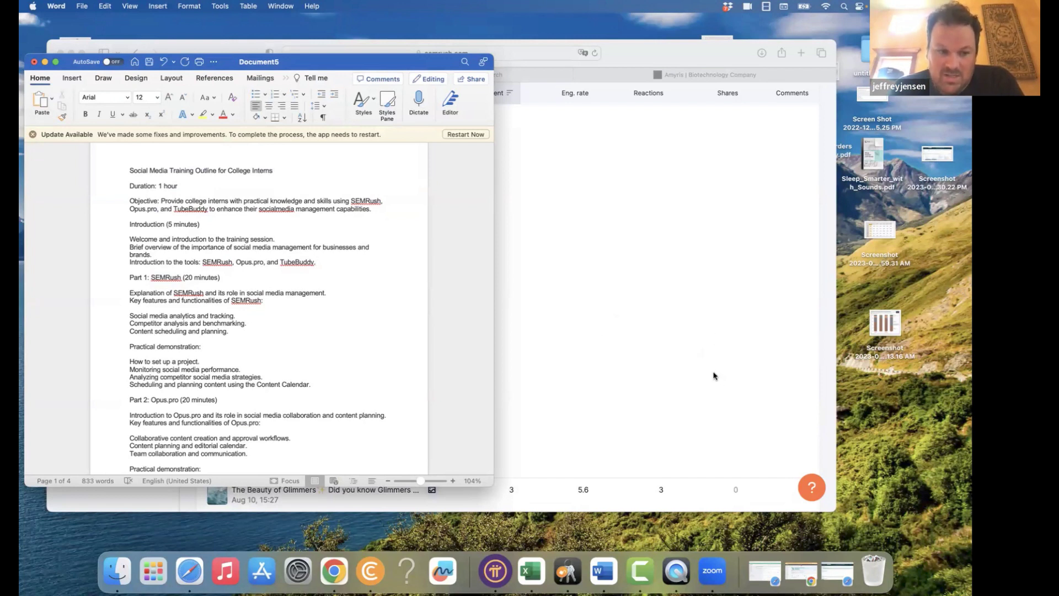
- Switch to Safari, look up "facebook ad library" in a new browser tab and open the suggested Meta Ad Library site
{"action": "left_click", "coordinate": [726, 74]}
{"action": "left_click", "coordinate": [800, 54]}
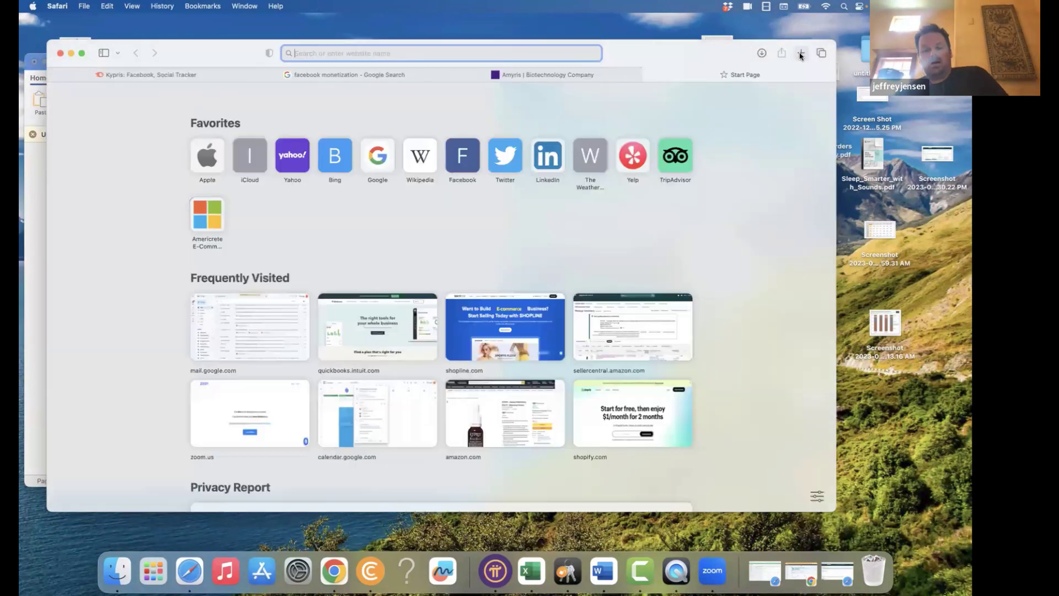
{"action": "type", "text": "facebook a"}
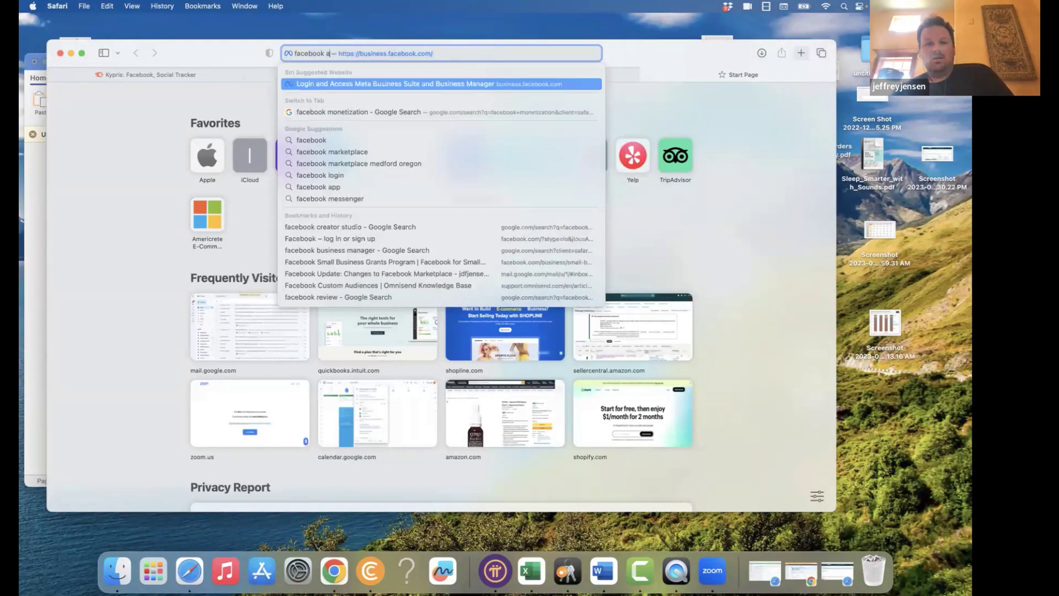
{"action": "type", "text": "d library"}
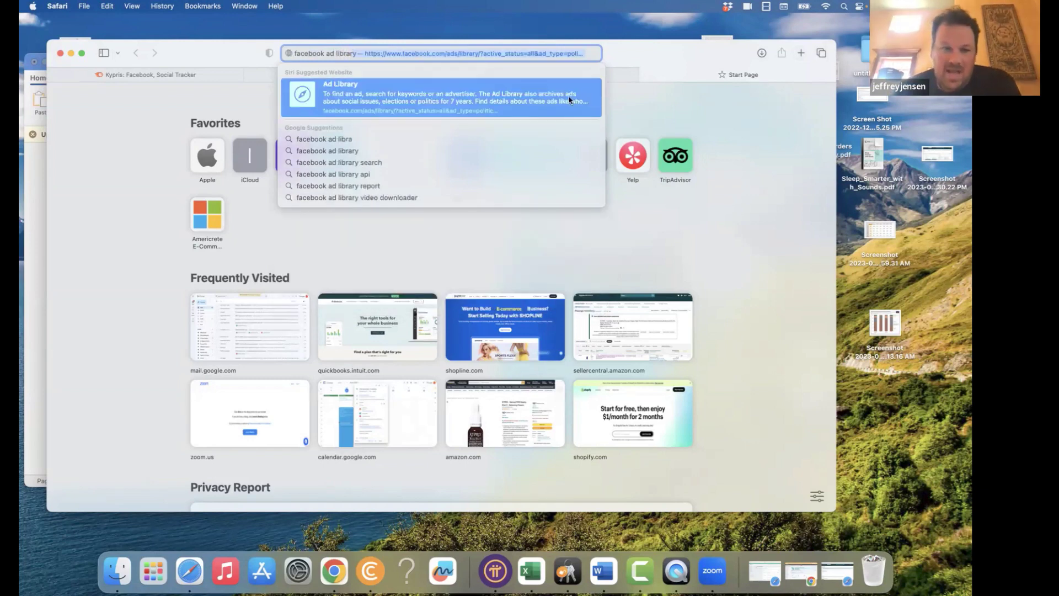
{"action": "left_click", "coordinate": [560, 102]}
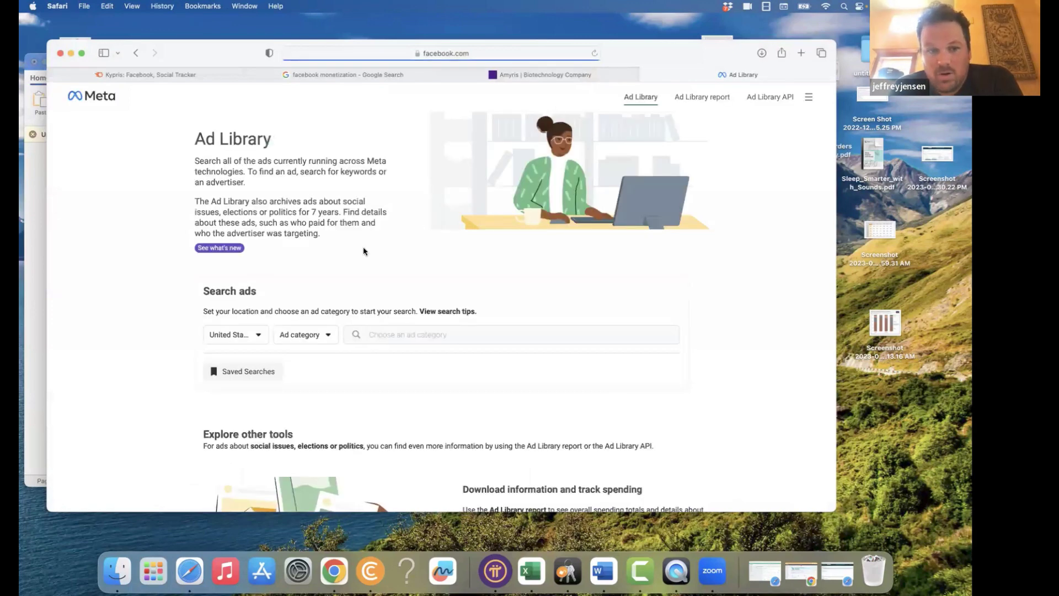
- Set the Ad Library's ad category to All ads and search United States ads for "beauty skin care"
{"action": "scroll", "coordinate": [363, 251], "scroll_direction": "down", "scroll_amount": 3}
{"action": "left_click", "coordinate": [372, 251]}
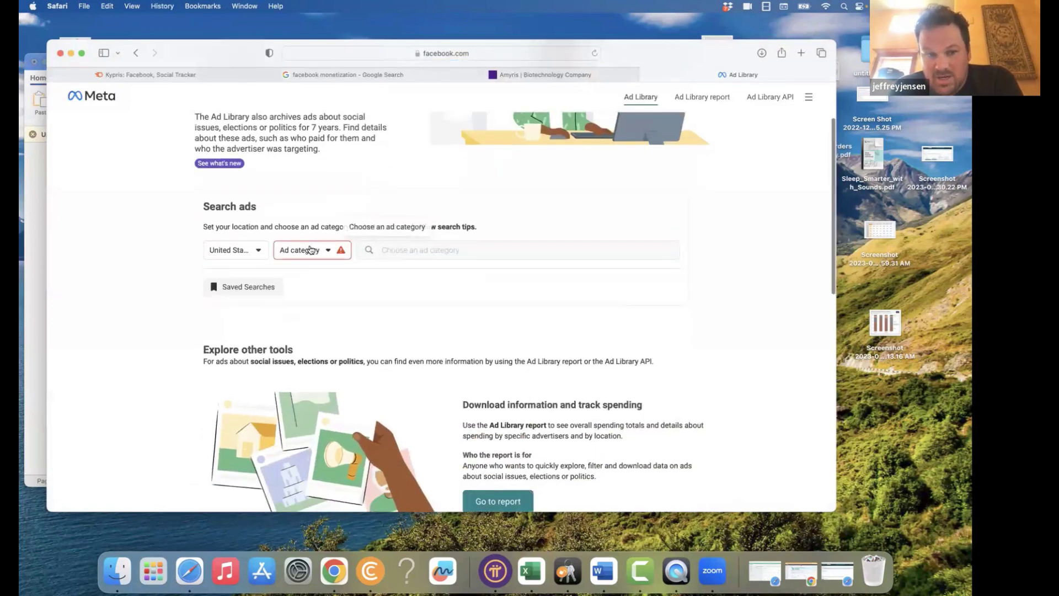
{"action": "left_click", "coordinate": [311, 250]}
{"action": "left_click", "coordinate": [316, 299]}
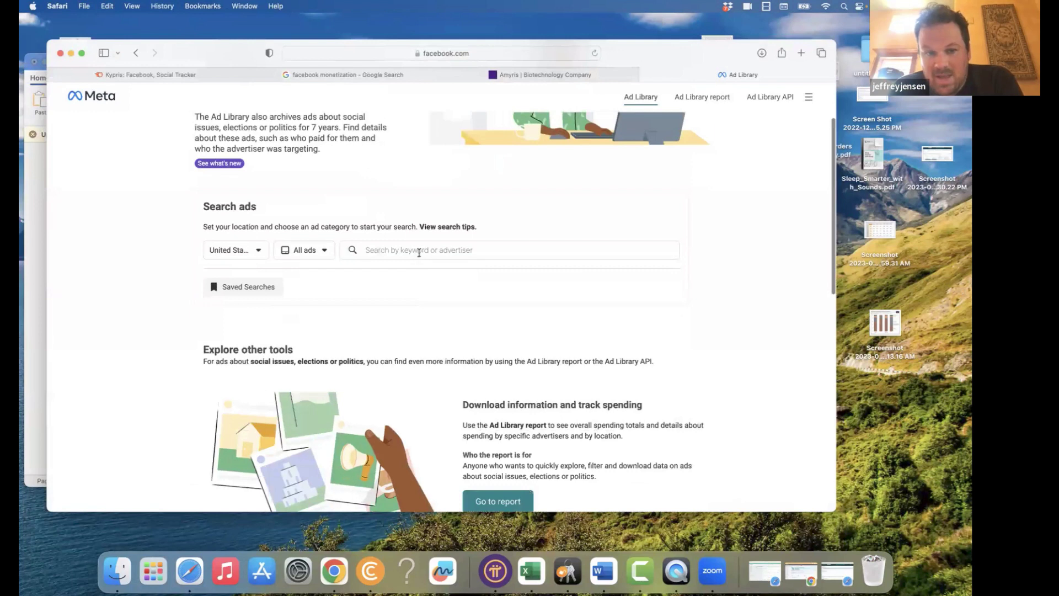
{"action": "left_click", "coordinate": [419, 251]}
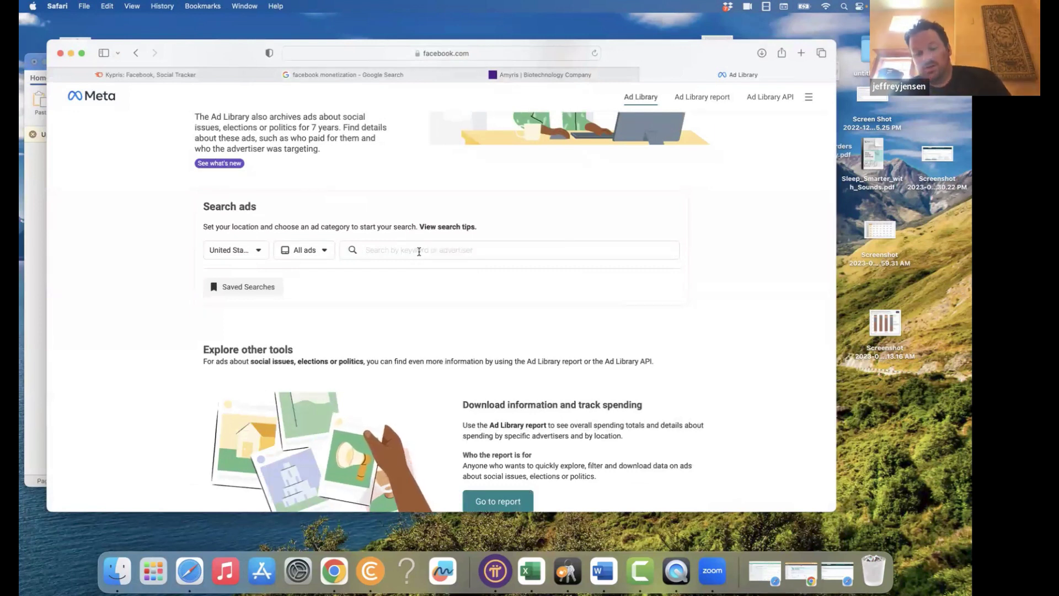
{"action": "type", "text": "beauty"}
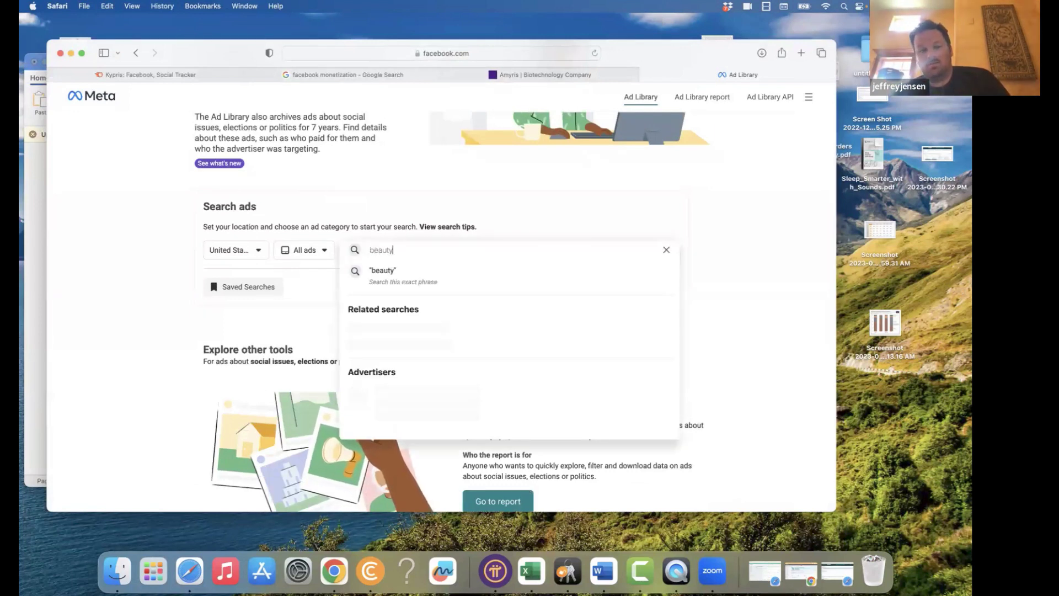
{"action": "type", "text": " skin ca"}
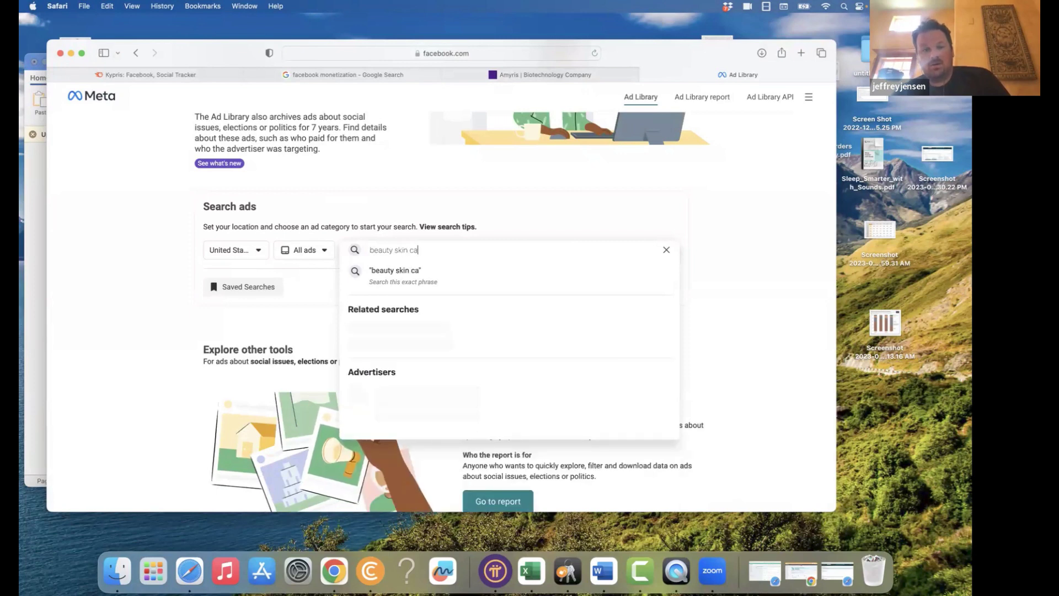
{"action": "type", "text": "re"}
{"action": "key", "text": "Return"}
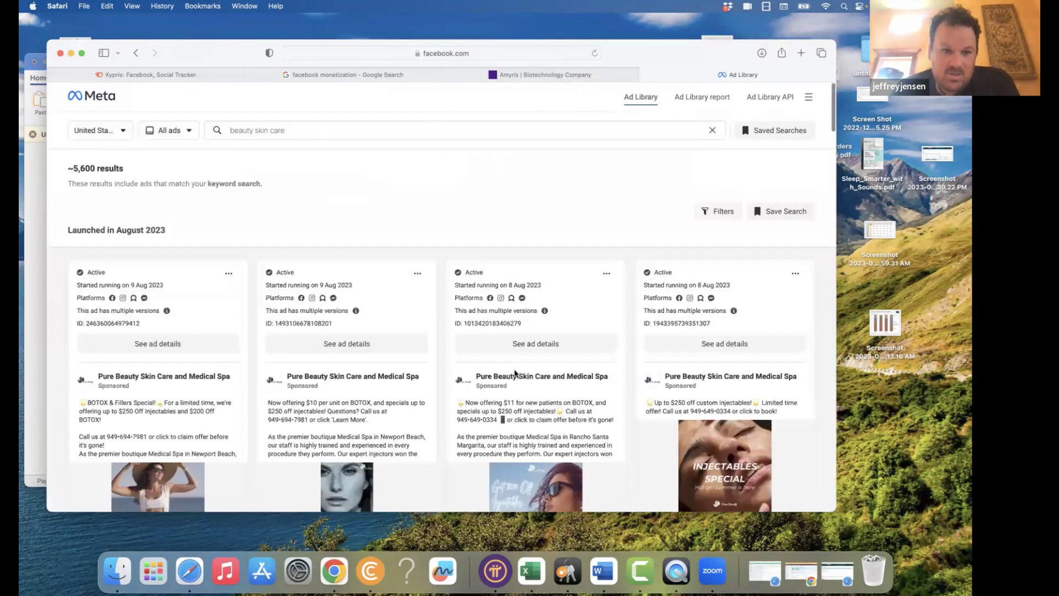
- Open the Pure Beauty Skin Care and Medical Spa advertiser page from its ad in a new tab and switch to it
{"action": "scroll", "coordinate": [514, 356], "scroll_direction": "down", "scroll_amount": 3}
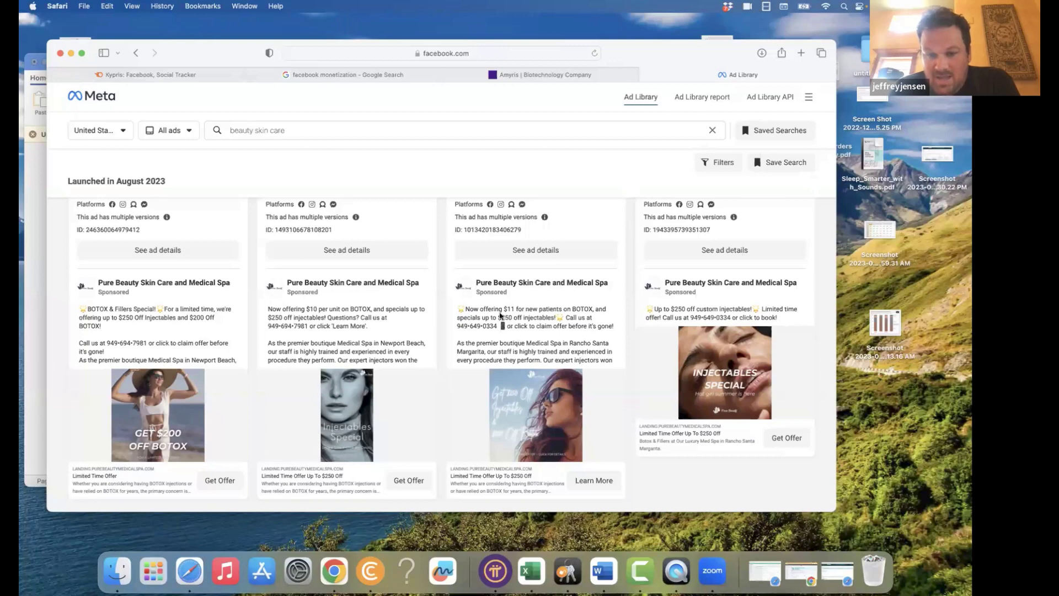
{"action": "mouse_move", "coordinate": [499, 284]}
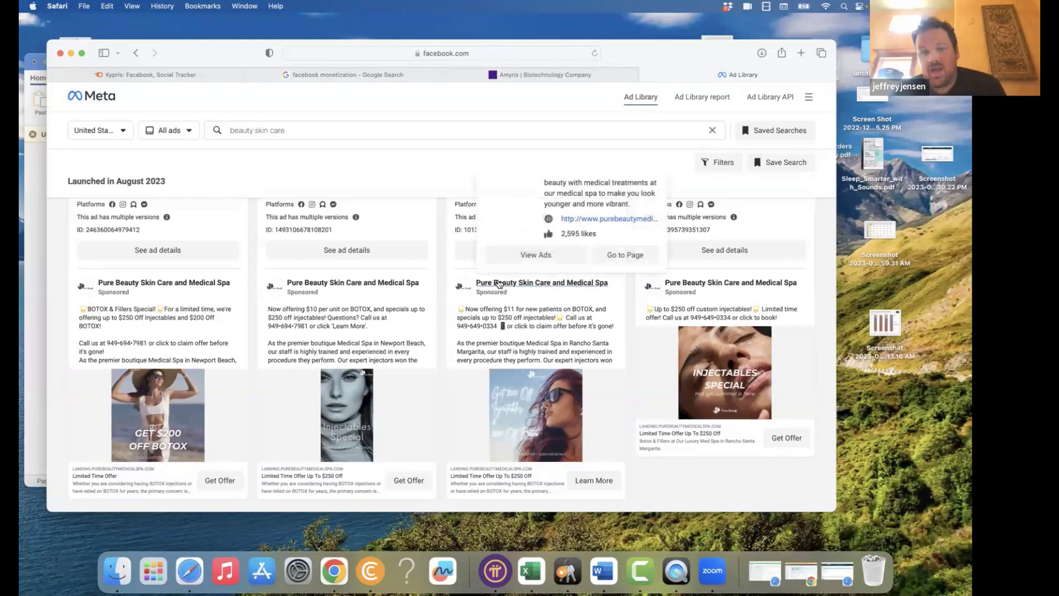
{"action": "right_click", "coordinate": [499, 284]}
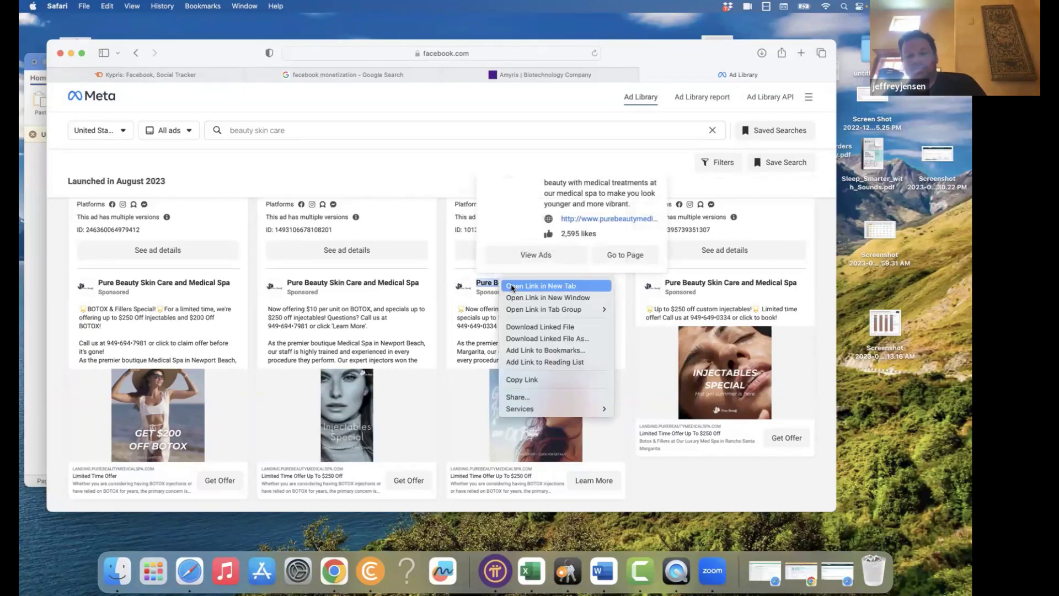
{"action": "left_click", "coordinate": [513, 291]}
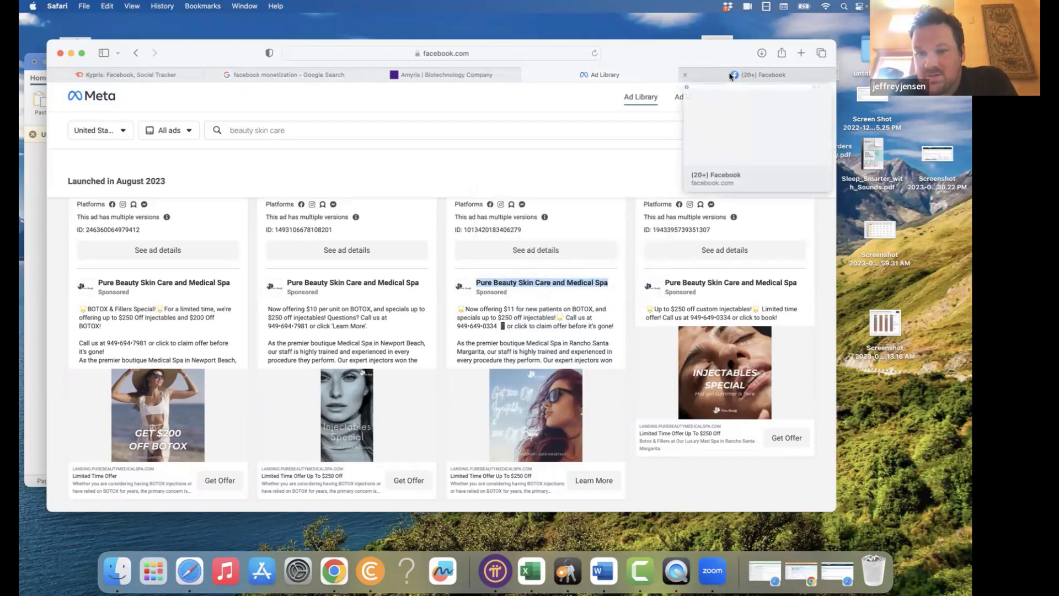
{"action": "left_click", "coordinate": [730, 76]}
- Examine the spa's August specials video post and its Meet the Team post, including their captions
{"action": "scroll", "coordinate": [614, 399], "scroll_direction": "down", "scroll_amount": 5}
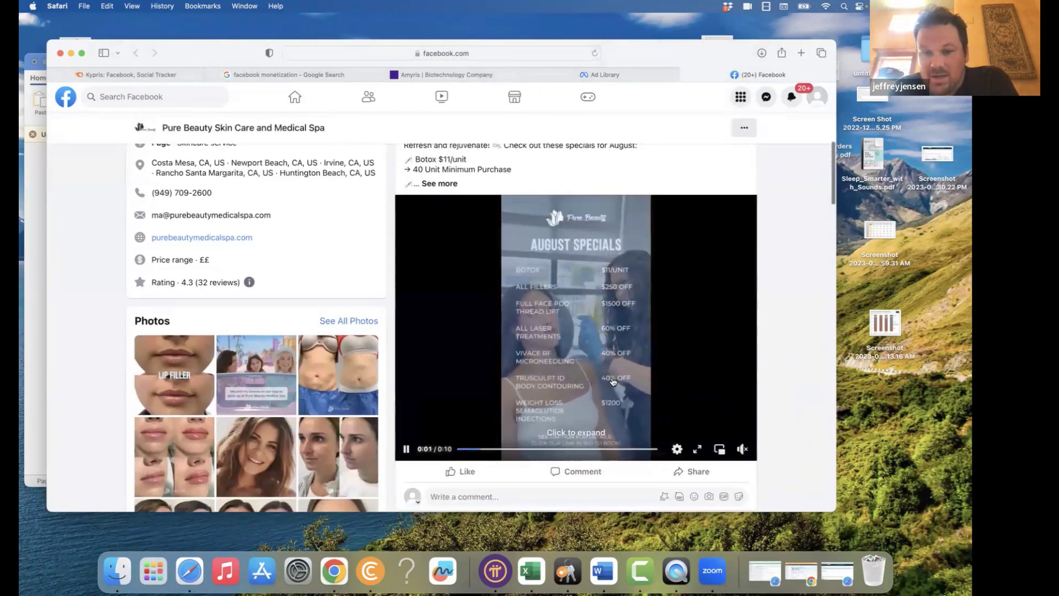
{"action": "scroll", "coordinate": [573, 298], "scroll_direction": "up", "scroll_amount": 1}
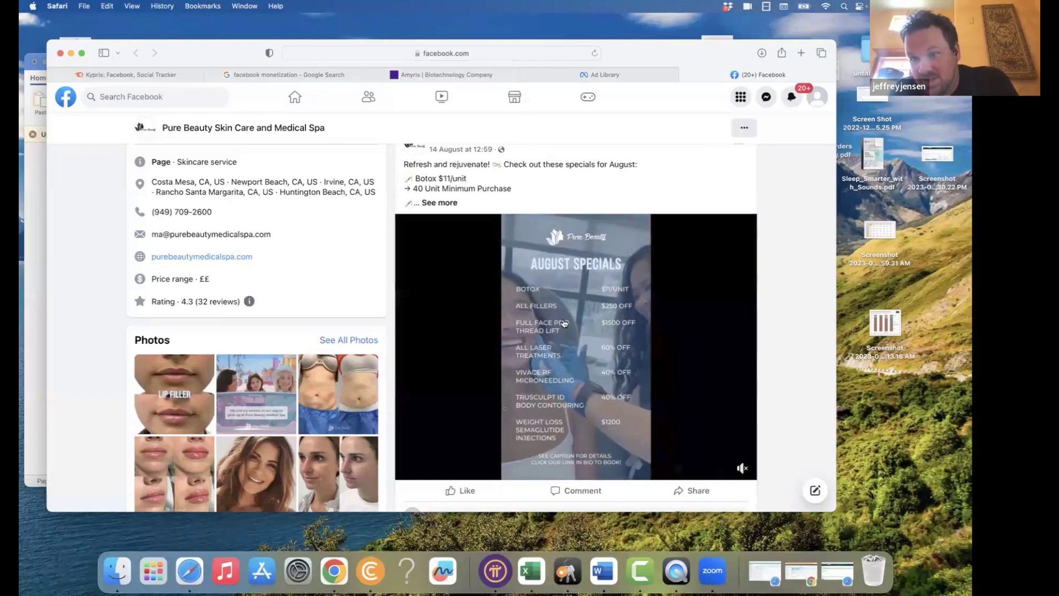
{"action": "scroll", "coordinate": [583, 356], "scroll_direction": "down", "scroll_amount": 3}
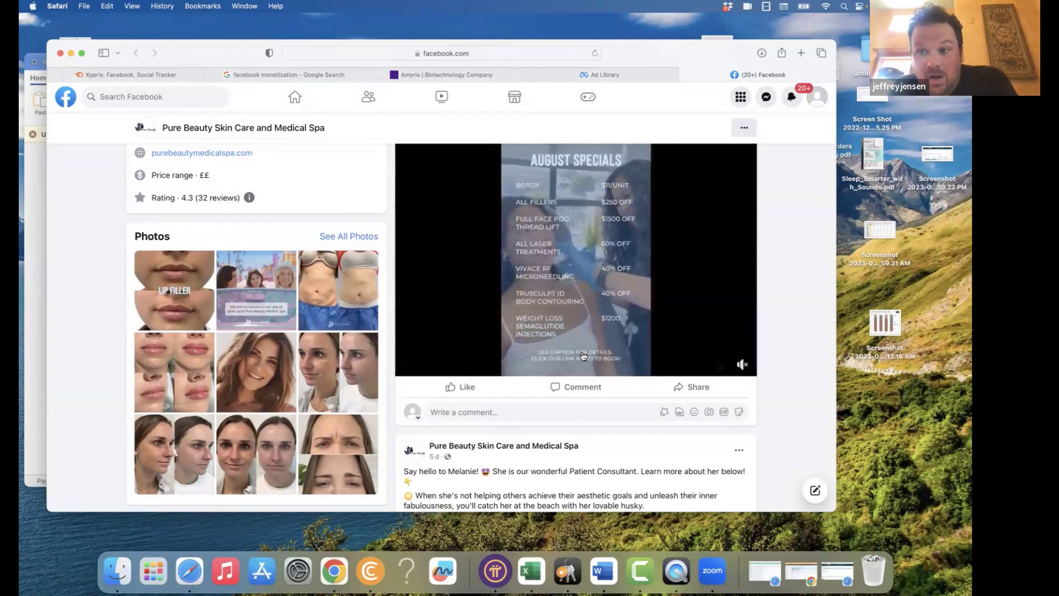
{"action": "scroll", "coordinate": [583, 356], "scroll_direction": "down", "scroll_amount": 5}
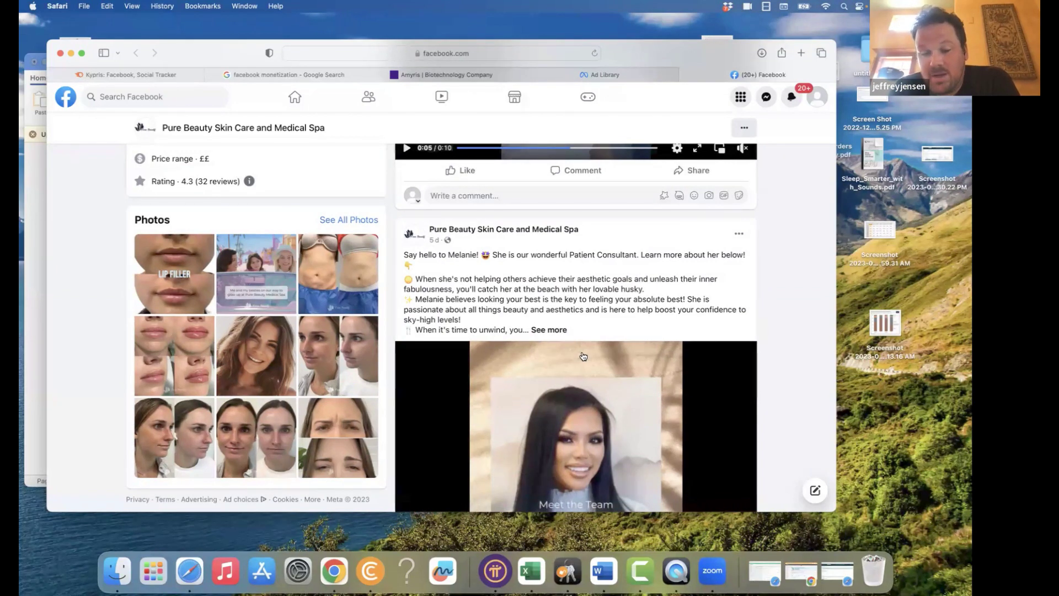
{"action": "scroll", "coordinate": [583, 356], "scroll_direction": "down", "scroll_amount": 5}
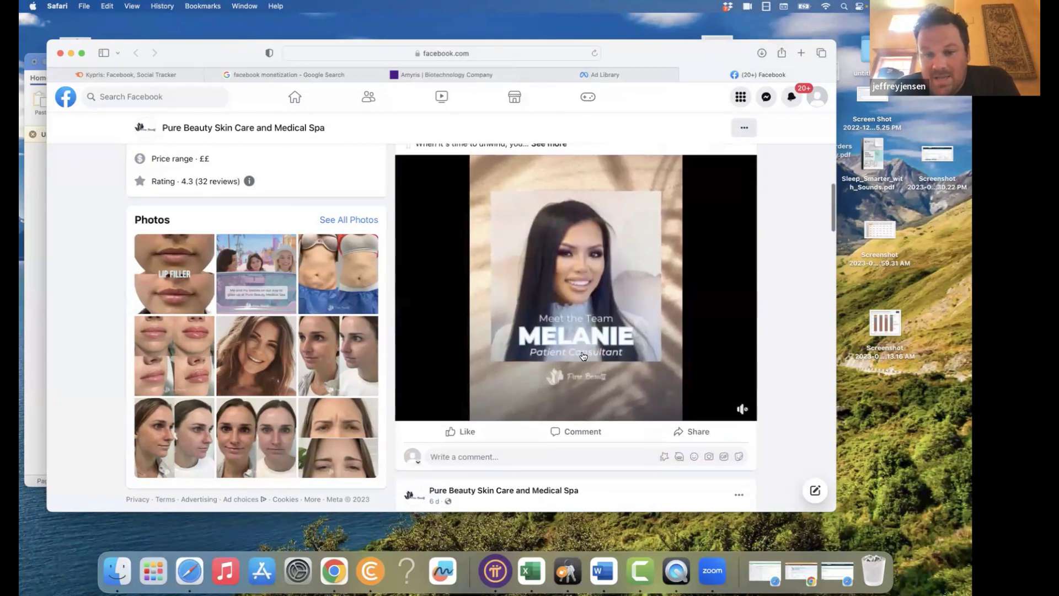
{"action": "scroll", "coordinate": [658, 211], "scroll_direction": "up", "scroll_amount": 1}
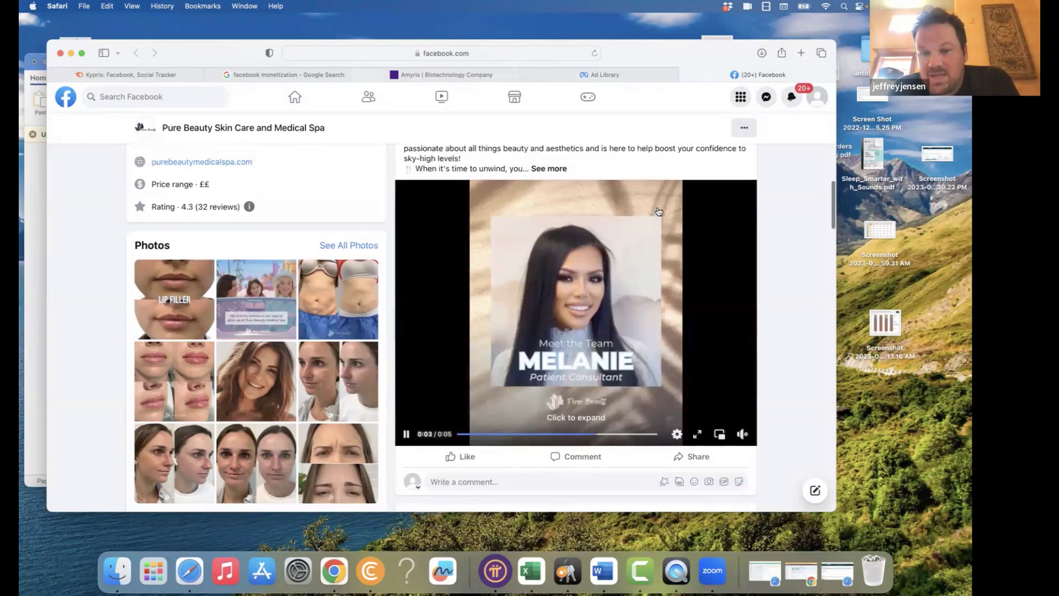
{"action": "scroll", "coordinate": [658, 211], "scroll_direction": "up", "scroll_amount": 4}
{"action": "scroll", "coordinate": [94, 247], "scroll_direction": "down", "scroll_amount": 3}
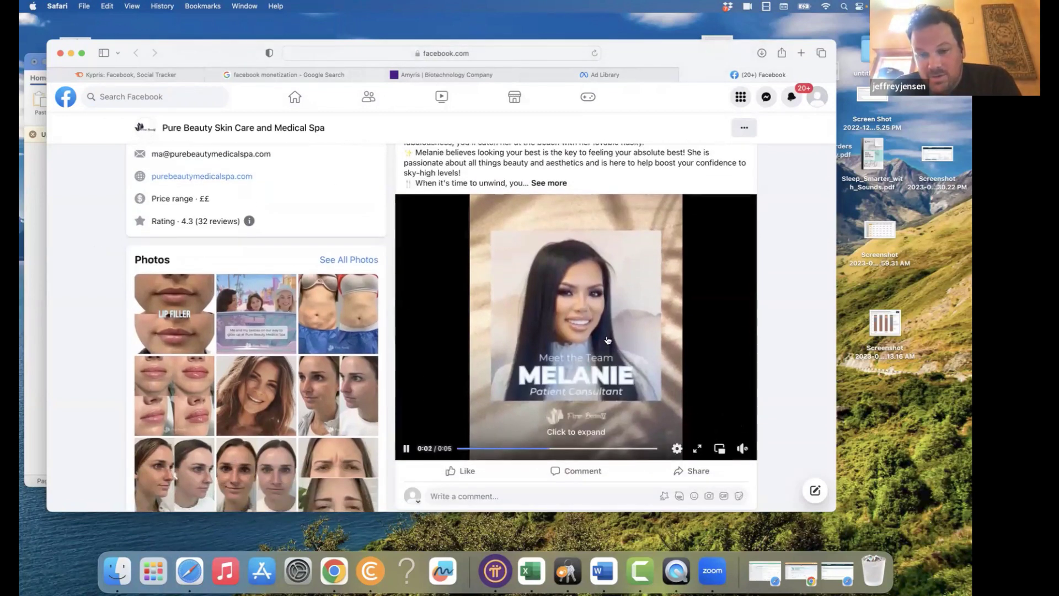
- Examine the spa's lip filler, customer review, Vivace RF Microneedling and dermal filler posts
{"action": "scroll", "coordinate": [607, 339], "scroll_direction": "down", "scroll_amount": 5}
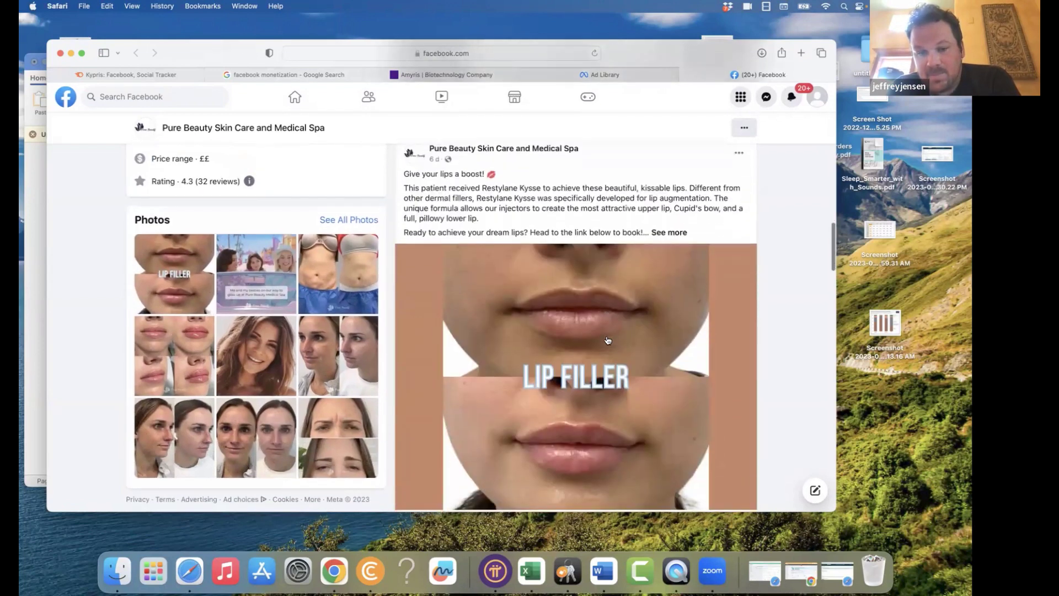
{"action": "scroll", "coordinate": [607, 339], "scroll_direction": "down", "scroll_amount": 1}
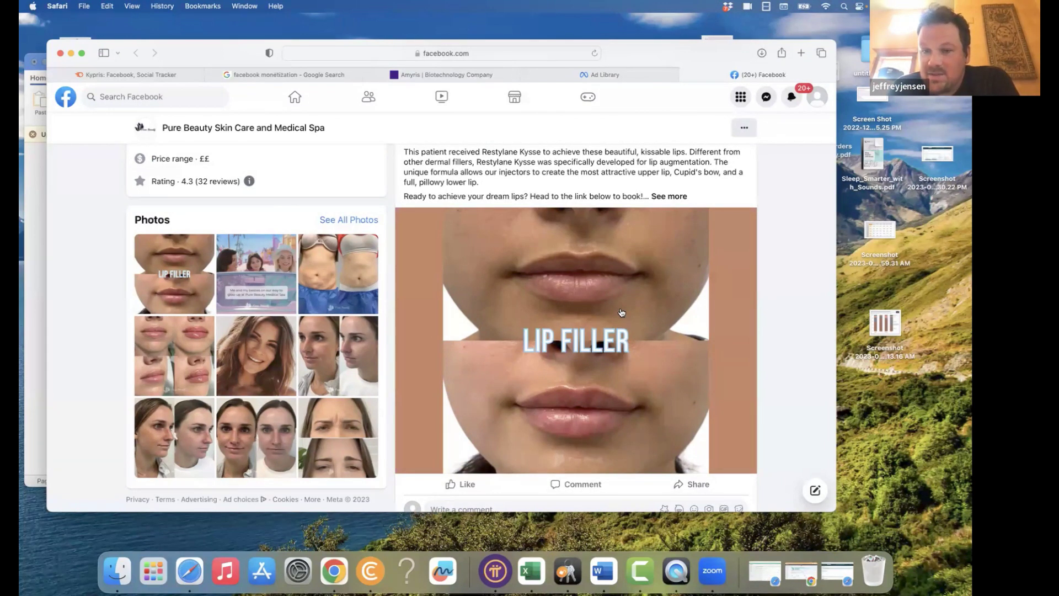
{"action": "scroll", "coordinate": [622, 312], "scroll_direction": "down", "scroll_amount": 1}
{"action": "scroll", "coordinate": [621, 312], "scroll_direction": "down", "scroll_amount": 5}
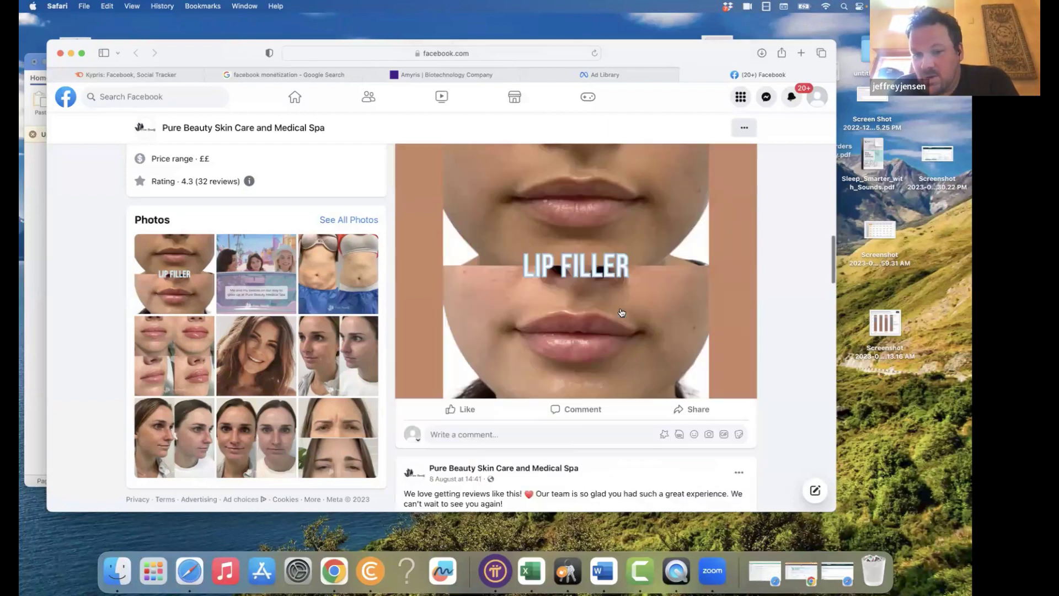
{"action": "scroll", "coordinate": [656, 224], "scroll_direction": "down", "scroll_amount": 5}
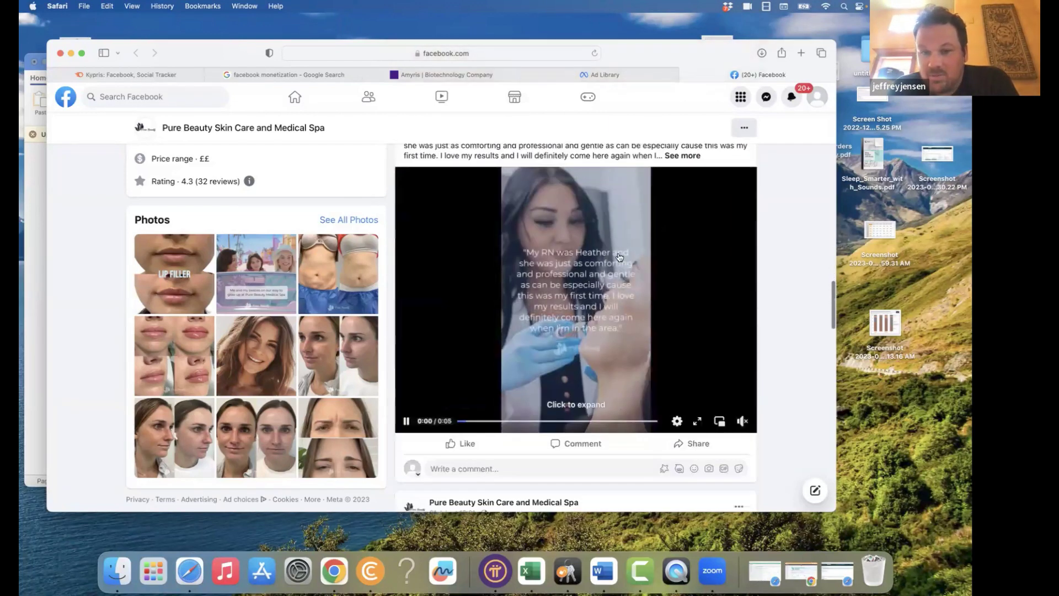
{"action": "scroll", "coordinate": [698, 374], "scroll_direction": "down", "scroll_amount": 5}
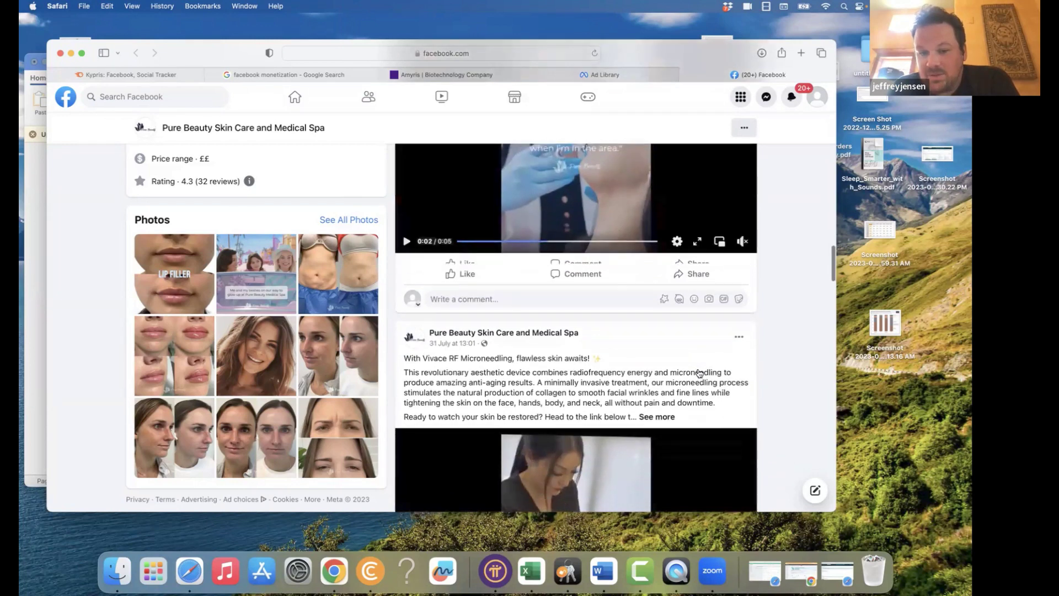
{"action": "scroll", "coordinate": [699, 374], "scroll_direction": "down", "scroll_amount": 2}
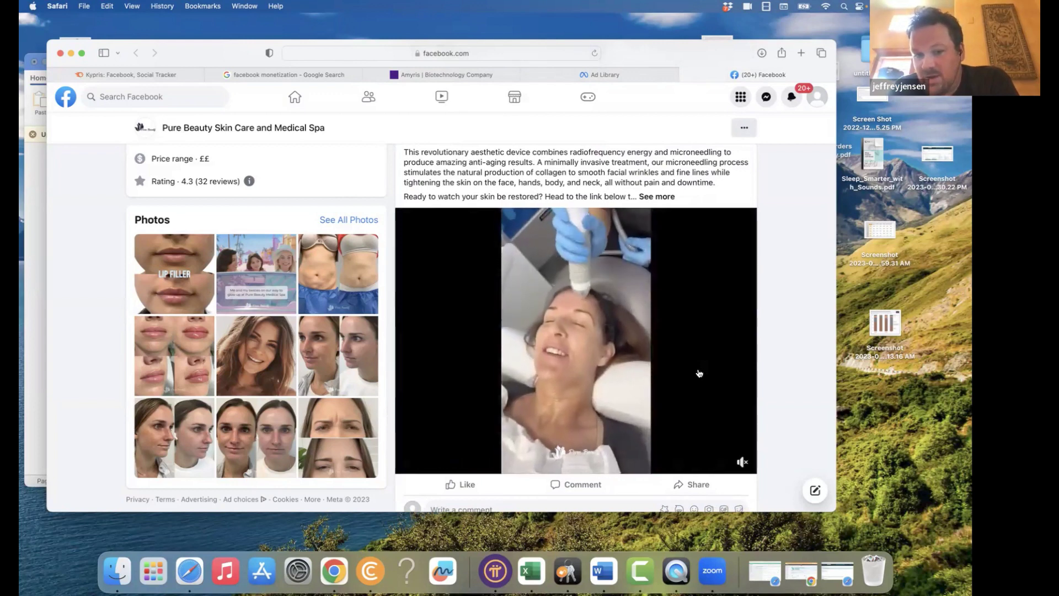
{"action": "scroll", "coordinate": [699, 373], "scroll_direction": "down", "scroll_amount": 9}
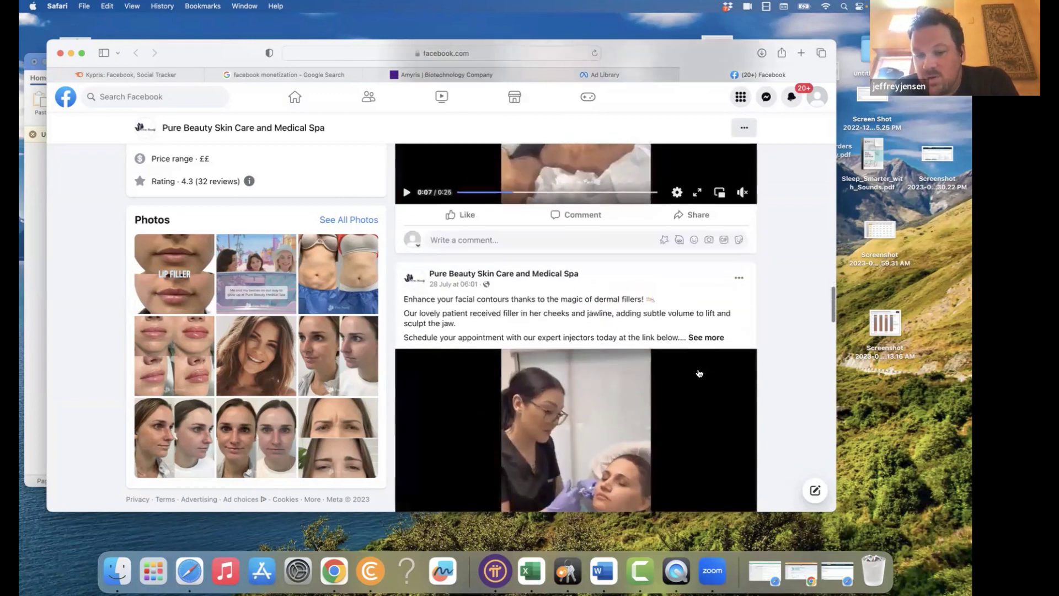
{"action": "scroll", "coordinate": [698, 373], "scroll_direction": "down", "scroll_amount": 5}
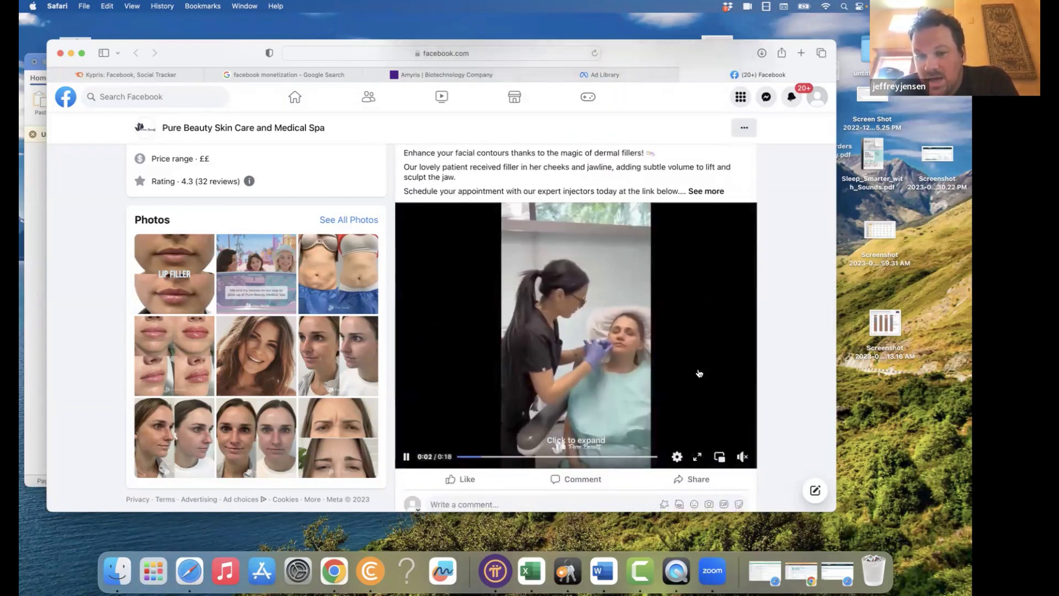
- Review the spa's older July posts on Botox injection areas, International Self Care Day and Semaglutide weight loss
{"action": "scroll", "coordinate": [699, 374], "scroll_direction": "up", "scroll_amount": 5}
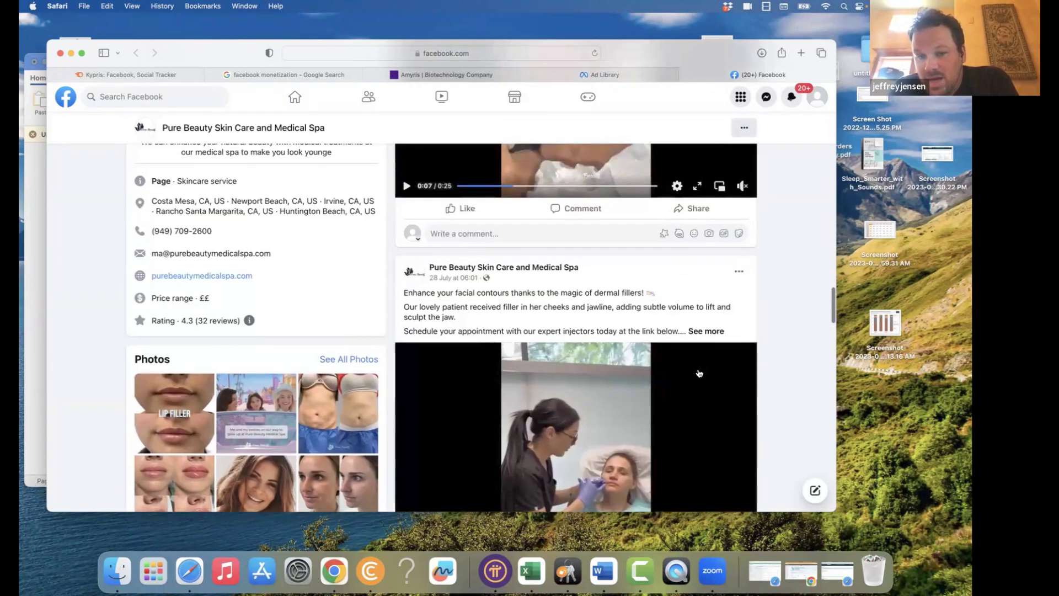
{"action": "scroll", "coordinate": [699, 373], "scroll_direction": "down", "scroll_amount": 18}
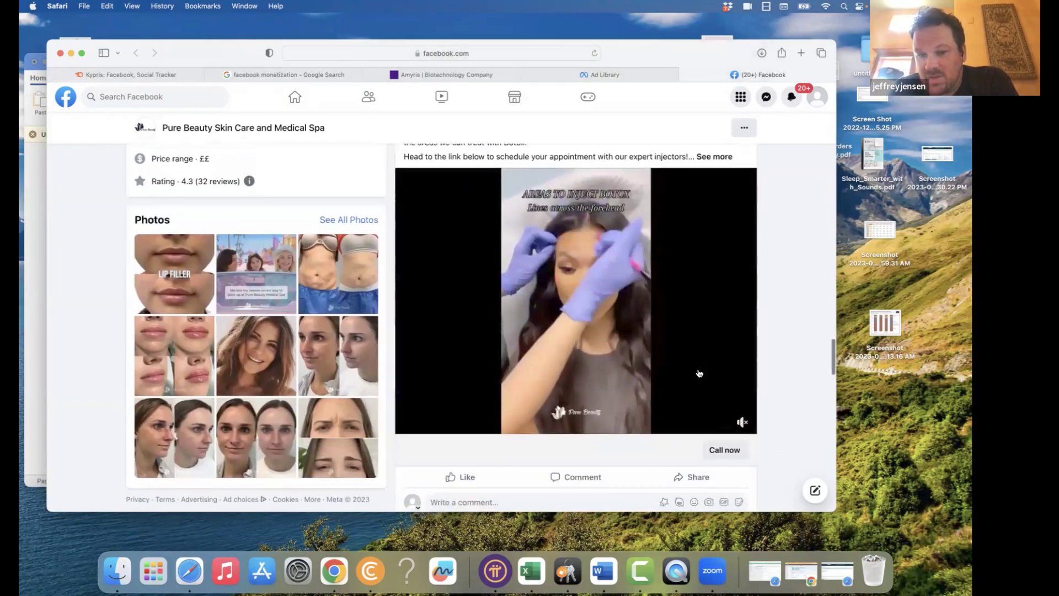
{"action": "scroll", "coordinate": [699, 374], "scroll_direction": "down", "scroll_amount": 2}
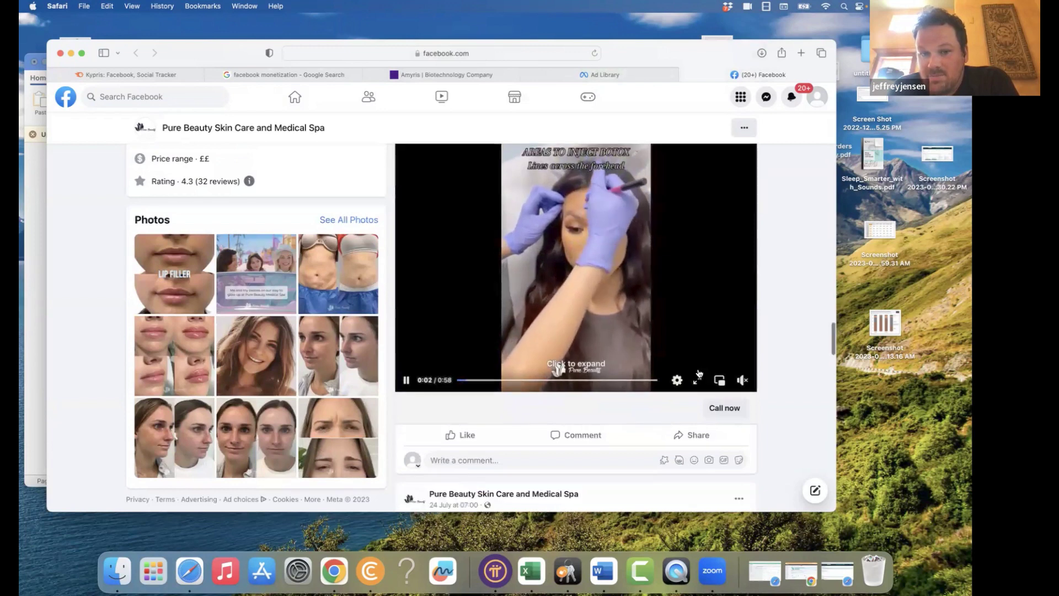
{"action": "scroll", "coordinate": [699, 373], "scroll_direction": "down", "scroll_amount": 10}
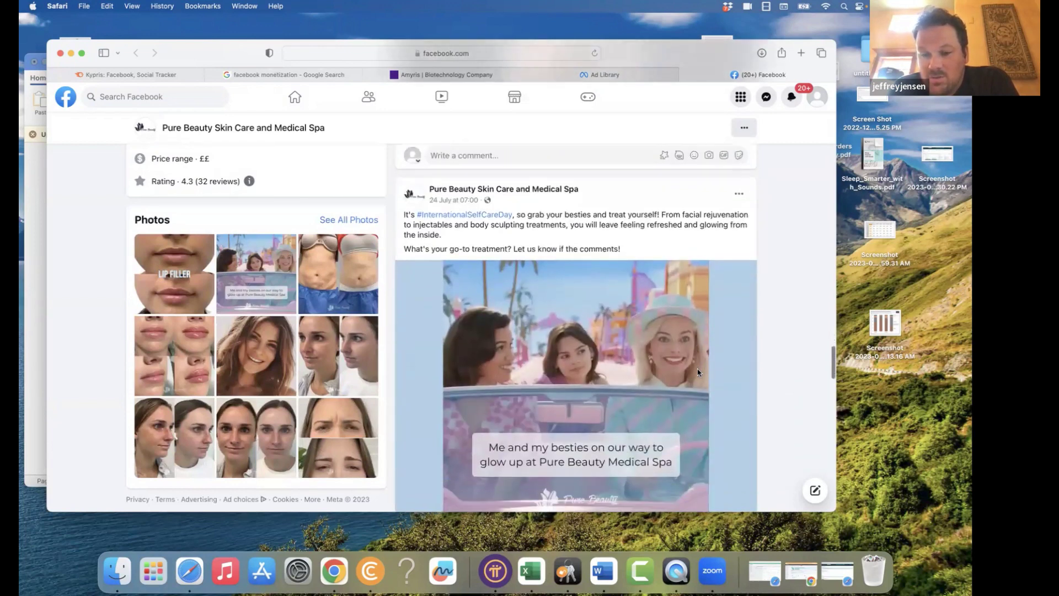
{"action": "scroll", "coordinate": [699, 374], "scroll_direction": "down", "scroll_amount": 1}
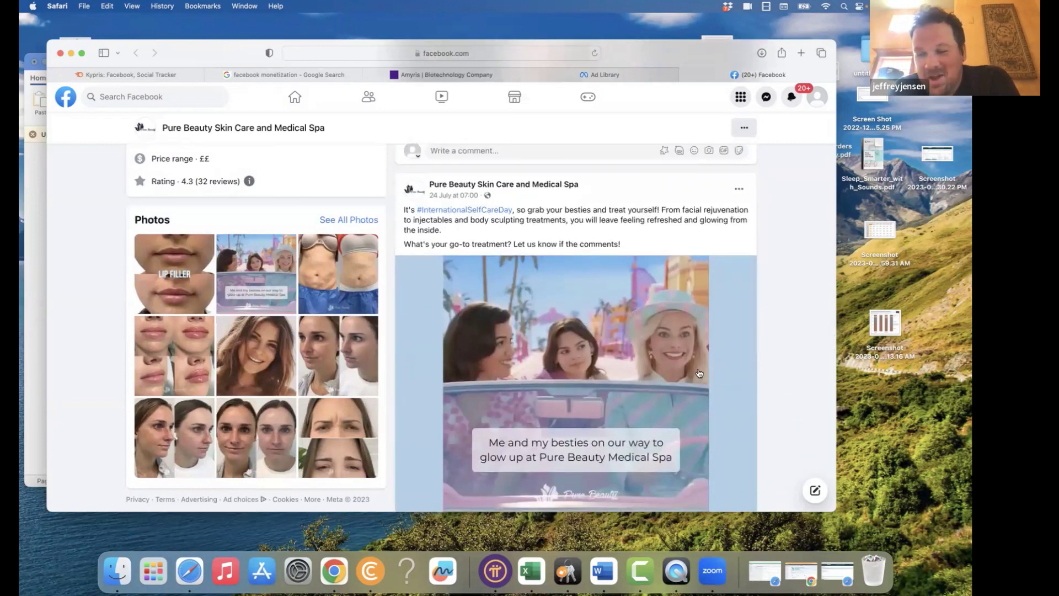
{"action": "scroll", "coordinate": [699, 373], "scroll_direction": "down", "scroll_amount": 2}
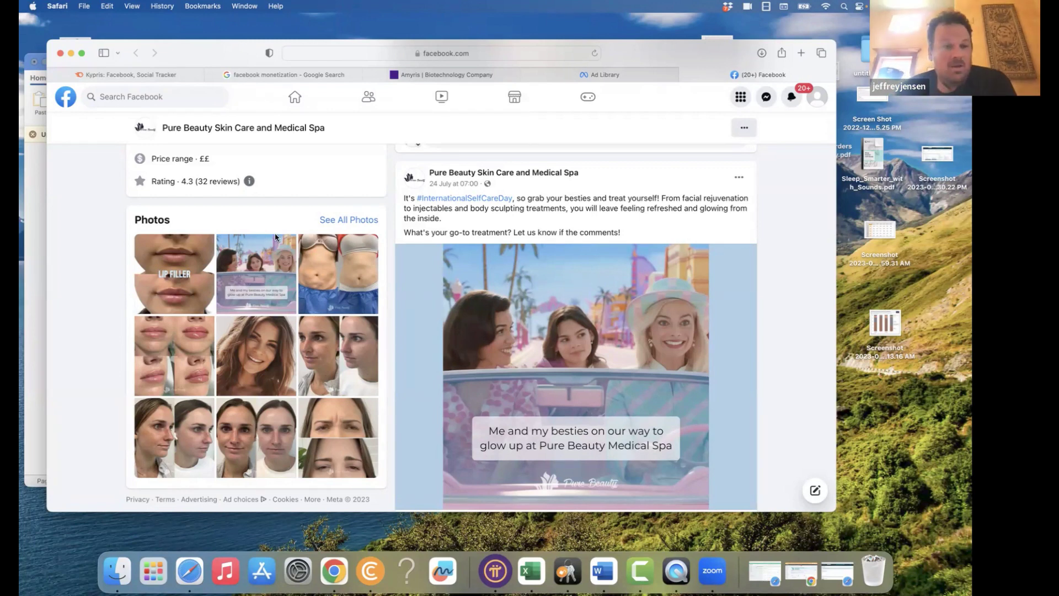
{"action": "scroll", "coordinate": [456, 323], "scroll_direction": "down", "scroll_amount": 5}
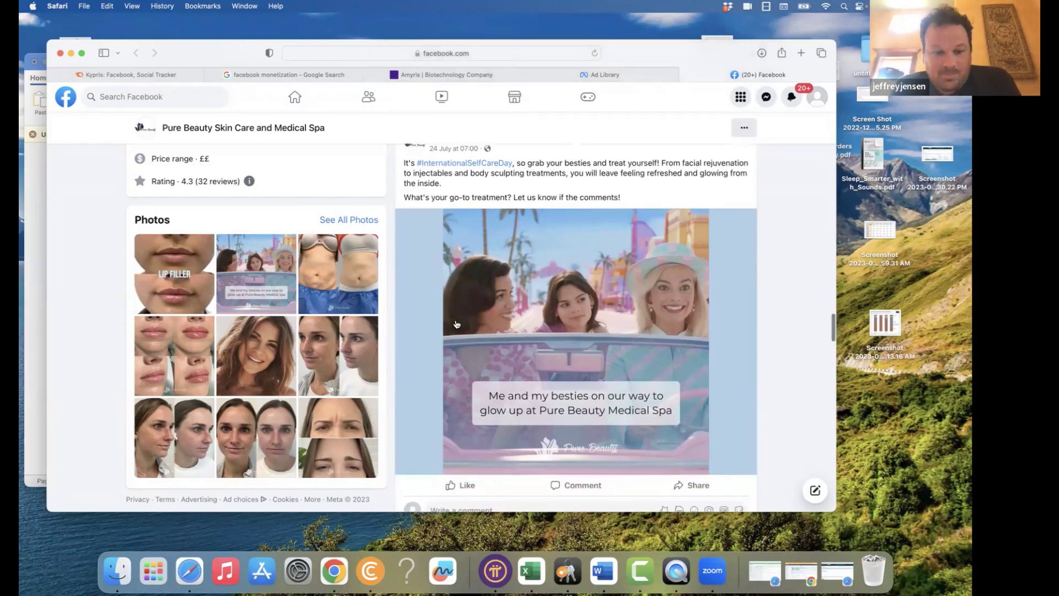
{"action": "scroll", "coordinate": [455, 323], "scroll_direction": "down", "scroll_amount": 3}
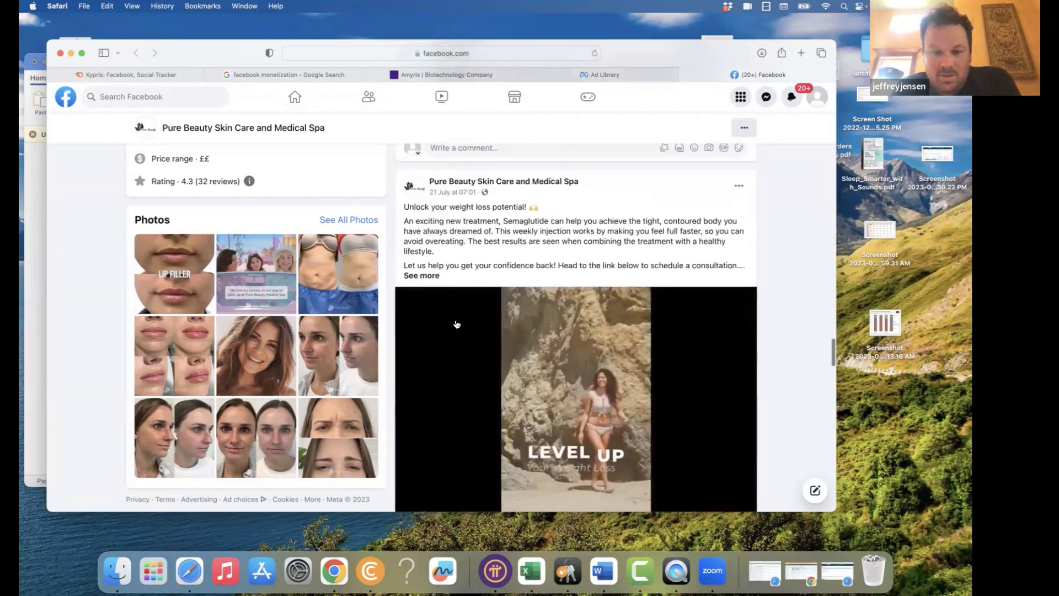
- Check the social media training outline in Word and return to the spa's Facebook page in Safari
{"action": "left_click", "coordinate": [37, 279]}
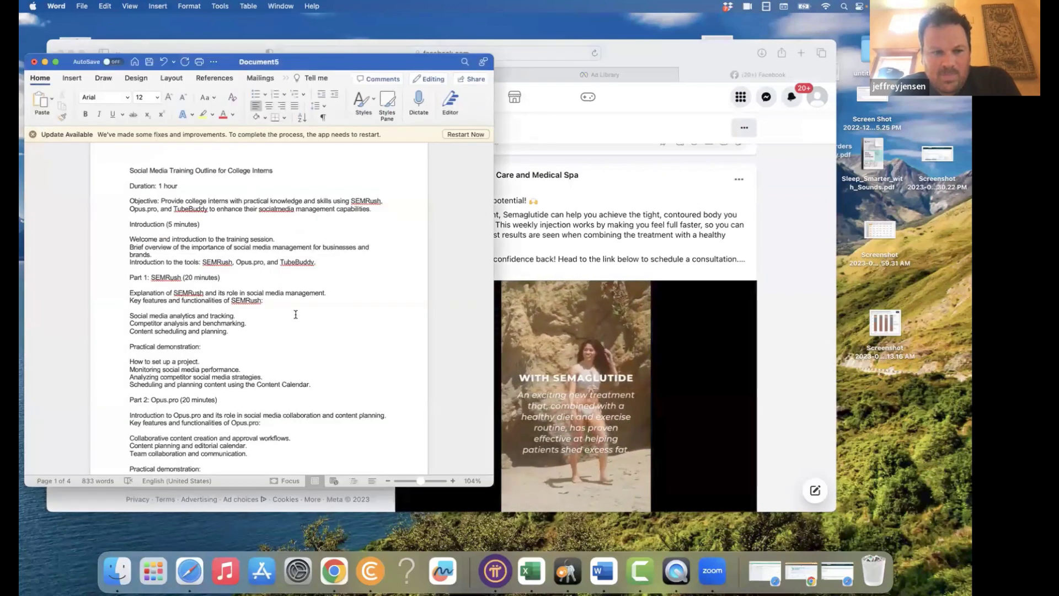
{"action": "left_click", "coordinate": [723, 257]}
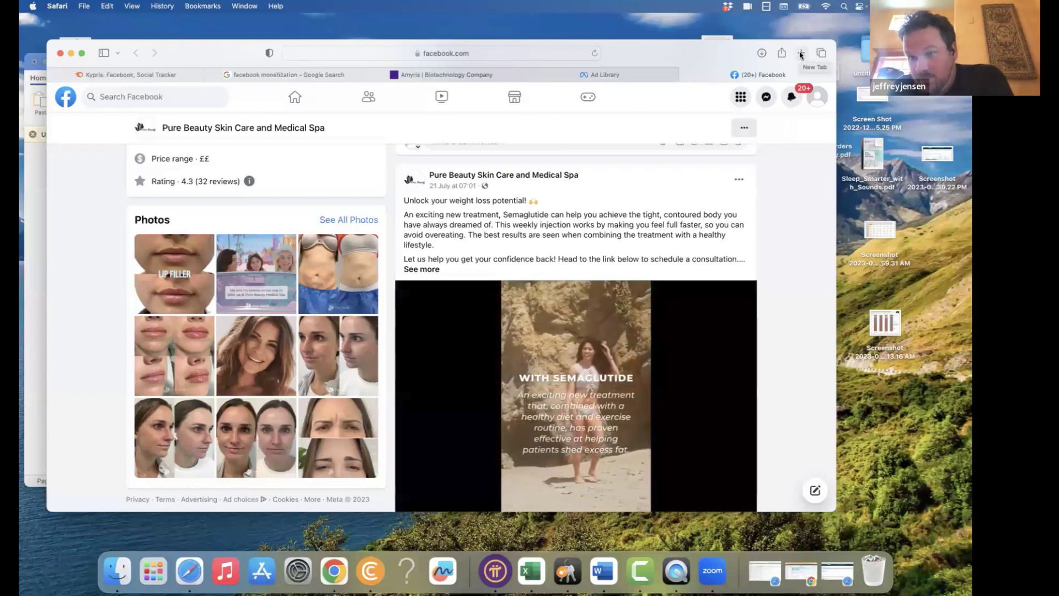
- Search the web for gptchat in a new tab, open ChatGPT and draft the prompt "Create a social media calendar" without sending it
{"action": "key", "text": "super+t"}
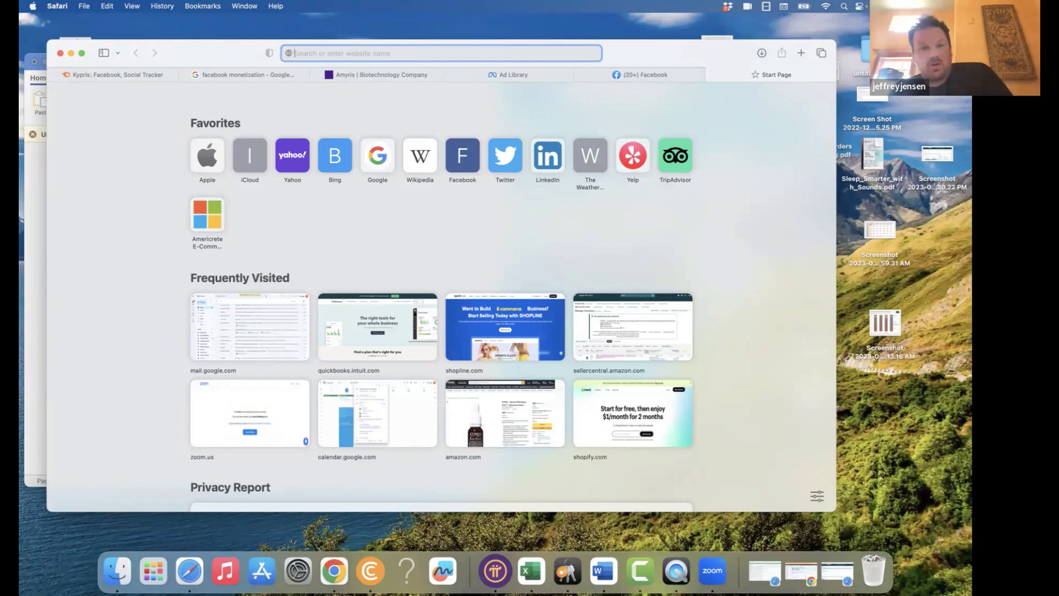
{"action": "type", "text": "gptchat"}
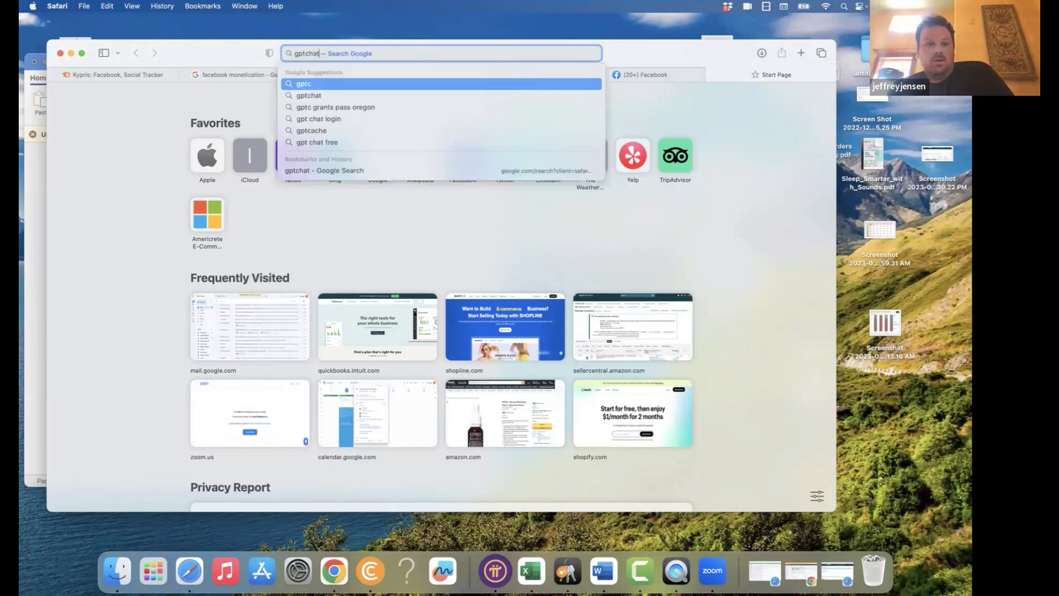
{"action": "key", "text": "Return"}
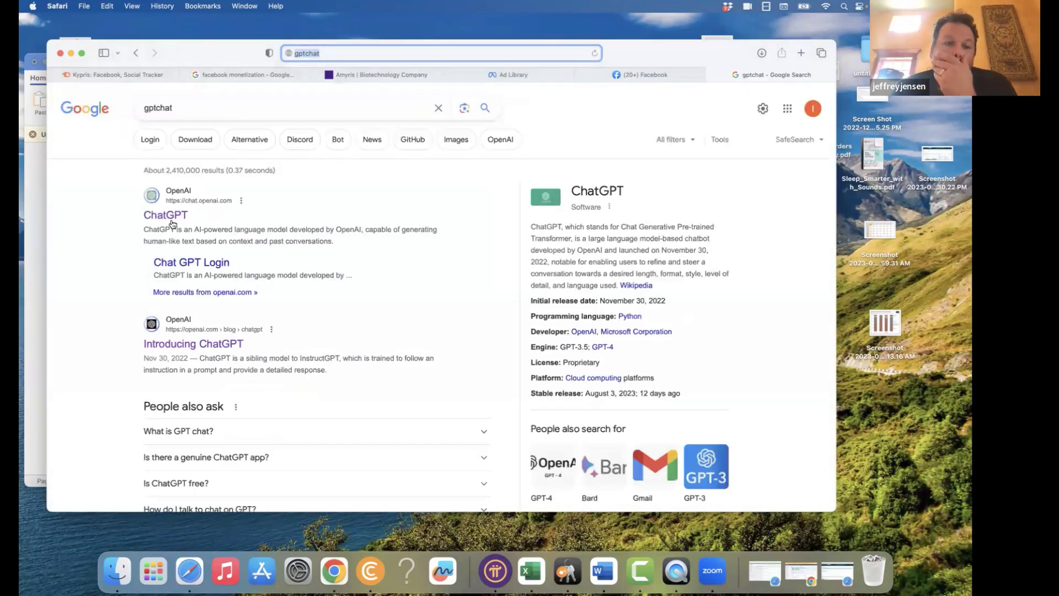
{"action": "left_click", "coordinate": [169, 215]}
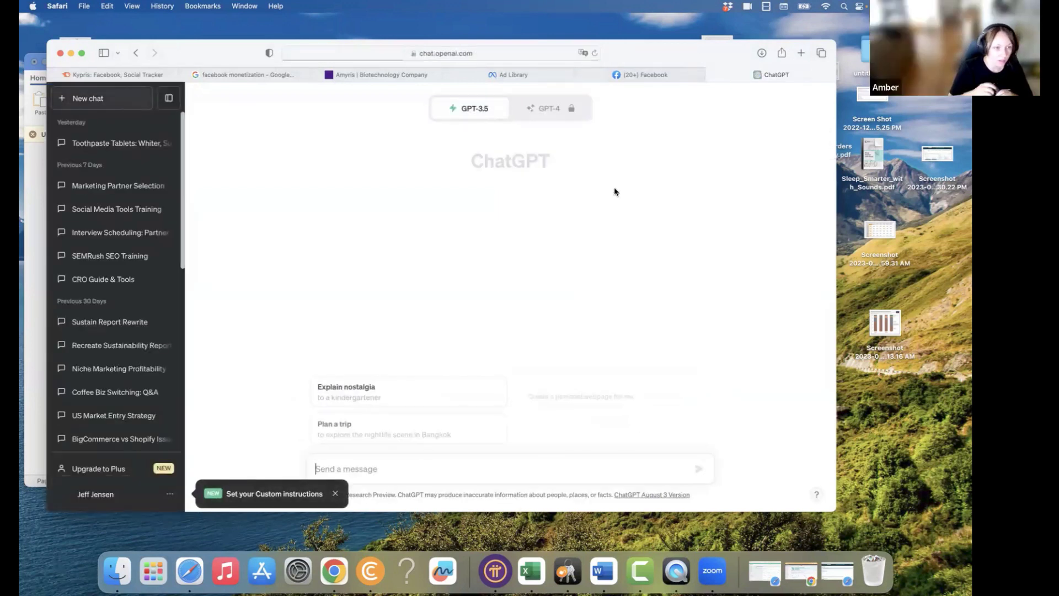
{"action": "type", "text": "Cr"}
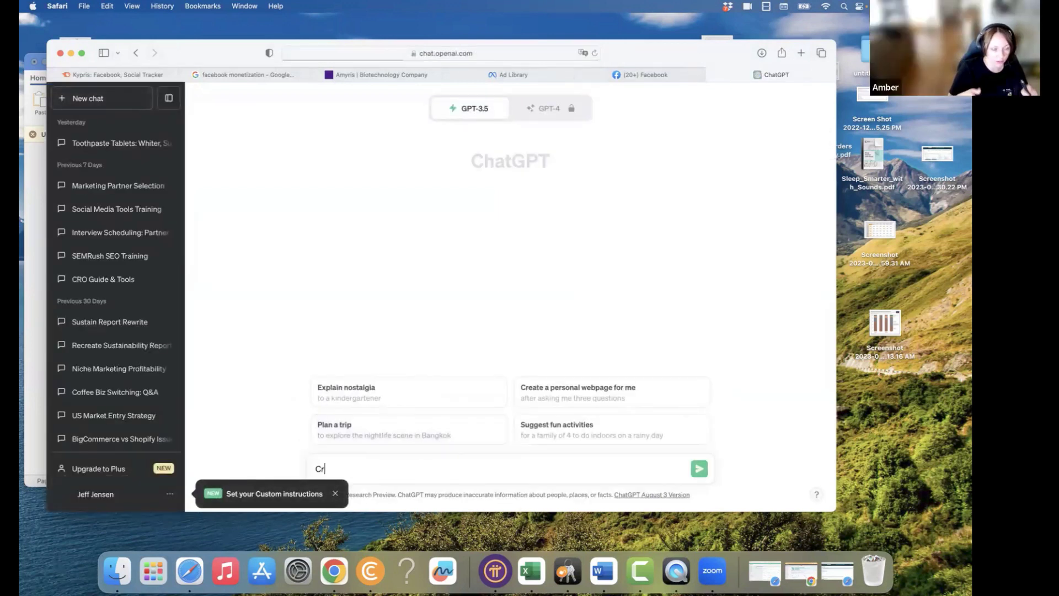
{"action": "type", "text": "eate a social media calendar"}
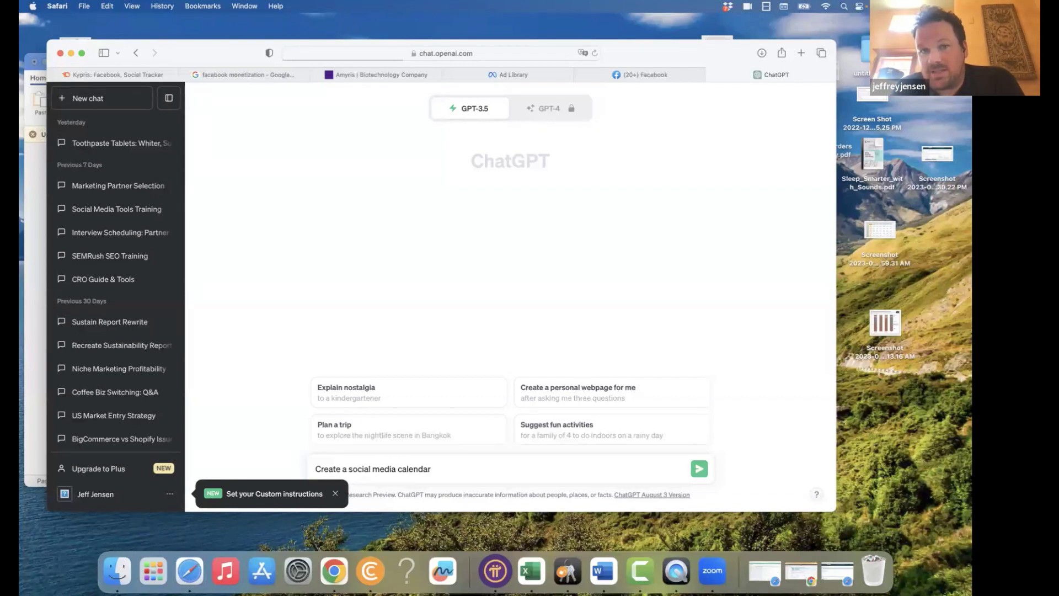
- Return to Semrush and open the Kypris project dashboard from the projects list
{"action": "left_click", "coordinate": [140, 76]}
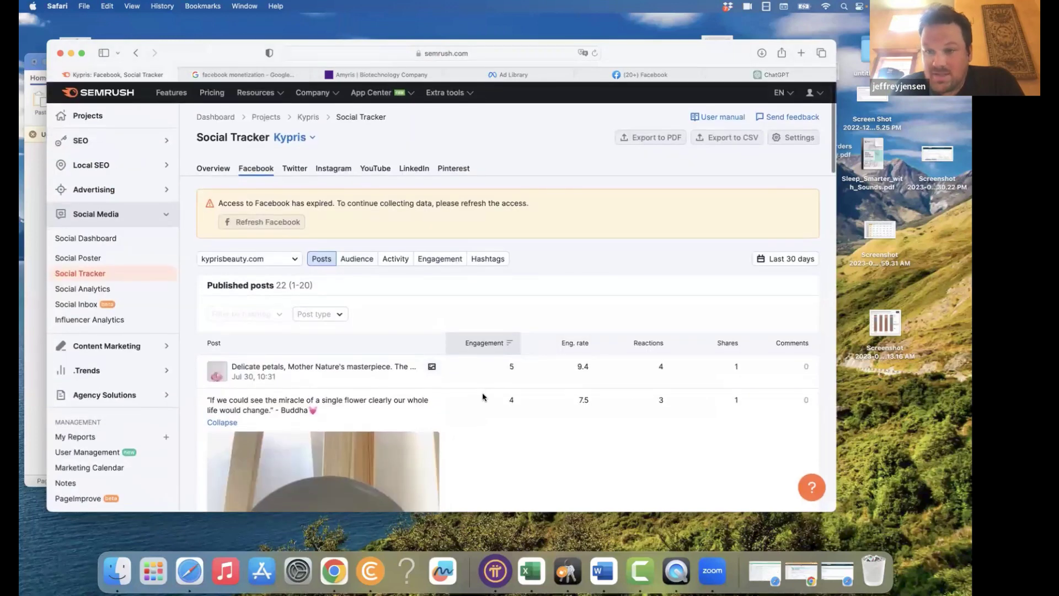
{"action": "scroll", "coordinate": [158, 256], "scroll_direction": "up", "scroll_amount": 2}
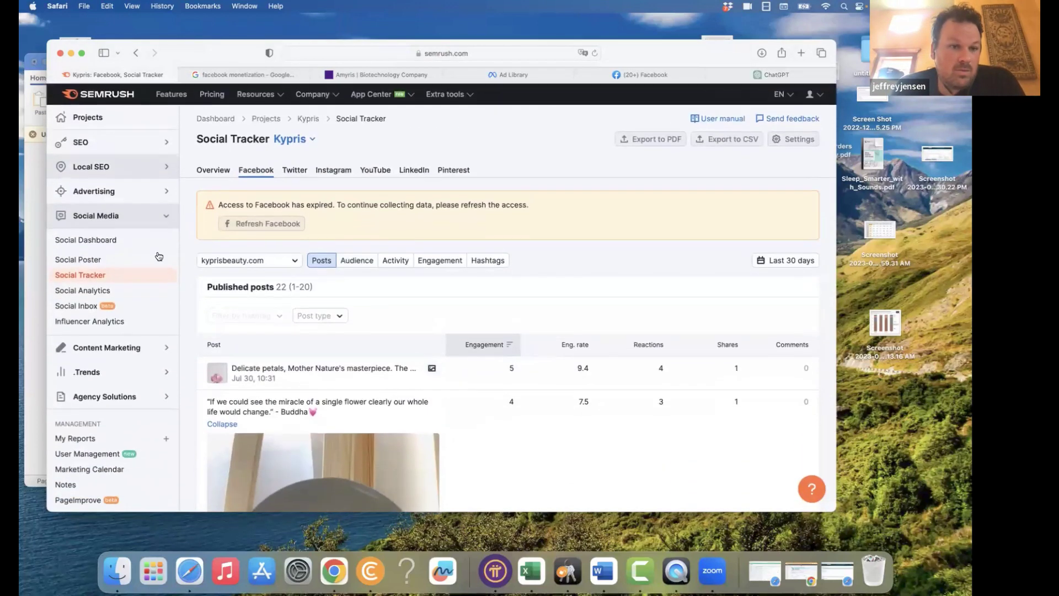
{"action": "left_click", "coordinate": [266, 118]}
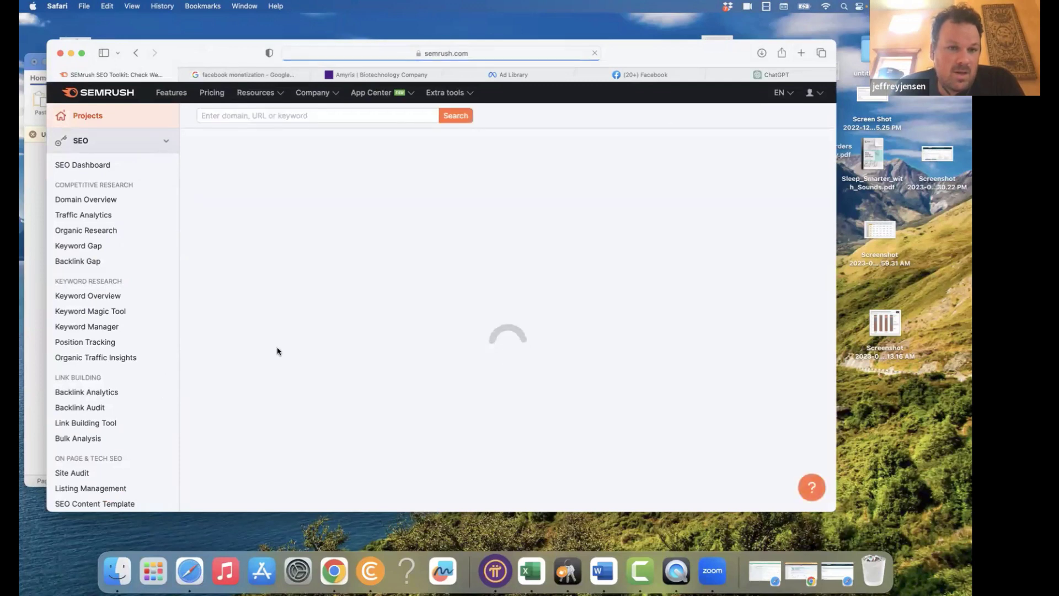
{"action": "scroll", "coordinate": [243, 292], "scroll_direction": "down", "scroll_amount": 5}
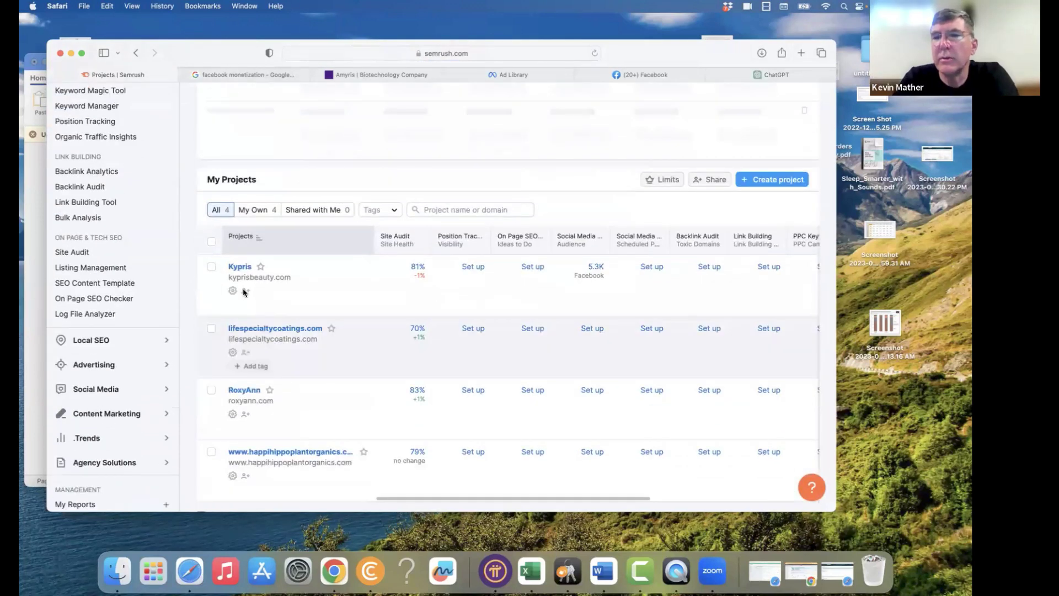
{"action": "scroll", "coordinate": [241, 281], "scroll_direction": "down", "scroll_amount": 2}
{"action": "left_click", "coordinate": [242, 212]}
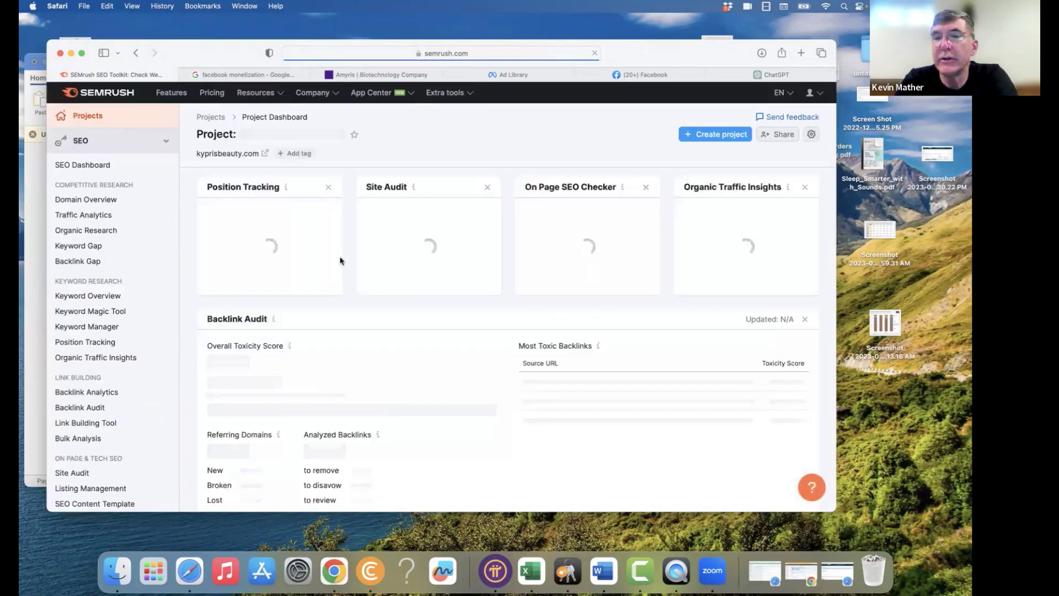
- Examine the Social Media Tracker and Domain Analytics sections of the Kypris project dashboard
{"action": "scroll", "coordinate": [335, 292], "scroll_direction": "down", "scroll_amount": 3}
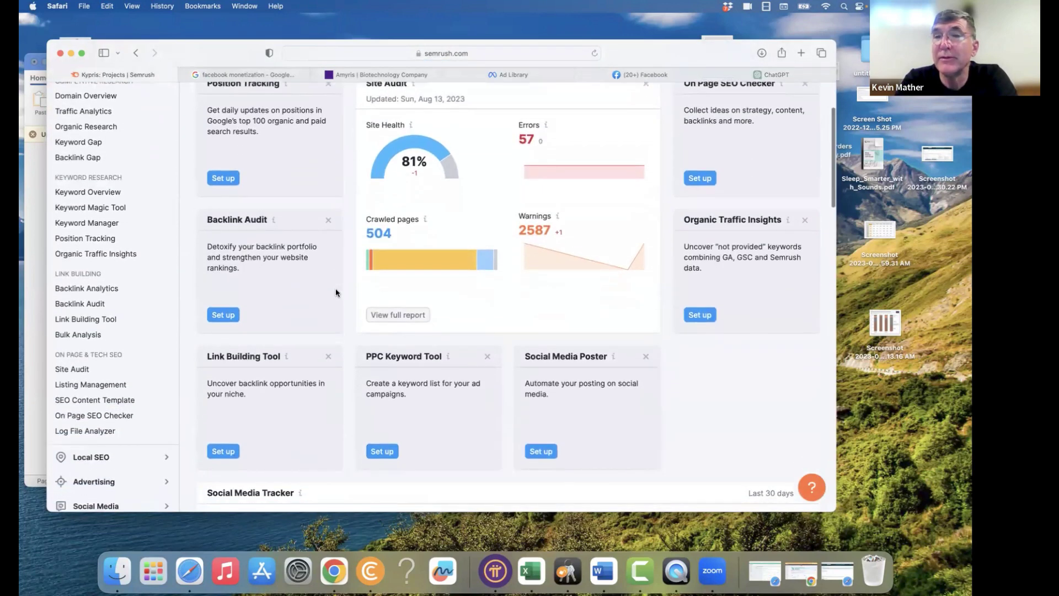
{"action": "scroll", "coordinate": [335, 292], "scroll_direction": "down", "scroll_amount": 10}
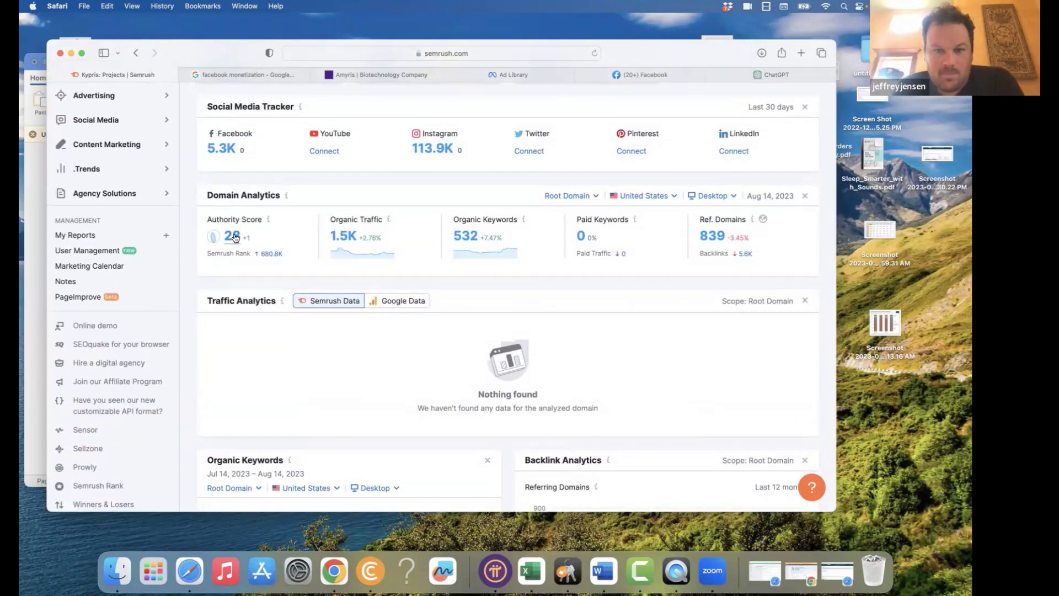
{"action": "mouse_move", "coordinate": [377, 234]}
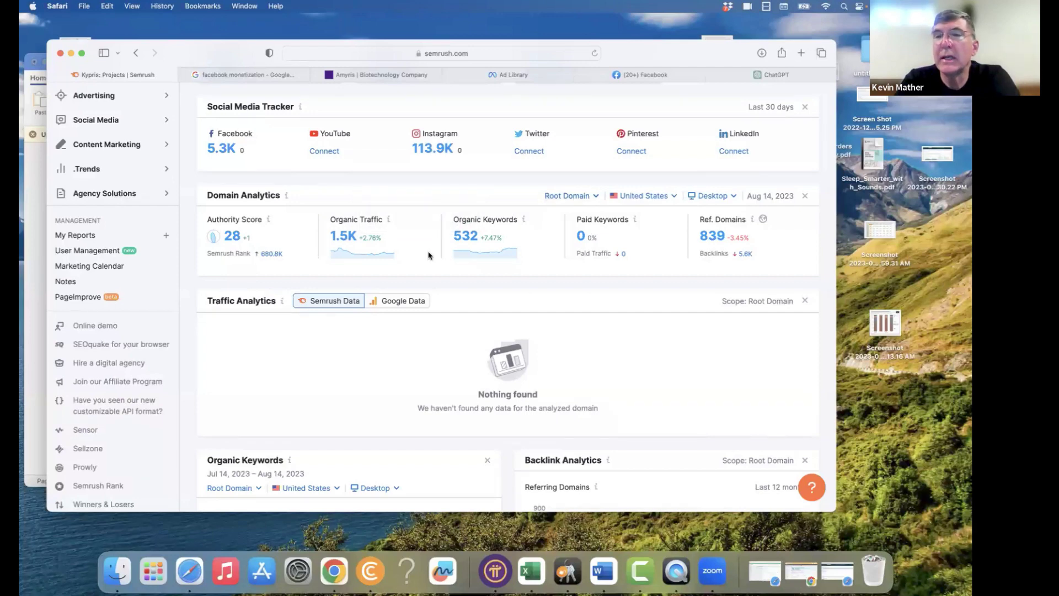
{"action": "scroll", "coordinate": [429, 255], "scroll_direction": "down", "scroll_amount": 1}
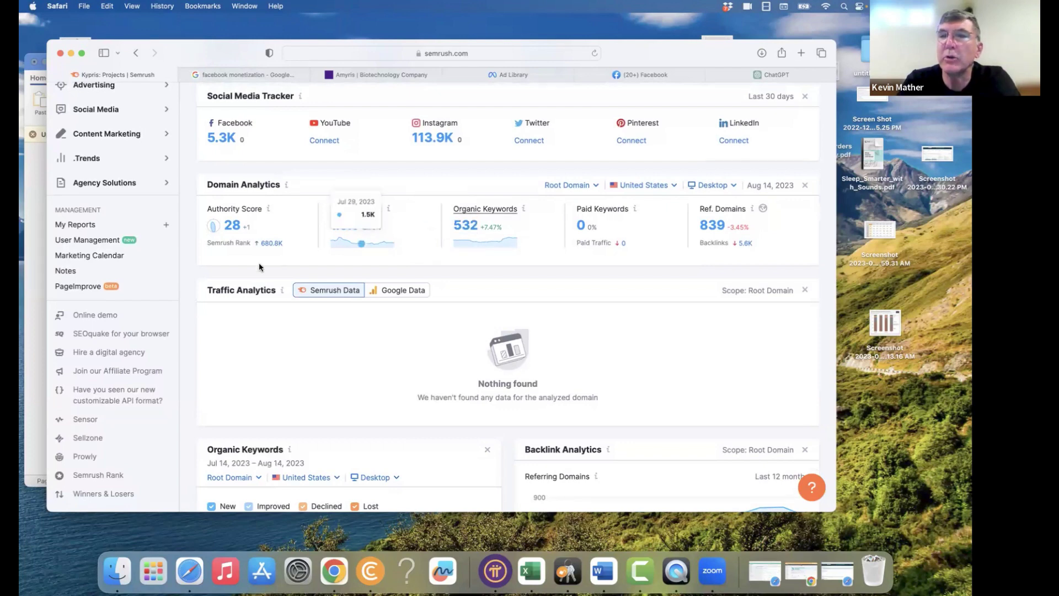
- Open the backlink report from the Kypris authority score and examine its score trend, network graph, referring domains and backlinks charts
{"action": "left_click", "coordinate": [237, 214]}
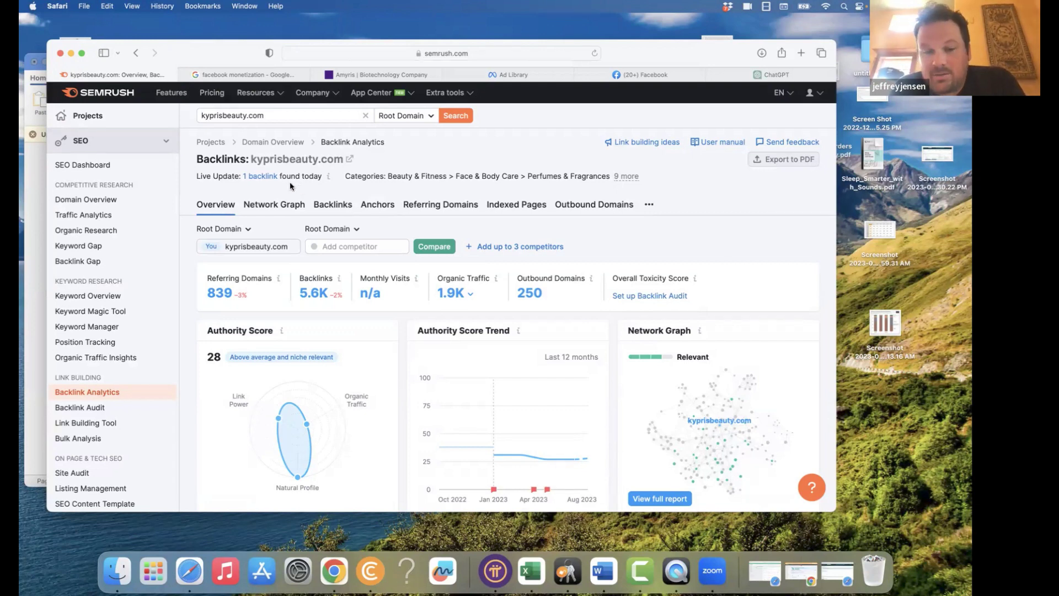
{"action": "scroll", "coordinate": [345, 274], "scroll_direction": "down", "scroll_amount": 2}
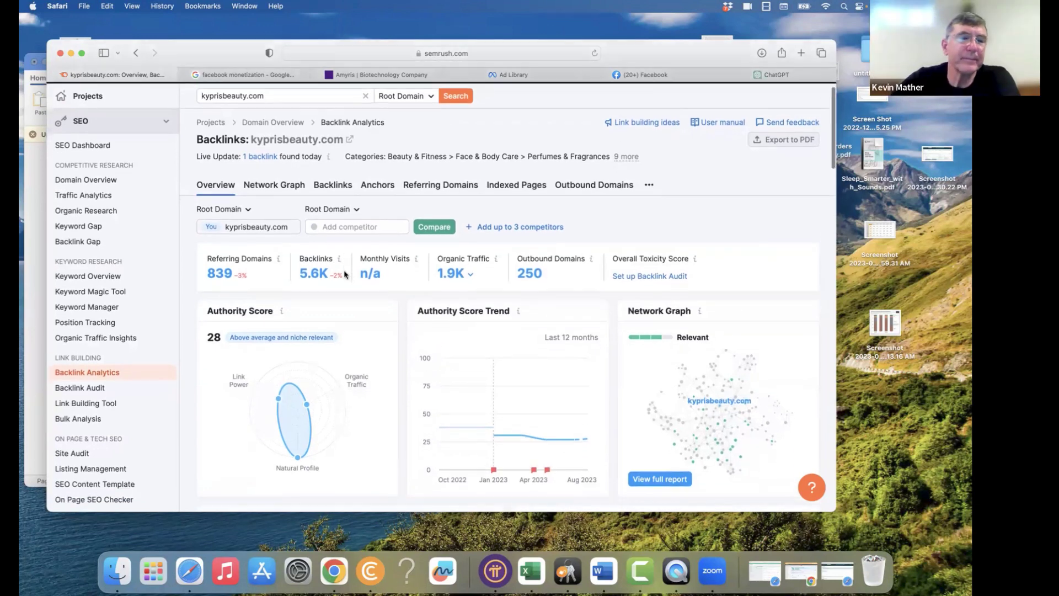
{"action": "scroll", "coordinate": [344, 274], "scroll_direction": "down", "scroll_amount": 5}
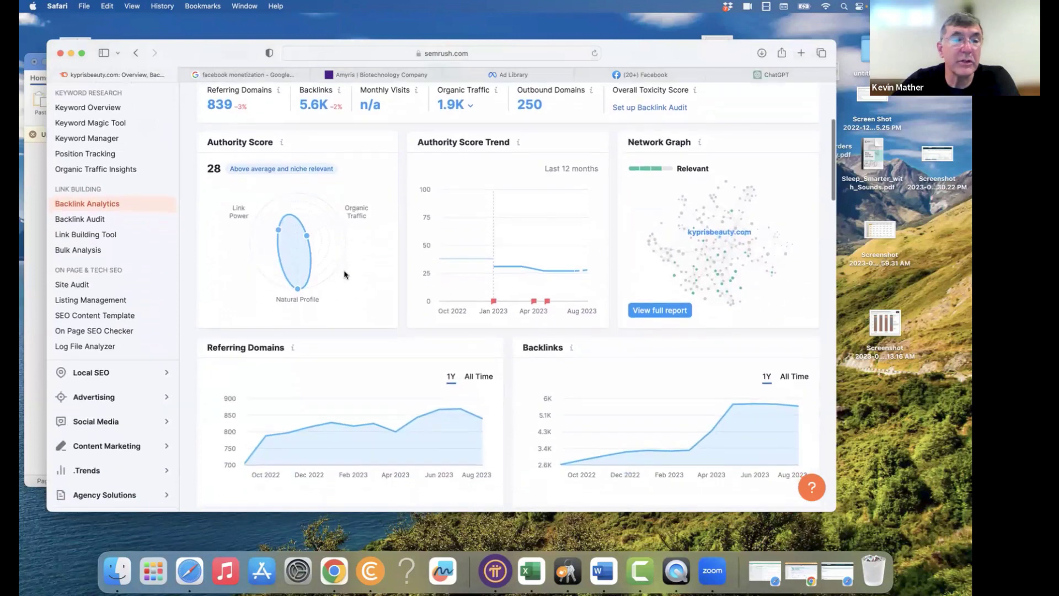
{"action": "scroll", "coordinate": [344, 274], "scroll_direction": "up", "scroll_amount": 5}
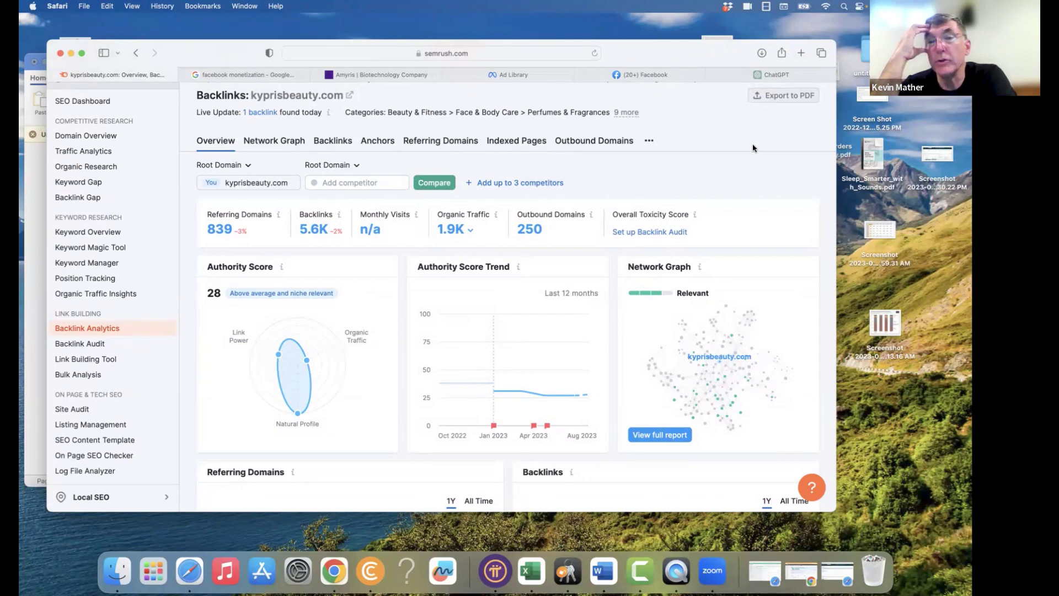
{"action": "scroll", "coordinate": [728, 212], "scroll_direction": "down", "scroll_amount": 1}
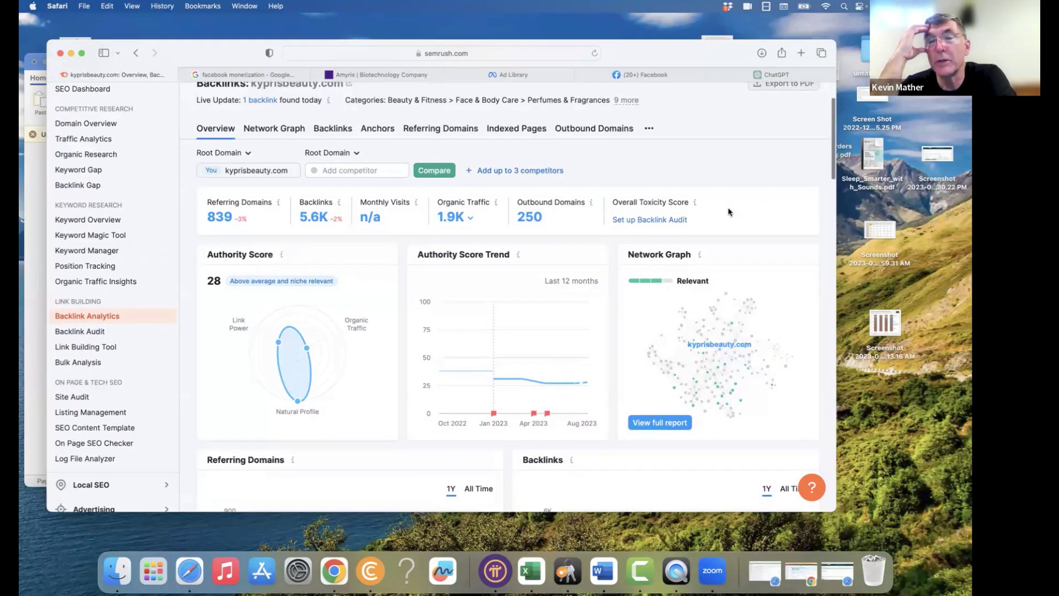
{"action": "scroll", "coordinate": [692, 166], "scroll_direction": "down", "scroll_amount": 5}
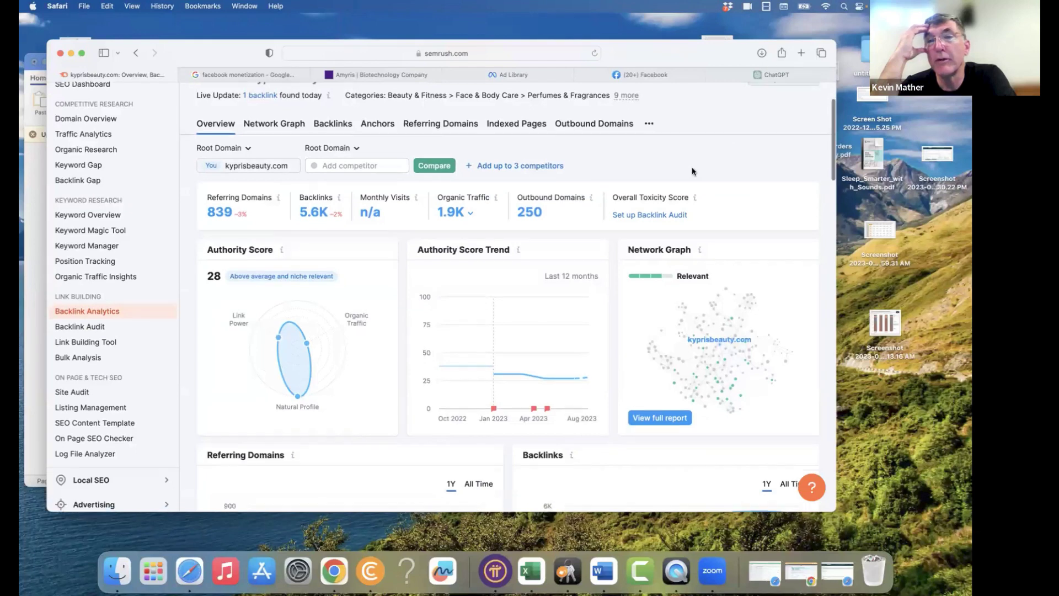
{"action": "scroll", "coordinate": [693, 171], "scroll_direction": "down", "scroll_amount": 9}
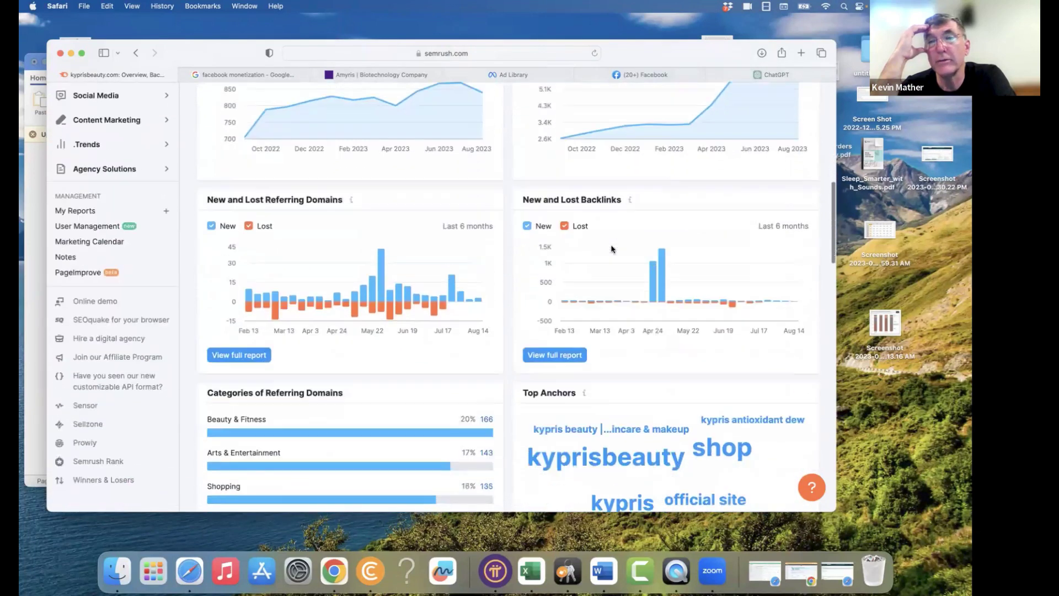
- Examine the rest of the backlink report, including referring domain categories, top anchors, link attributes, top countries and similar profiles
{"action": "scroll", "coordinate": [611, 249], "scroll_direction": "down", "scroll_amount": 1}
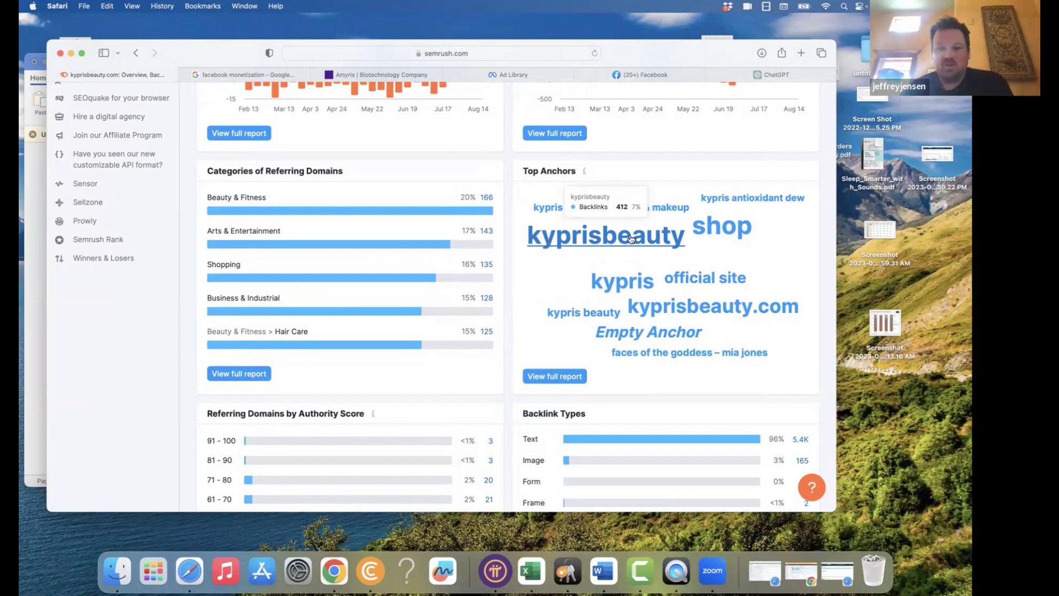
{"action": "scroll", "coordinate": [617, 293], "scroll_direction": "down", "scroll_amount": 3}
{"action": "scroll", "coordinate": [617, 293], "scroll_direction": "down", "scroll_amount": 10}
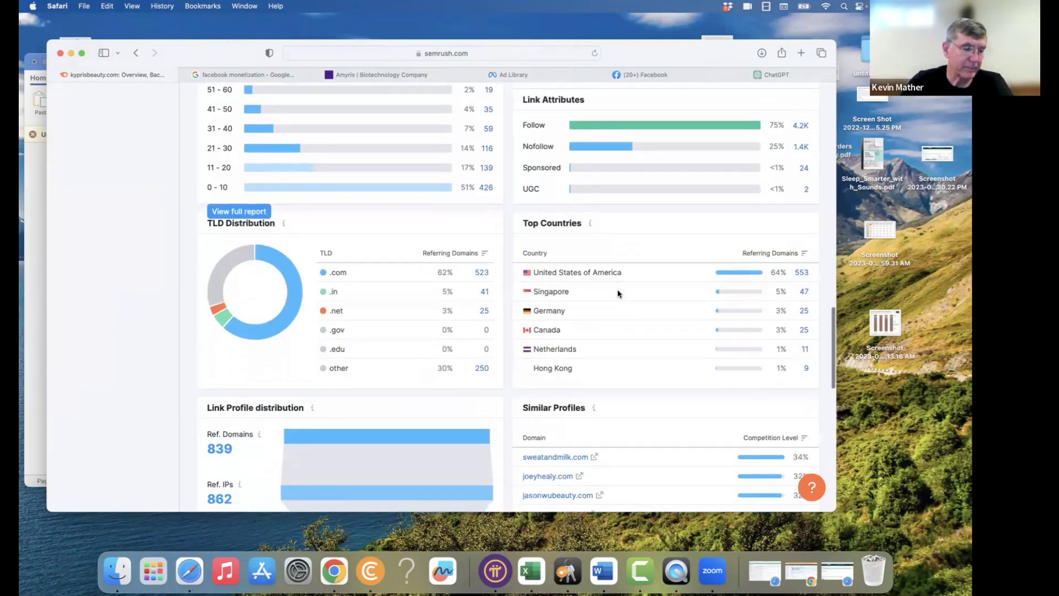
{"action": "scroll", "coordinate": [617, 302], "scroll_direction": "down", "scroll_amount": 10}
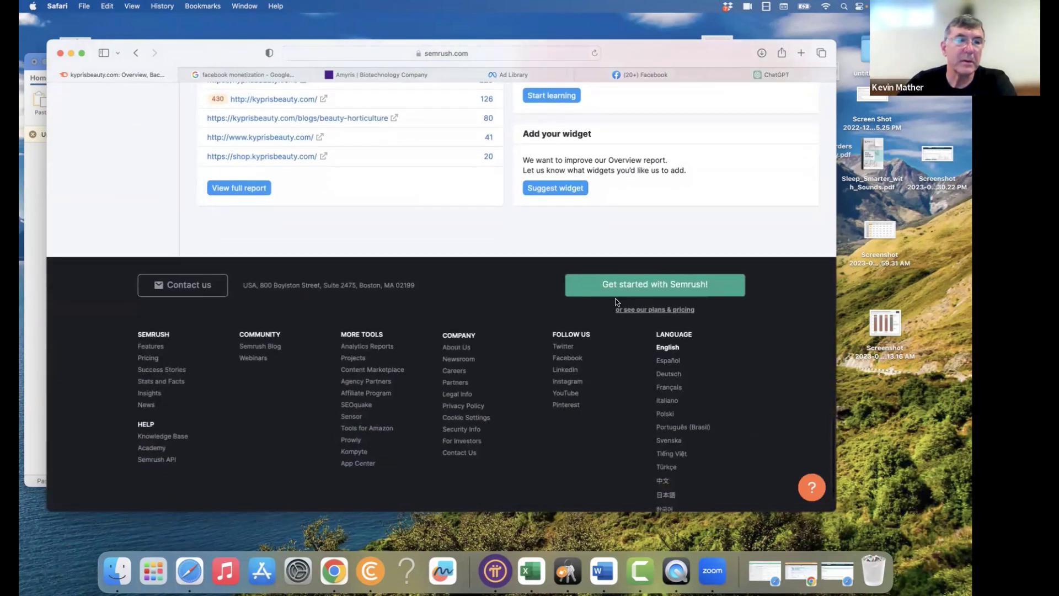
{"action": "scroll", "coordinate": [616, 302], "scroll_direction": "up", "scroll_amount": 15}
{"action": "scroll", "coordinate": [616, 302], "scroll_direction": "up", "scroll_amount": 10}
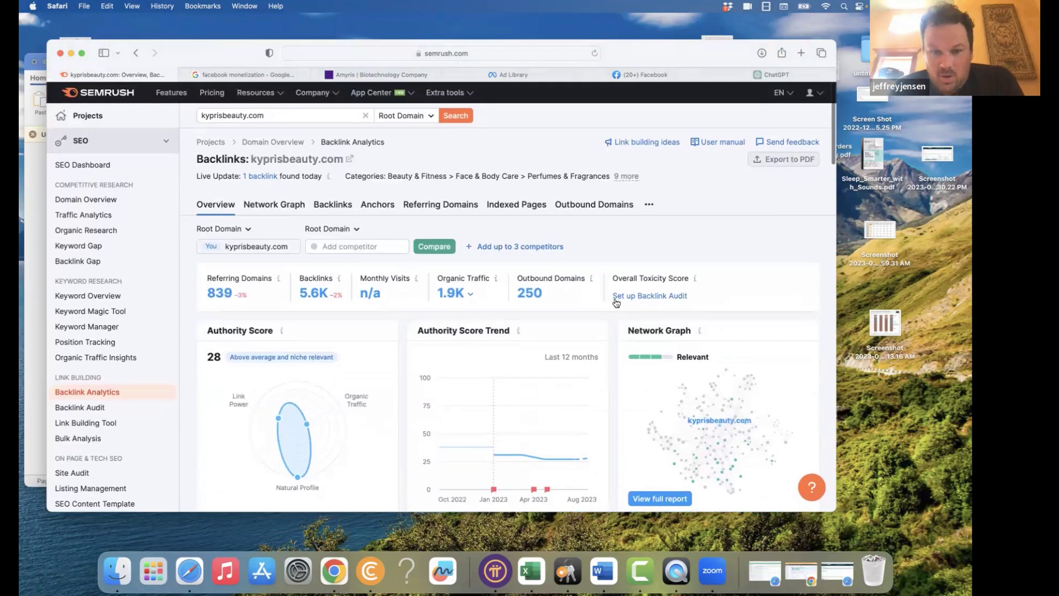
- Recheck the backlink report's authority score trend, new and lost backlinks, and top anchors
{"action": "scroll", "coordinate": [616, 302], "scroll_direction": "down", "scroll_amount": 1}
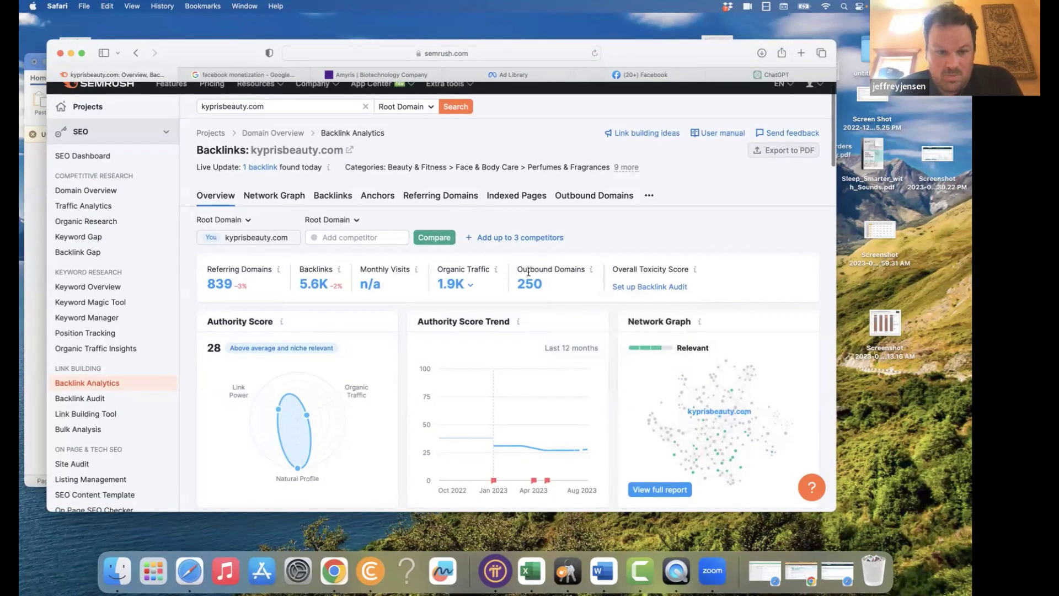
{"action": "scroll", "coordinate": [527, 271], "scroll_direction": "down", "scroll_amount": 5}
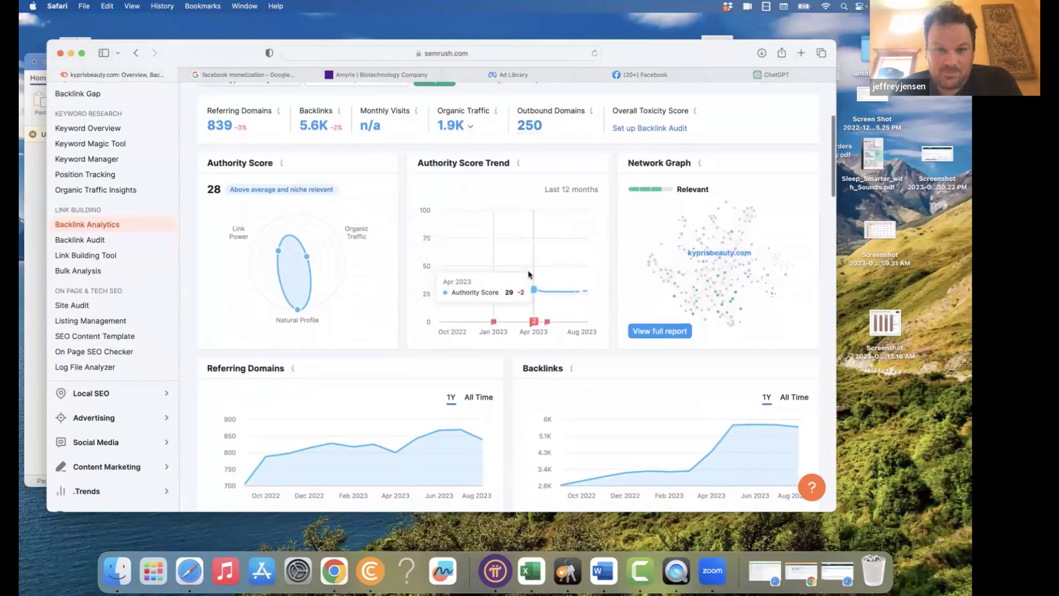
{"action": "scroll", "coordinate": [528, 271], "scroll_direction": "down", "scroll_amount": 8}
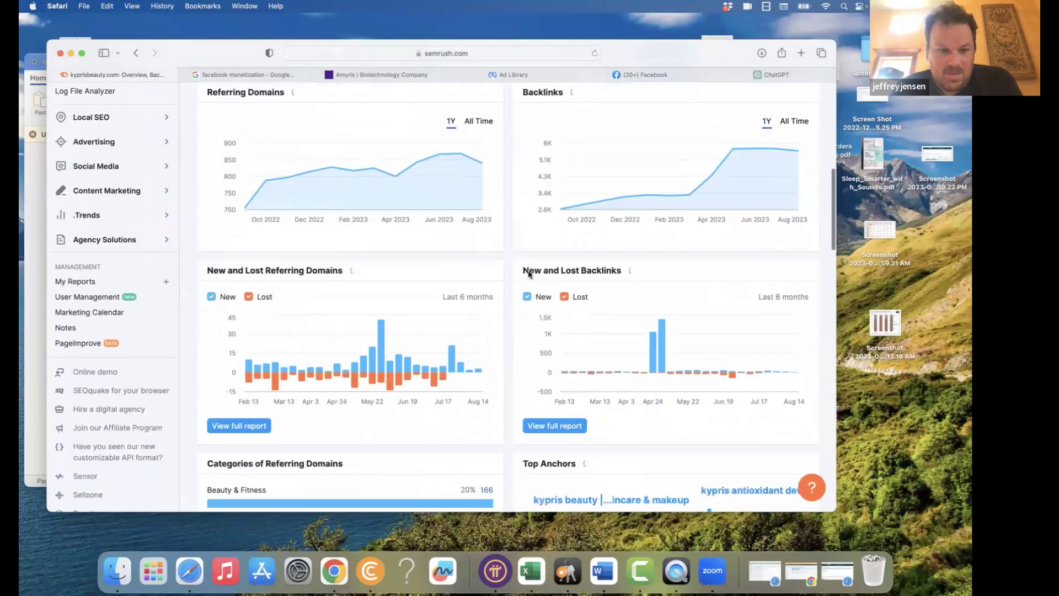
{"action": "scroll", "coordinate": [528, 271], "scroll_direction": "down", "scroll_amount": 6}
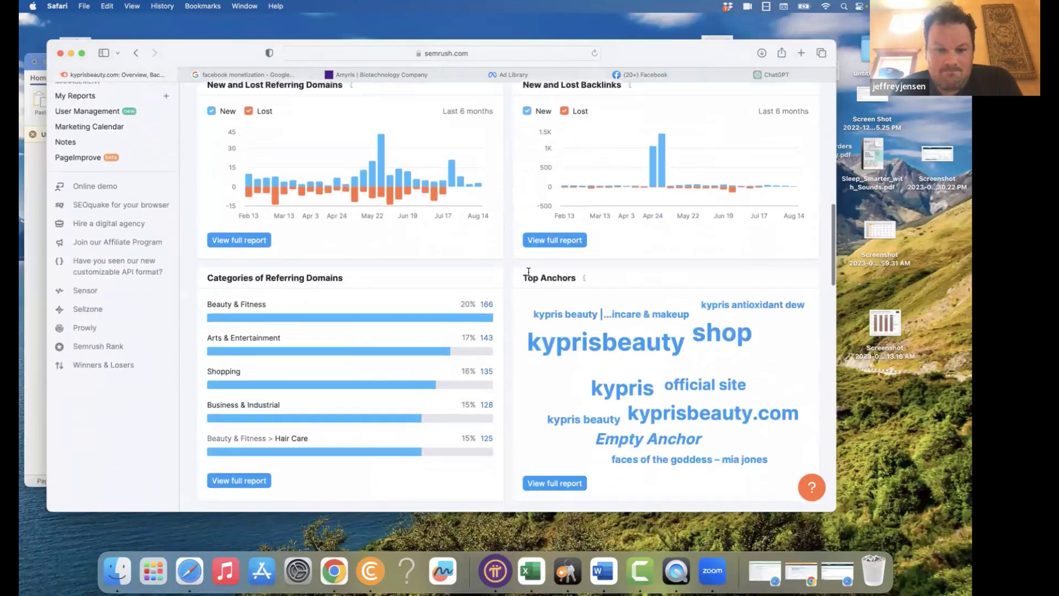
{"action": "scroll", "coordinate": [546, 274], "scroll_direction": "up", "scroll_amount": 15}
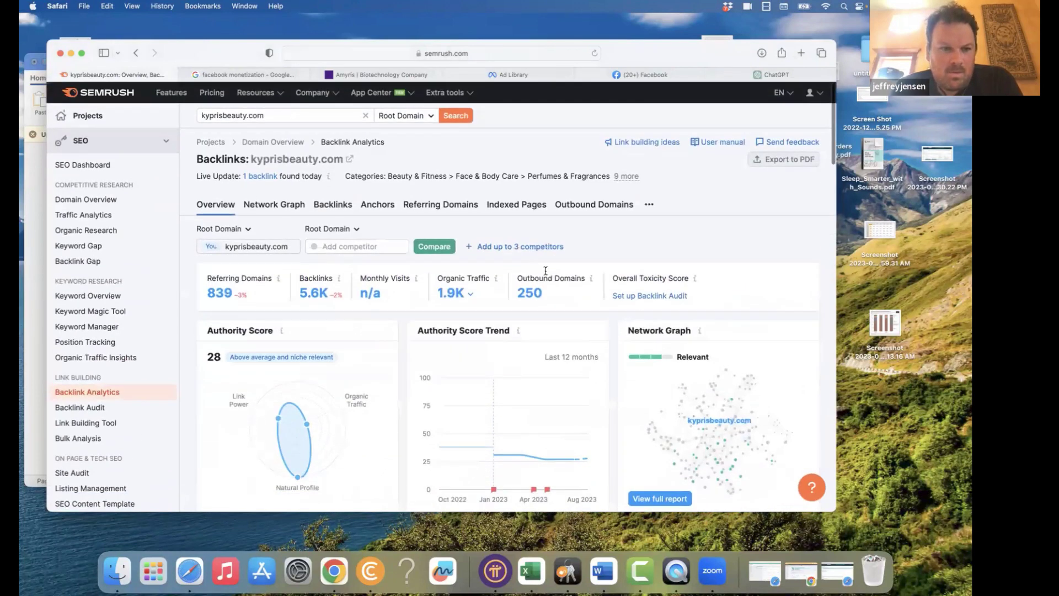
- Open the domain overview for kyprisbeauty.com and examine its distribution by country, SERP features, keywords by intent and main organic competitors
{"action": "left_click", "coordinate": [277, 143]}
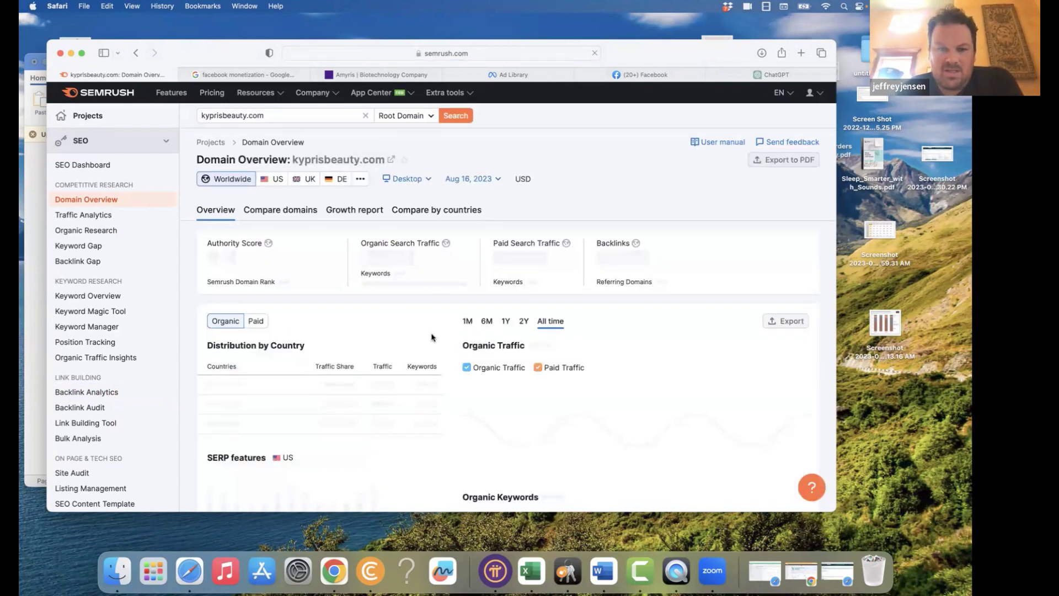
{"action": "scroll", "coordinate": [432, 337], "scroll_direction": "down", "scroll_amount": 4}
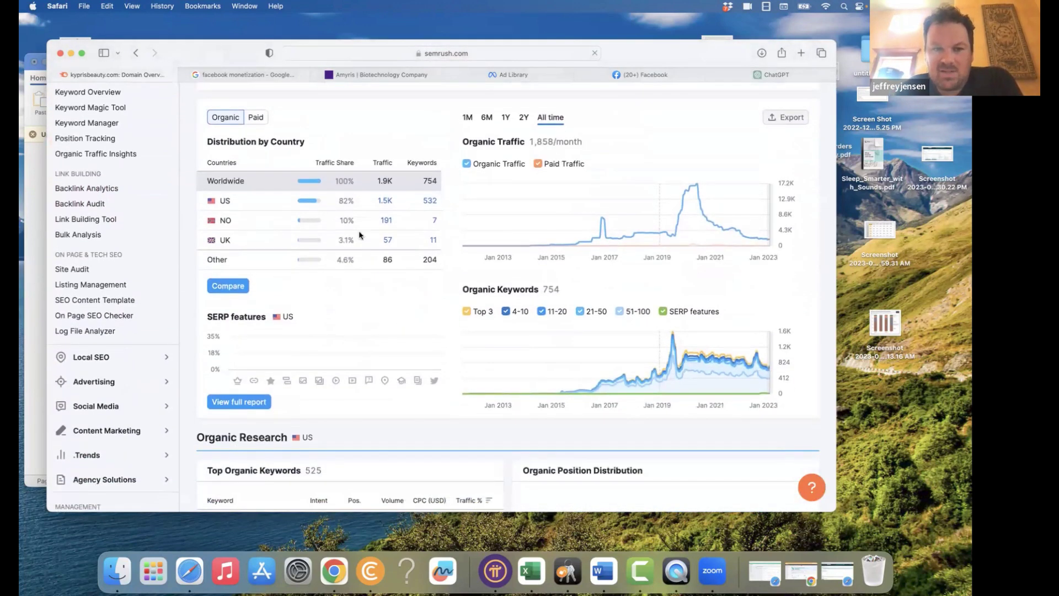
{"action": "mouse_move", "coordinate": [409, 345]}
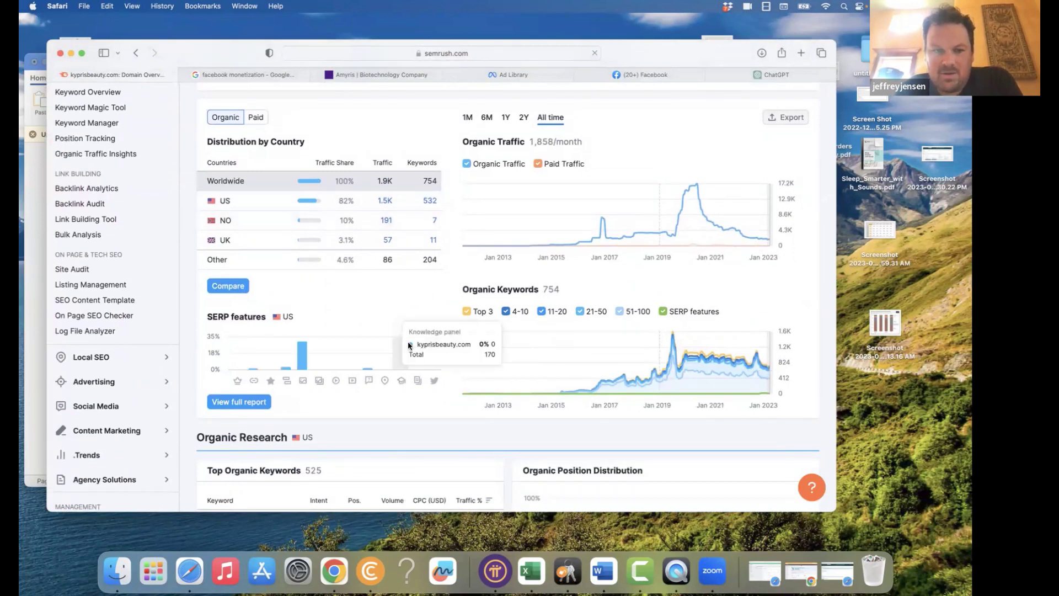
{"action": "scroll", "coordinate": [409, 343], "scroll_direction": "down", "scroll_amount": 10}
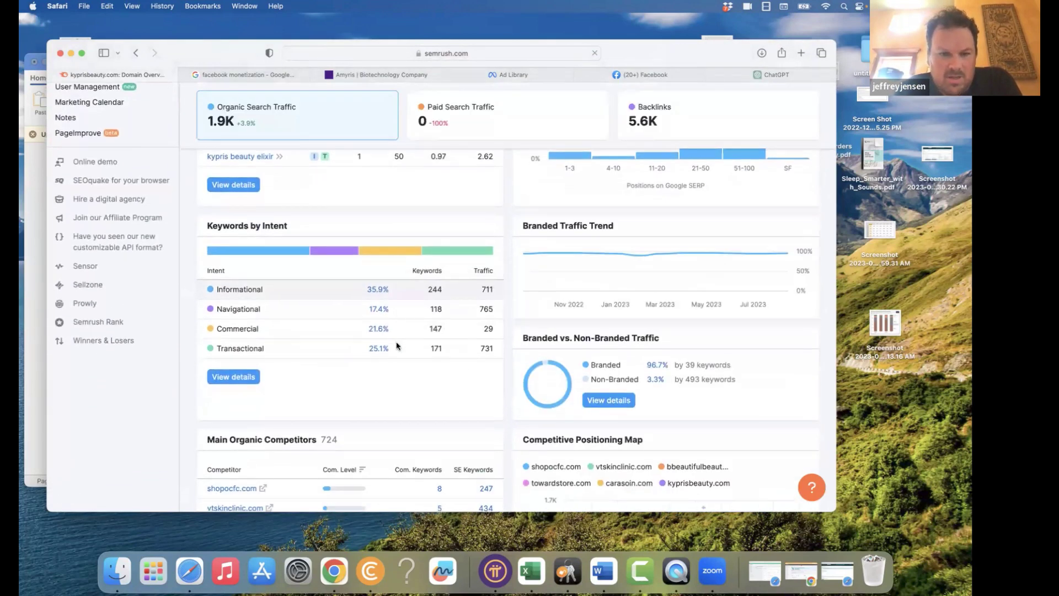
{"action": "scroll", "coordinate": [382, 373], "scroll_direction": "down", "scroll_amount": 6}
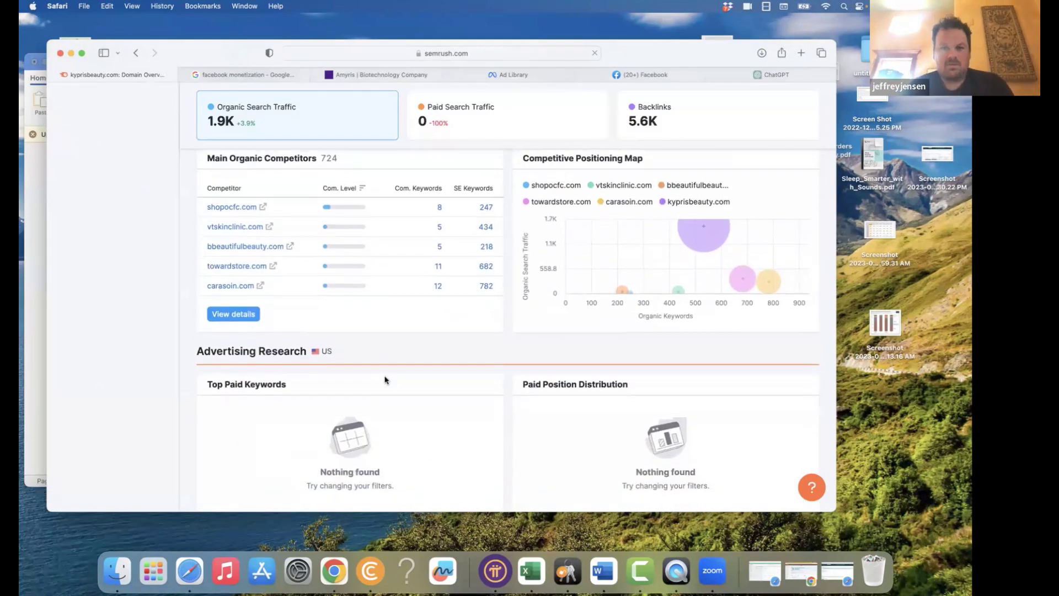
- Examine the worldwide overview's advertising research, sample text ads, backlinks, top anchors, referring domains and indexed pages
{"action": "scroll", "coordinate": [385, 379], "scroll_direction": "down", "scroll_amount": 8}
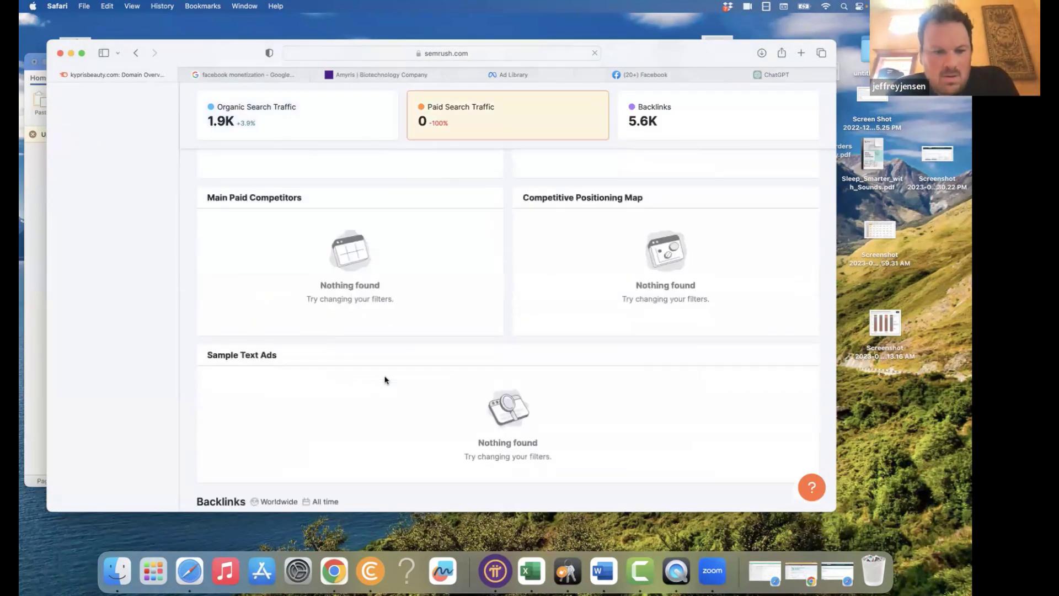
{"action": "scroll", "coordinate": [385, 380], "scroll_direction": "down", "scroll_amount": 4}
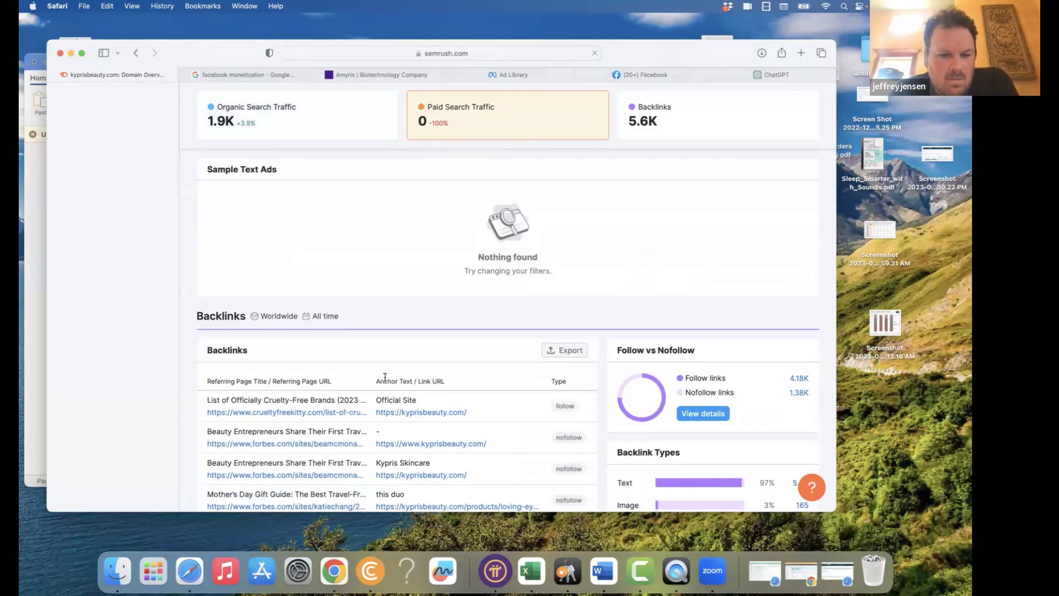
{"action": "scroll", "coordinate": [385, 377], "scroll_direction": "down", "scroll_amount": 8}
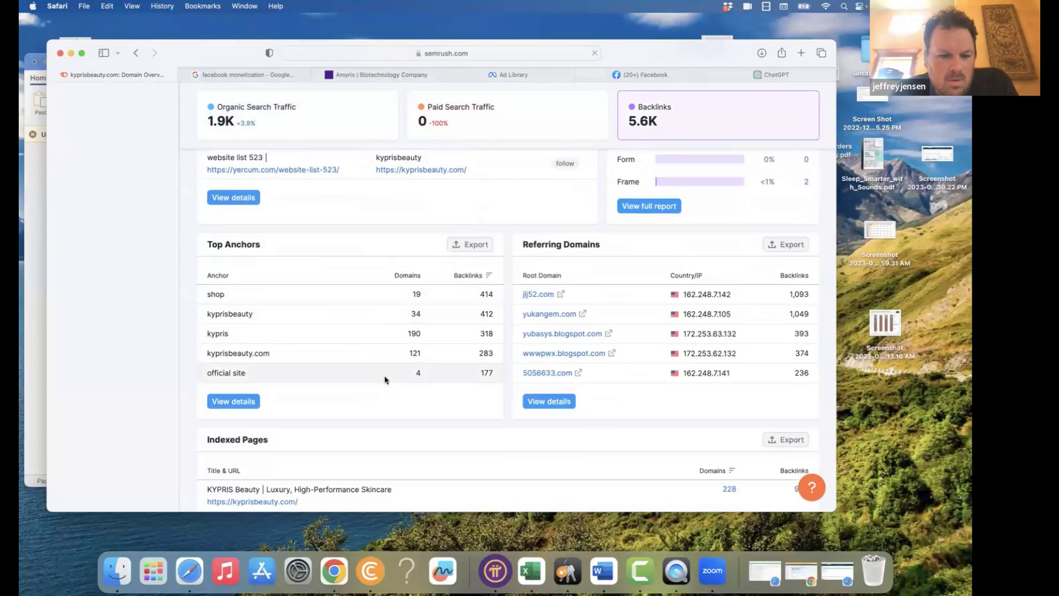
{"action": "scroll", "coordinate": [385, 380], "scroll_direction": "down", "scroll_amount": 8}
- Limit the domain overview to the US and examine its organic traffic, keywords by intent and main organic competitors
{"action": "scroll", "coordinate": [385, 379], "scroll_direction": "up", "scroll_amount": 15}
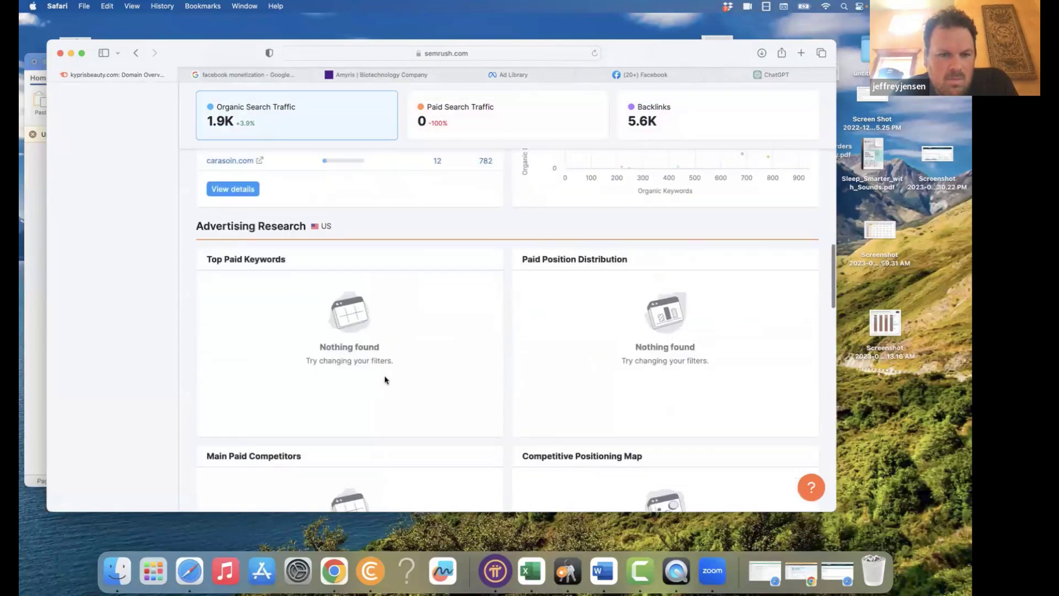
{"action": "scroll", "coordinate": [385, 380], "scroll_direction": "up", "scroll_amount": 15}
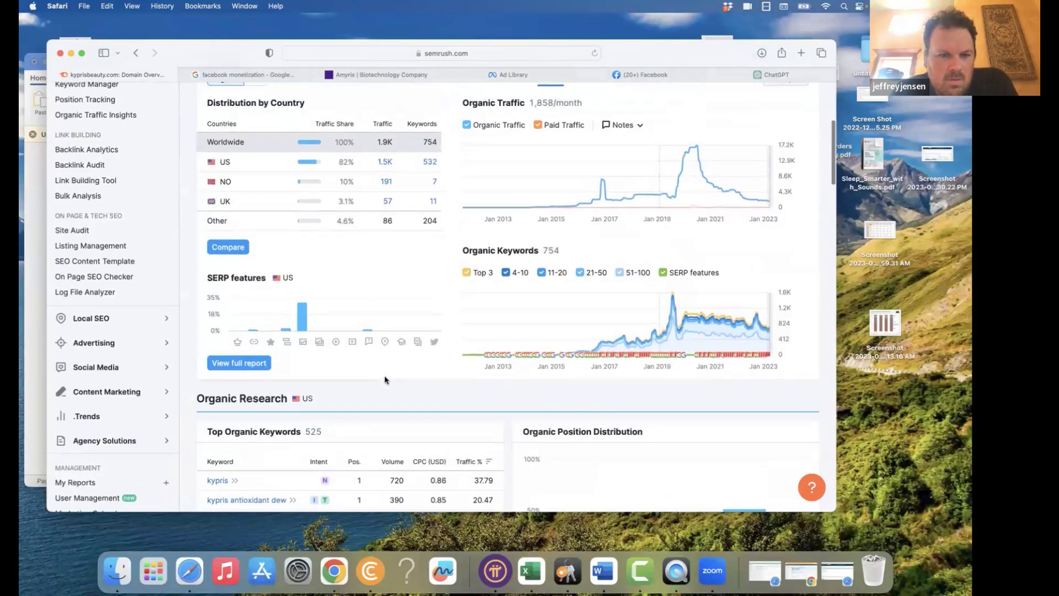
{"action": "scroll", "coordinate": [385, 380], "scroll_direction": "up", "scroll_amount": 5}
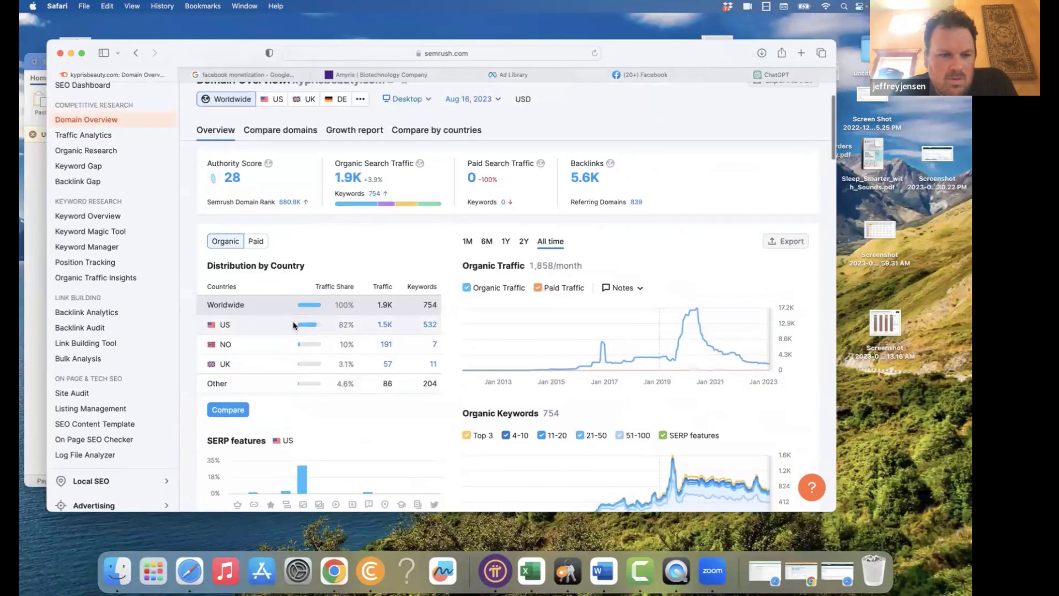
{"action": "left_click", "coordinate": [294, 325]}
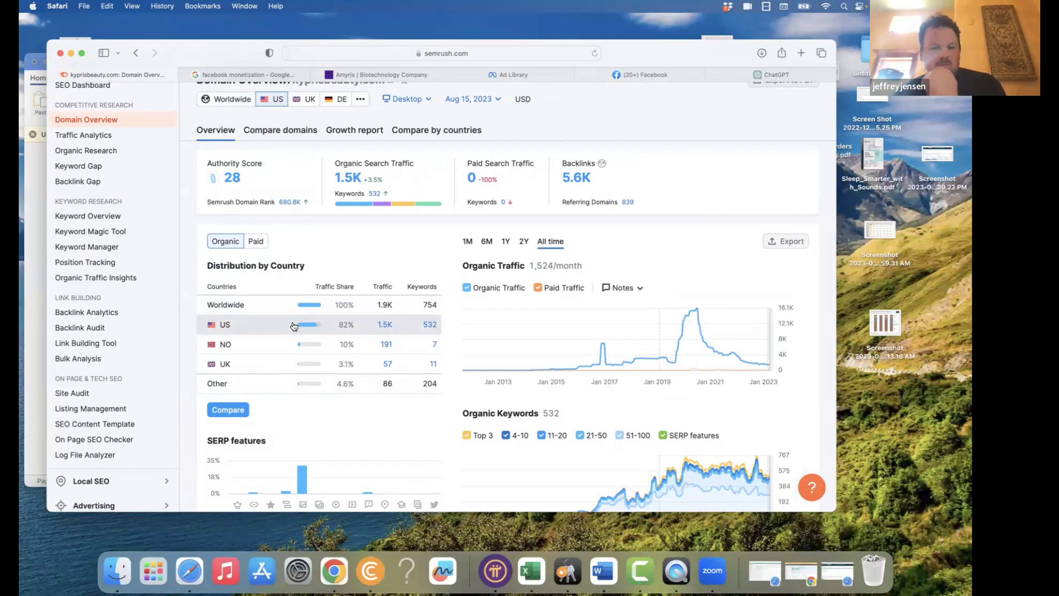
{"action": "scroll", "coordinate": [420, 335], "scroll_direction": "down", "scroll_amount": 4}
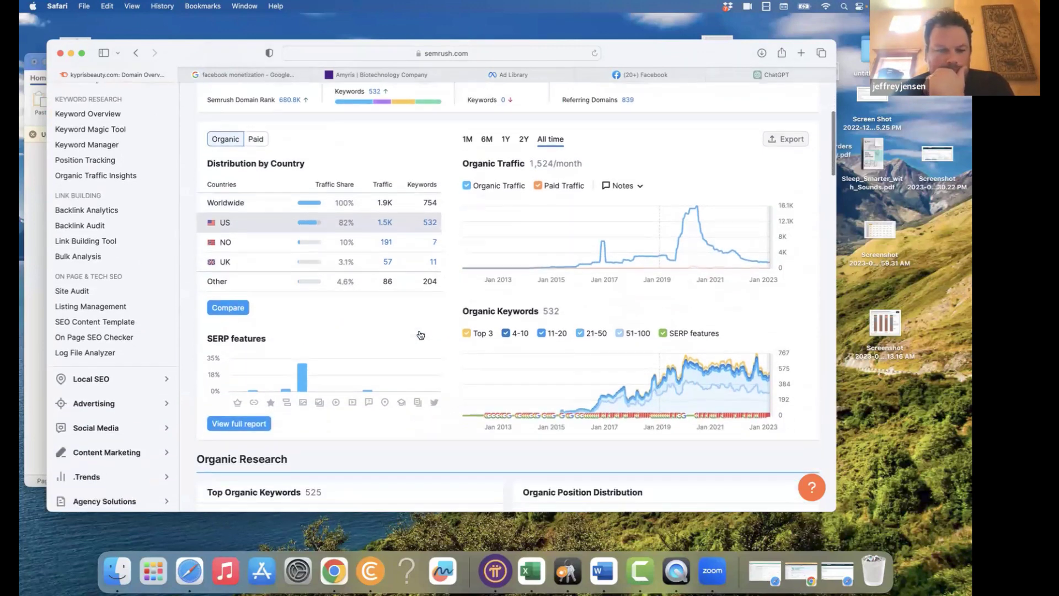
{"action": "scroll", "coordinate": [420, 334], "scroll_direction": "down", "scroll_amount": 10}
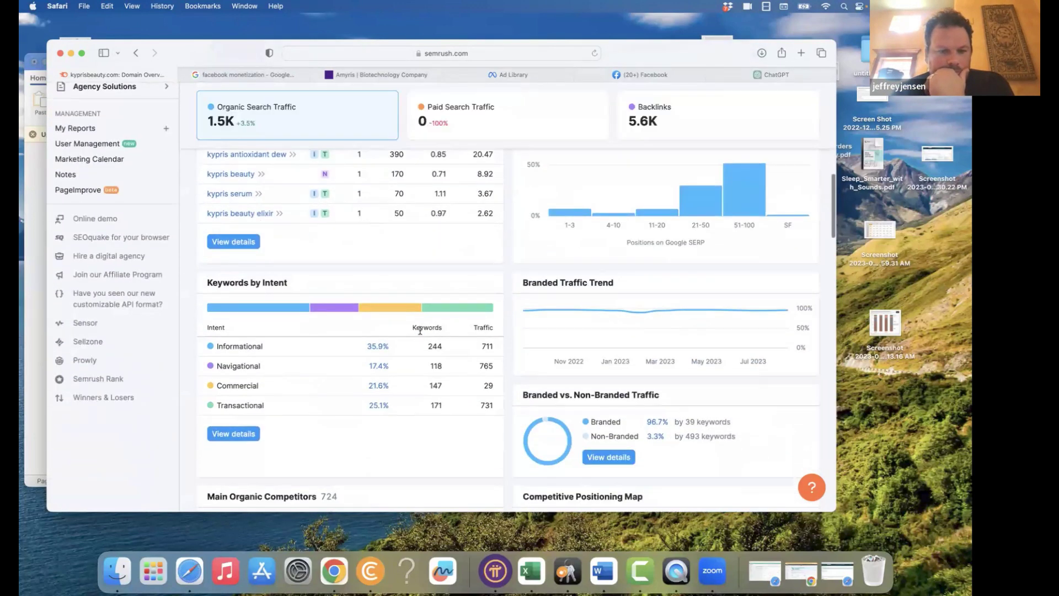
{"action": "scroll", "coordinate": [421, 330], "scroll_direction": "down", "scroll_amount": 10}
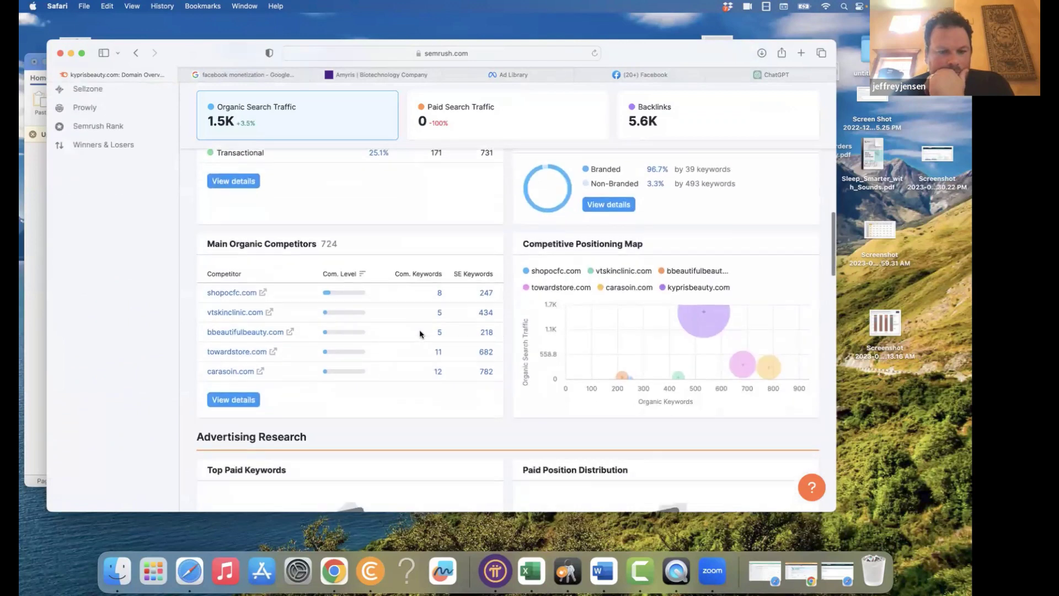
- Examine the US overview's sample text ads, backlinks, top anchors and referring domains
{"action": "scroll", "coordinate": [420, 333], "scroll_direction": "down", "scroll_amount": 15}
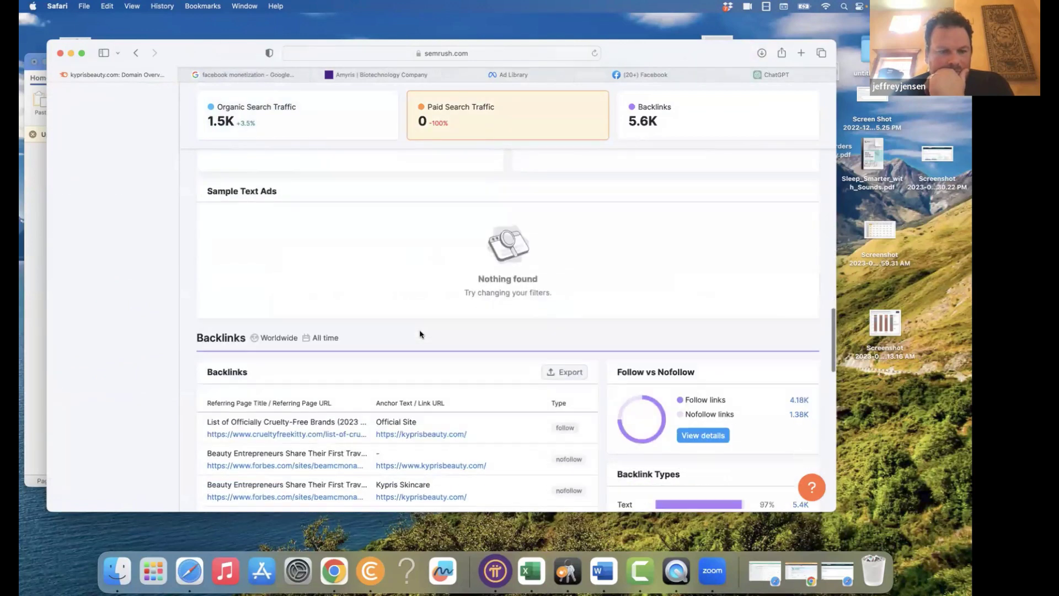
{"action": "scroll", "coordinate": [419, 334], "scroll_direction": "down", "scroll_amount": 12}
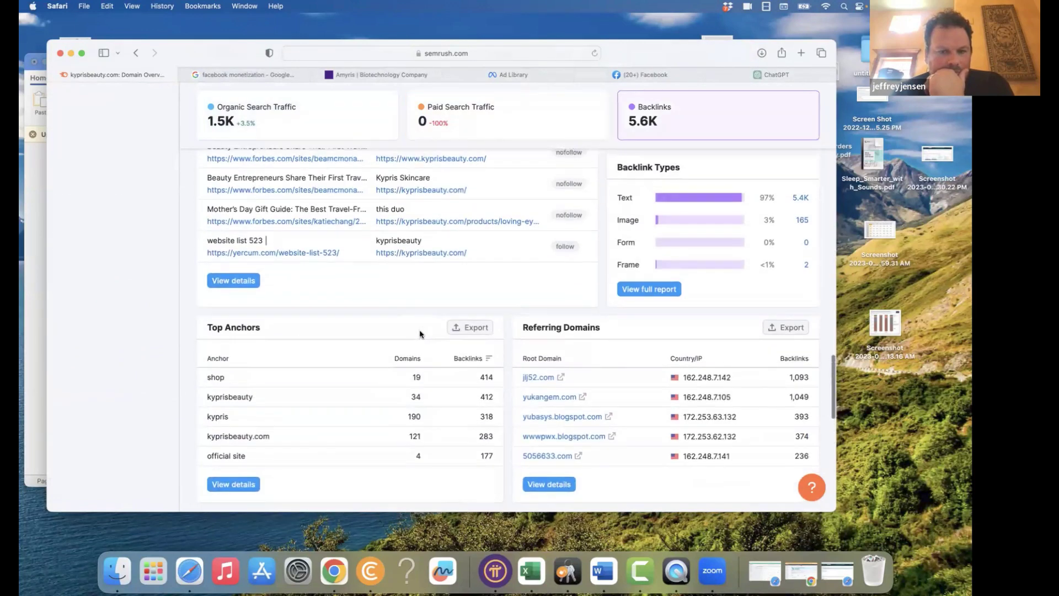
{"action": "scroll", "coordinate": [420, 334], "scroll_direction": "down", "scroll_amount": 5}
- View the domain's country comparison and growth report pages, and return to its overview
{"action": "scroll", "coordinate": [419, 334], "scroll_direction": "up", "scroll_amount": 20}
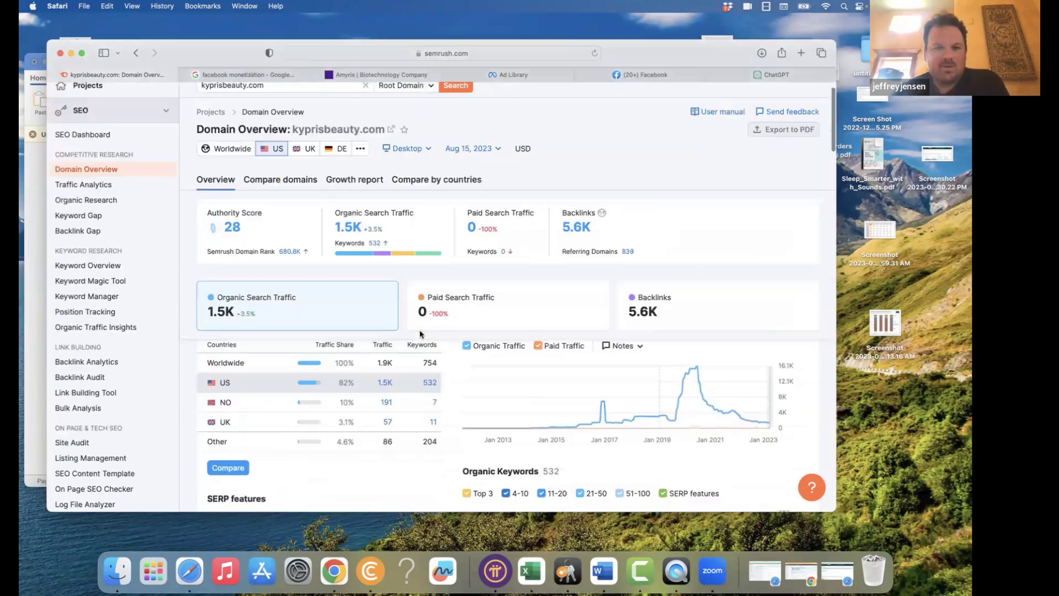
{"action": "scroll", "coordinate": [420, 333], "scroll_direction": "up", "scroll_amount": 3}
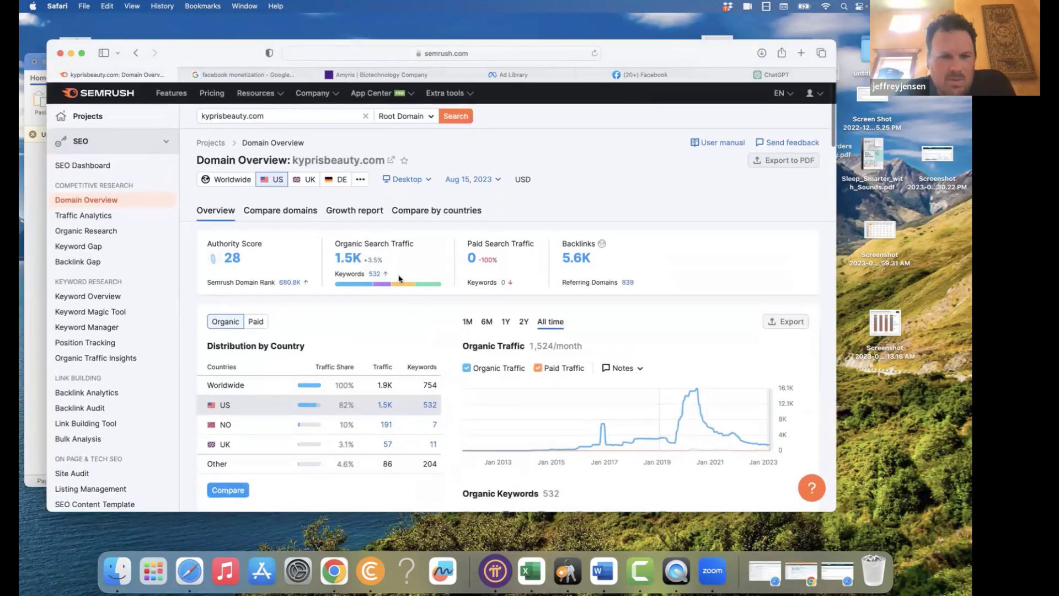
{"action": "left_click", "coordinate": [422, 213]}
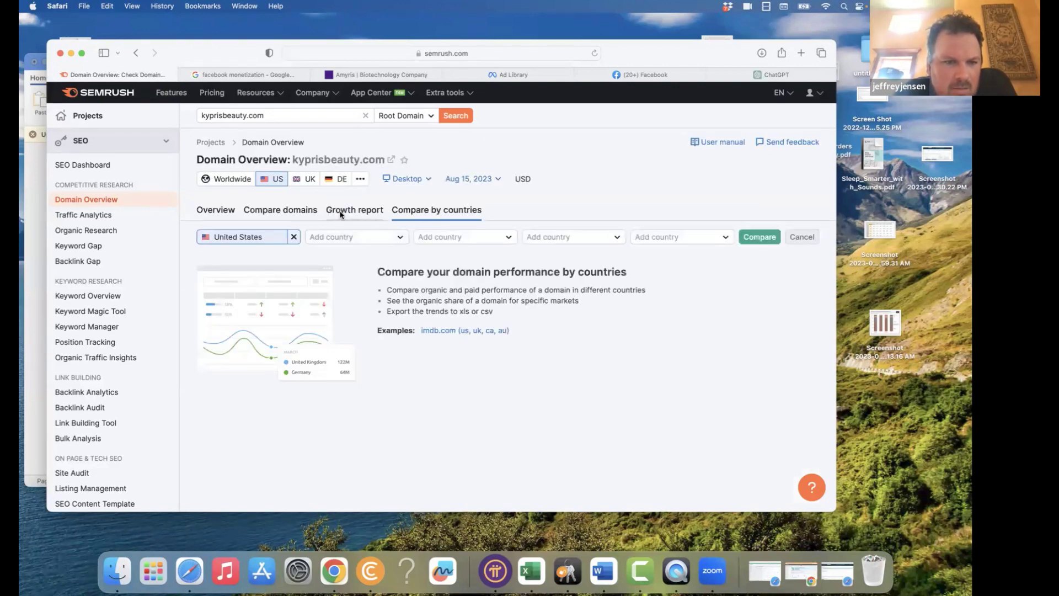
{"action": "left_click", "coordinate": [338, 211]}
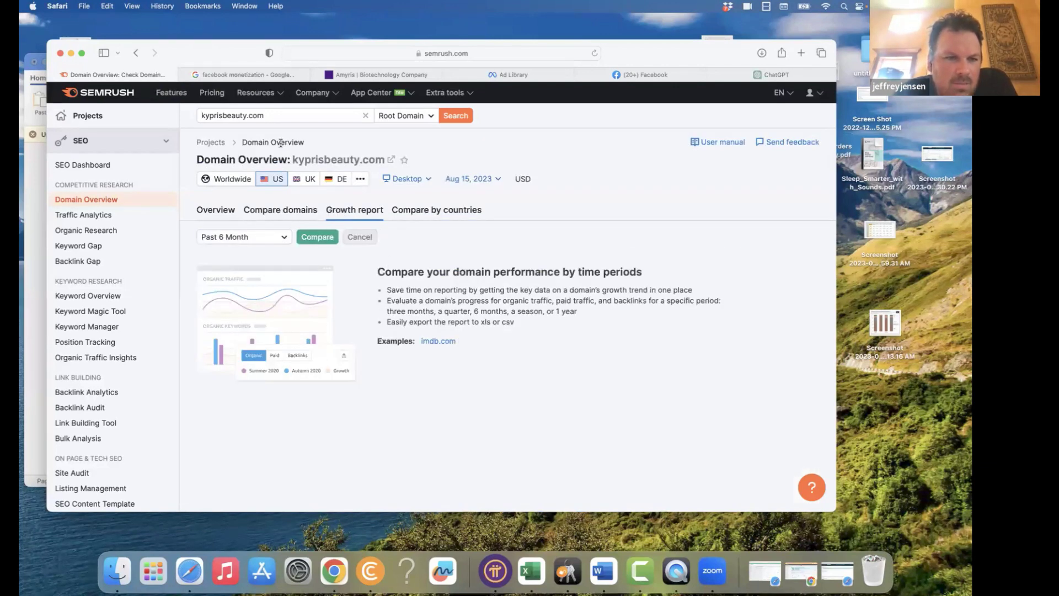
{"action": "left_click", "coordinate": [216, 213]}
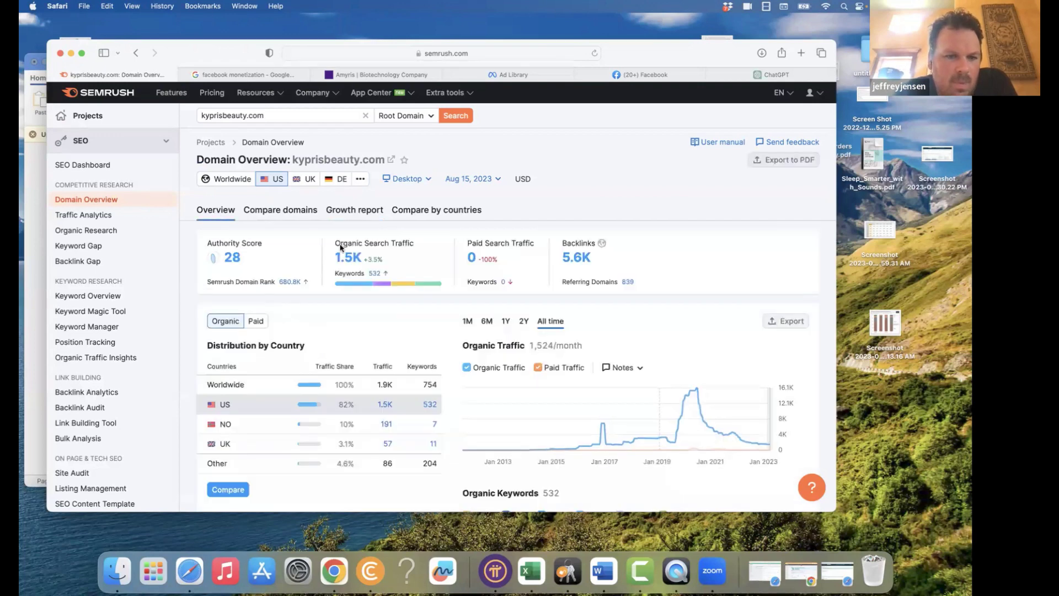
- Open the organic research positions from the organic search traffic figure and examine the estimated traffic trend and ranking keywords
{"action": "scroll", "coordinate": [362, 353], "scroll_direction": "down", "scroll_amount": 1}
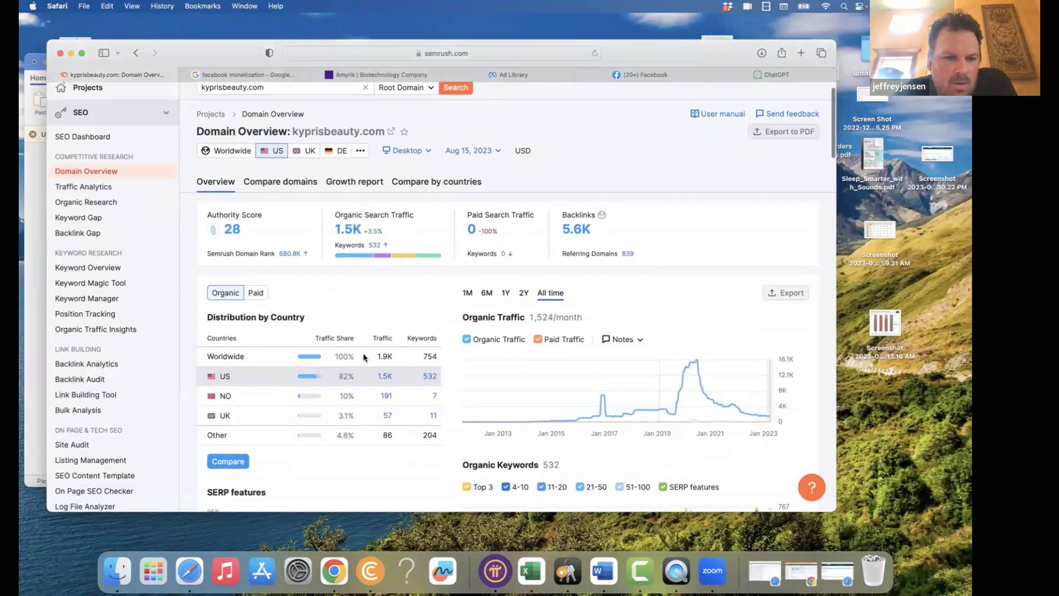
{"action": "left_click", "coordinate": [354, 228]}
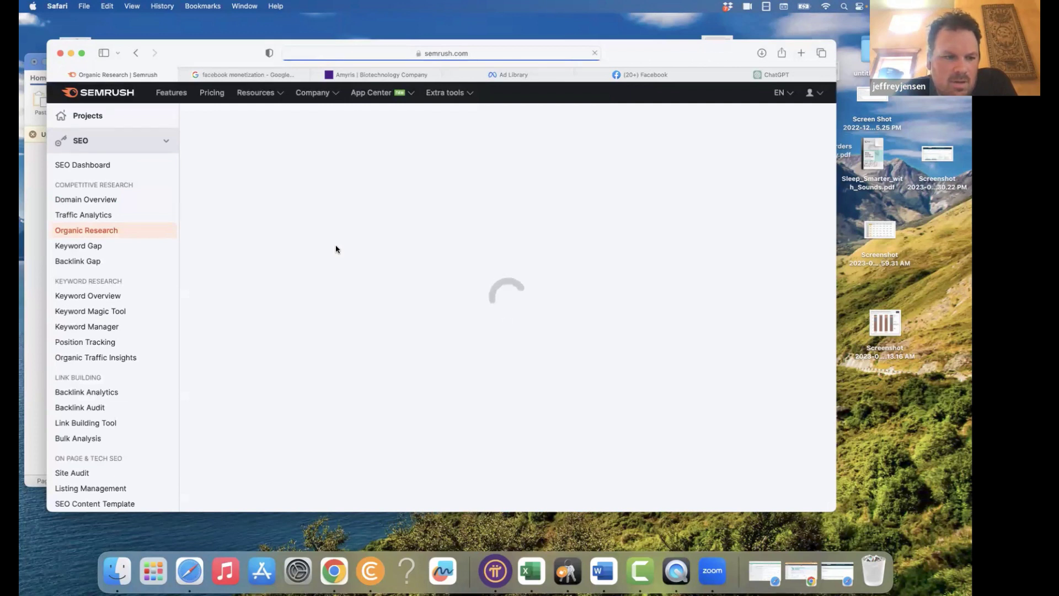
{"action": "scroll", "coordinate": [95, 452], "scroll_direction": "down", "scroll_amount": 3}
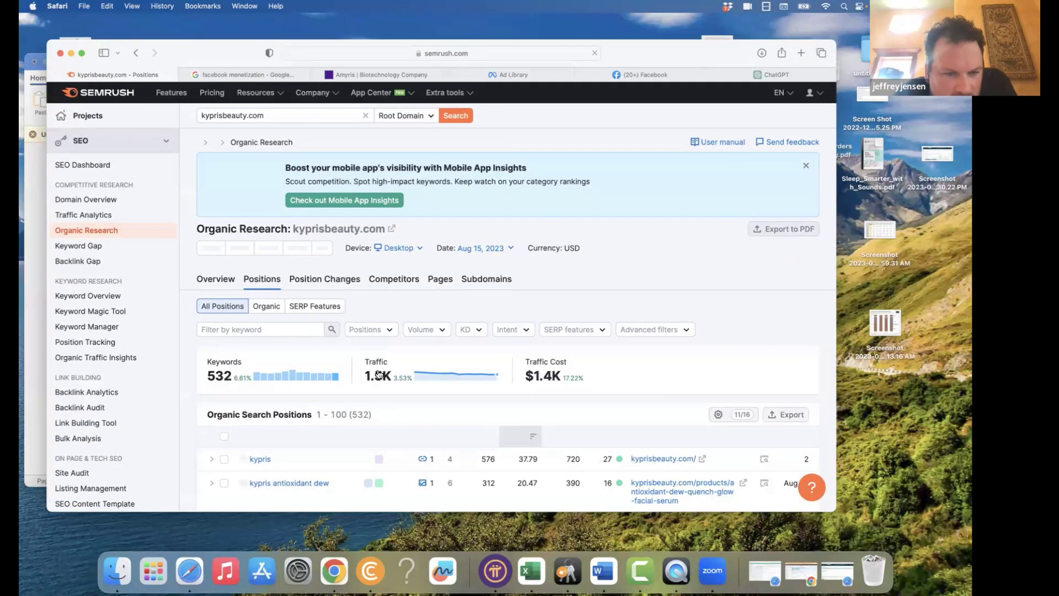
{"action": "left_click", "coordinate": [444, 376]}
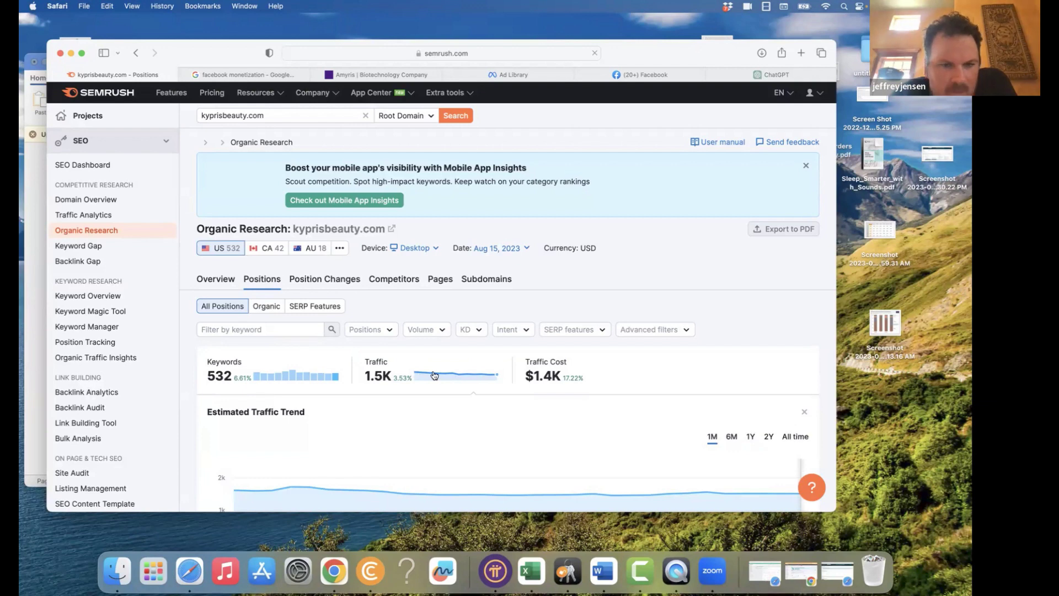
{"action": "scroll", "coordinate": [435, 376], "scroll_direction": "down", "scroll_amount": 3}
{"action": "scroll", "coordinate": [434, 374], "scroll_direction": "down", "scroll_amount": 3}
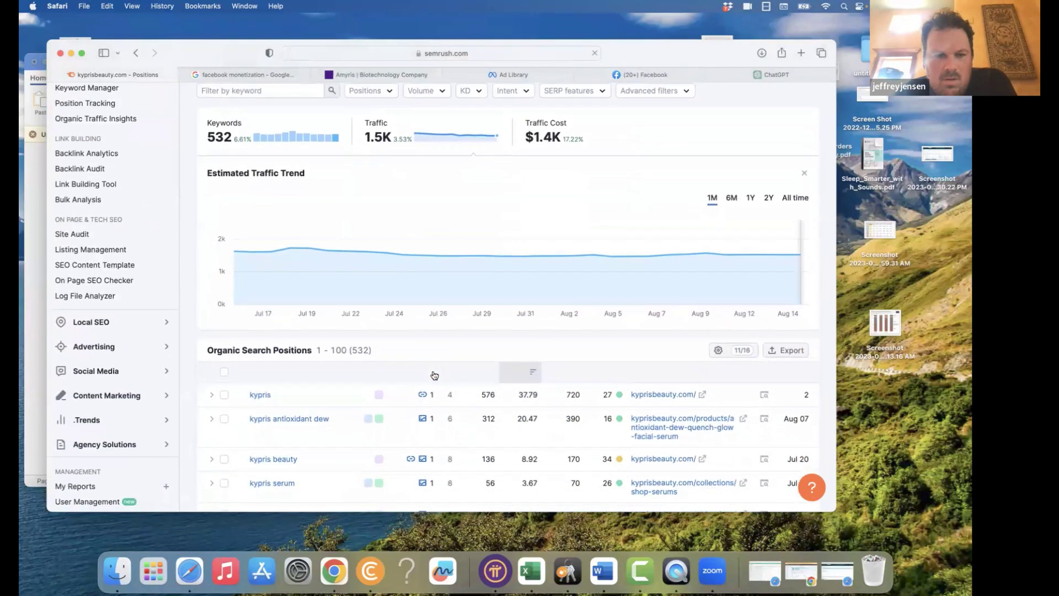
{"action": "scroll", "coordinate": [390, 272], "scroll_direction": "up", "scroll_amount": 3}
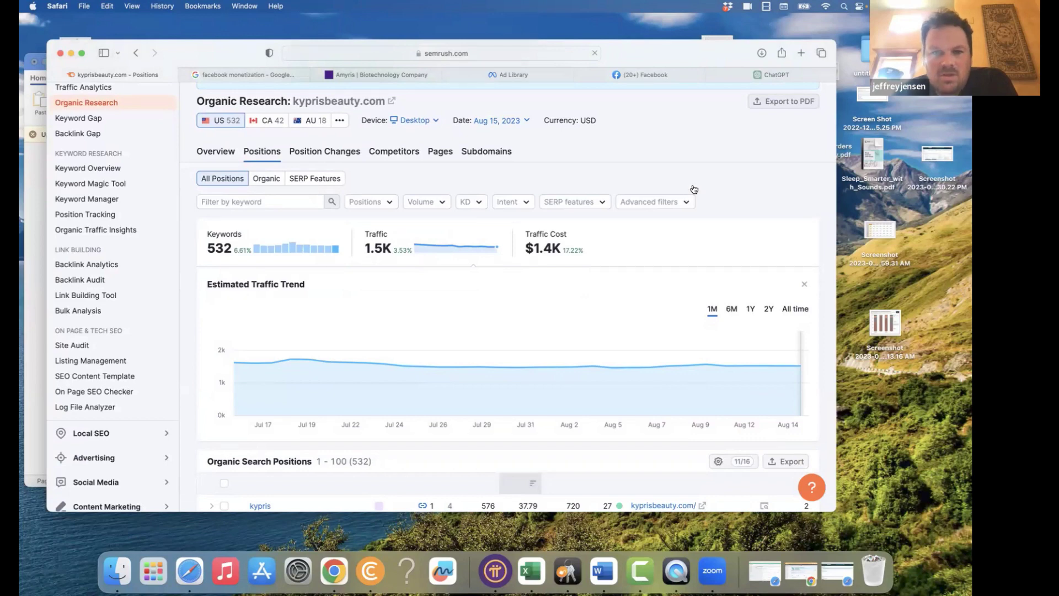
- Glance at the ChatGPT draft prompt, return to Semrush and recheck the estimated traffic trend and organic search positions
{"action": "left_click", "coordinate": [769, 75]}
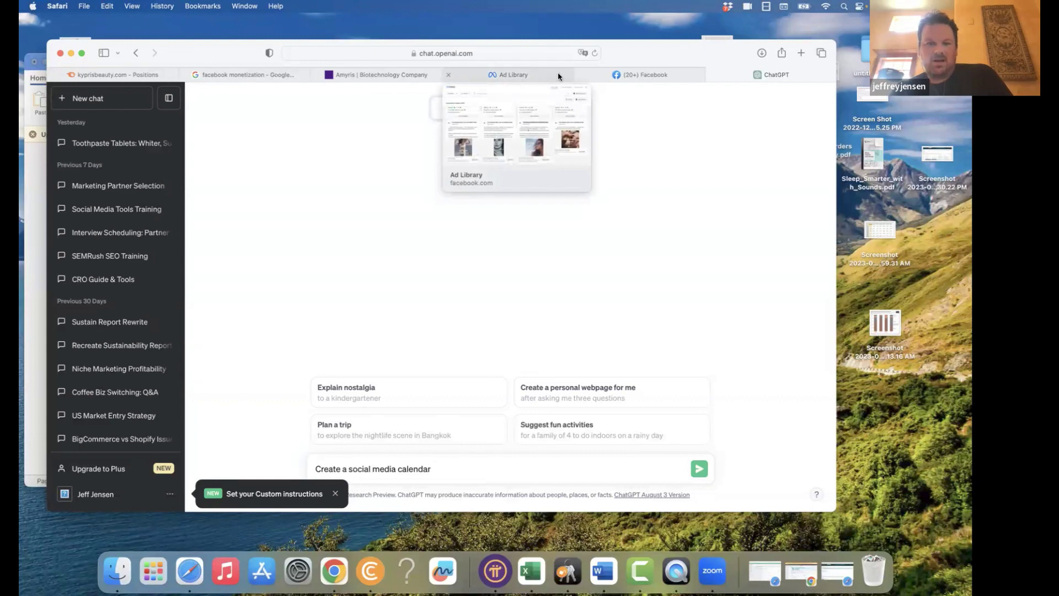
{"action": "left_click", "coordinate": [143, 72]}
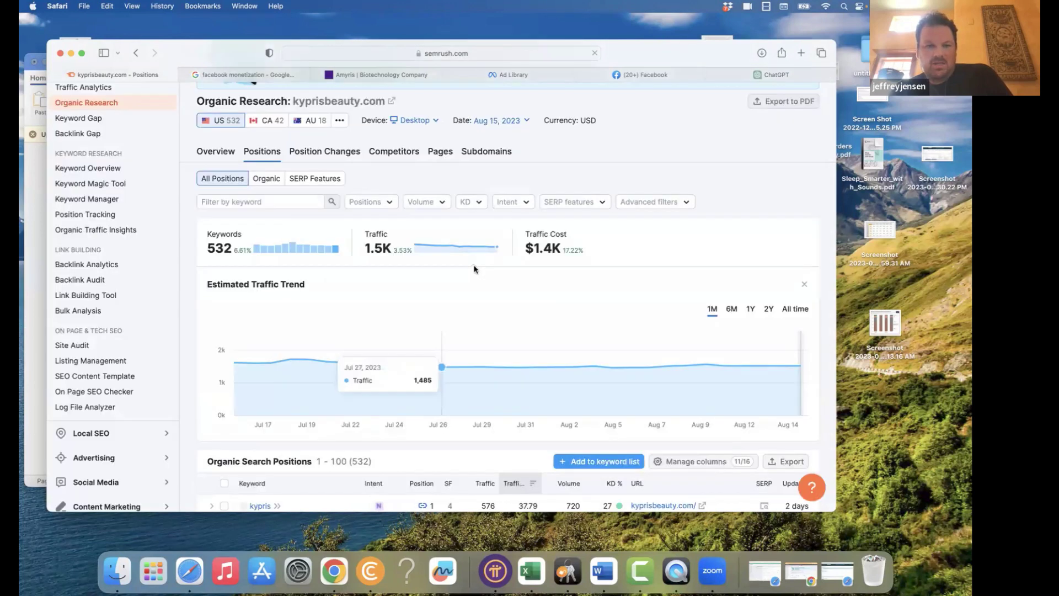
{"action": "scroll", "coordinate": [466, 307], "scroll_direction": "down", "scroll_amount": 1}
{"action": "scroll", "coordinate": [466, 306], "scroll_direction": "down", "scroll_amount": 2}
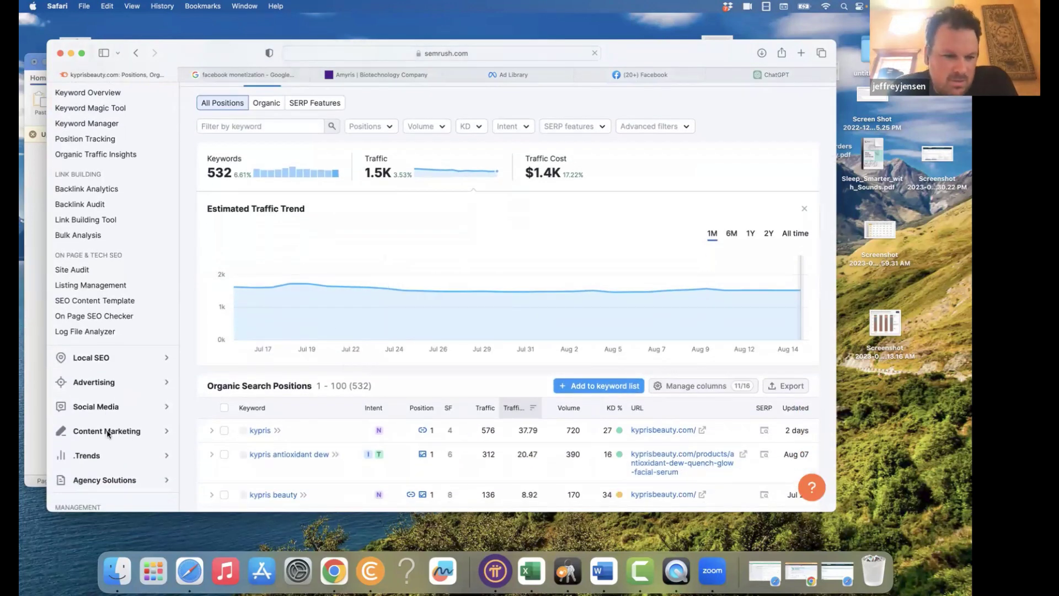
- Return to the ChatGPT draft and continue the prompt with "for Kypris beauty targeting blonde female estheticians"
{"action": "left_click", "coordinate": [802, 78]}
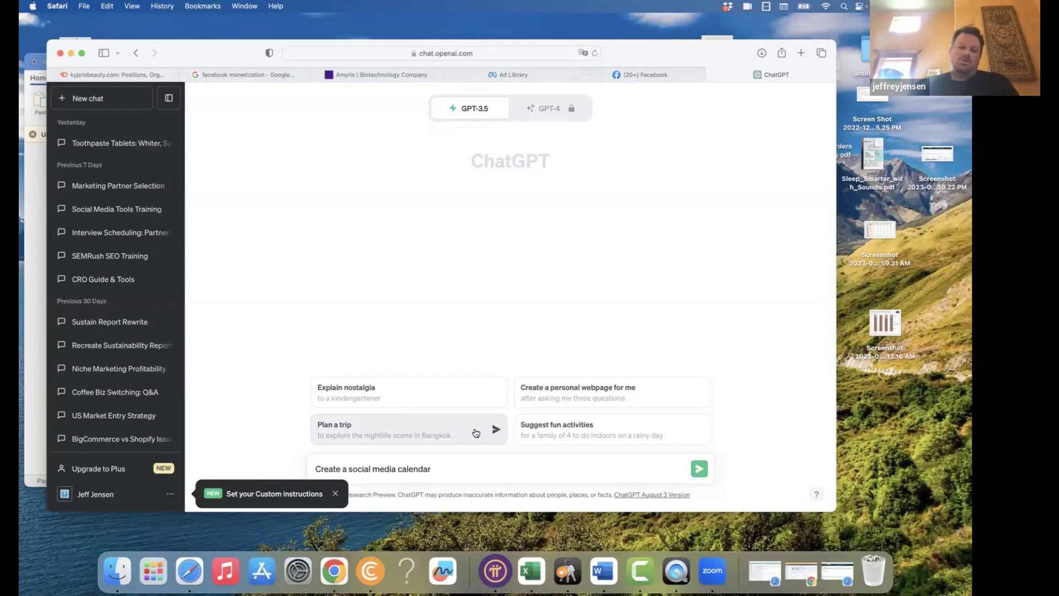
{"action": "type", "text": "for "}
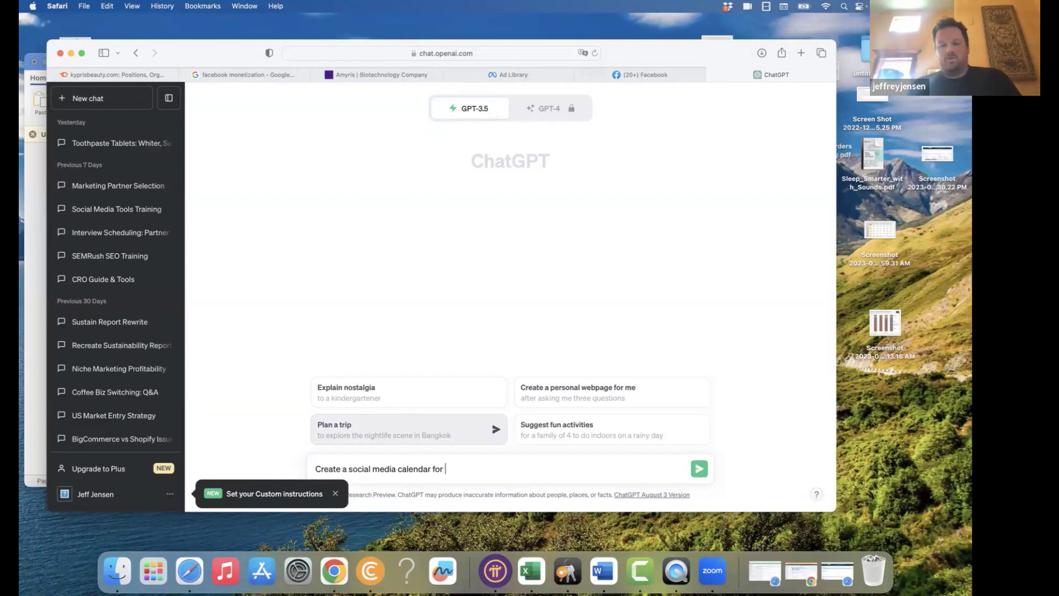
{"action": "type", "text": "Kypris beau"}
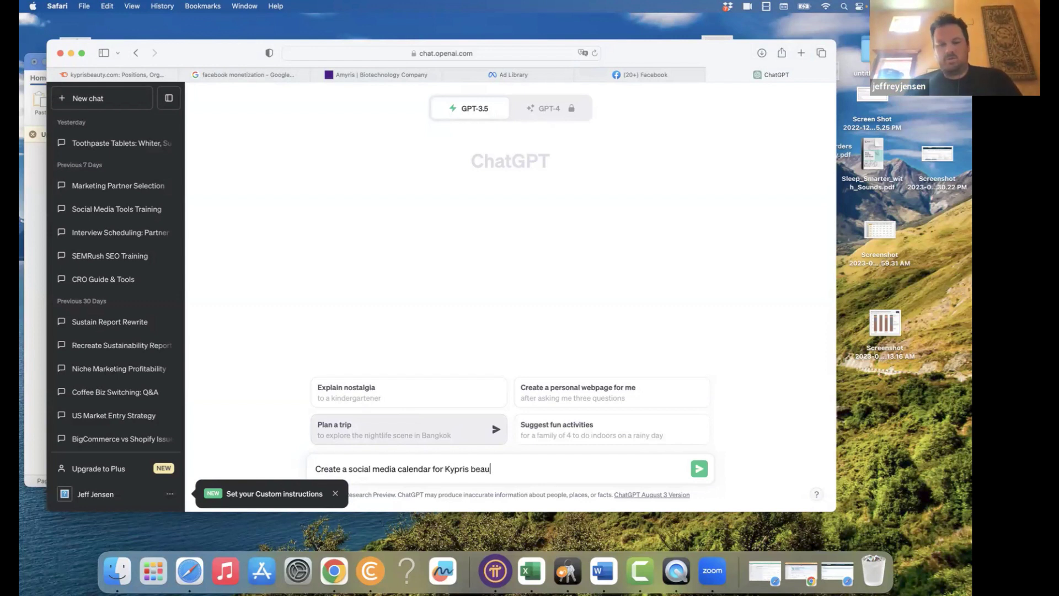
{"action": "type", "text": "ty targeting b"}
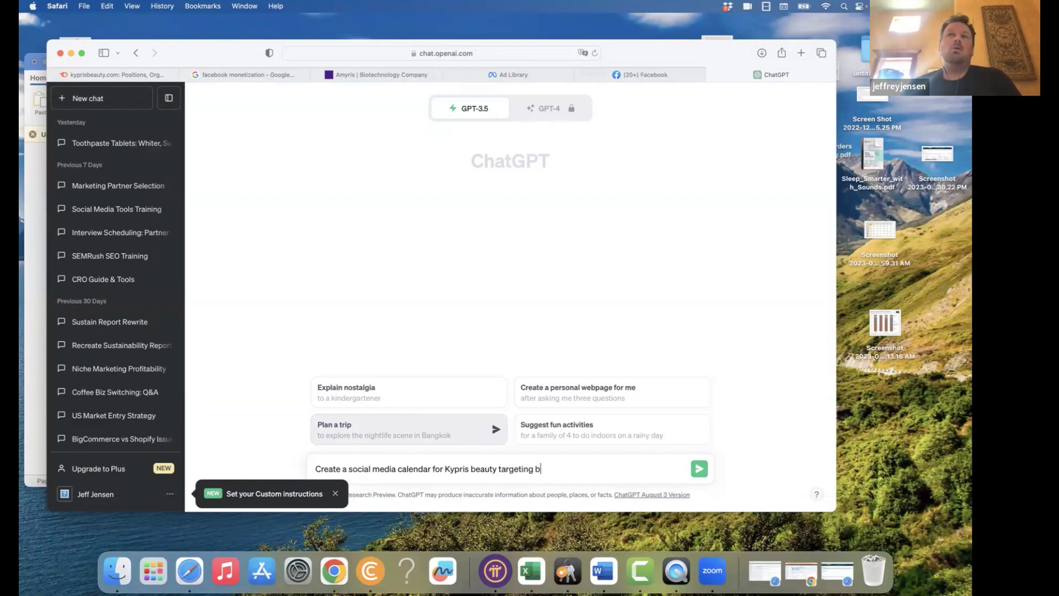
{"action": "type", "text": "londe"}
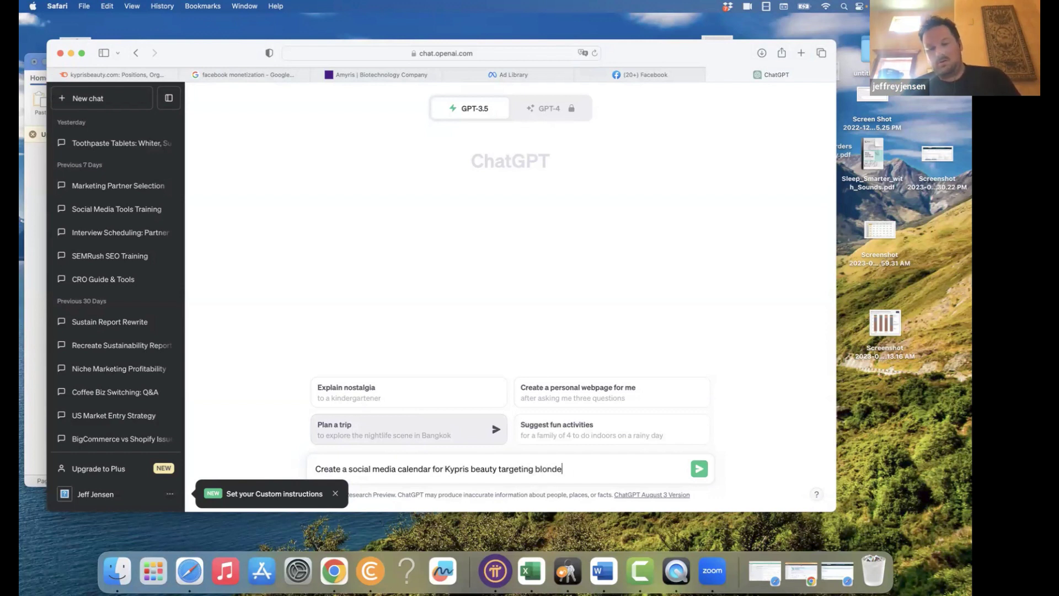
{"action": "type", "text": " female est"}
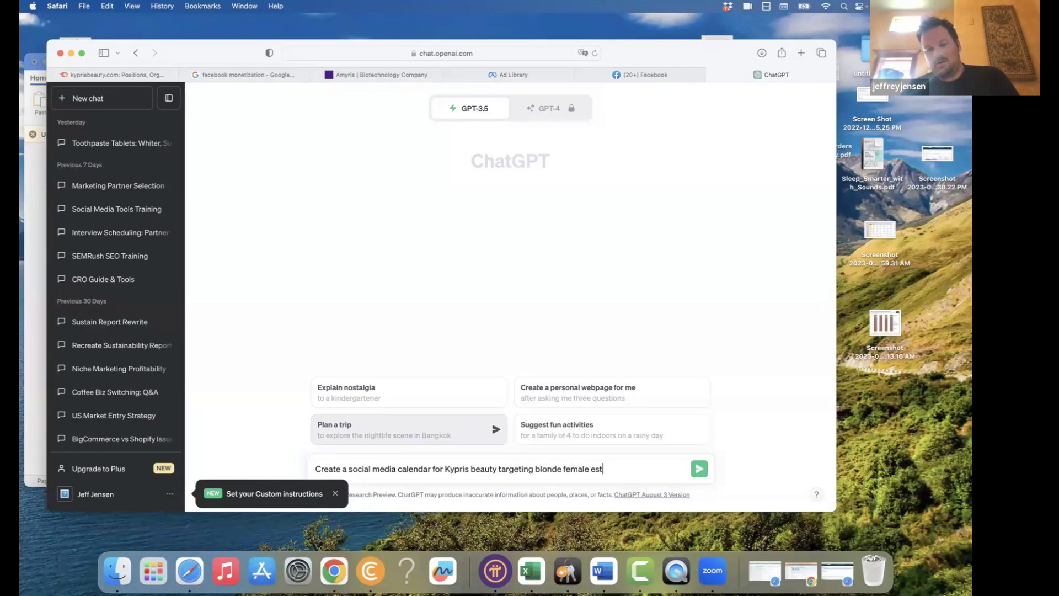
{"action": "type", "text": "heticians"}
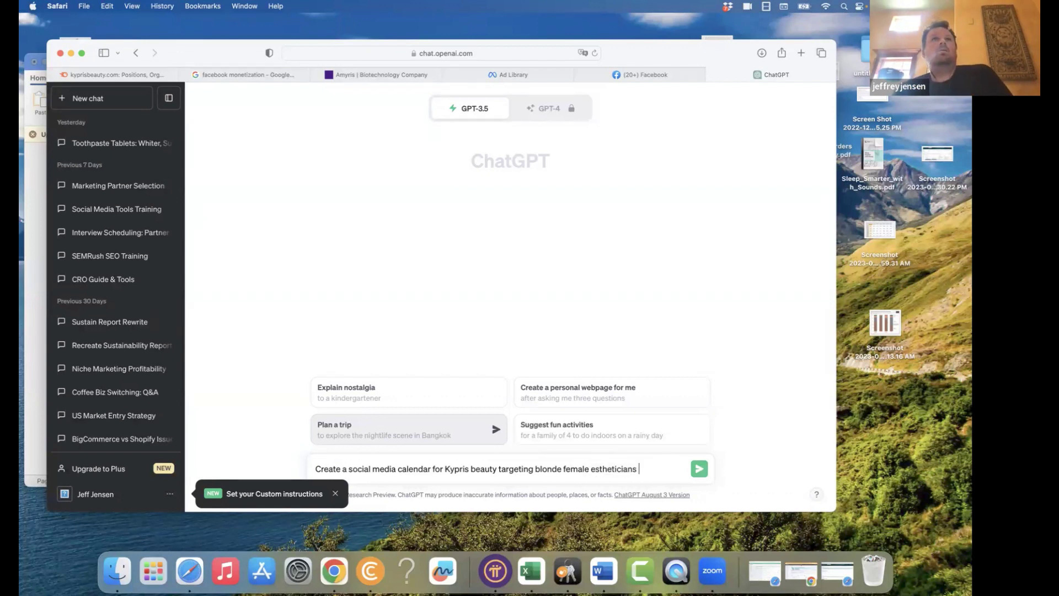
- Extend the prompt with "and utilizing the product for the next 30 days using"
{"action": "type", "text": "and "}
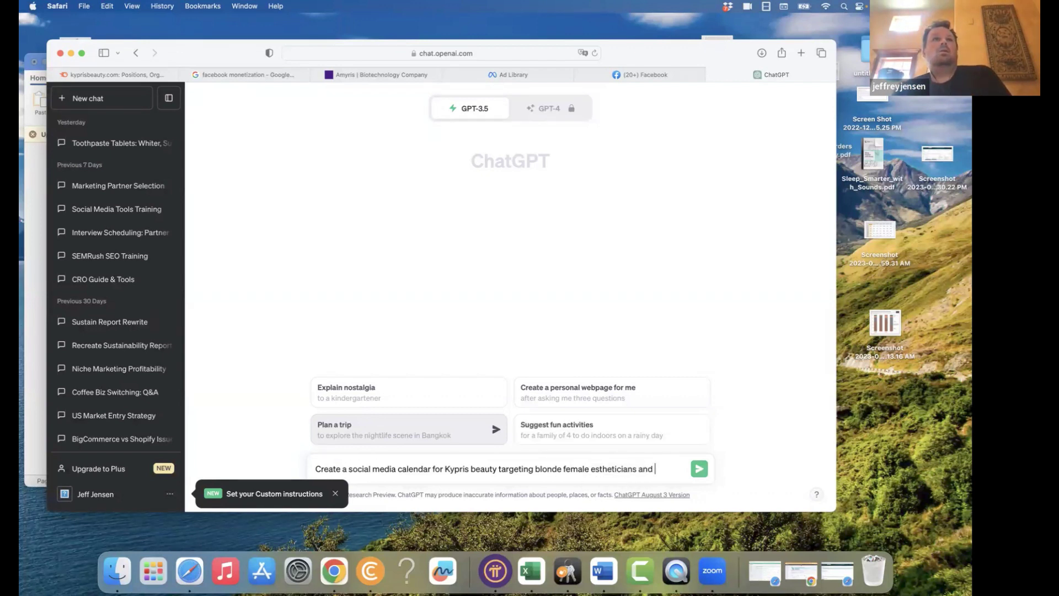
{"action": "type", "text": "util"}
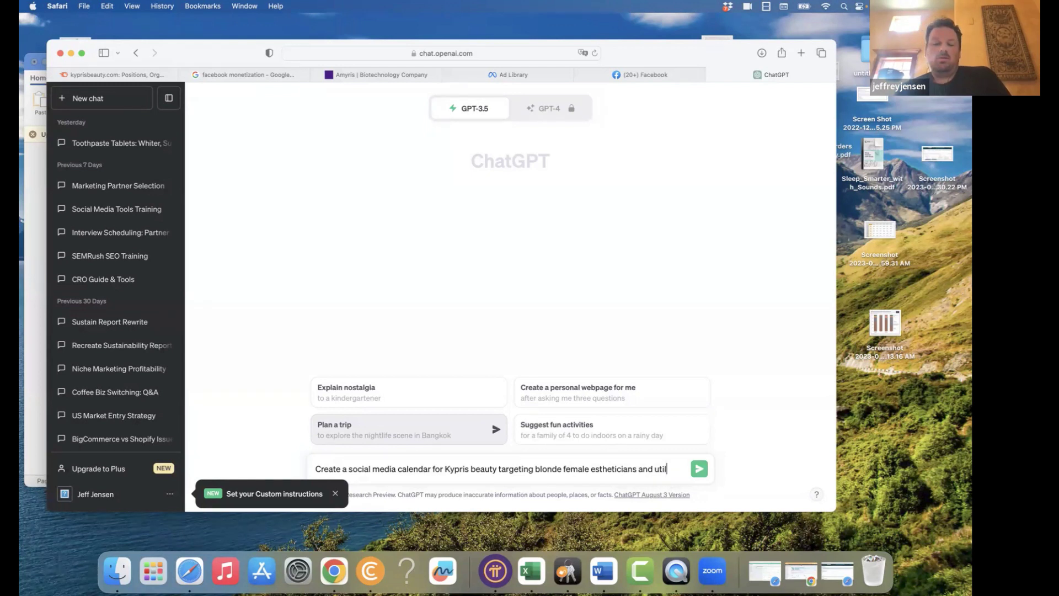
{"action": "type", "text": "izing the product for t"}
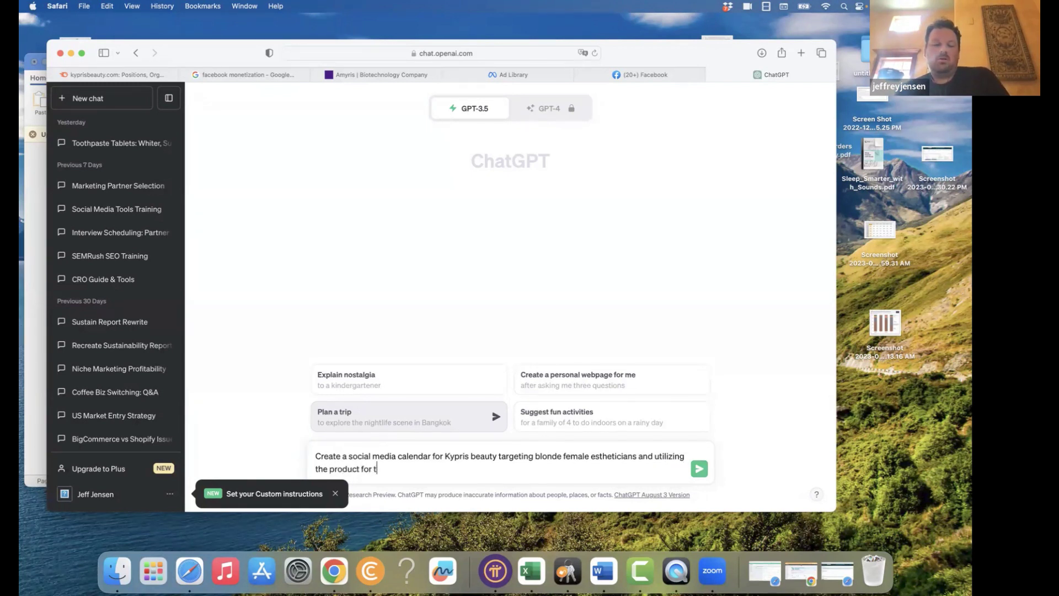
{"action": "type", "text": "he next 30 d"}
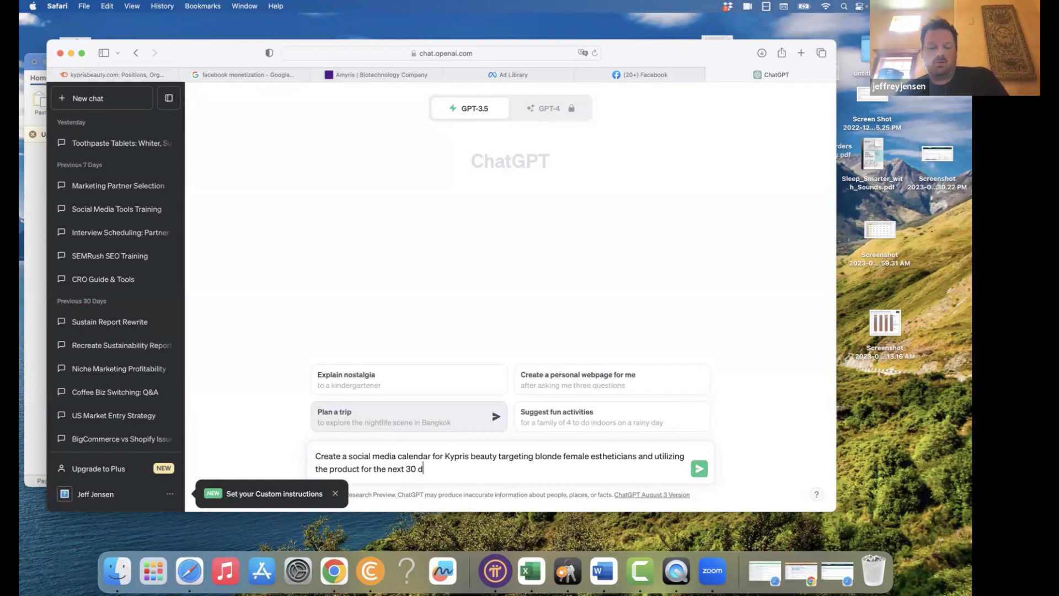
{"action": "type", "text": "ays using "}
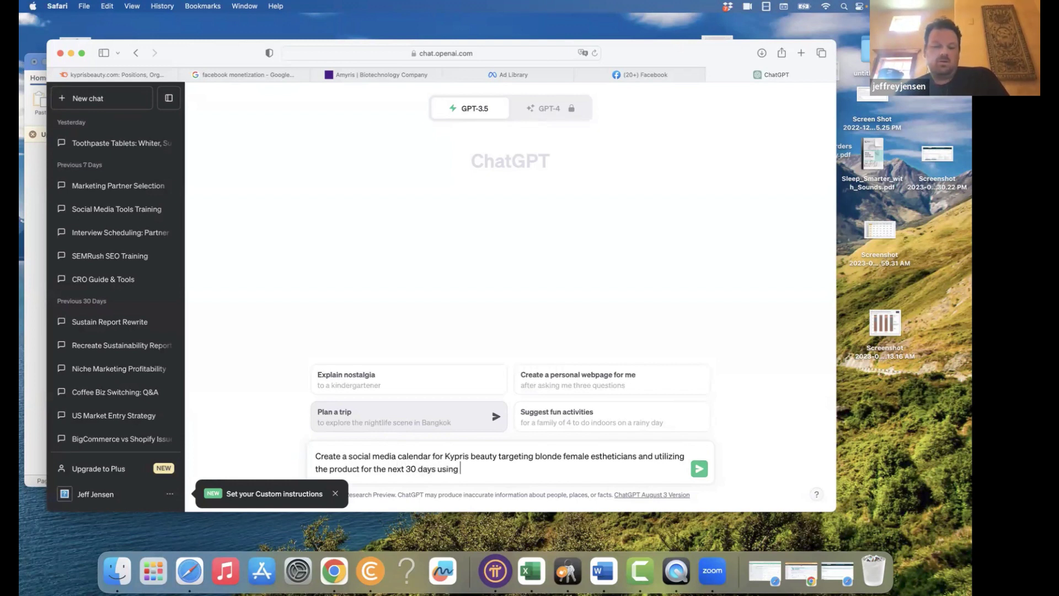
- Specify the posting frequency and platform in the prompt as "3 - 6 posts per week on Instagram."
{"action": "type", "text": "3 posts"}
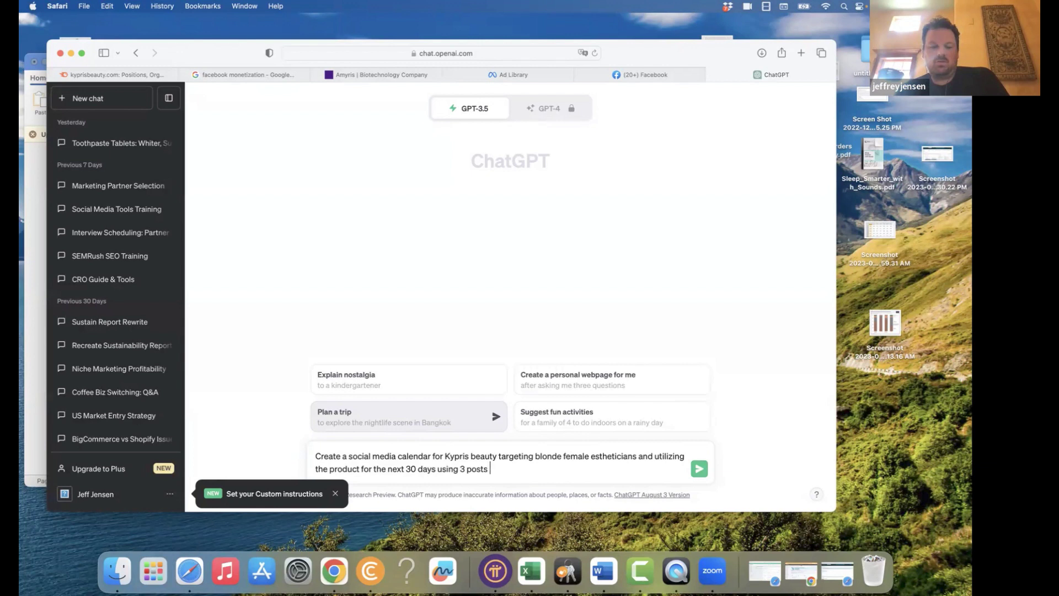
{"action": "left_click", "coordinate": [466, 469]}
{"action": "type", "text": "- 6"}
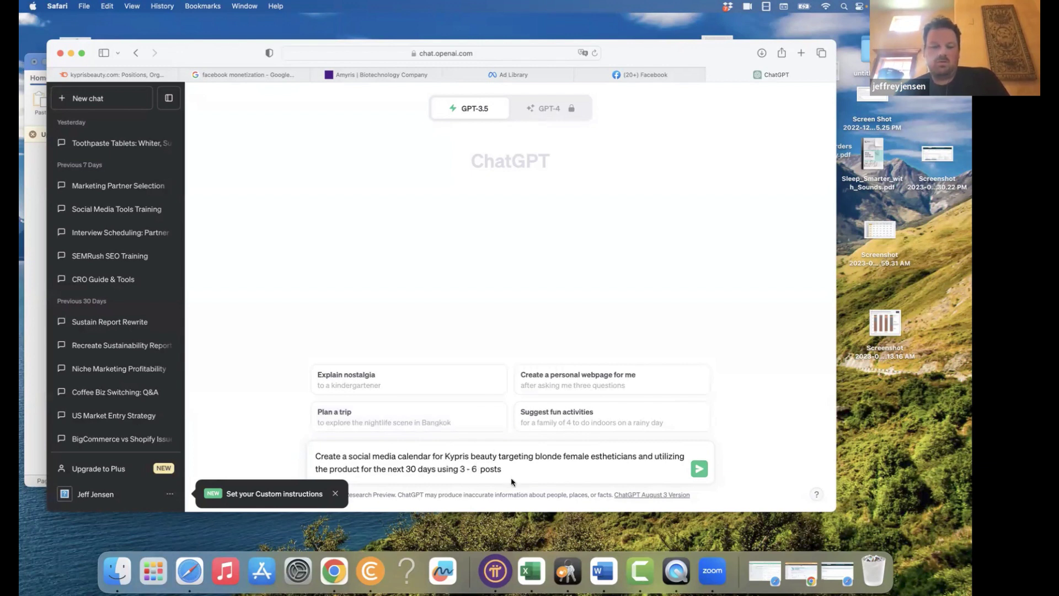
{"action": "key", "text": "BackSpace"}
{"action": "left_click", "coordinate": [517, 469]}
{"action": "type", "text": "per "}
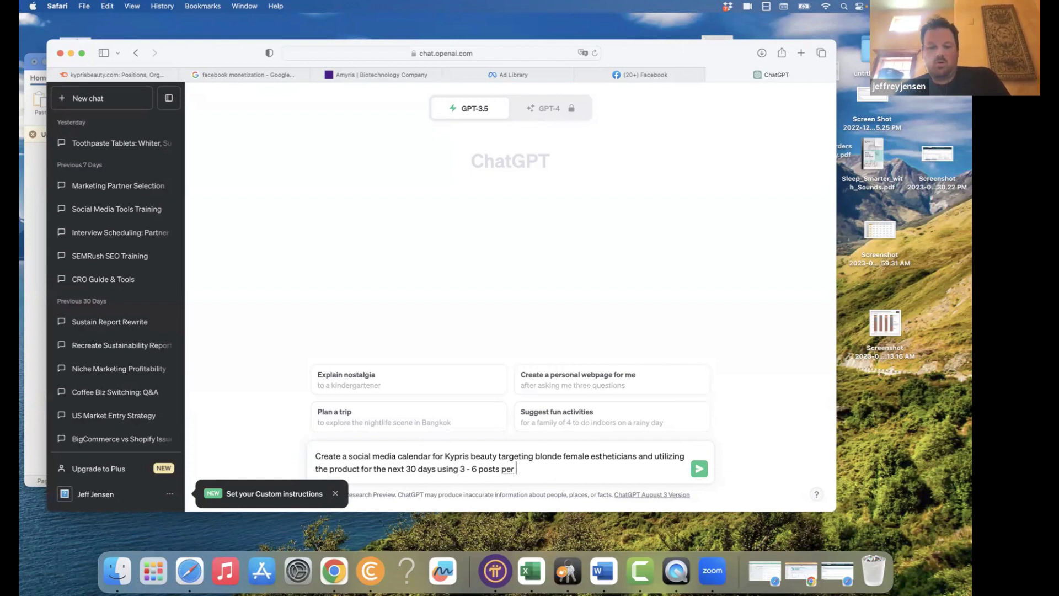
{"action": "type", "text": "week on"}
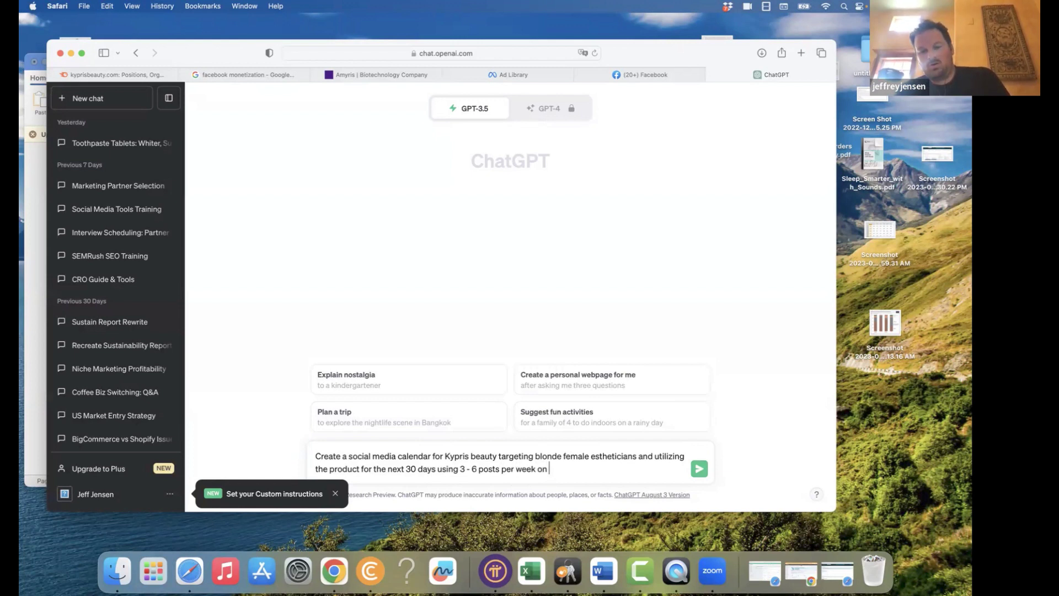
{"action": "type", "text": " Instagram "}
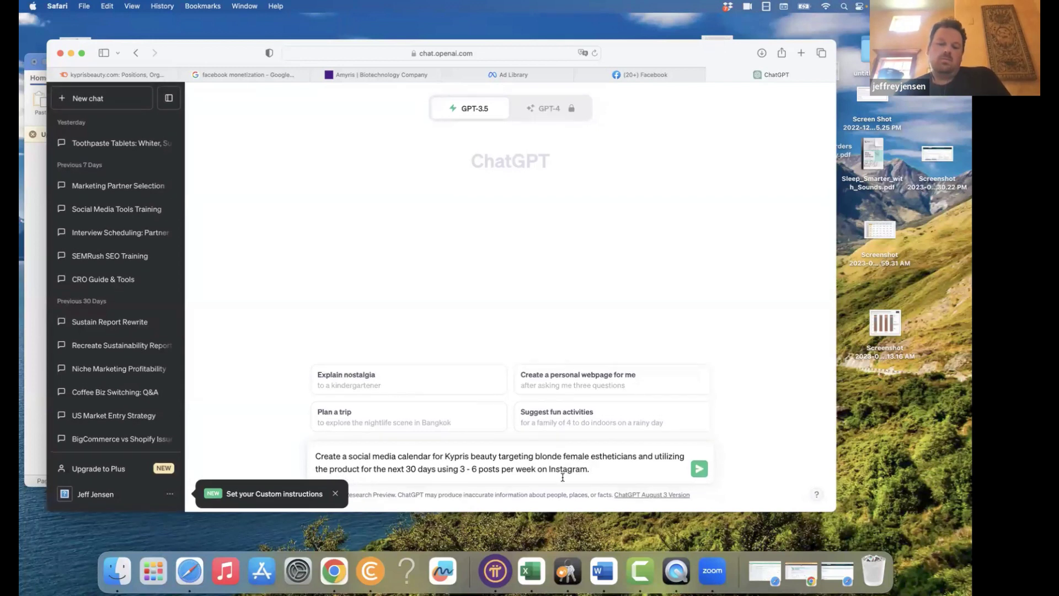
- Add the content request "Include video ideas, best practices" to the prompt
{"action": "type", "text": " Include"}
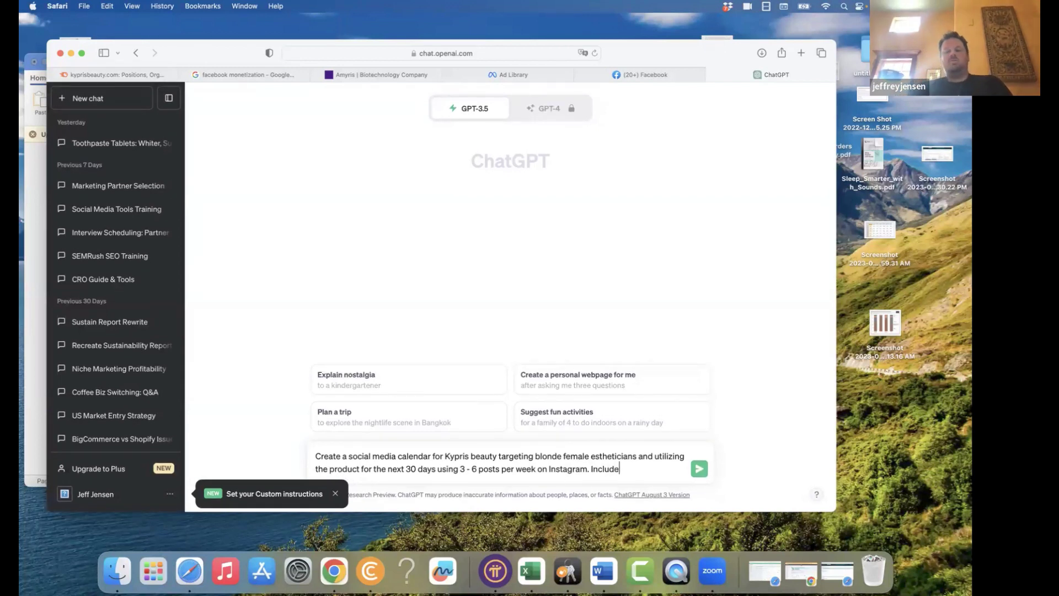
{"action": "type", "text": " video di"}
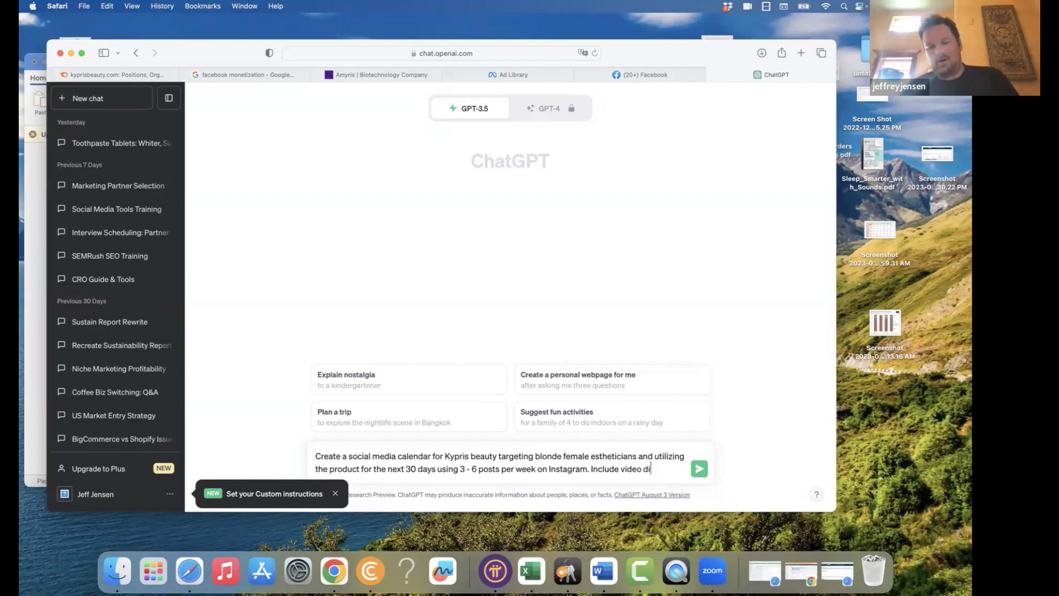
{"action": "key", "text": "BackSpace"}
{"action": "key", "text": "BackSpace"}
{"action": "type", "text": "ideas"}
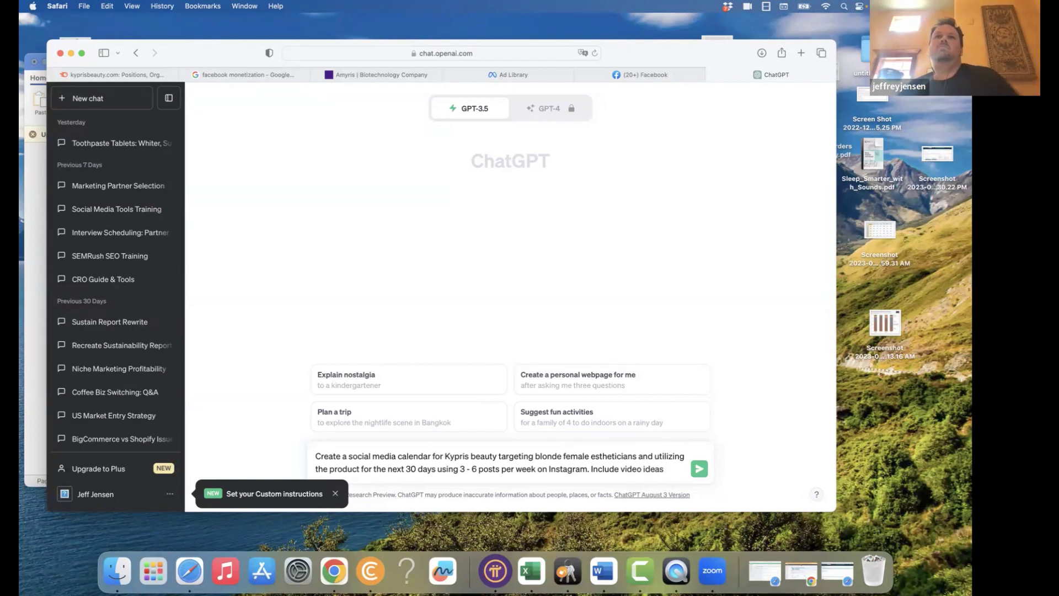
{"action": "type", "text": ", best"}
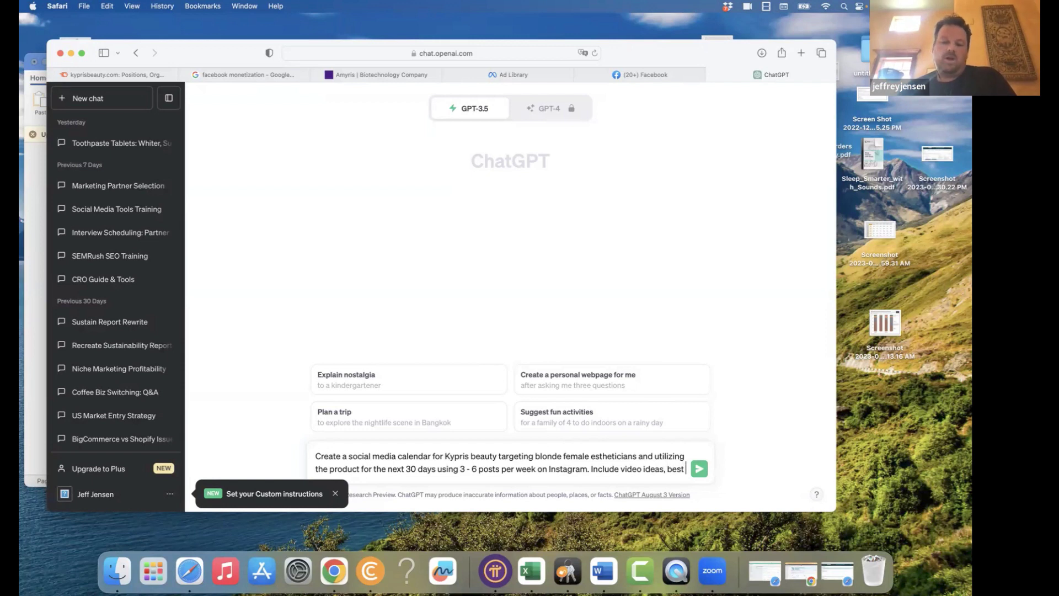
{"action": "type", "text": " practices "}
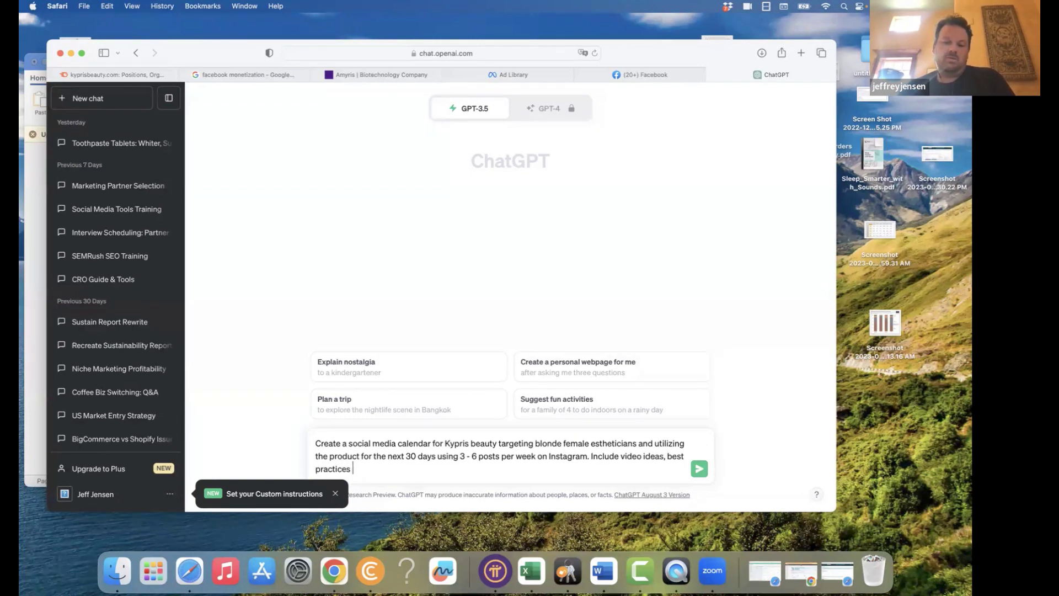
- Finish the prompt with "and how to best promote the product" and send it
{"action": "type", "text": "and"}
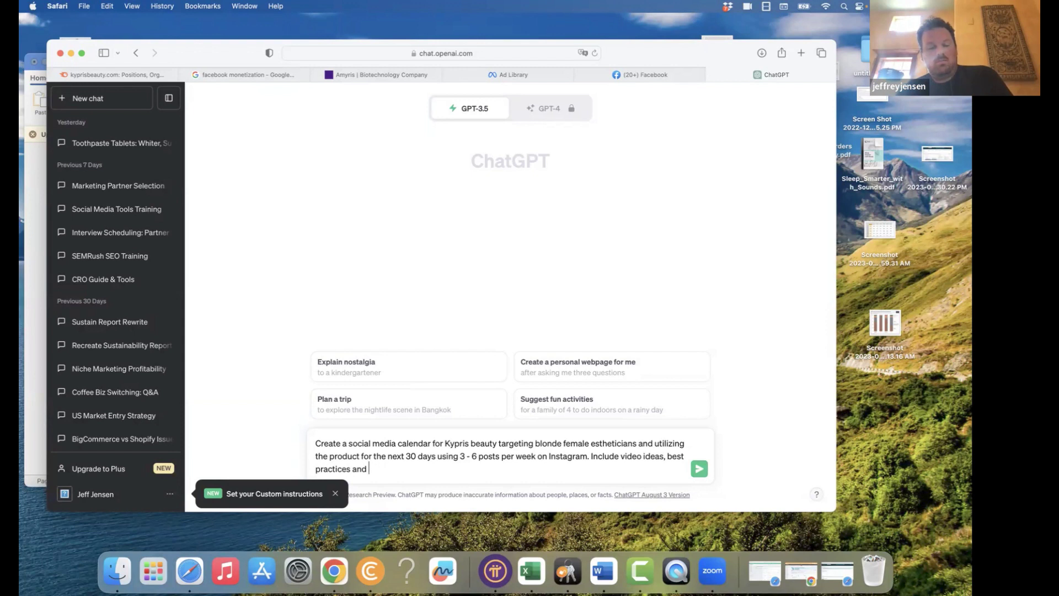
{"action": "type", "text": "what"}
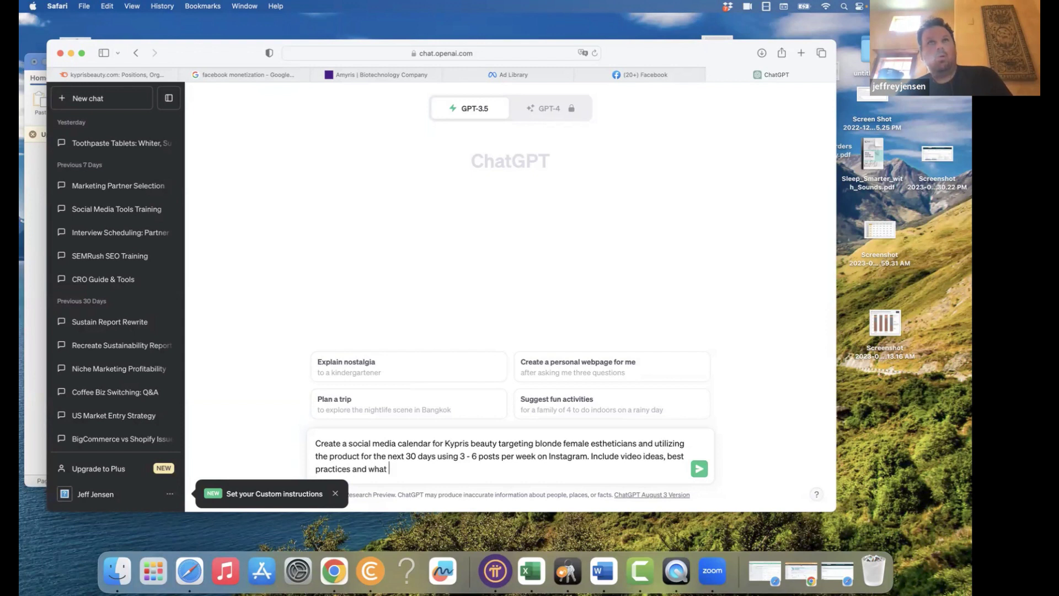
{"action": "key", "text": "BackSpace"}
{"action": "key", "text": "BackSpace"}
{"action": "key", "text": "BackSpace"}
{"action": "key", "text": "BackSpace"}
{"action": "type", "text": "how to best"}
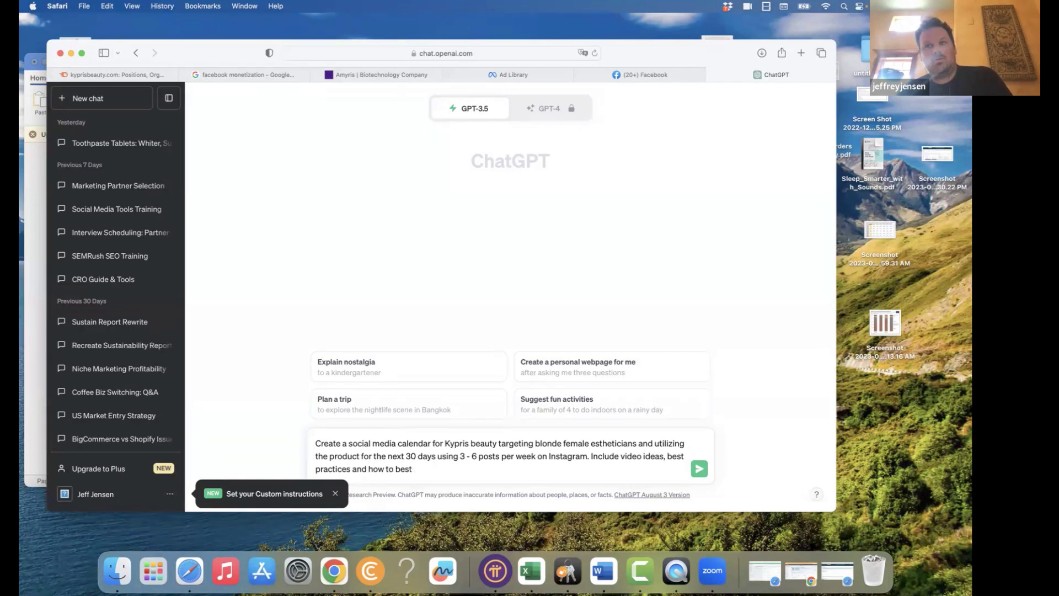
{"action": "type", "text": " promote the produc"}
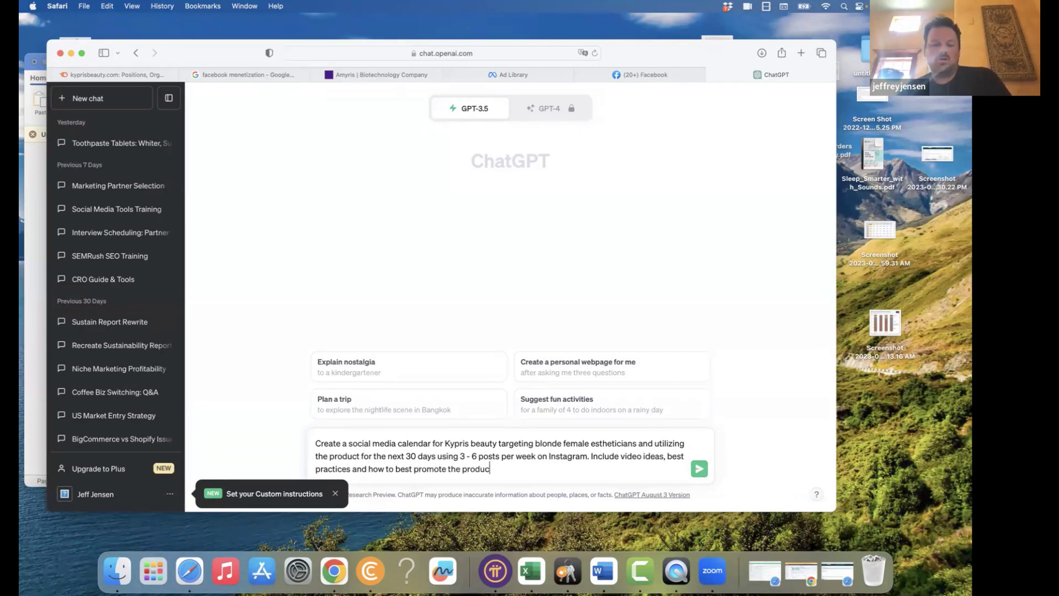
{"action": "type", "text": "t"}
{"action": "key", "text": "Return"}
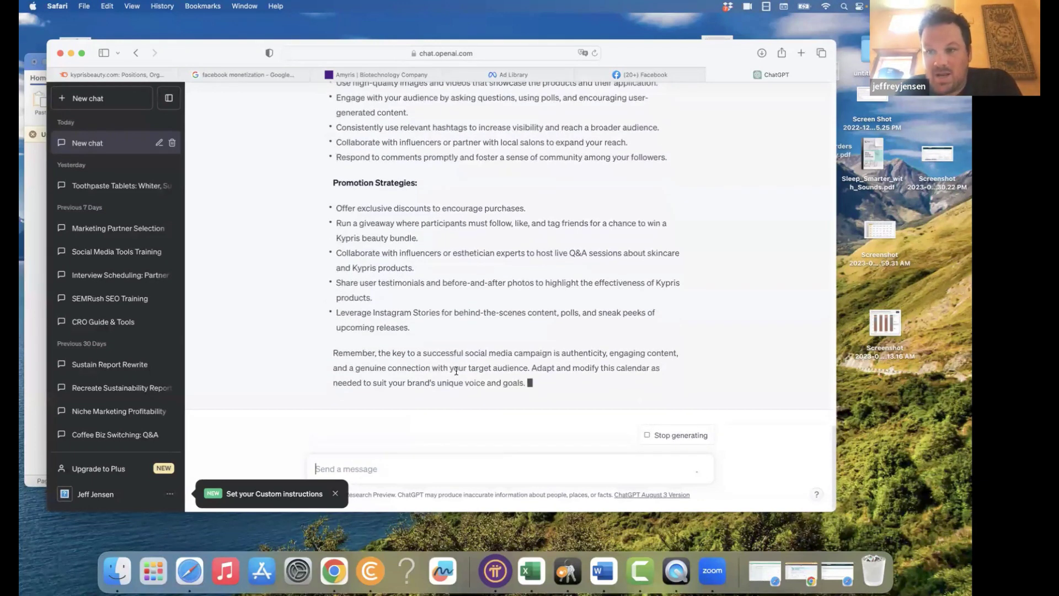
- Go back to the start of the generated calendar and examine Week 1, Day 1's post, image and caption, highlighting the text being read
{"action": "scroll", "coordinate": [456, 371], "scroll_direction": "up", "scroll_amount": 15}
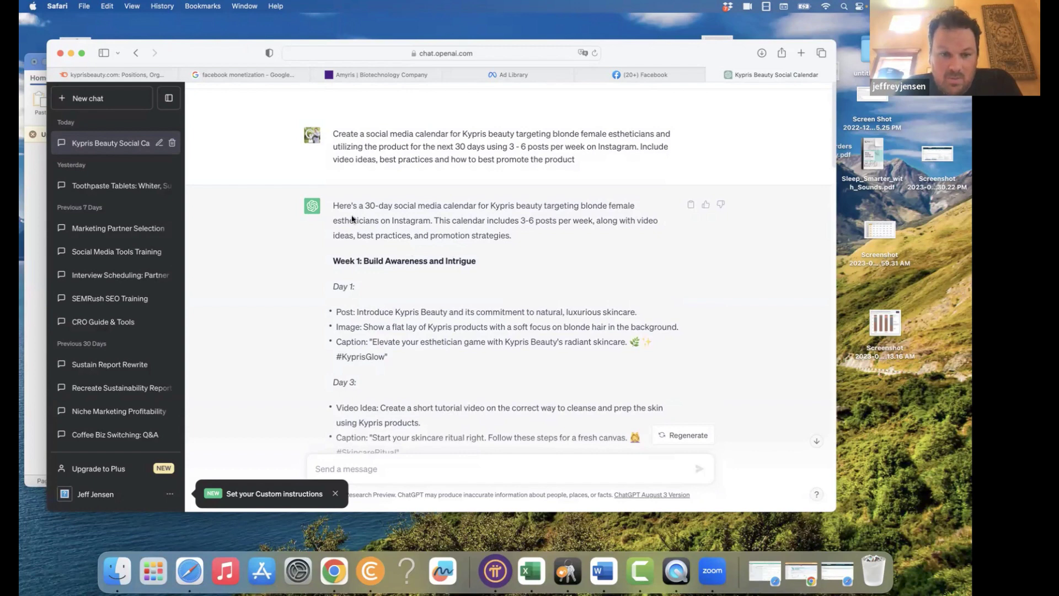
{"action": "scroll", "coordinate": [352, 219], "scroll_direction": "down", "scroll_amount": 2}
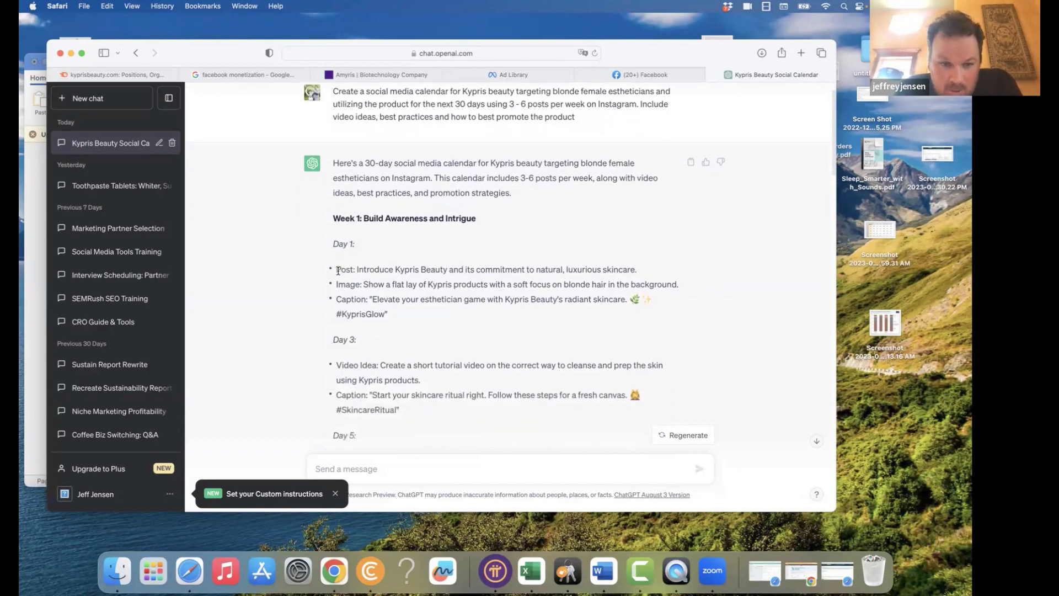
{"action": "left_click_drag", "start_coordinate": [337, 271], "coordinate": [407, 312]}
{"action": "left_click", "coordinate": [406, 312]}
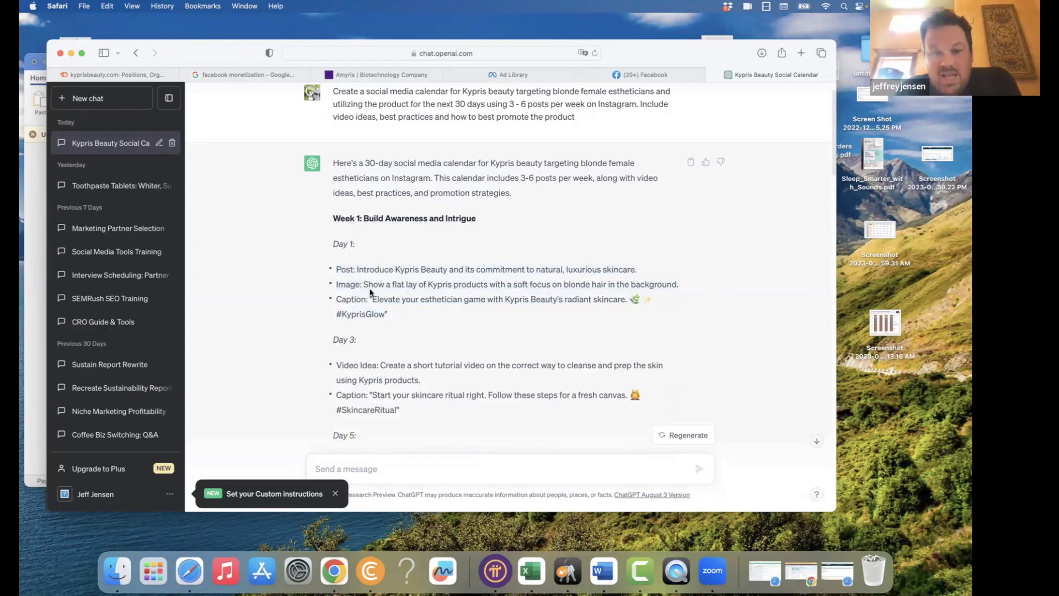
{"action": "left_click_drag", "start_coordinate": [364, 286], "coordinate": [680, 283]}
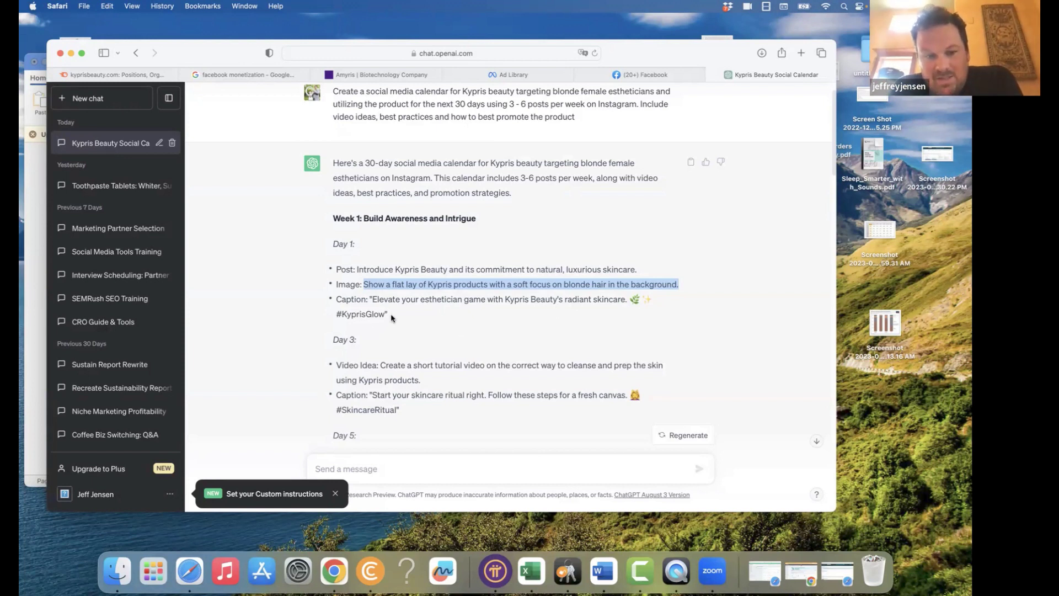
{"action": "left_click_drag", "start_coordinate": [390, 316], "coordinate": [357, 269]}
{"action": "left_click", "coordinate": [444, 308]}
- Review the Day 3 video idea and Day 5 post in Week 1 of the generated calendar
{"action": "scroll", "coordinate": [413, 351], "scroll_direction": "down", "scroll_amount": 1}
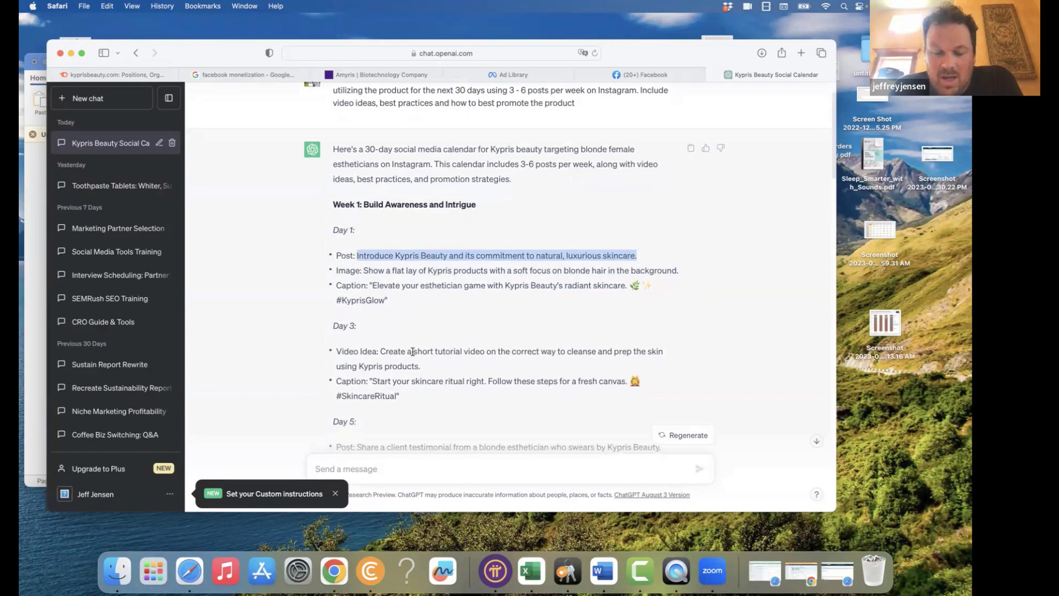
{"action": "scroll", "coordinate": [436, 398], "scroll_direction": "down", "scroll_amount": 1}
{"action": "scroll", "coordinate": [436, 398], "scroll_direction": "down", "scroll_amount": 1}
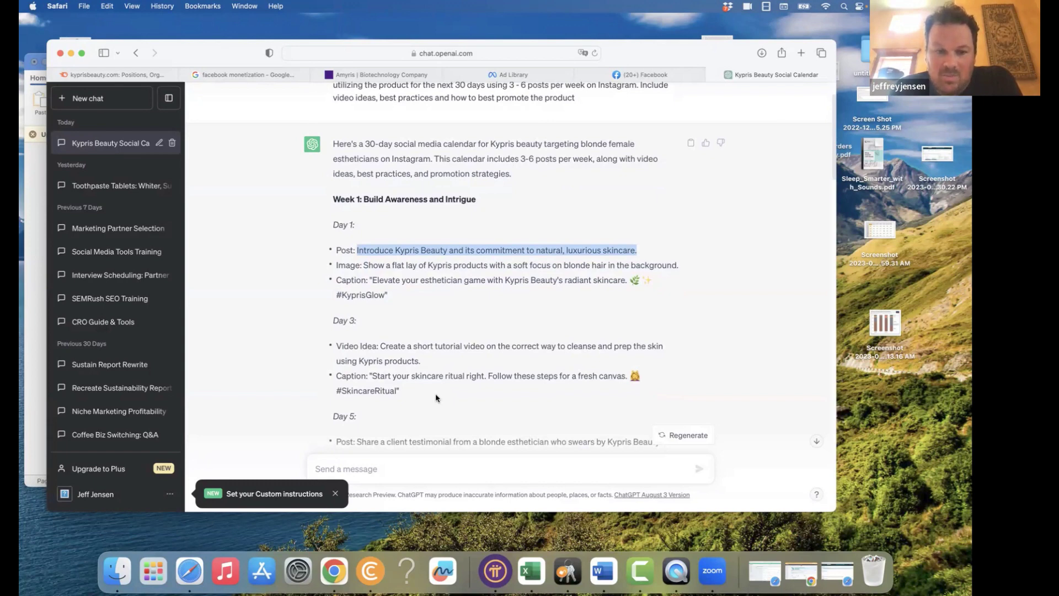
{"action": "scroll", "coordinate": [435, 393], "scroll_direction": "down", "scroll_amount": 3}
{"action": "scroll", "coordinate": [459, 303], "scroll_direction": "up", "scroll_amount": 1}
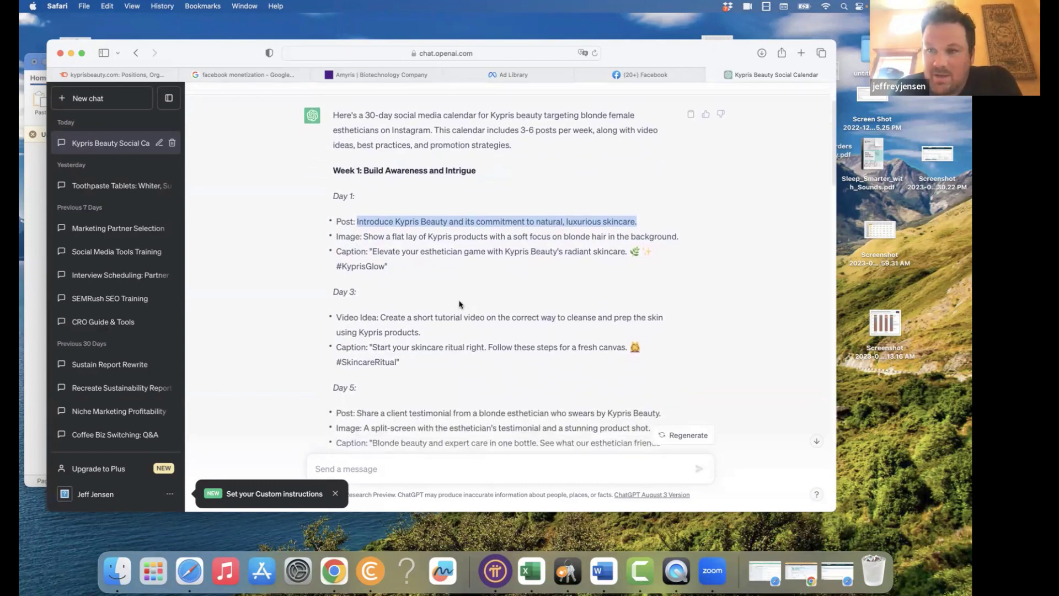
{"action": "scroll", "coordinate": [459, 304], "scroll_direction": "up", "scroll_amount": 2}
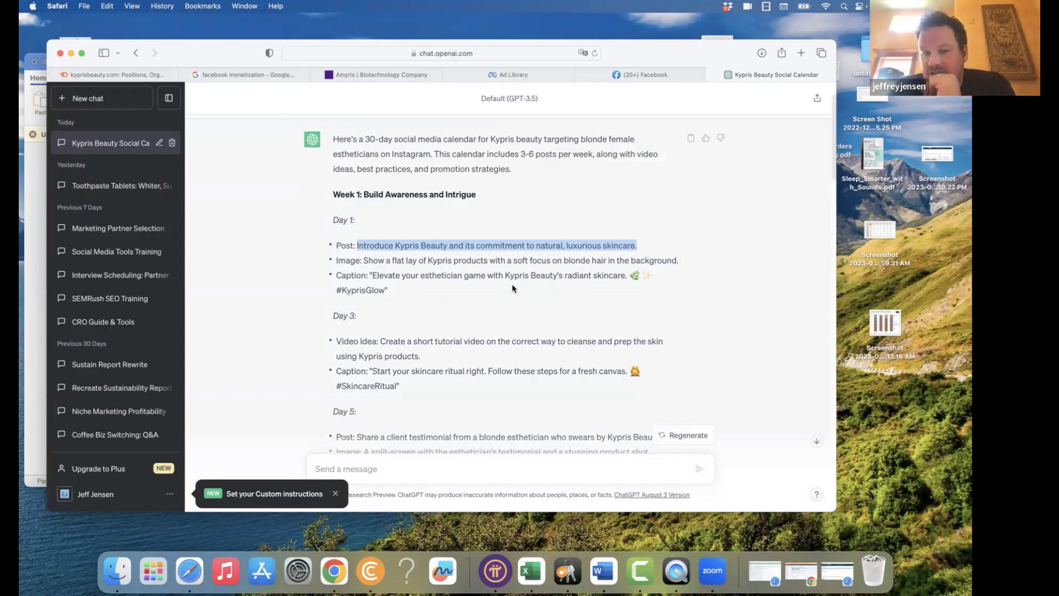
- Open instagram.com in a new browser tab and search Instagram for hashtags starting with "#skin"
{"action": "left_click", "coordinate": [801, 53]}
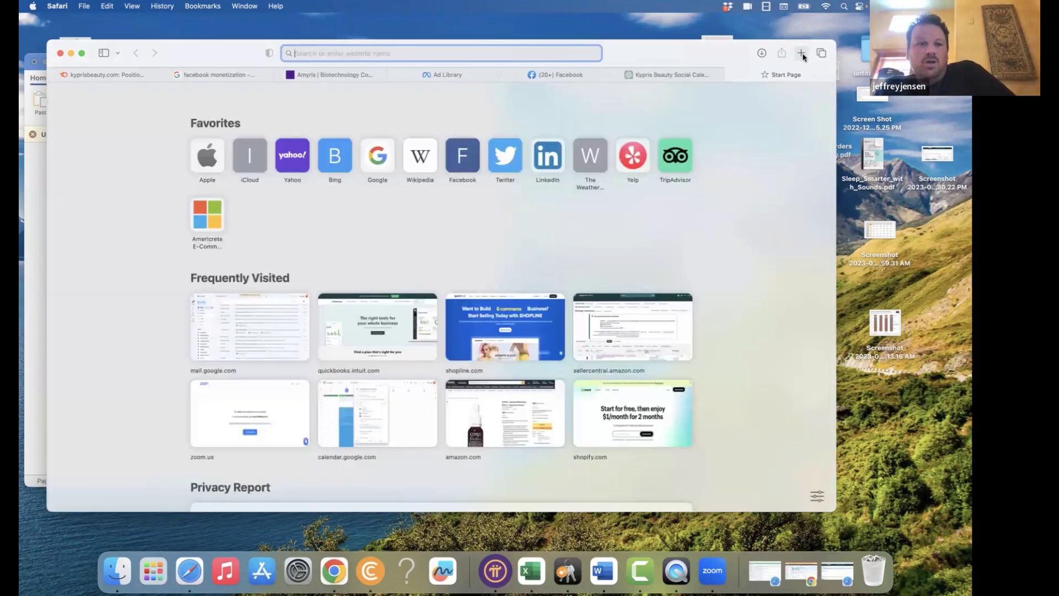
{"action": "type", "text": "instagram.com"}
{"action": "key", "text": "Return"}
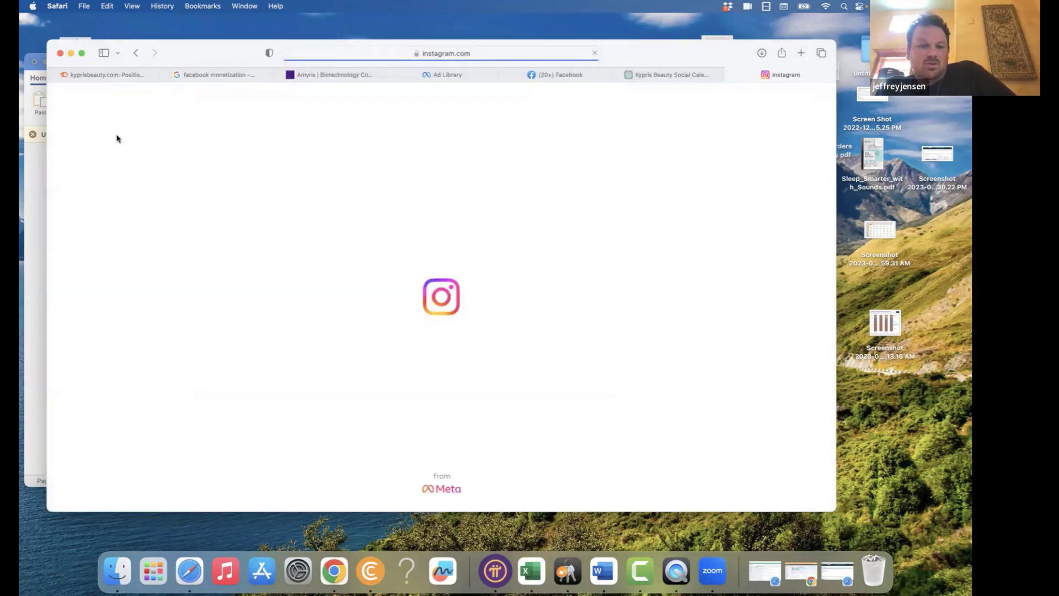
{"action": "left_click", "coordinate": [87, 180]}
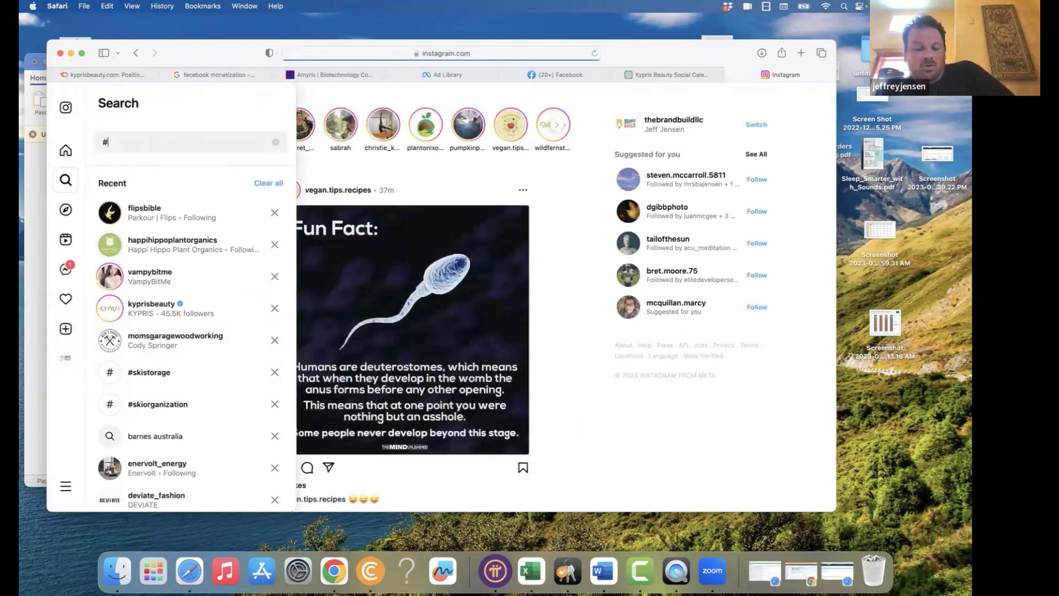
{"action": "type", "text": "skin"}
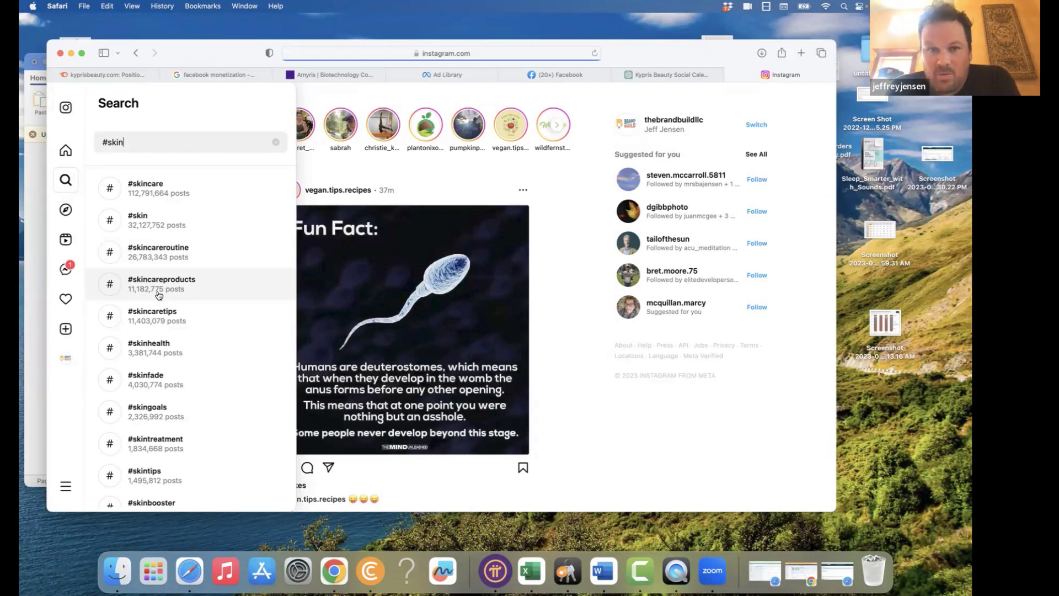
- Go to facebook.com in the same tab and start a Facebook search beginning with "@"
{"action": "left_click", "coordinate": [480, 54]}
{"action": "type", "text": "facebook.com — Facebook"}
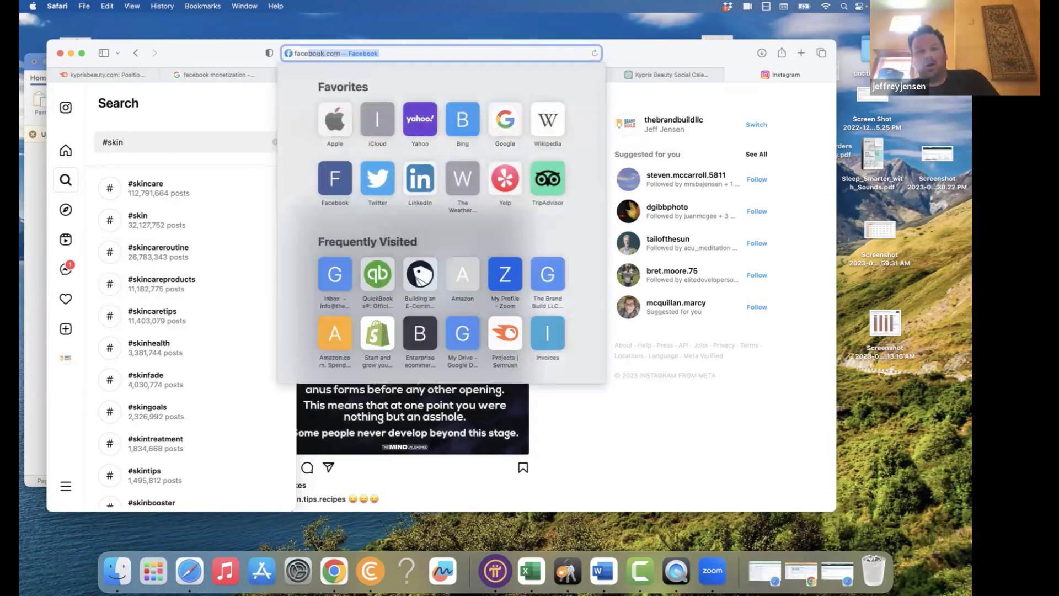
{"action": "key", "text": "Return"}
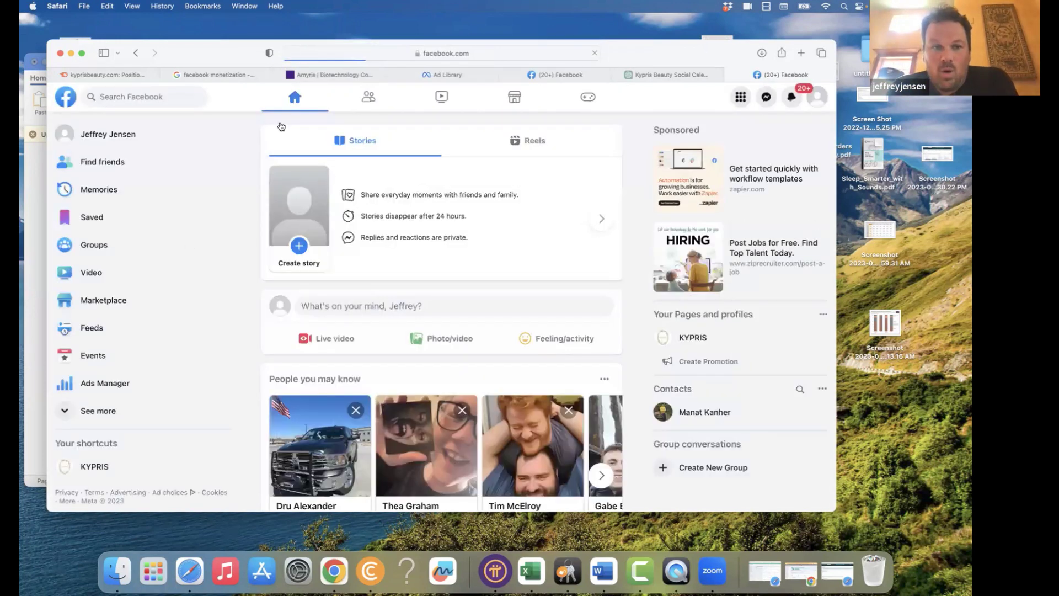
{"action": "type", "text": "/"}
{"action": "type", "text": "@"}
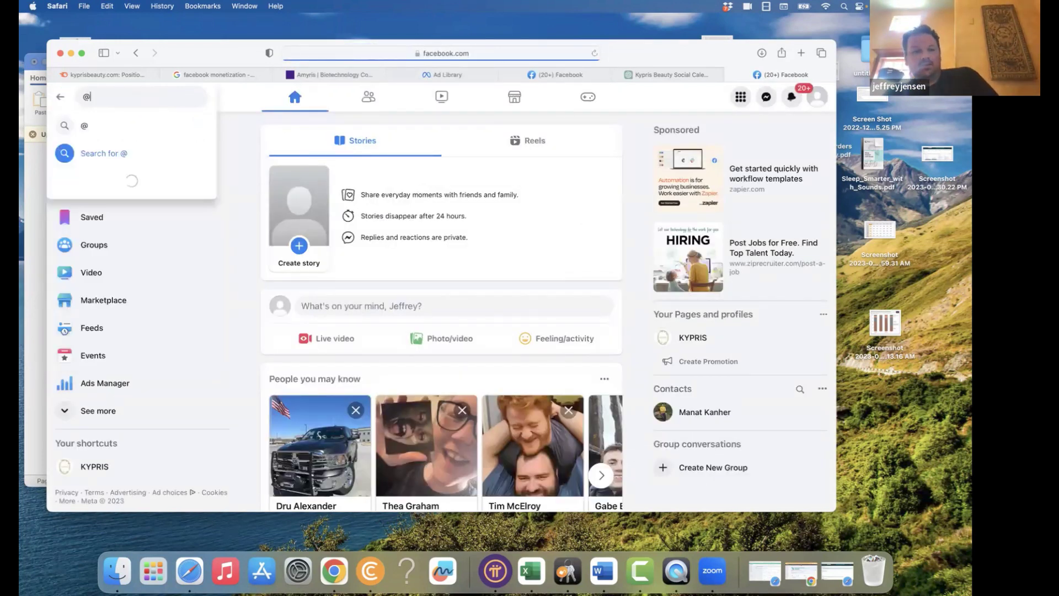
- Search Facebook for the hashtag #skincar
{"action": "key", "text": "BackSpace"}
{"action": "type", "text": "#"}
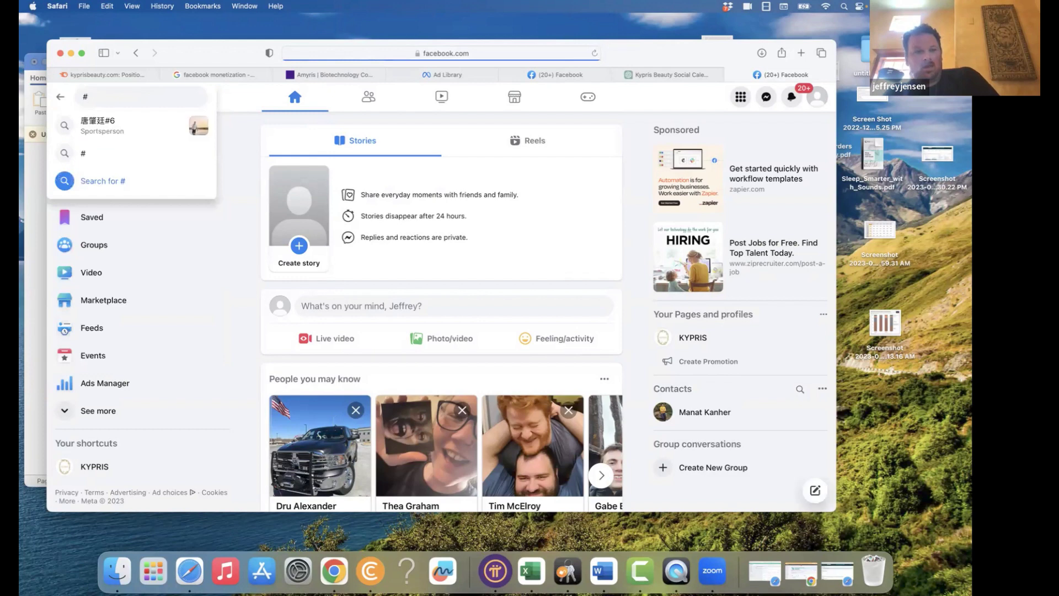
{"action": "type", "text": "skin"}
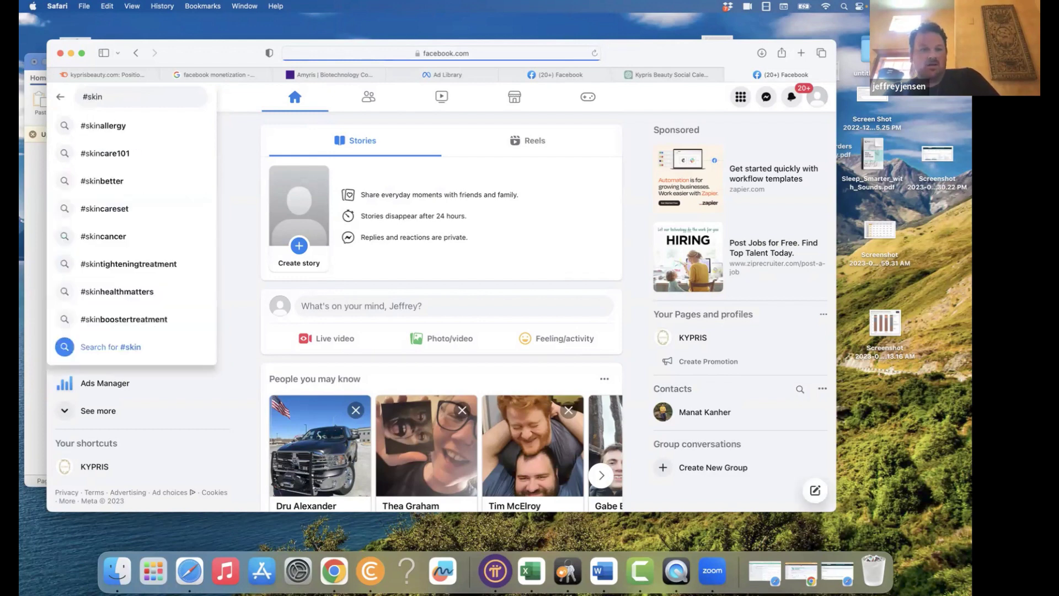
{"action": "type", "text": "car"}
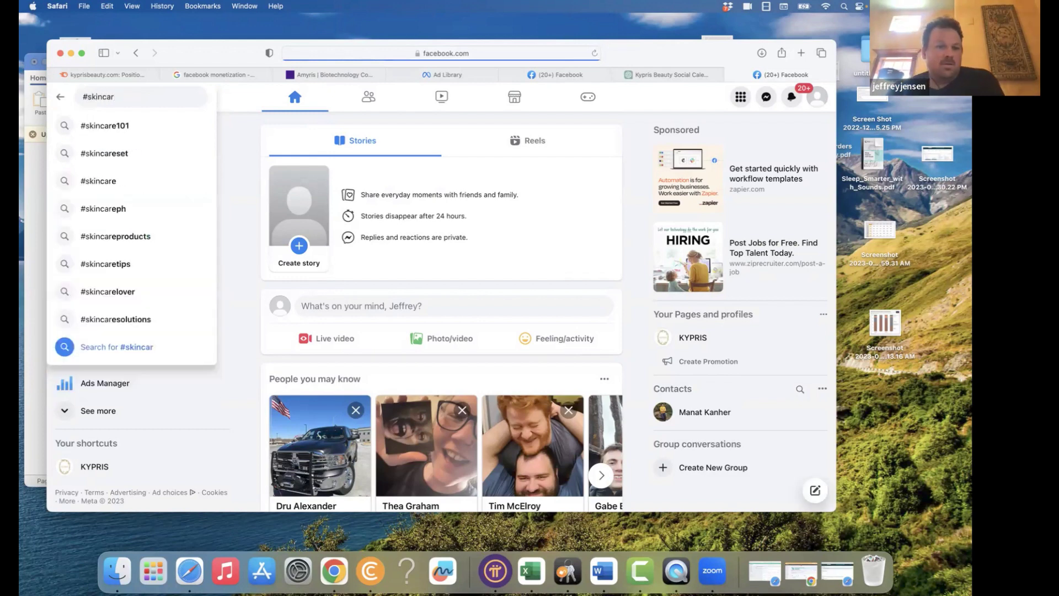
{"action": "key", "text": "Return"}
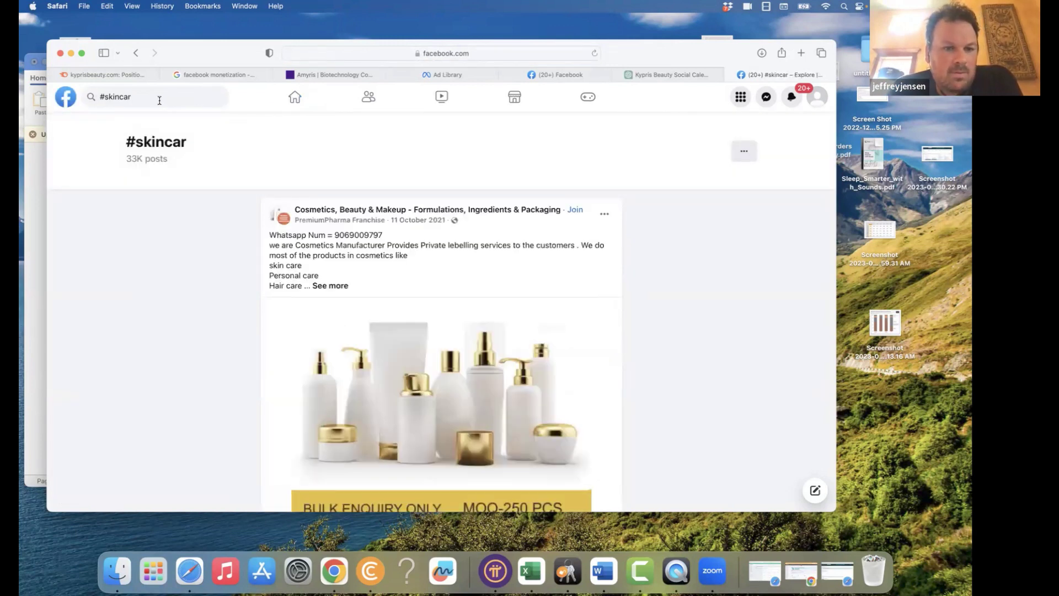
- Open the suggested hashtag #skincareluxury from the Facebook search and check its post count
{"action": "left_click", "coordinate": [160, 101]}
{"action": "scroll", "coordinate": [546, 342], "scroll_direction": "down", "scroll_amount": 5}
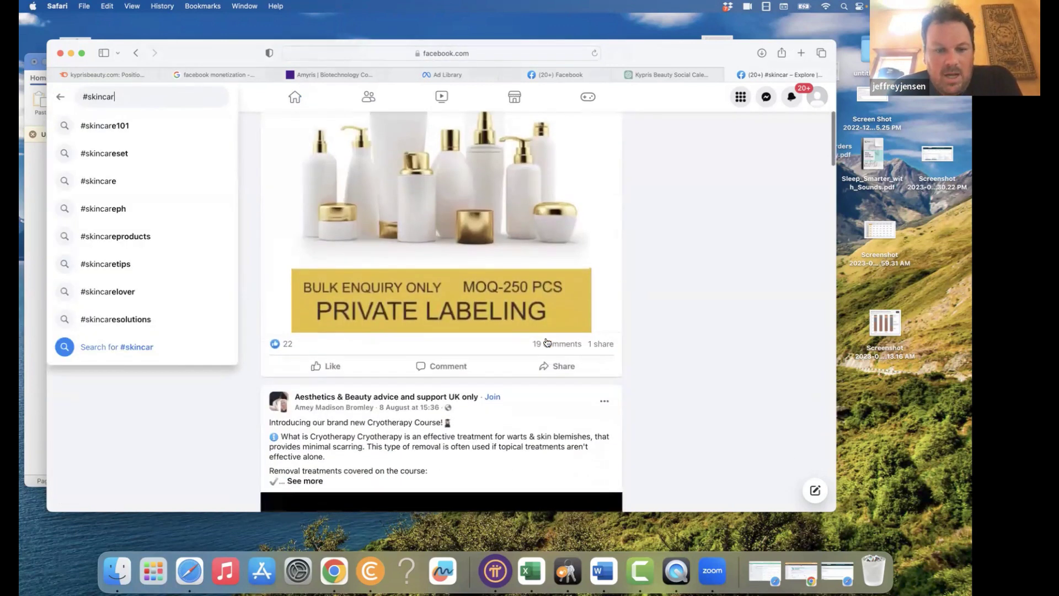
{"action": "scroll", "coordinate": [545, 342], "scroll_direction": "up", "scroll_amount": 5}
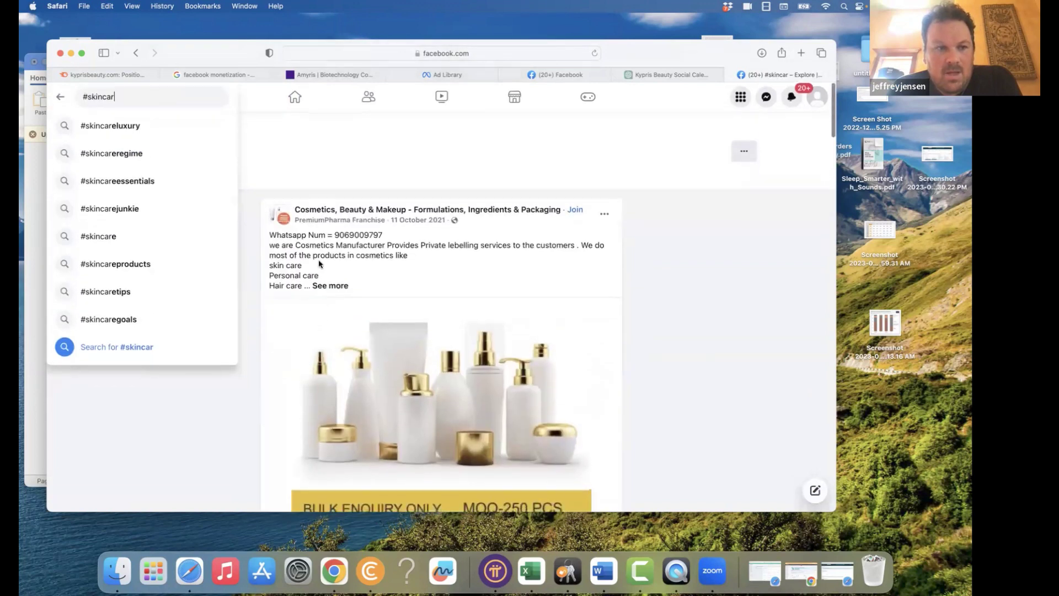
{"action": "left_click", "coordinate": [143, 127]}
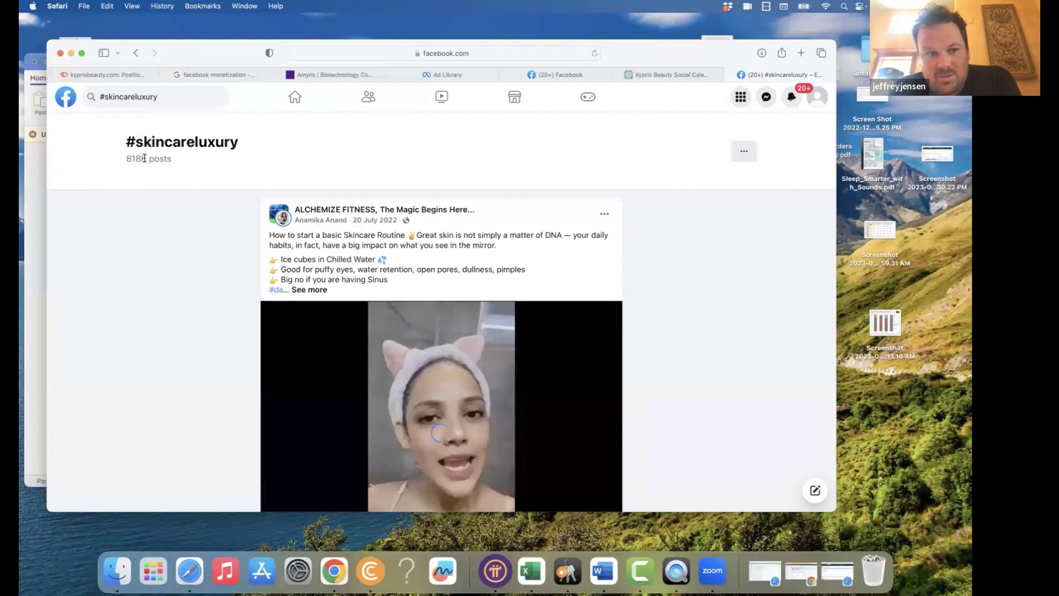
{"action": "left_click_drag", "start_coordinate": [145, 158], "coordinate": [118, 160]}
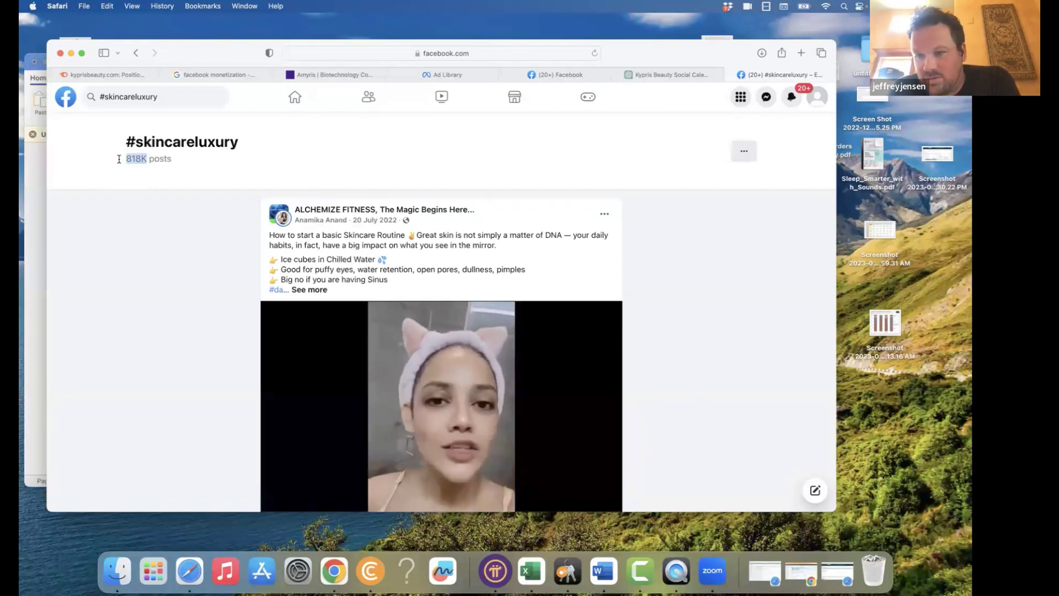
- Look through the posts published under the #skincareluxury hashtag
{"action": "left_click", "coordinate": [166, 98]}
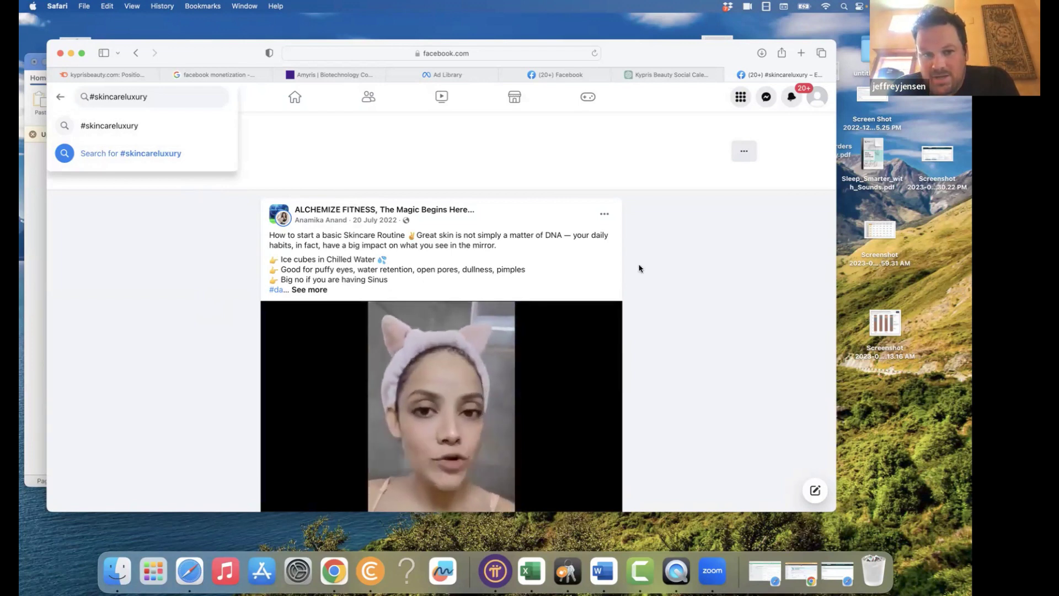
{"action": "scroll", "coordinate": [630, 266], "scroll_direction": "down", "scroll_amount": 6}
{"action": "scroll", "coordinate": [640, 268], "scroll_direction": "down", "scroll_amount": 2}
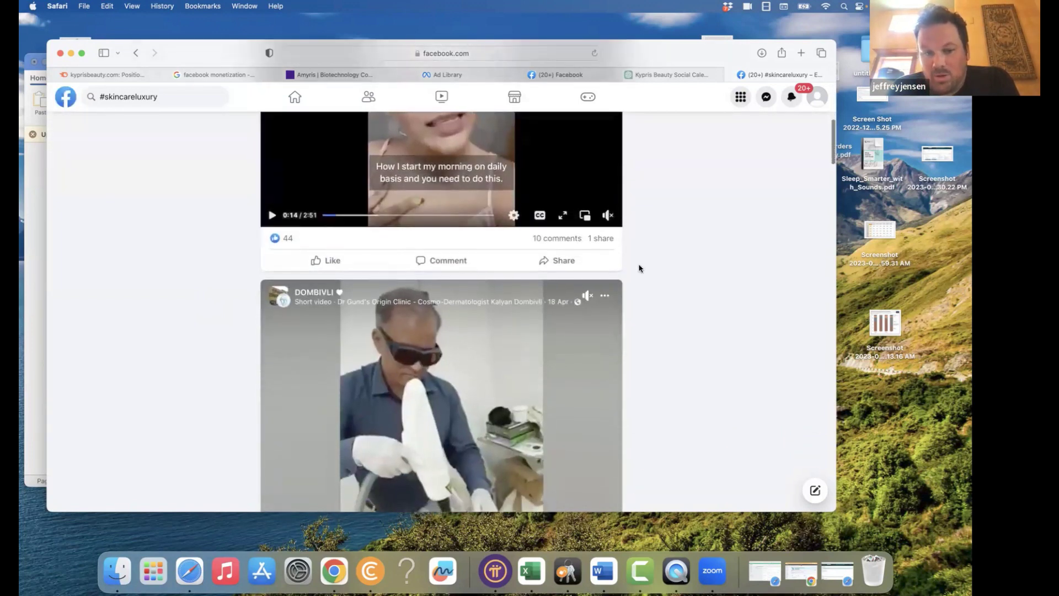
{"action": "scroll", "coordinate": [690, 224], "scroll_direction": "up", "scroll_amount": 6}
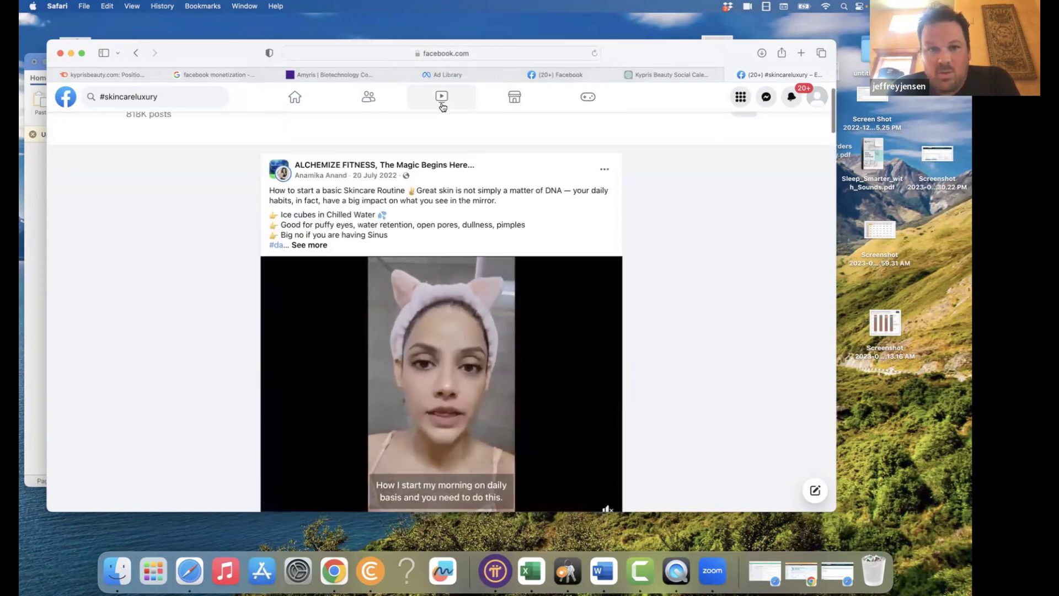
- Check the Kypris Beauty social calendar in ChatGPT and review the SEMRush and Opus.pro parts of the training outline in Word
{"action": "left_click", "coordinate": [656, 75]}
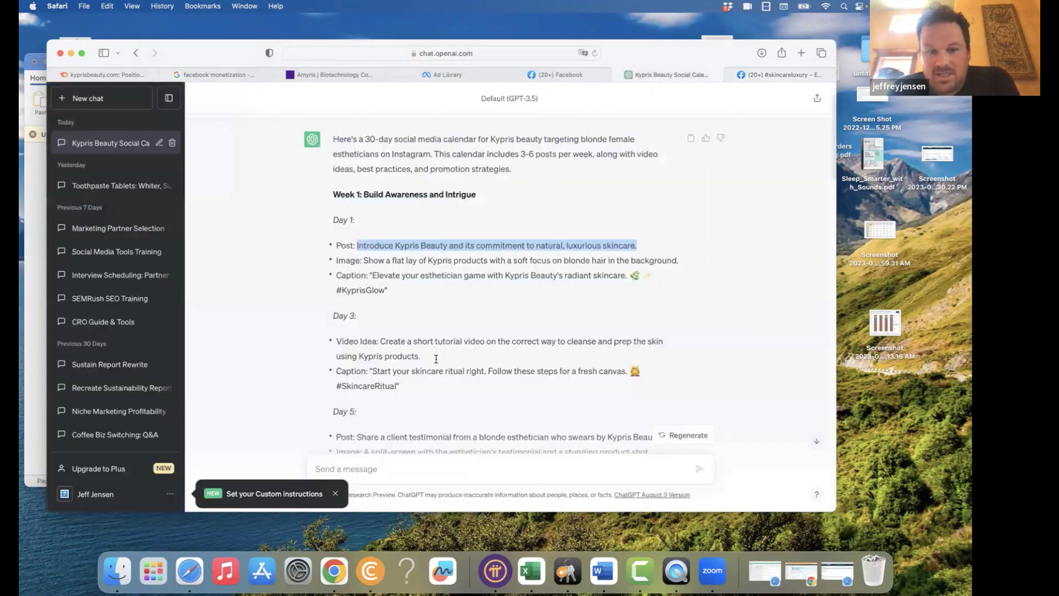
{"action": "scroll", "coordinate": [442, 368], "scroll_direction": "down", "scroll_amount": 1}
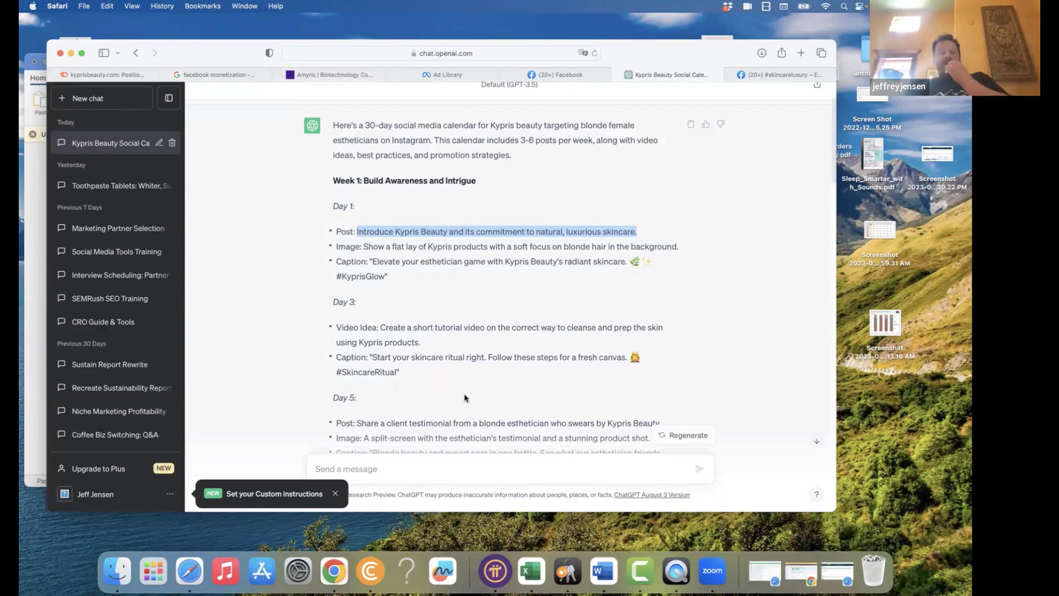
{"action": "left_click", "coordinate": [38, 277]}
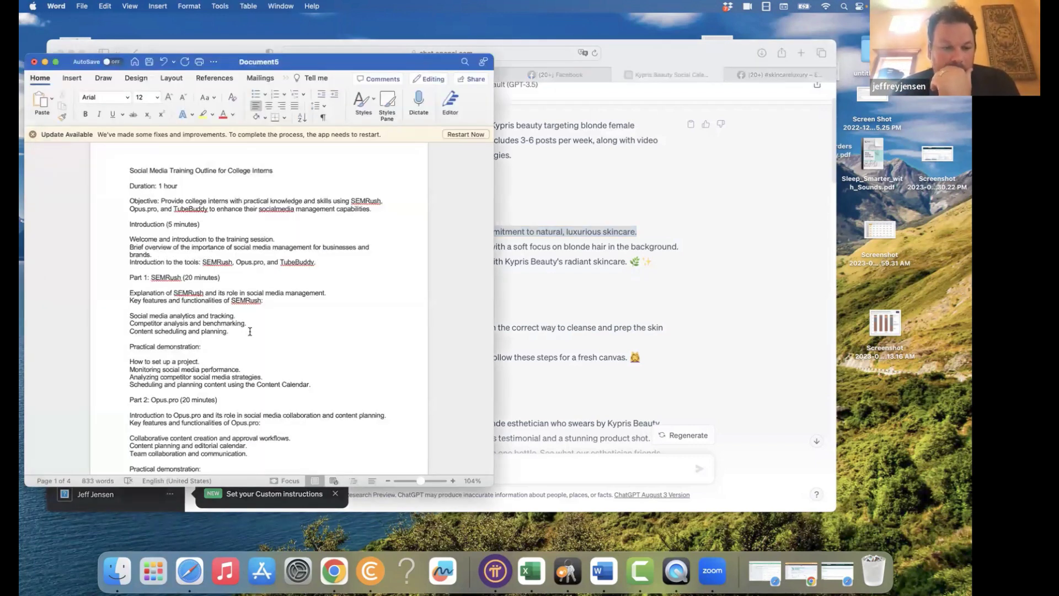
{"action": "left_click_drag", "start_coordinate": [204, 333], "coordinate": [146, 333]}
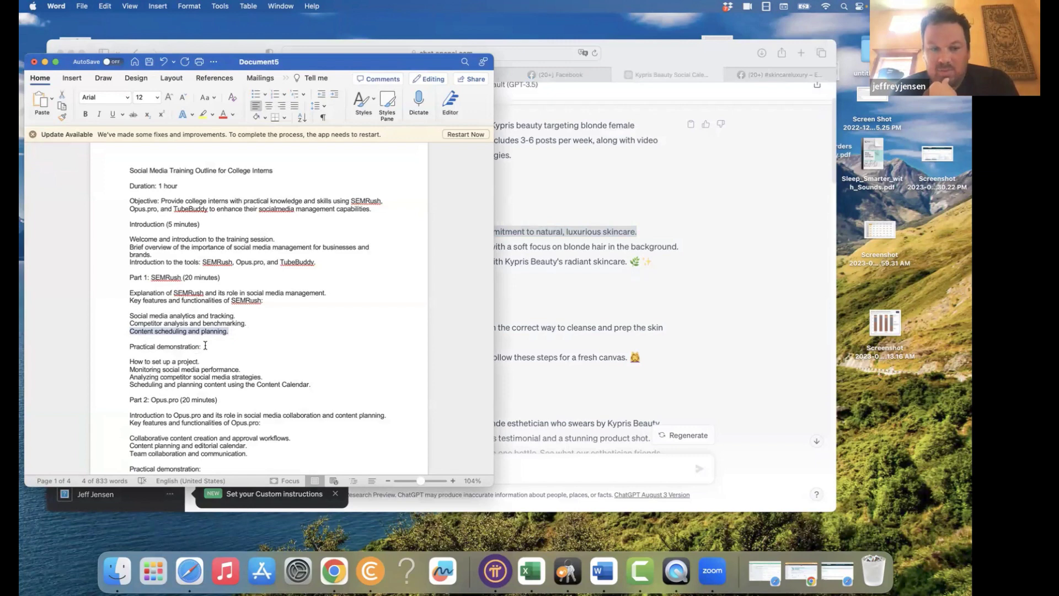
{"action": "left_click_drag", "start_coordinate": [205, 345], "coordinate": [144, 346]}
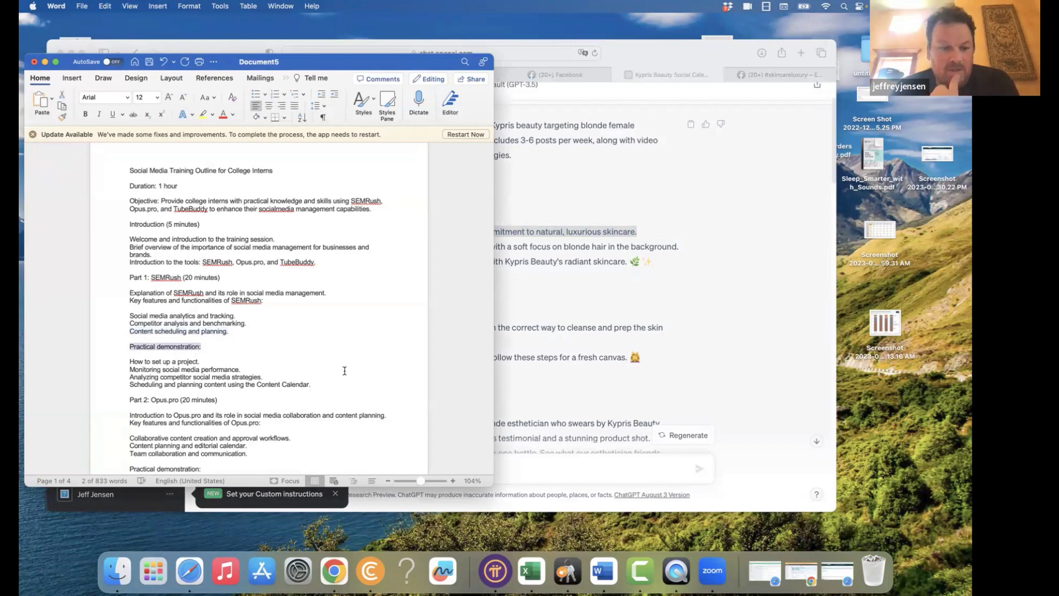
{"action": "scroll", "coordinate": [344, 370], "scroll_direction": "down", "scroll_amount": 6}
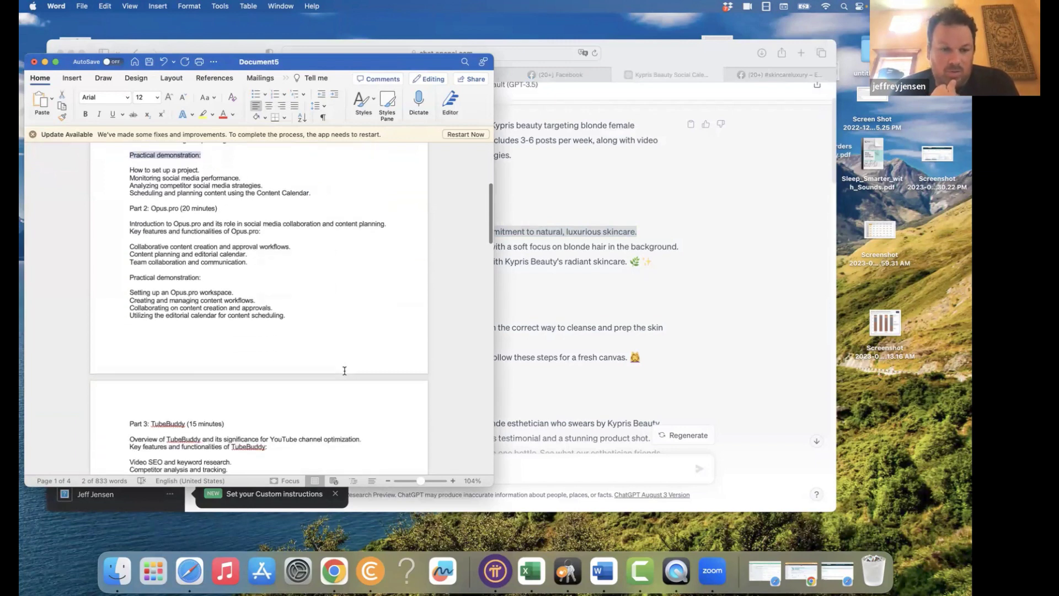
- Return to Safari and load opus.pro in place of the Facebook hashtag page
{"action": "left_click", "coordinate": [801, 287]}
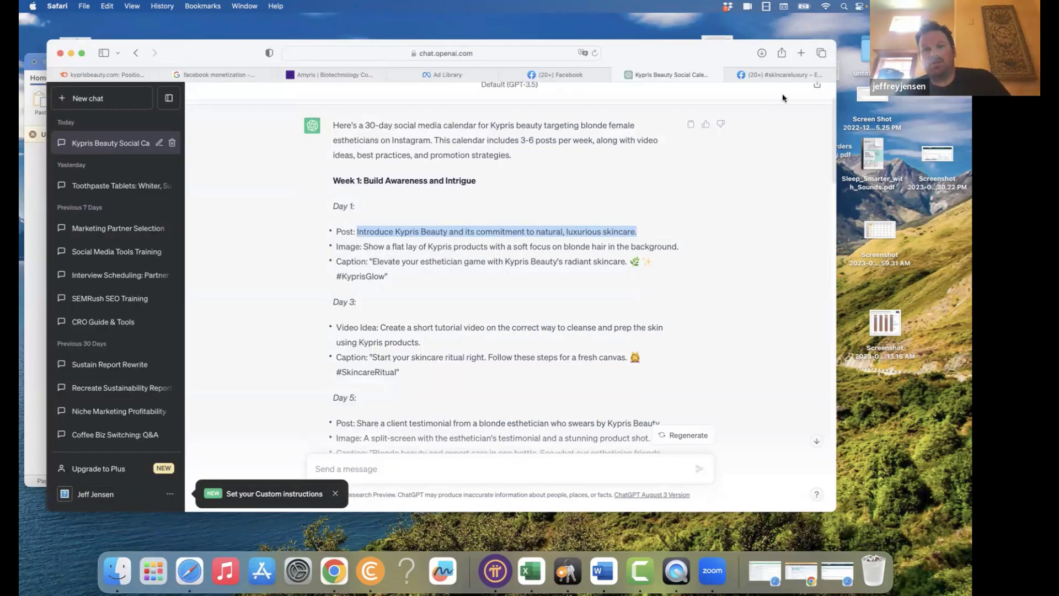
{"action": "left_click", "coordinate": [784, 76]}
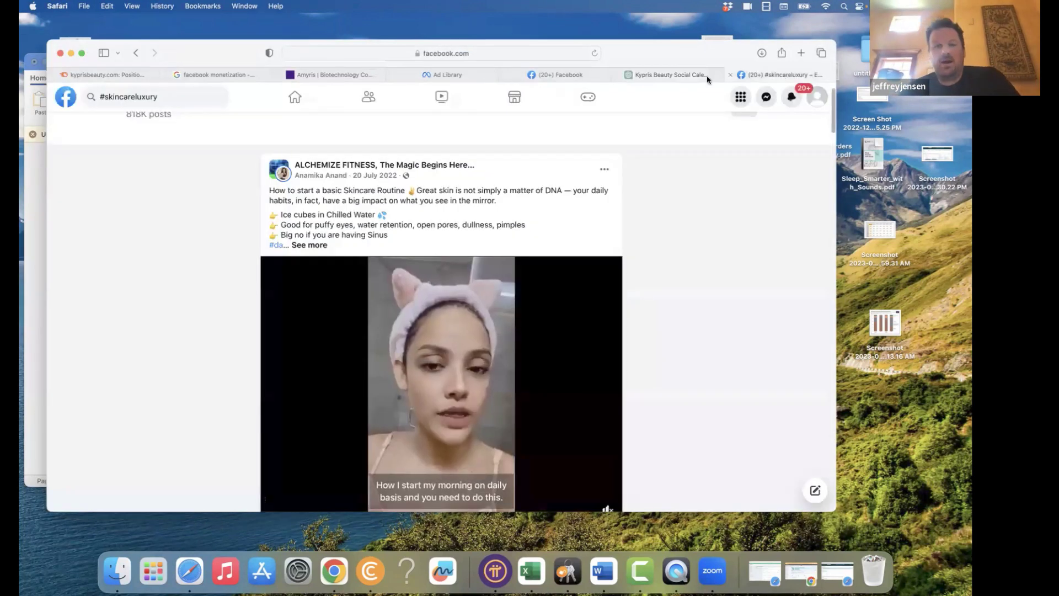
{"action": "left_click", "coordinate": [511, 53]}
{"action": "type", "text": "opus.pro"}
{"action": "key", "text": "Return"}
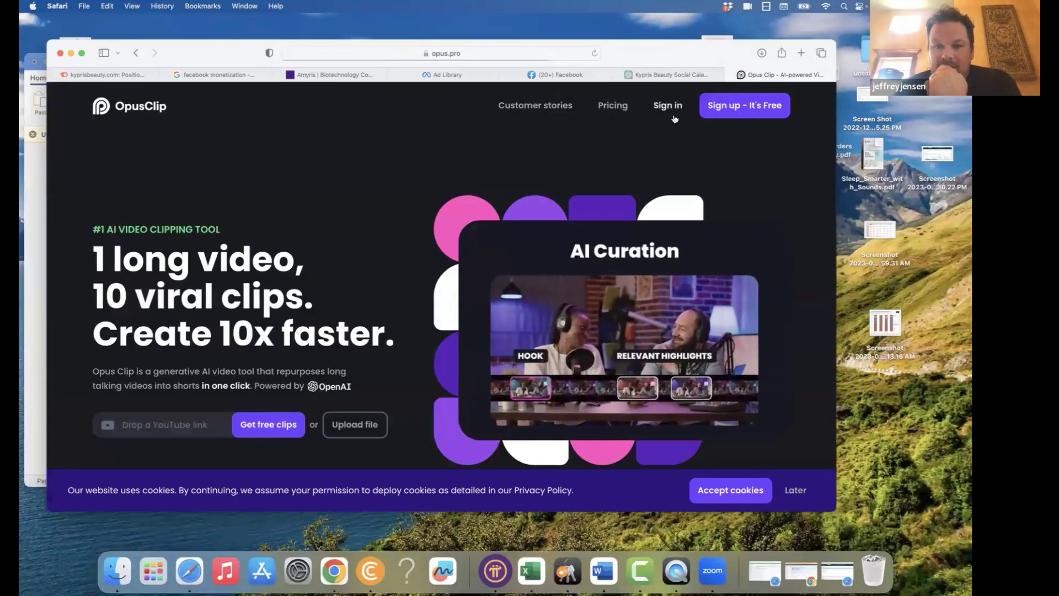
- Sign up for OpusClip with the Shopline Google account and start clipping with the free trial
{"action": "left_click", "coordinate": [757, 117]}
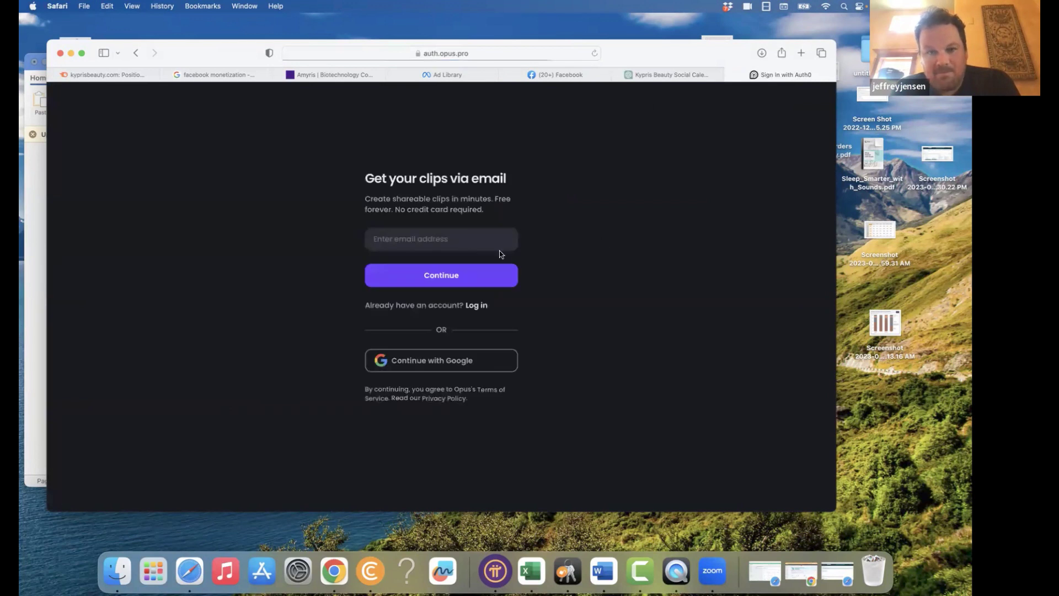
{"action": "left_click", "coordinate": [429, 362]}
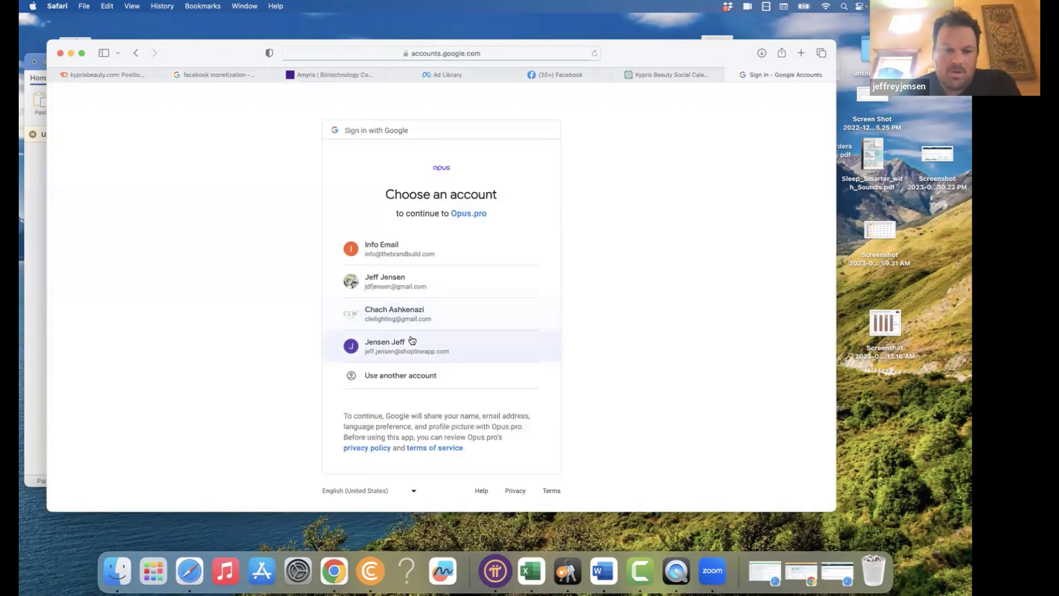
{"action": "left_click", "coordinate": [412, 342]}
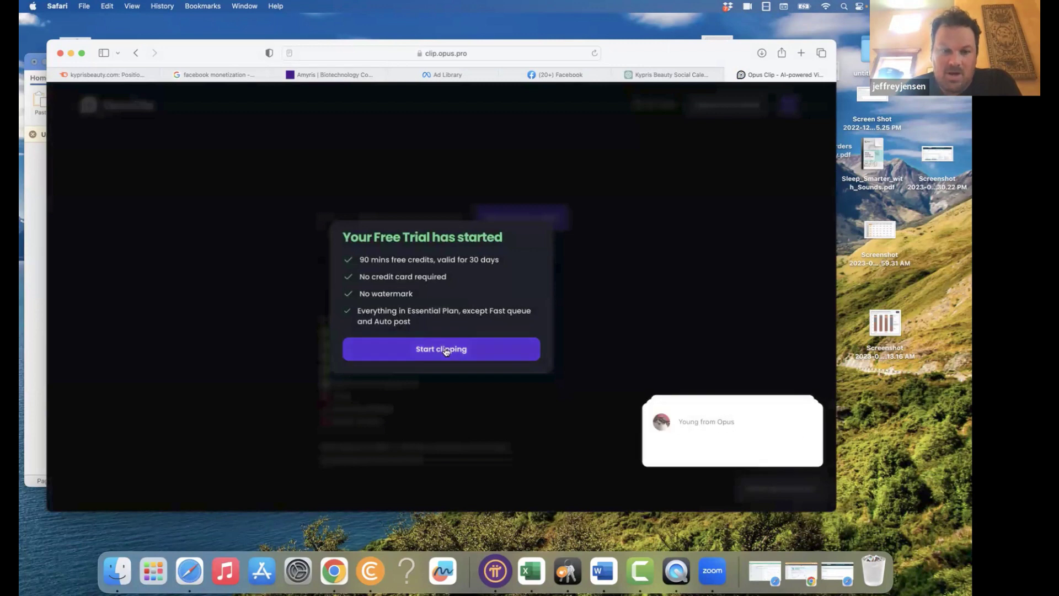
{"action": "left_click", "coordinate": [481, 349]}
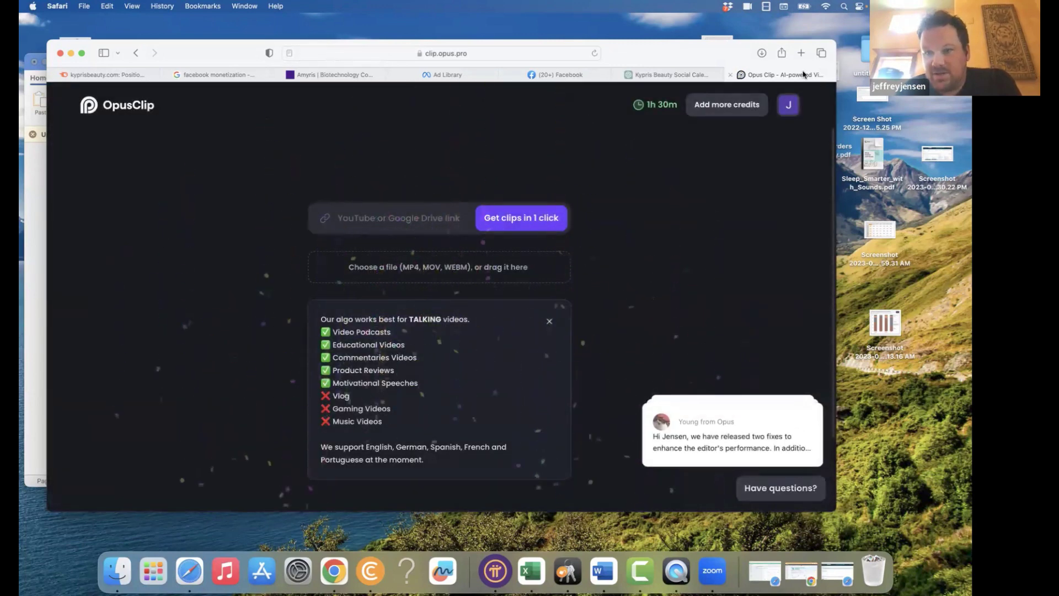
- Open youtube.com in a new browser tab and go to the signed-in account's own channel
{"action": "left_click", "coordinate": [801, 54]}
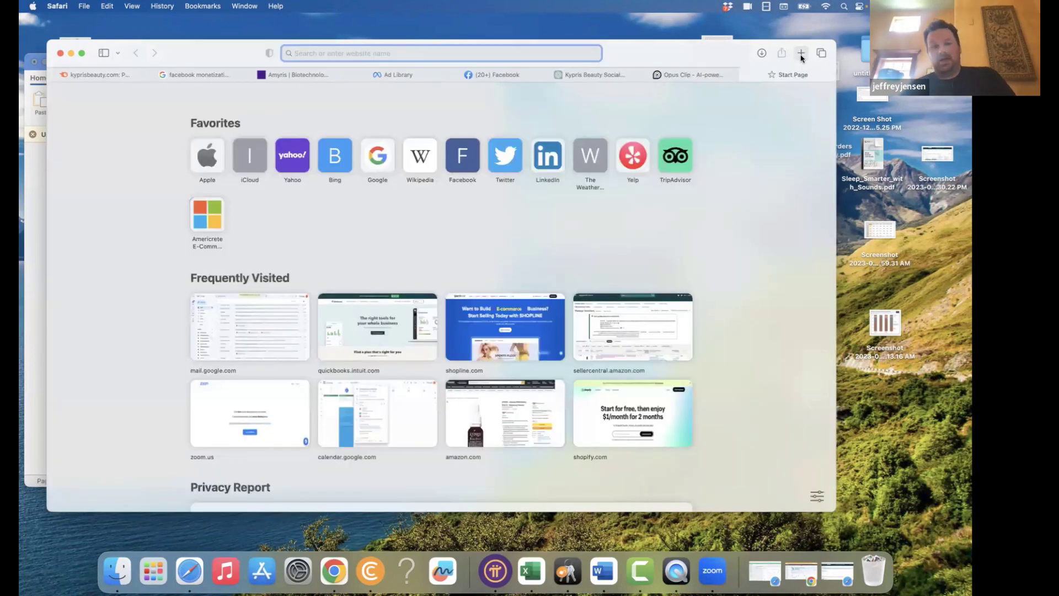
{"action": "type", "text": "youtube.com"}
{"action": "key", "text": "Return"}
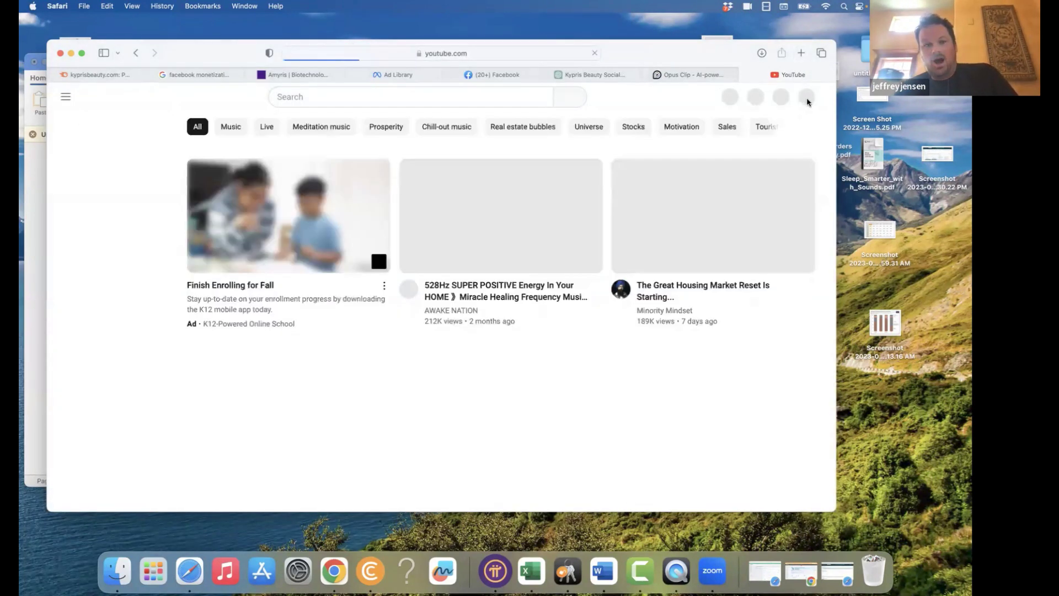
{"action": "left_click", "coordinate": [805, 99]}
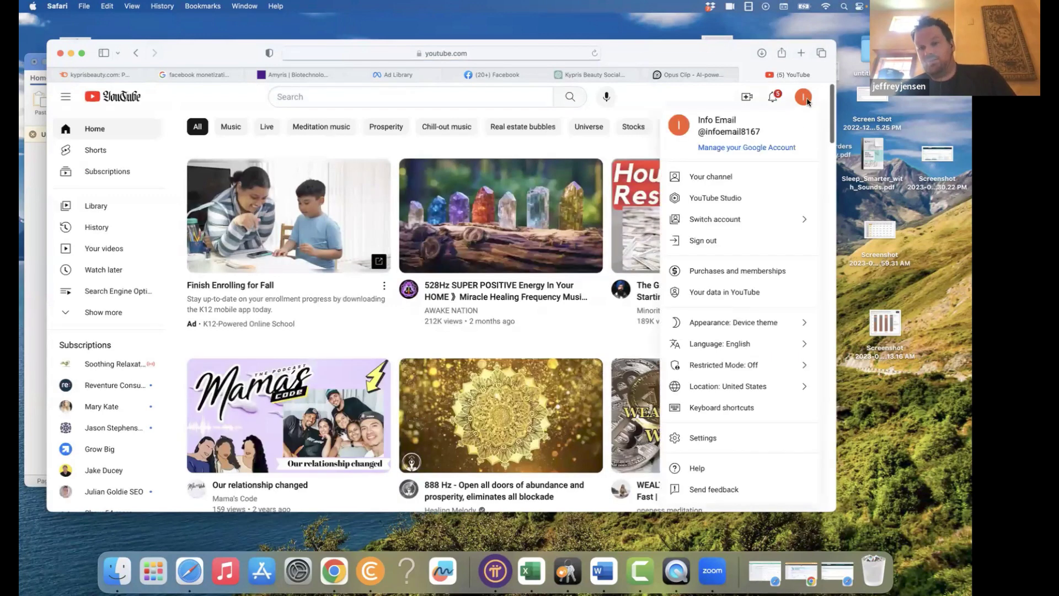
{"action": "left_click", "coordinate": [741, 184]}
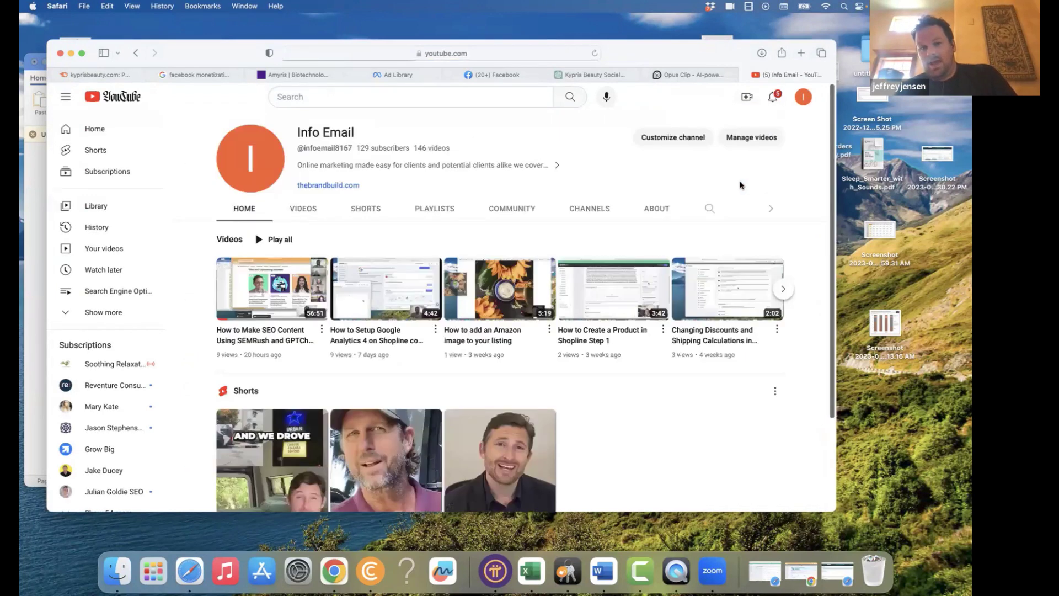
- Copy the share link of the channel's video on making SEO content using SEMRush and paste it into OpusClip as the source
{"action": "left_click", "coordinate": [322, 330]}
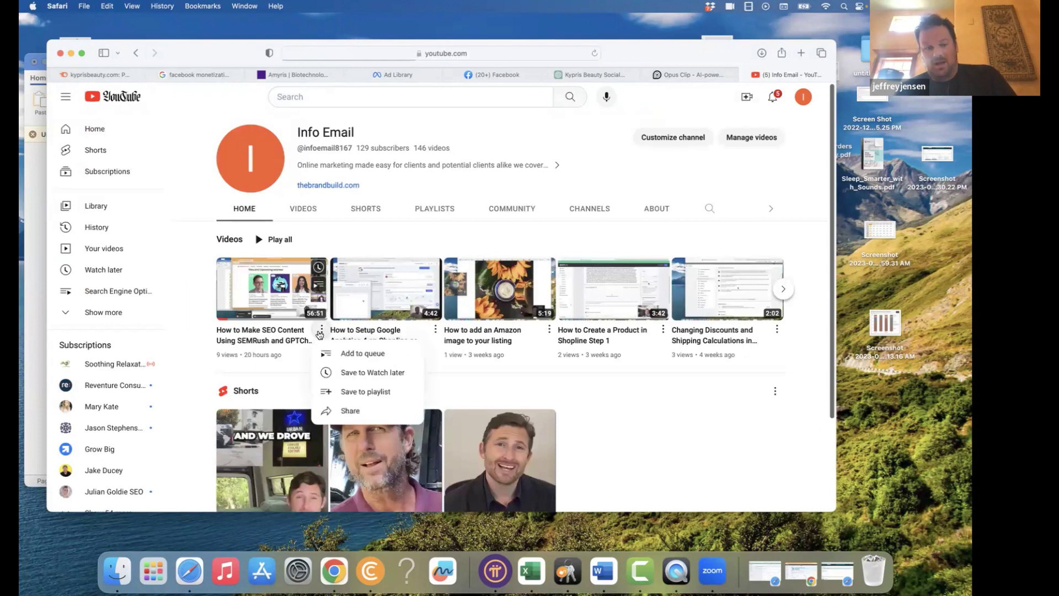
{"action": "left_click", "coordinate": [340, 411]}
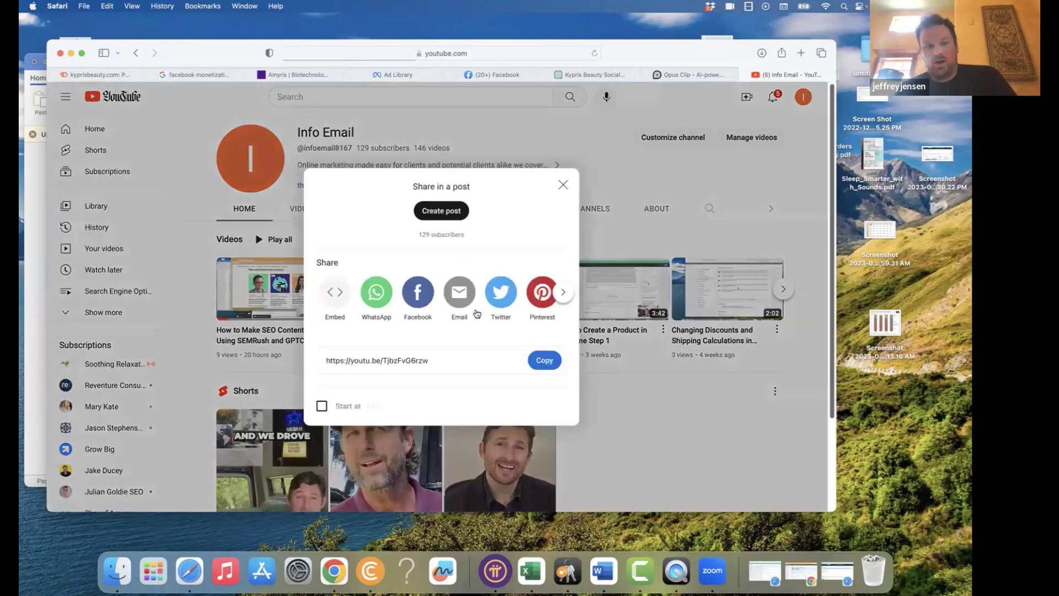
{"action": "left_click", "coordinate": [548, 357]}
{"action": "left_click", "coordinate": [706, 75]}
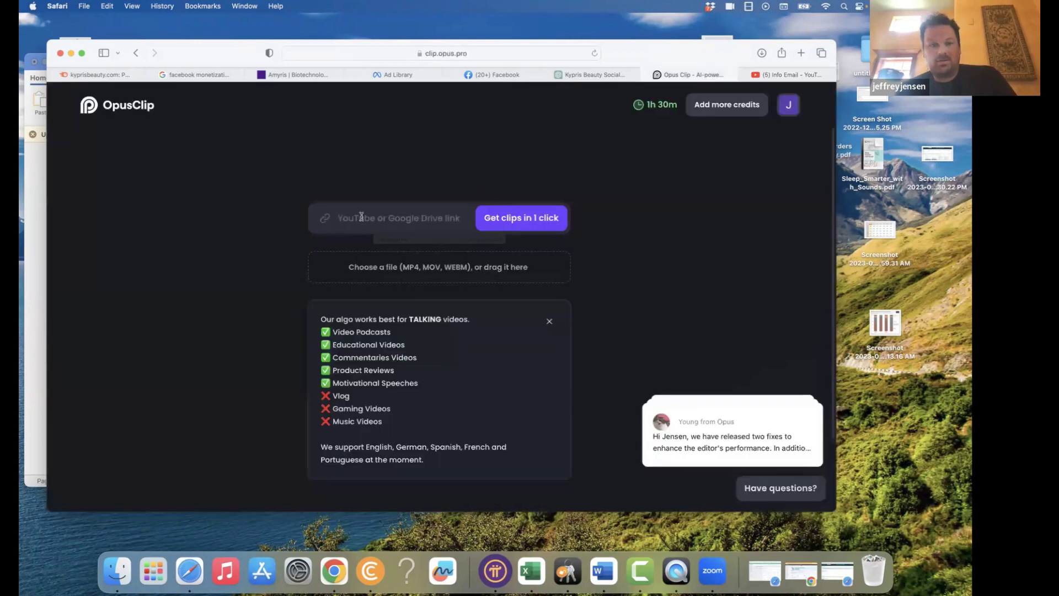
{"action": "key", "text": "super+v"}
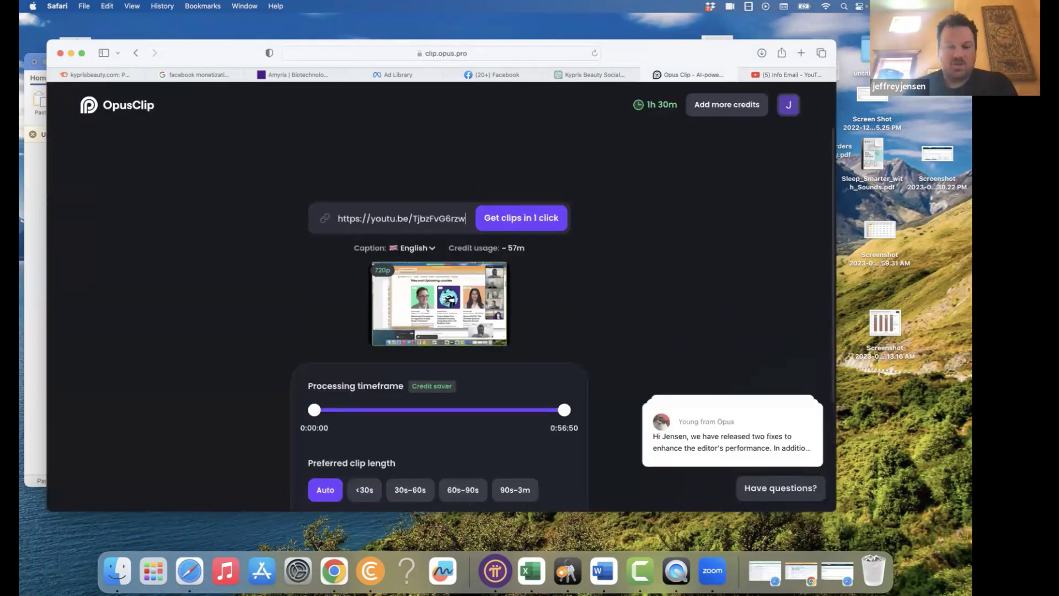
- Enter "SEO Optimization" followed by a comma as the optional topic filter keyword for the clips
{"action": "scroll", "coordinate": [441, 309], "scroll_direction": "down", "scroll_amount": 3}
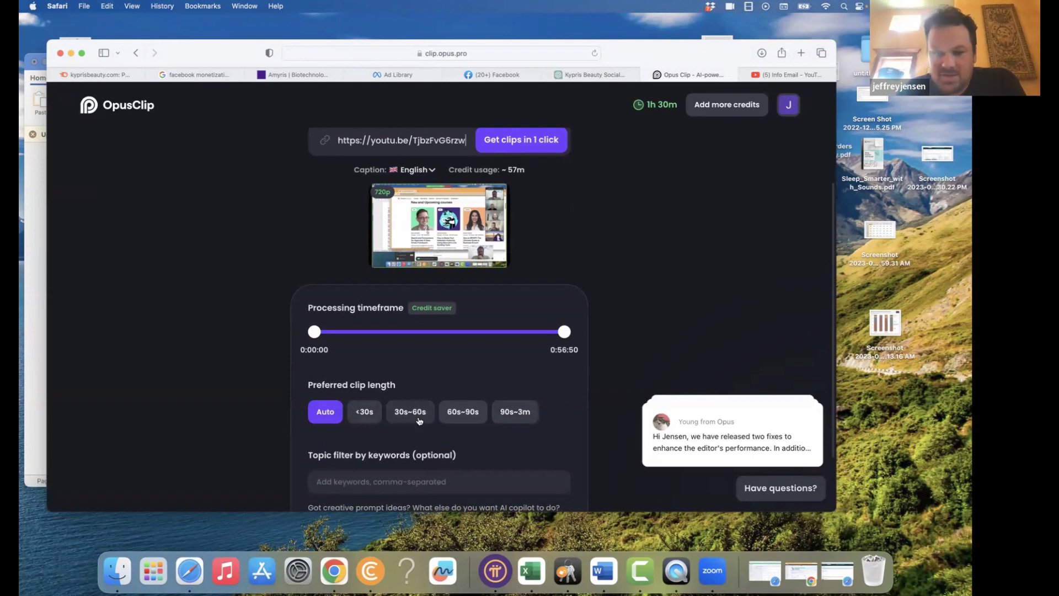
{"action": "scroll", "coordinate": [373, 370], "scroll_direction": "down", "scroll_amount": 3}
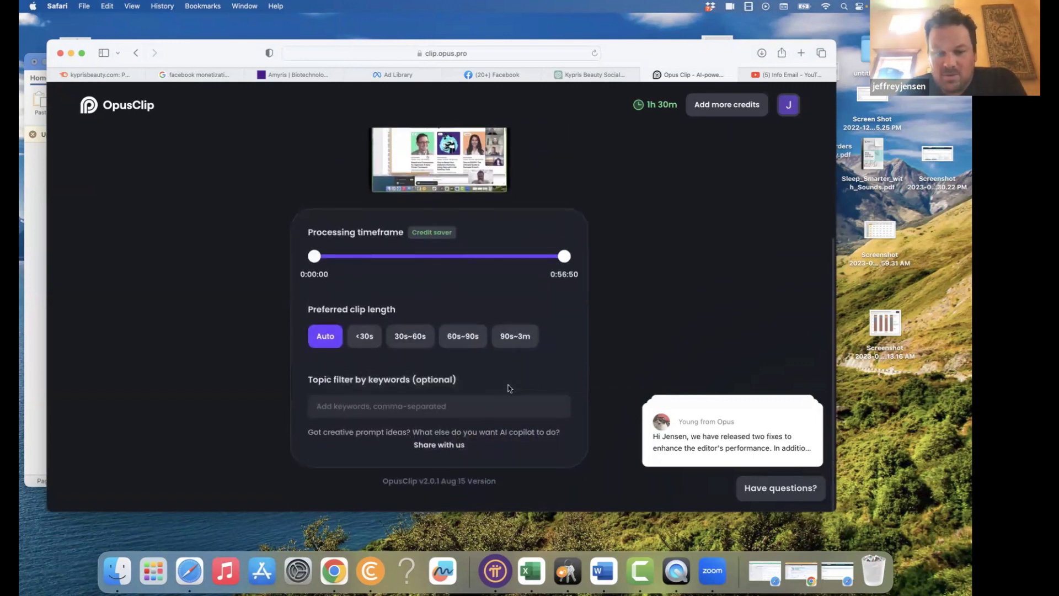
{"action": "type", "text": "SEO Opt"}
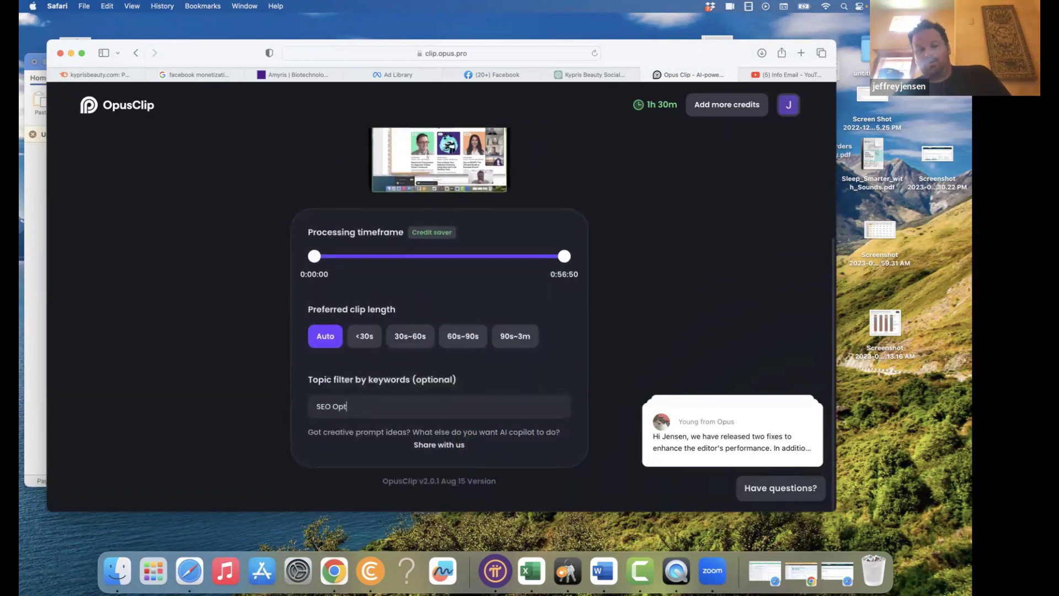
{"action": "type", "text": "imize"}
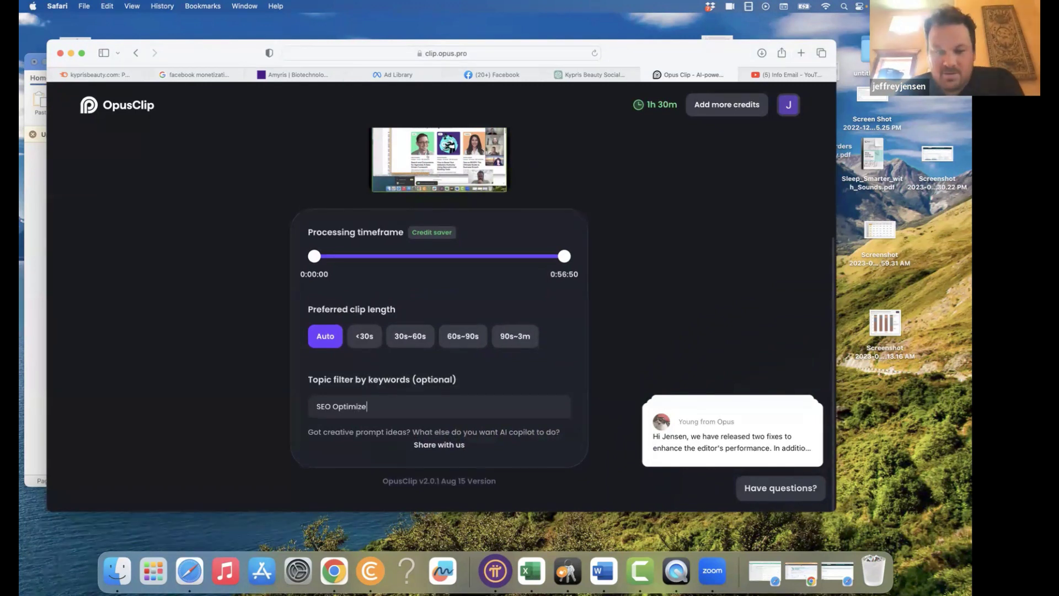
{"action": "key", "text": "BackSpace"}
{"action": "type", "text": "ation"}
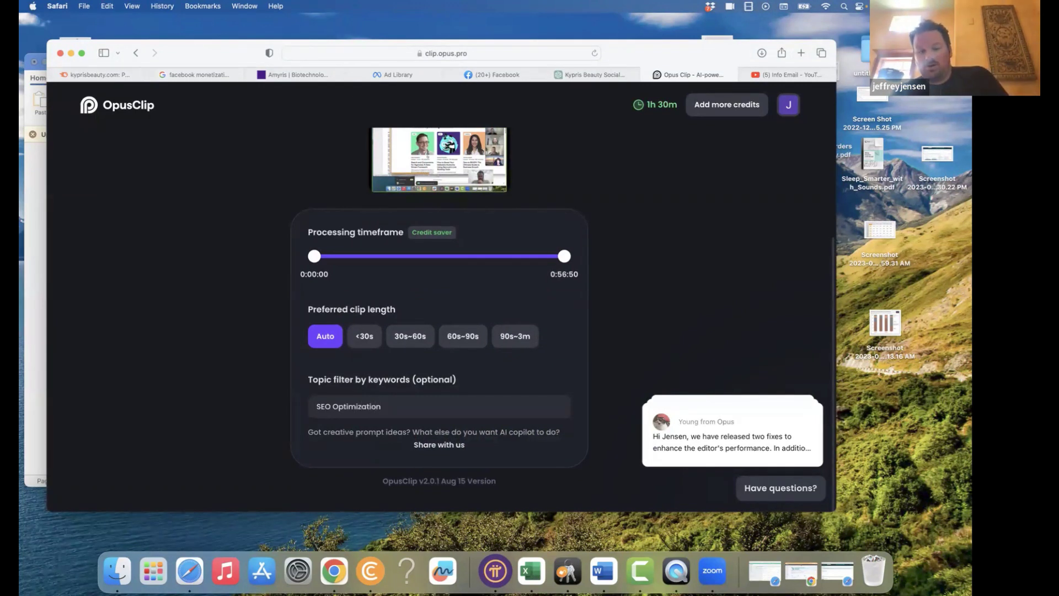
{"action": "type", "text": ","}
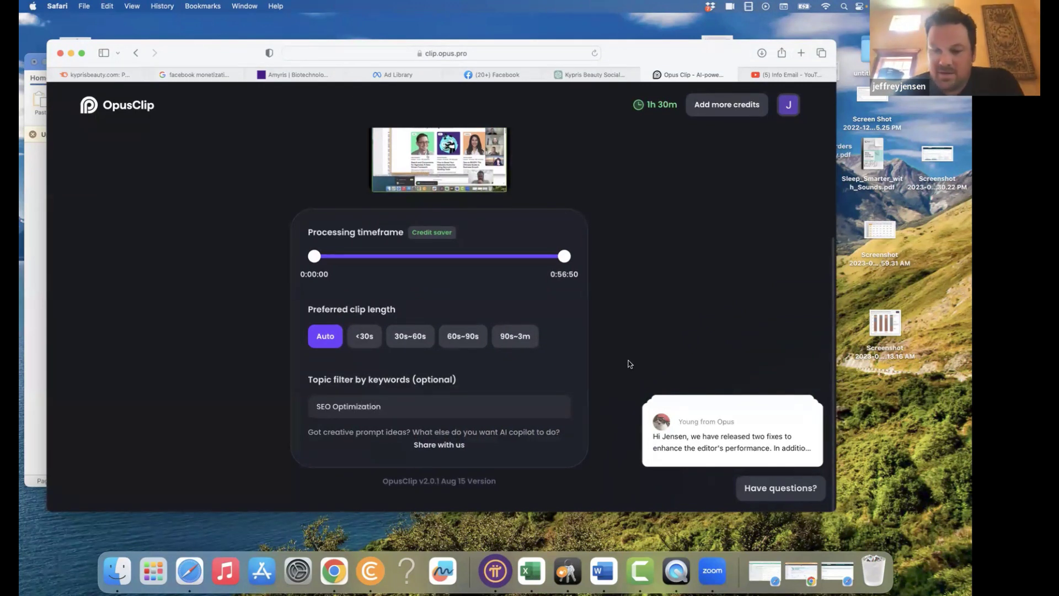
- Dismiss the support message and start generating clips from the full SEMRush video with automatic clip length
{"action": "mouse_move", "coordinate": [707, 398]}
{"action": "left_click", "coordinate": [808, 254]}
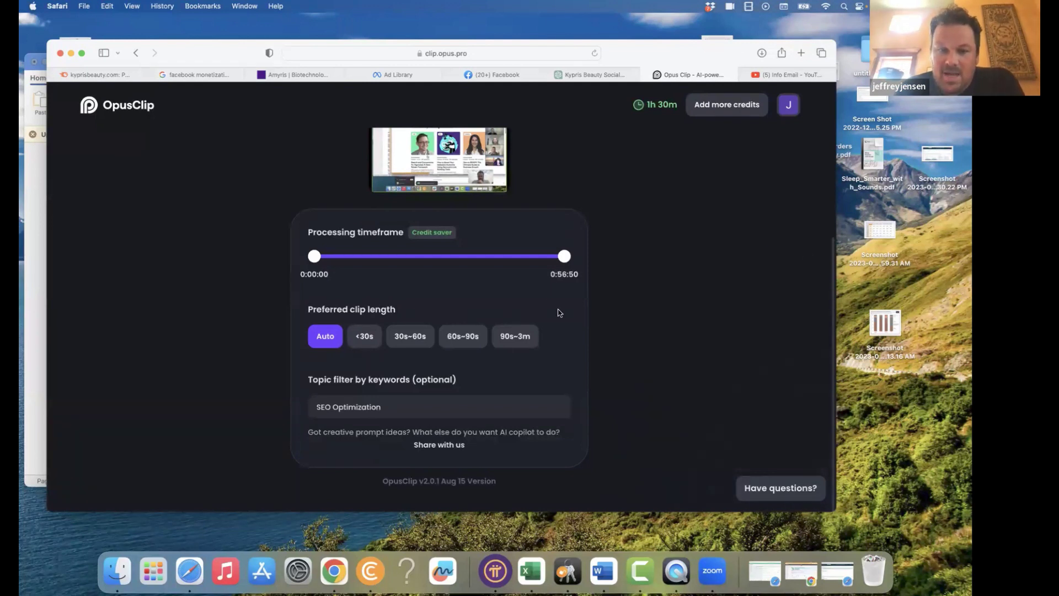
{"action": "scroll", "coordinate": [698, 194], "scroll_direction": "up", "scroll_amount": 5}
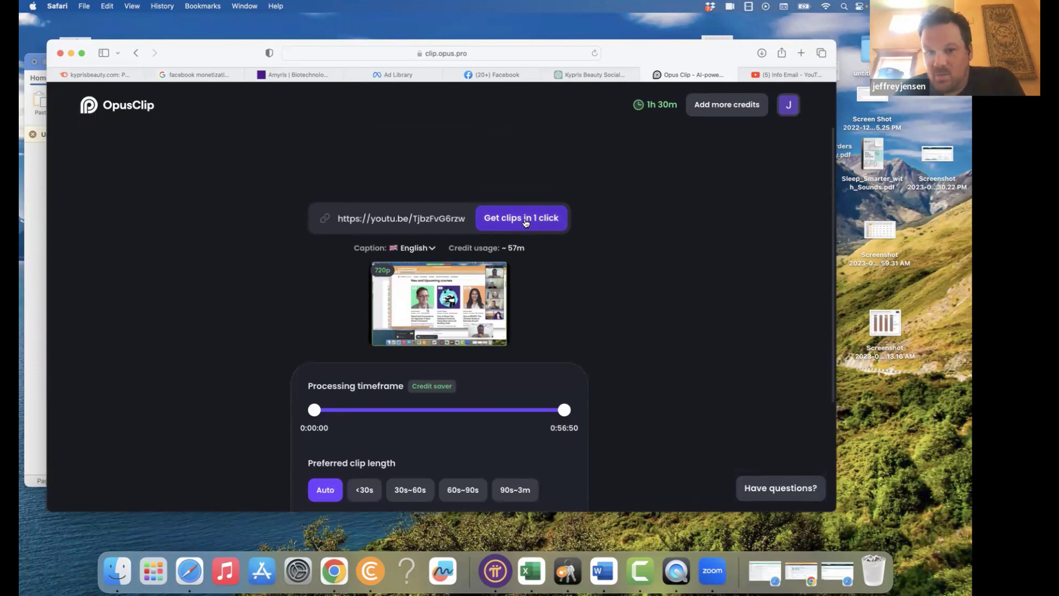
{"action": "left_click", "coordinate": [526, 222]}
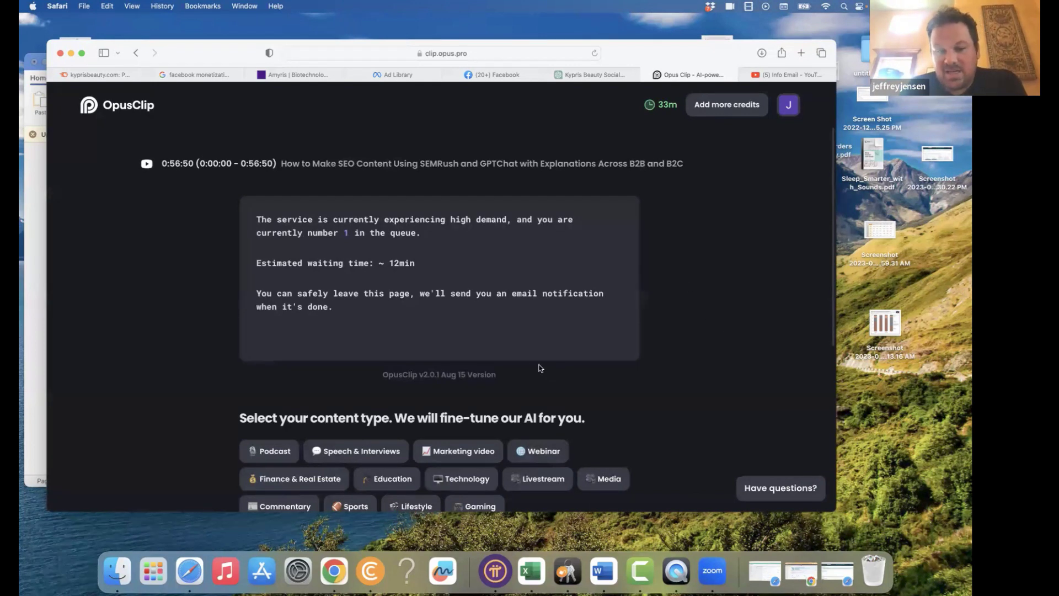
{"action": "scroll", "coordinate": [428, 286], "scroll_direction": "down", "scroll_amount": 5}
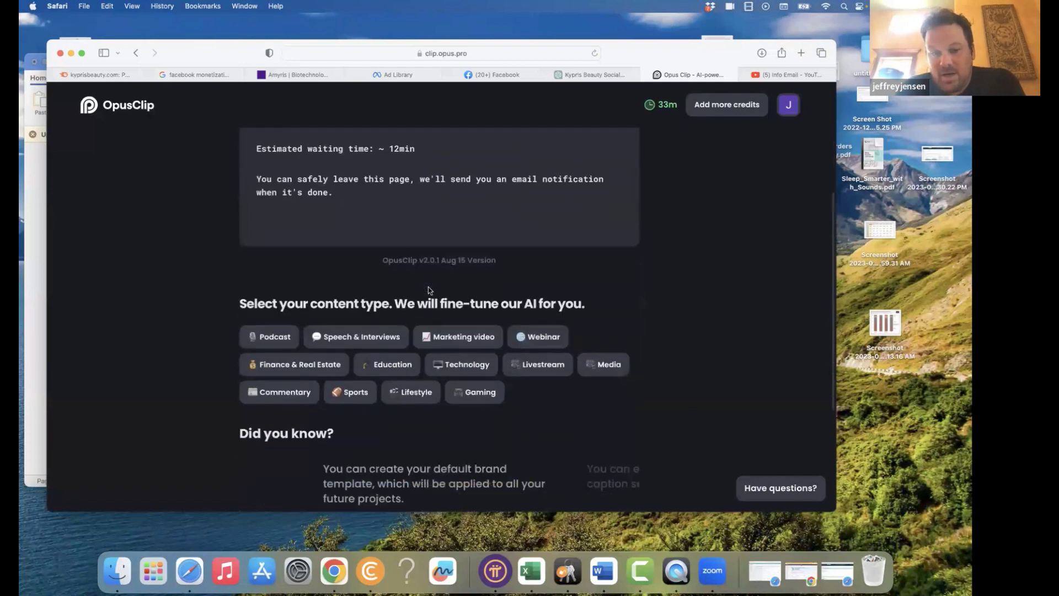
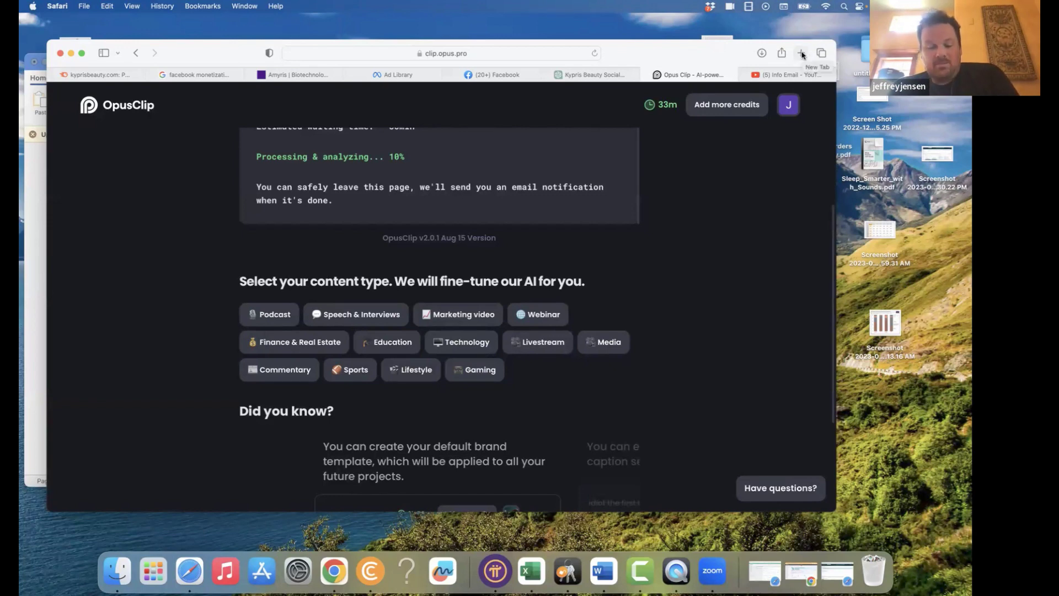
- Search Google for "free social media auditing tools" in a new browser tab
{"action": "left_click", "coordinate": [802, 53]}
{"action": "type", "text": "free soic"}
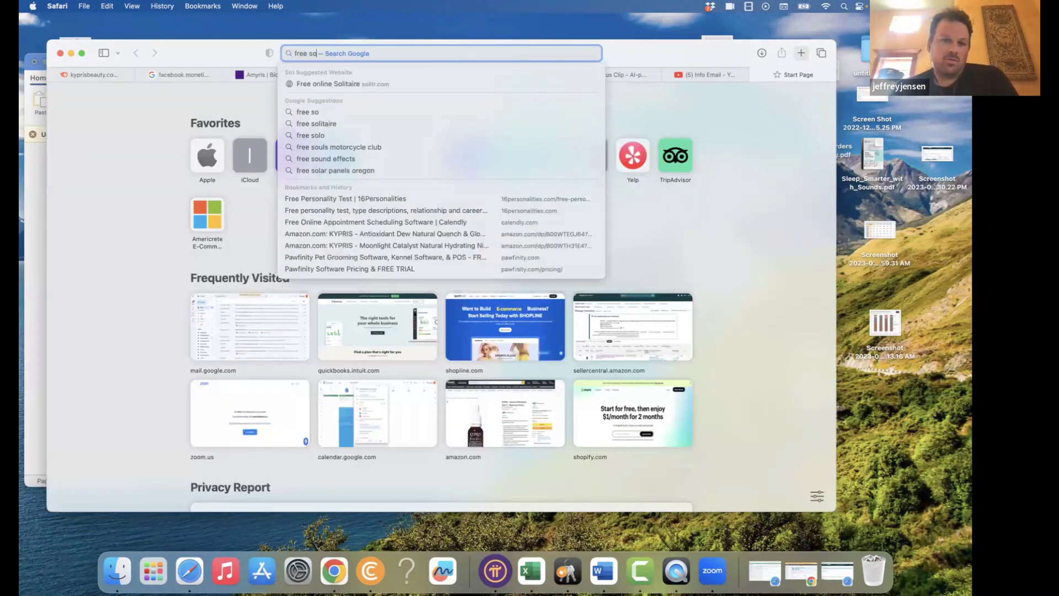
{"action": "key", "text": "BackSpace"}
{"action": "key", "text": "BackSpace"}
{"action": "type", "text": "cial media"}
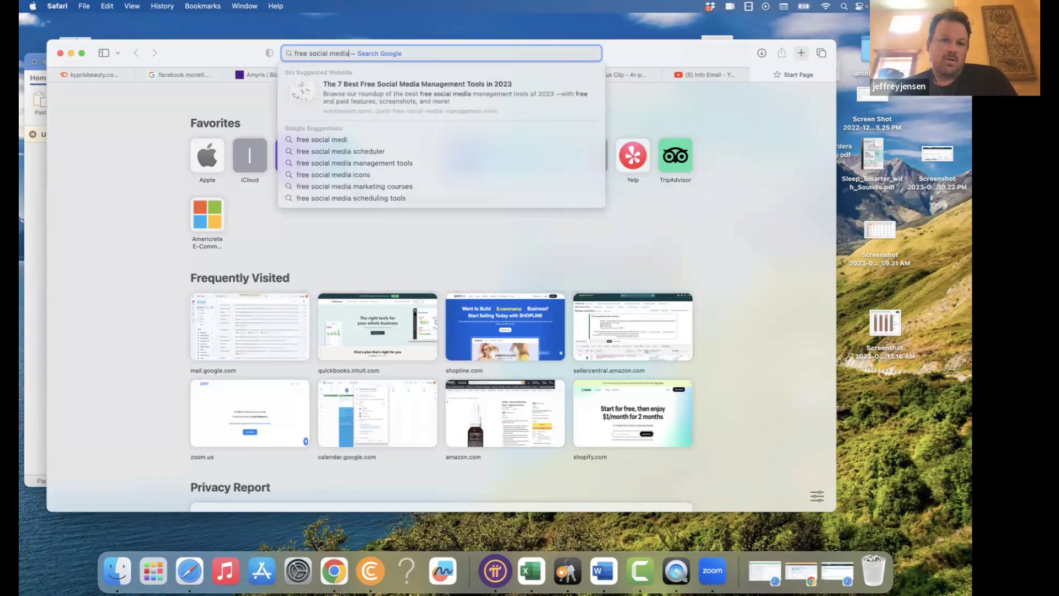
{"action": "type", "text": " auditing tools"}
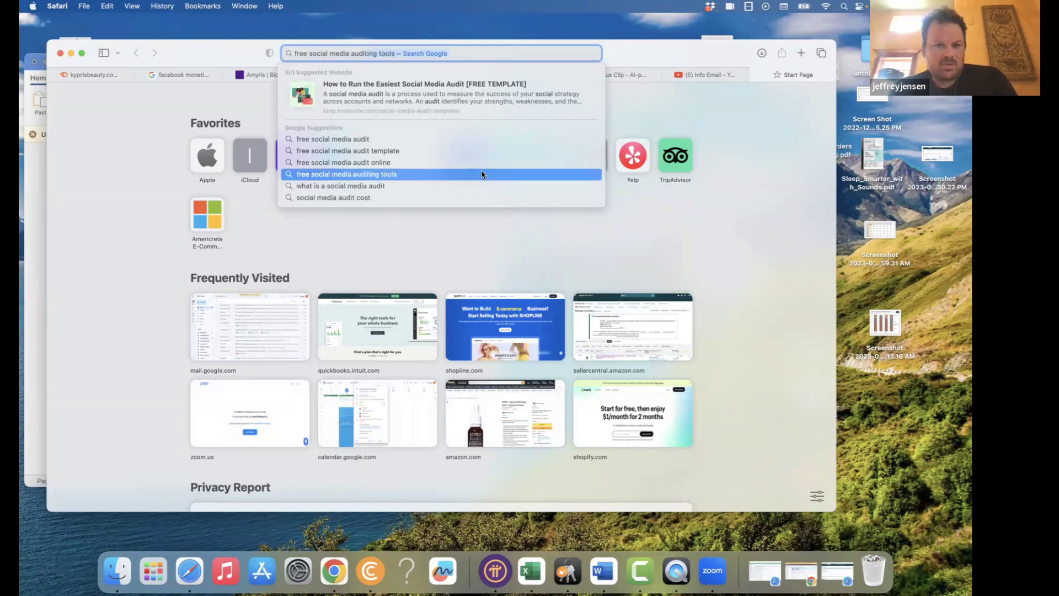
{"action": "left_click", "coordinate": [484, 174]}
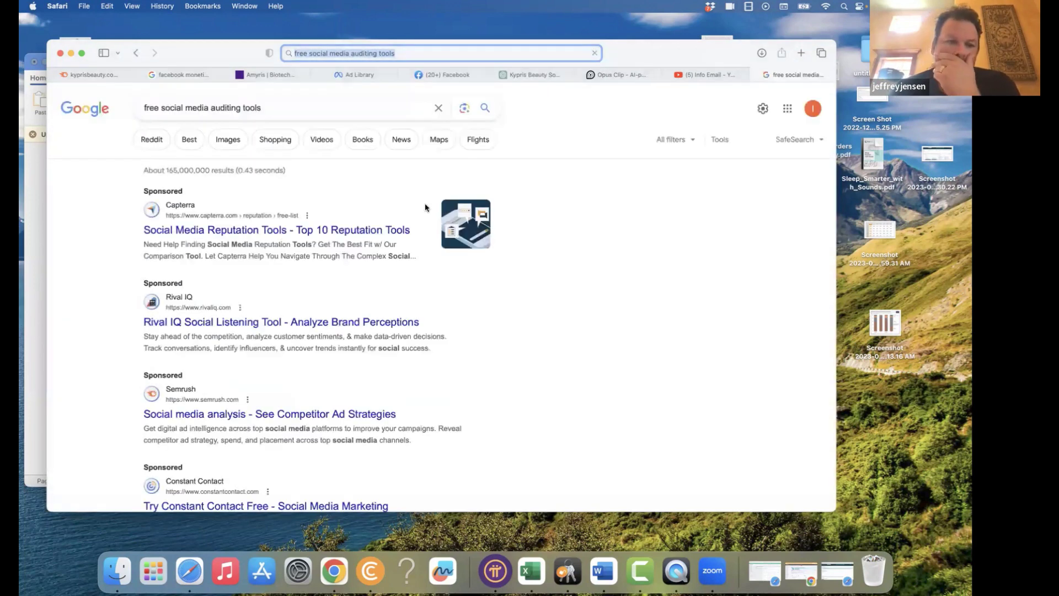
- Look through the search results and open Hootsuite's article on running the easiest social media audit
{"action": "scroll", "coordinate": [362, 226], "scroll_direction": "down", "scroll_amount": 10}
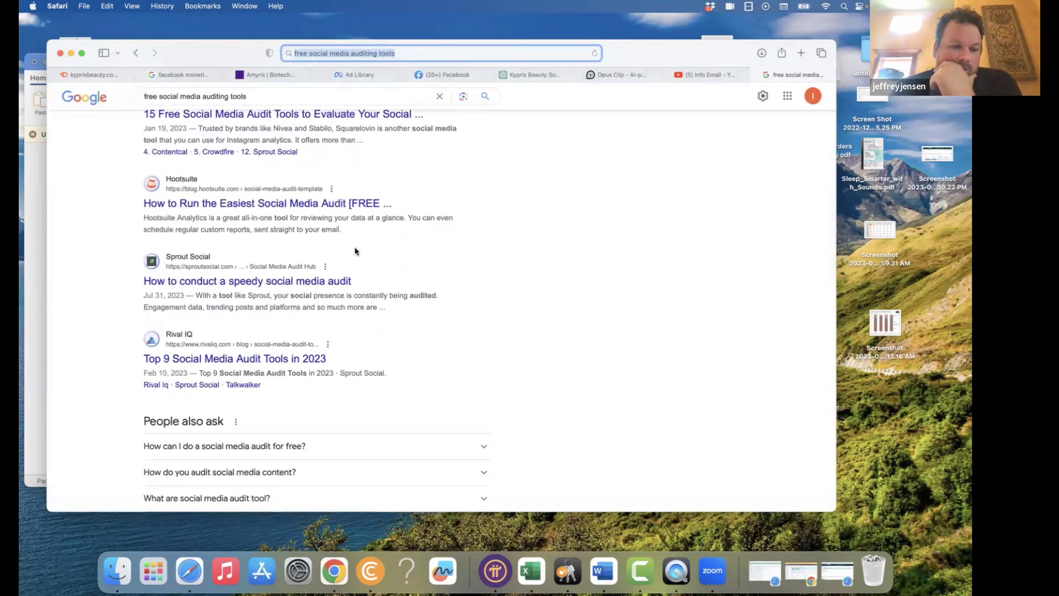
{"action": "scroll", "coordinate": [355, 251], "scroll_direction": "down", "scroll_amount": 1}
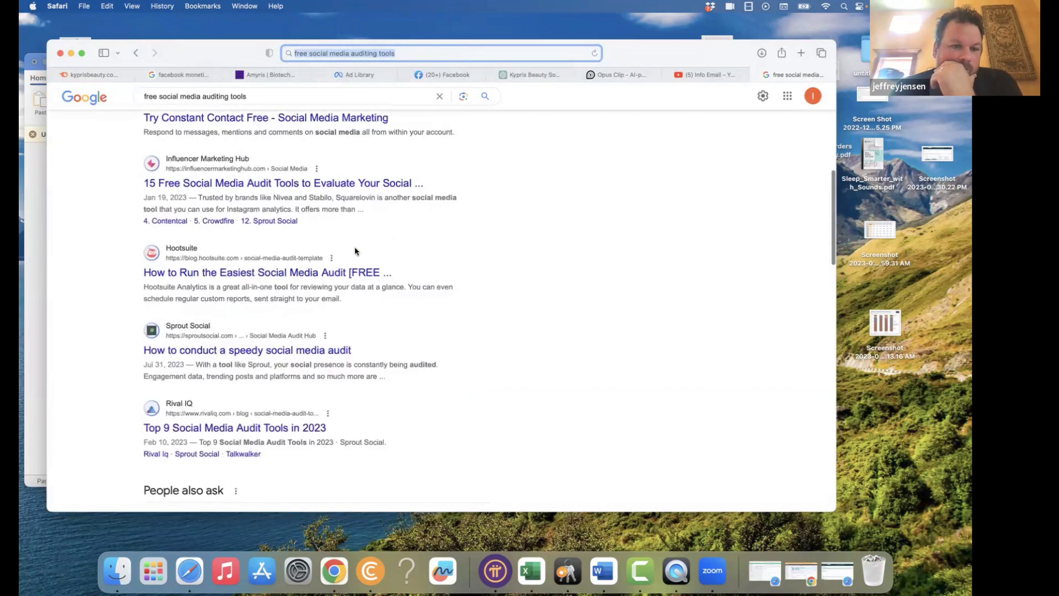
{"action": "scroll", "coordinate": [355, 251], "scroll_direction": "up", "scroll_amount": 5}
{"action": "left_click", "coordinate": [366, 275]}
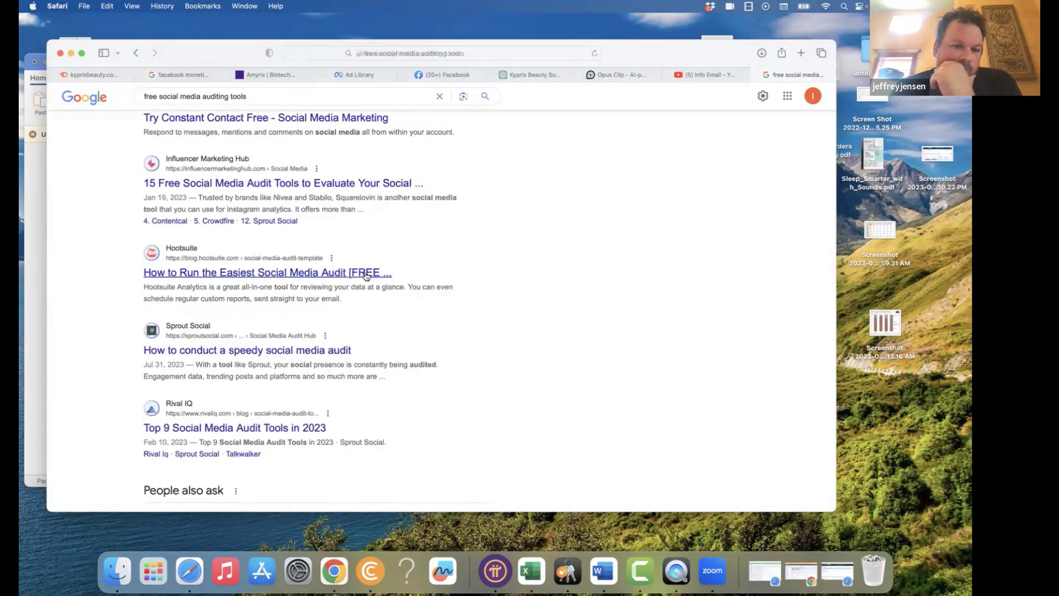
- Read the article's introduction, its explanation of a social media audit and the start of the 7-step guide
{"action": "scroll", "coordinate": [295, 224], "scroll_direction": "down", "scroll_amount": 5}
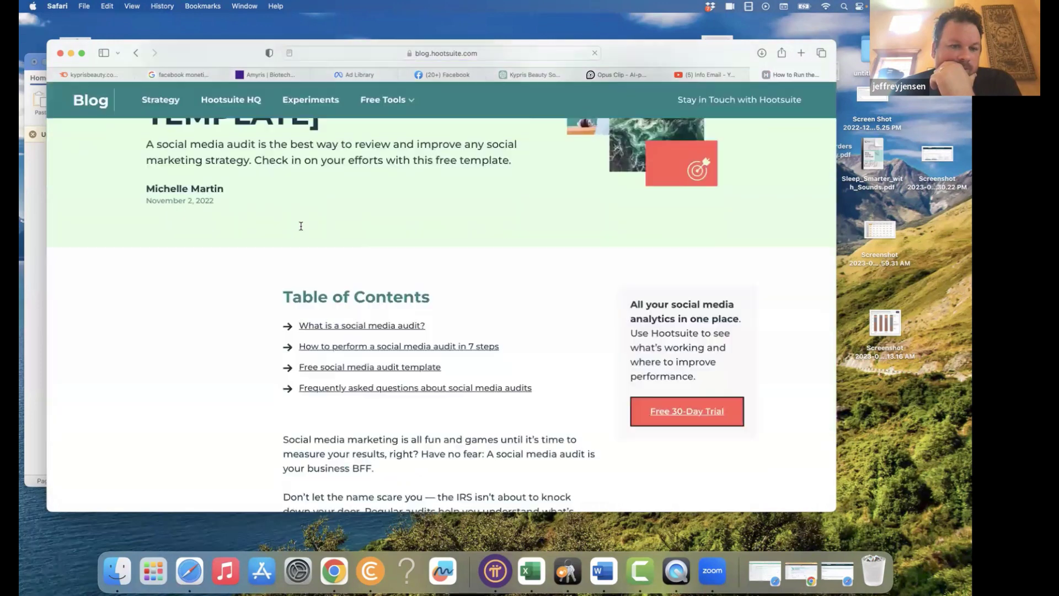
{"action": "scroll", "coordinate": [293, 224], "scroll_direction": "down", "scroll_amount": 5}
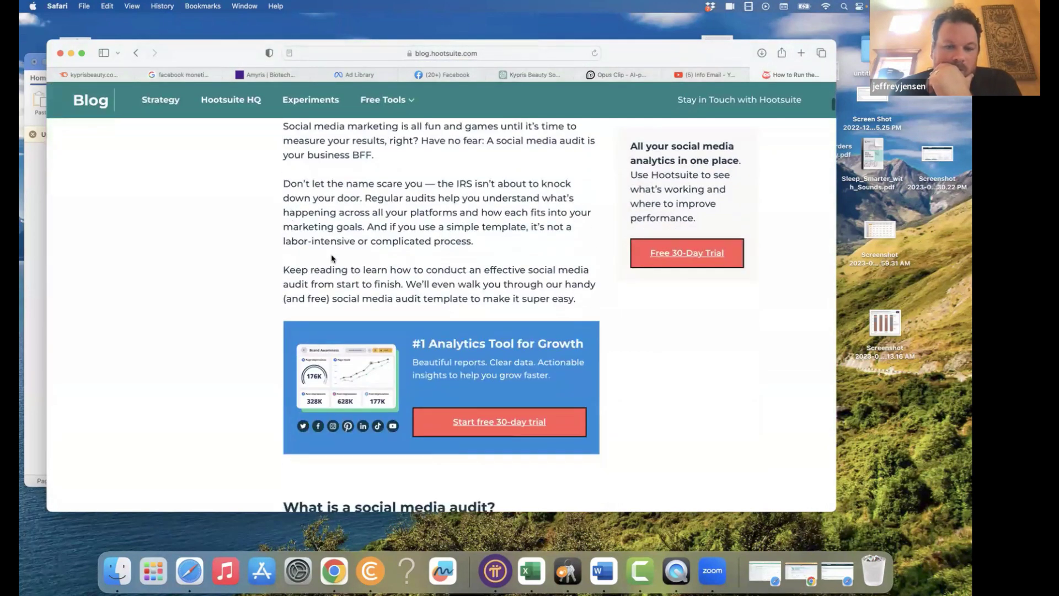
{"action": "scroll", "coordinate": [537, 427], "scroll_direction": "down", "scroll_amount": 4}
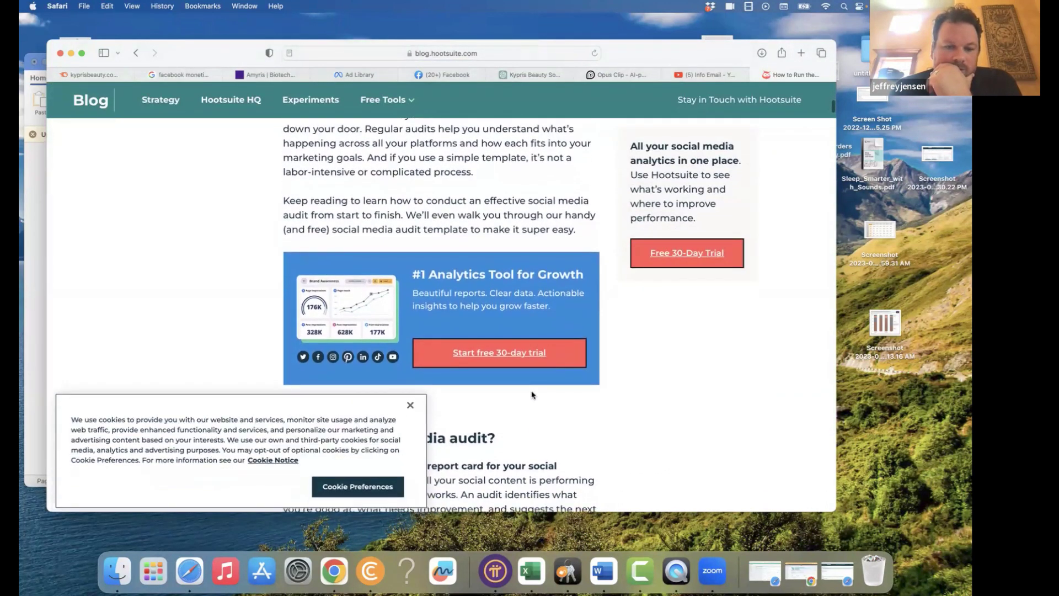
{"action": "scroll", "coordinate": [532, 395], "scroll_direction": "down", "scroll_amount": 5}
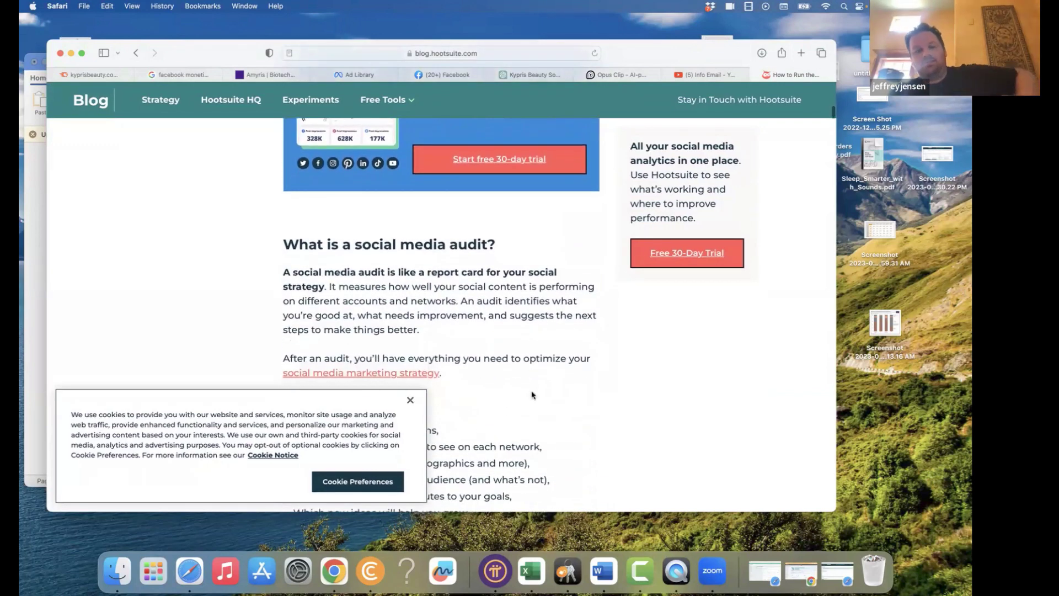
{"action": "scroll", "coordinate": [520, 393], "scroll_direction": "down", "scroll_amount": 7}
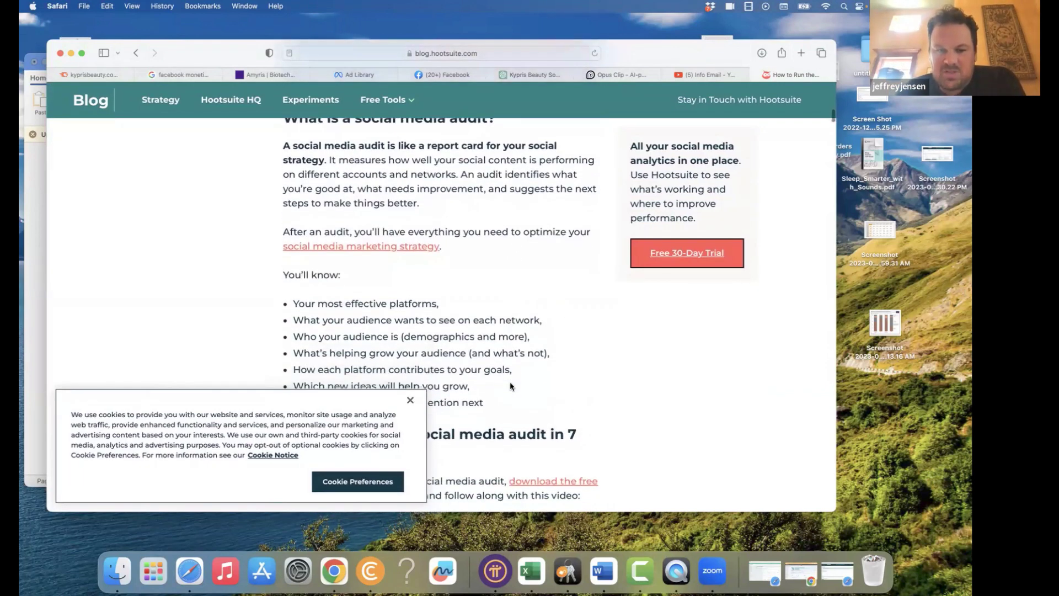
{"action": "scroll", "coordinate": [510, 386], "scroll_direction": "down", "scroll_amount": 3}
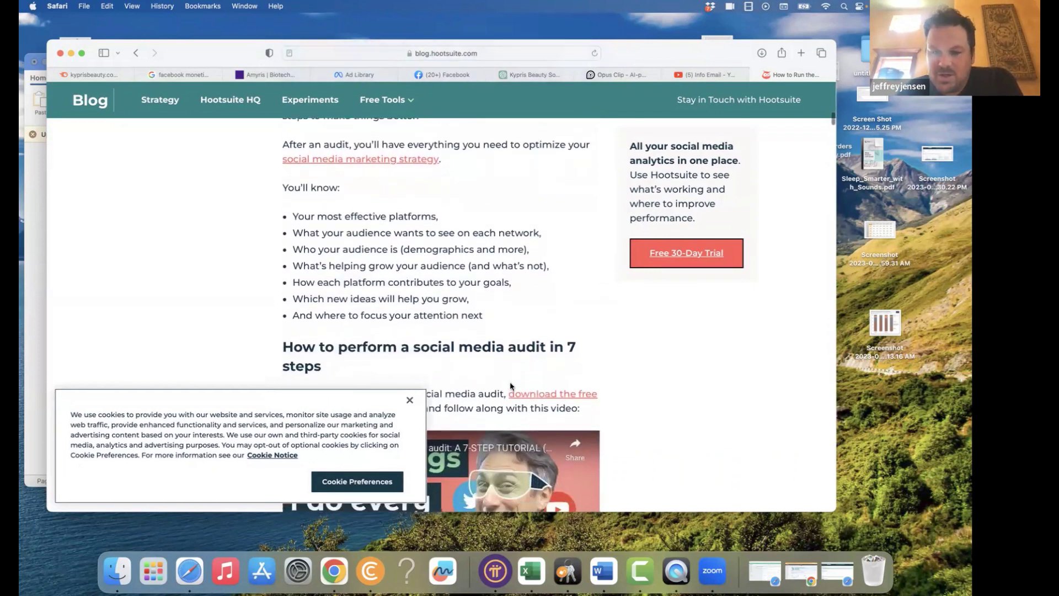
{"action": "scroll", "coordinate": [510, 385], "scroll_direction": "down", "scroll_amount": 6}
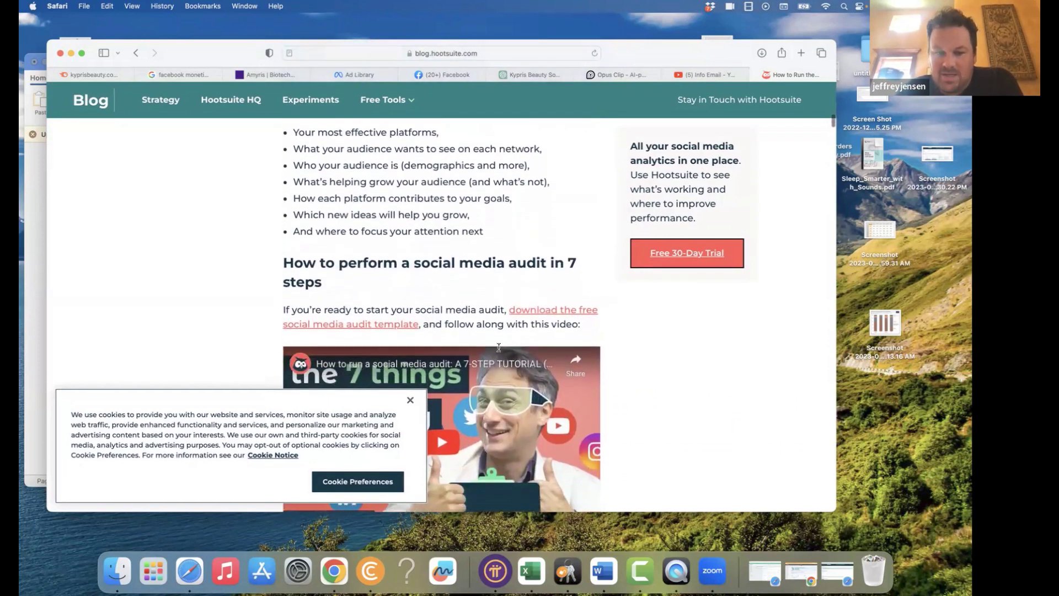
{"action": "scroll", "coordinate": [469, 355], "scroll_direction": "down", "scroll_amount": 14}
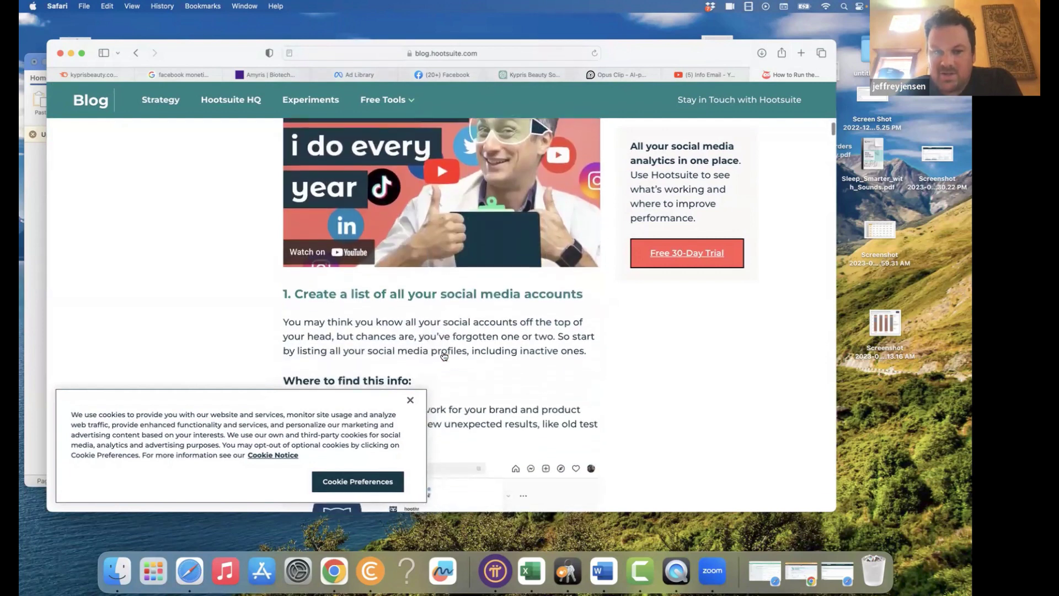
- Dismiss the cookie notice and examine the section on listing all social media accounts, including the audit spreadsheet example
{"action": "scroll", "coordinate": [444, 355], "scroll_direction": "down", "scroll_amount": 3}
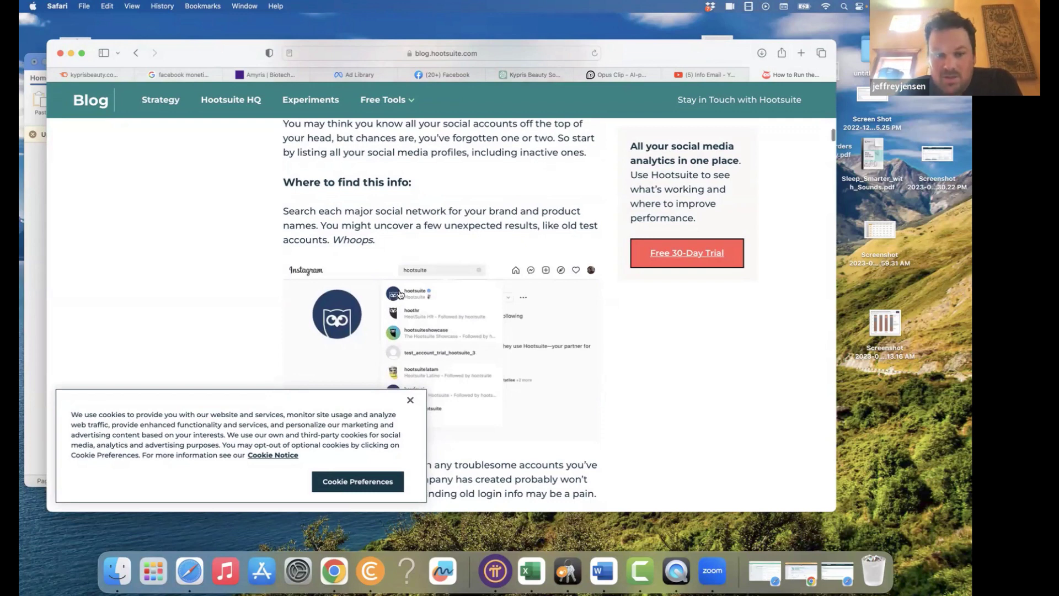
{"action": "scroll", "coordinate": [400, 294], "scroll_direction": "down", "scroll_amount": 1}
{"action": "scroll", "coordinate": [400, 294], "scroll_direction": "down", "scroll_amount": 10}
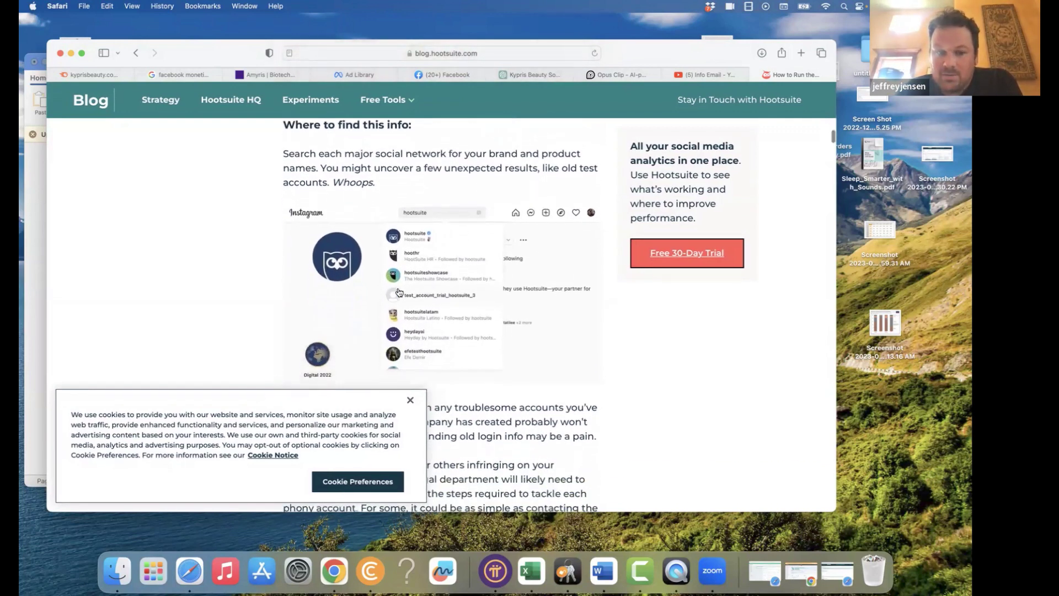
{"action": "left_click", "coordinate": [410, 400]}
{"action": "scroll", "coordinate": [415, 418], "scroll_direction": "down", "scroll_amount": 2}
{"action": "scroll", "coordinate": [415, 418], "scroll_direction": "down", "scroll_amount": 2}
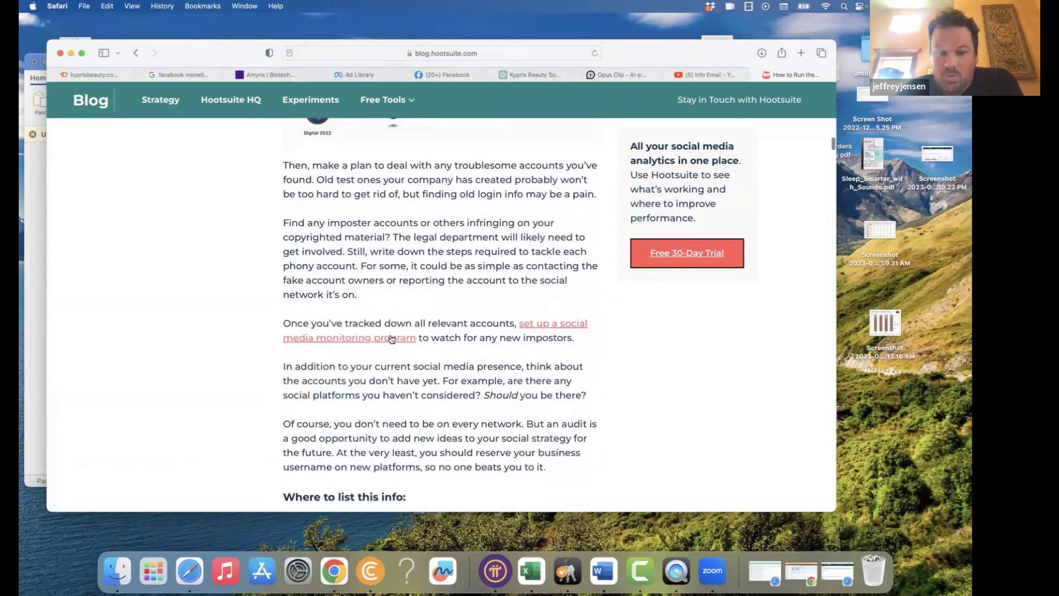
{"action": "scroll", "coordinate": [393, 341], "scroll_direction": "down", "scroll_amount": 7}
{"action": "scroll", "coordinate": [393, 341], "scroll_direction": "down", "scroll_amount": 3}
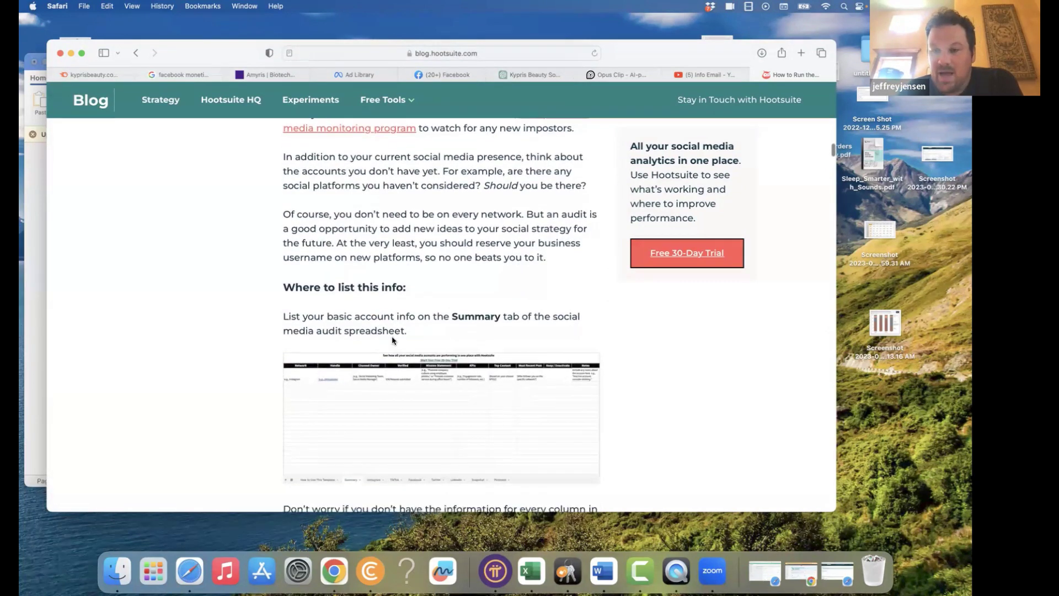
{"action": "scroll", "coordinate": [393, 341], "scroll_direction": "down", "scroll_amount": 4}
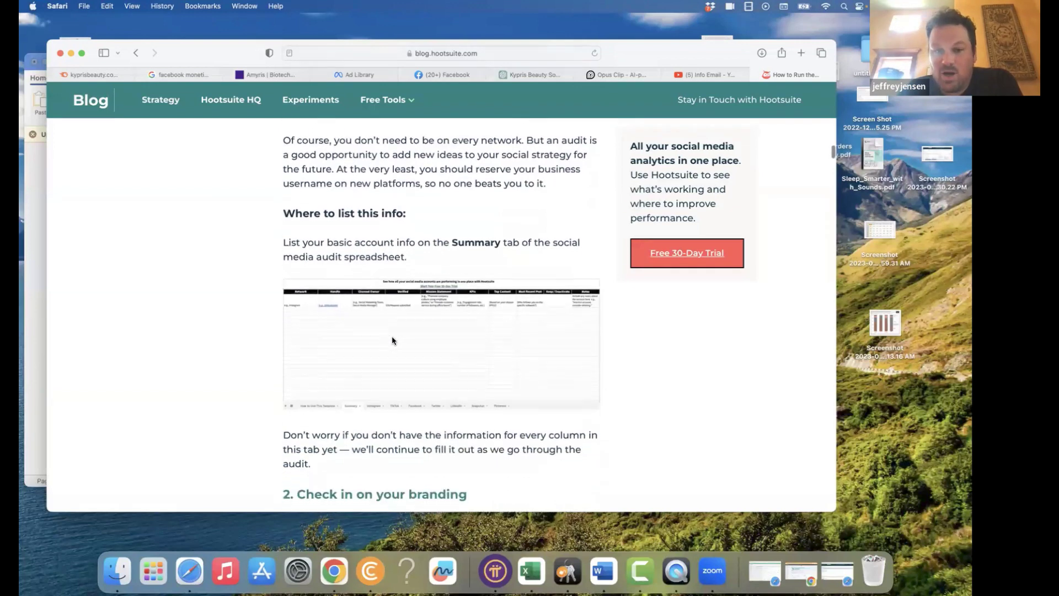
- Review the "Check in on your branding" section, closing the 60-day trial offer, and continue to the top-performing content section
{"action": "scroll", "coordinate": [392, 340], "scroll_direction": "down", "scroll_amount": 5}
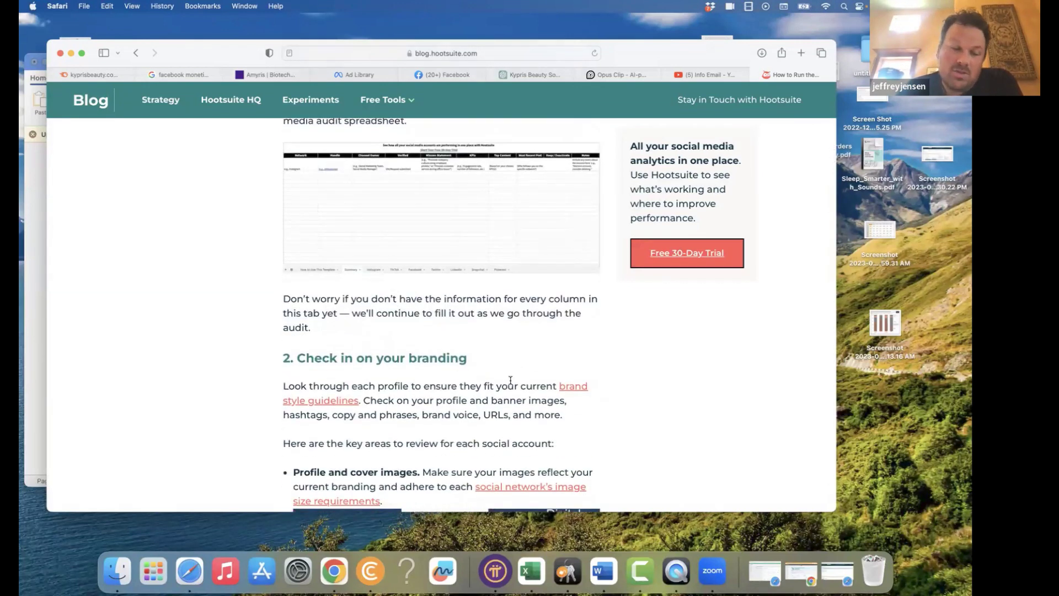
{"action": "scroll", "coordinate": [362, 306], "scroll_direction": "down", "scroll_amount": 10}
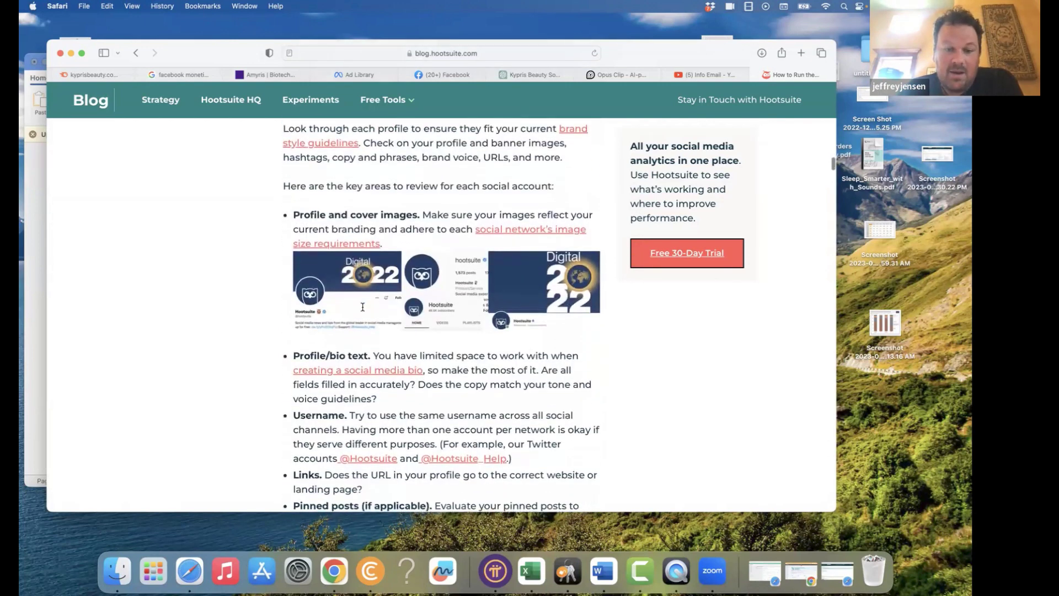
{"action": "scroll", "coordinate": [362, 306], "scroll_direction": "down", "scroll_amount": 20}
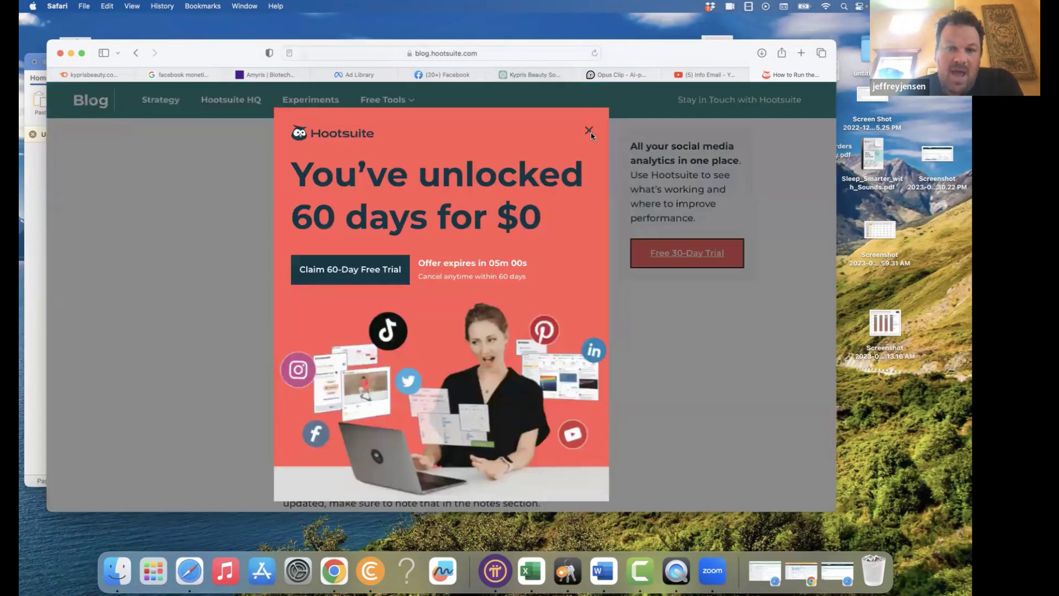
{"action": "left_click", "coordinate": [589, 132]}
{"action": "scroll", "coordinate": [408, 269], "scroll_direction": "down", "scroll_amount": 12}
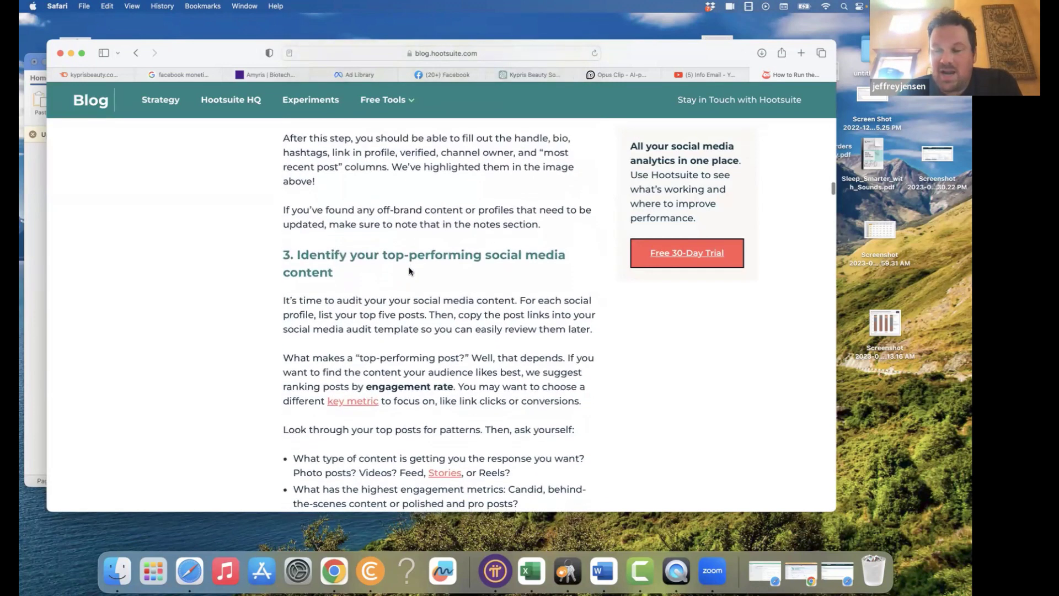
- Look up Upfluence and open its influencer and affiliate marketing platform website in place of the Hootsuite article
{"action": "left_click", "coordinate": [411, 53]}
{"action": "type", "text": "up"}
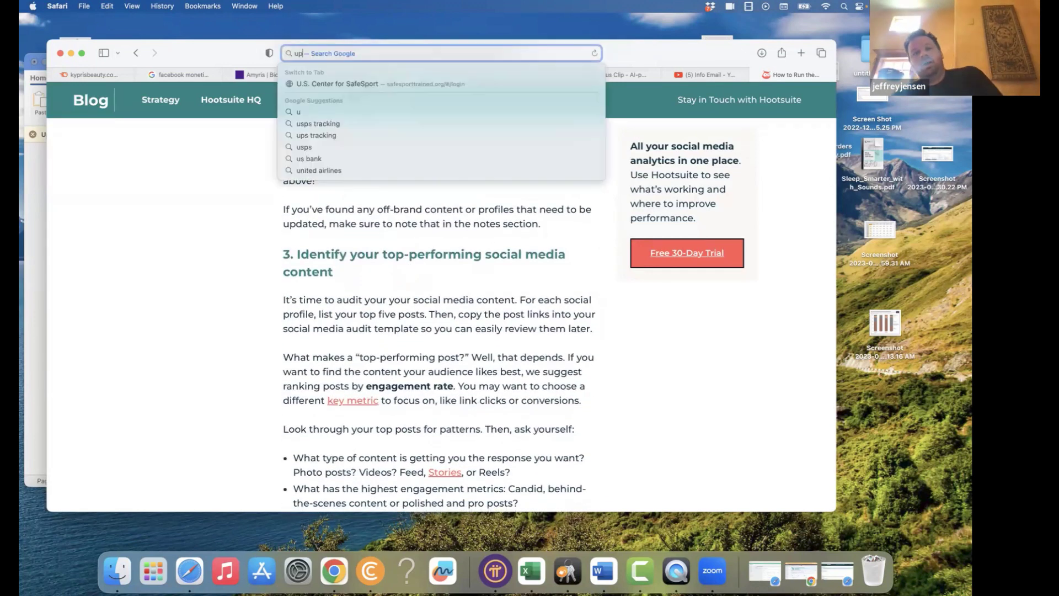
{"action": "type", "text": "fluenc"}
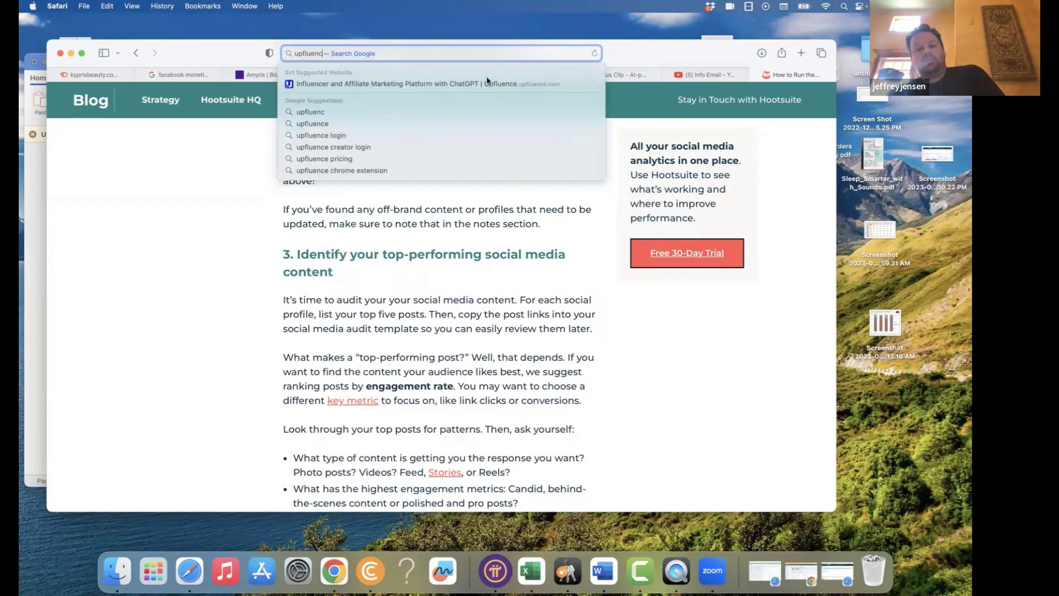
{"action": "left_click", "coordinate": [487, 83]}
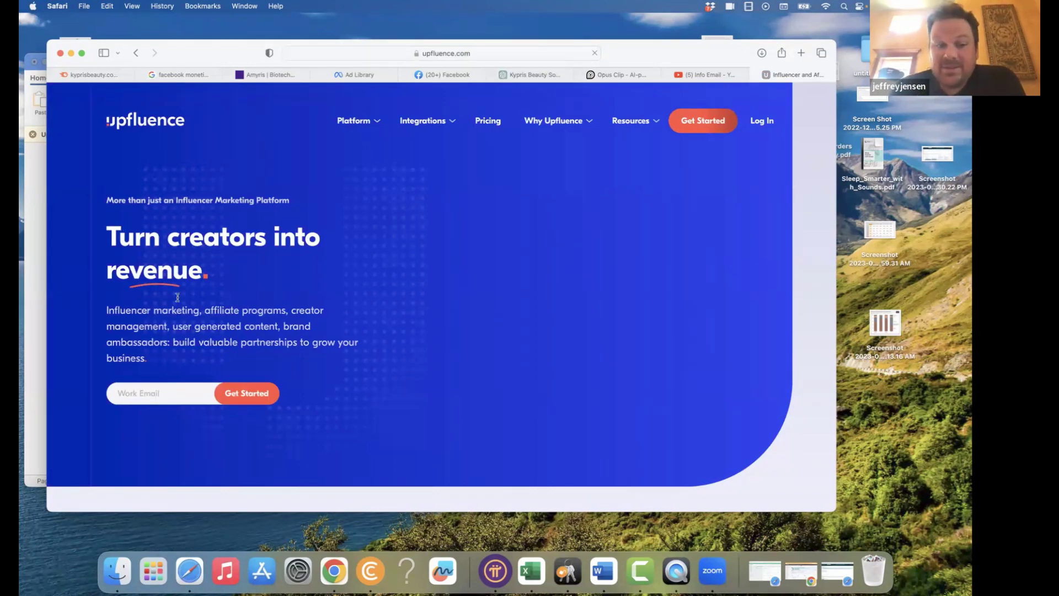
- Look over the Upfluence homepage, including the client logos and the "See how Upfluence works" section
{"action": "scroll", "coordinate": [178, 298], "scroll_direction": "down", "scroll_amount": 10}
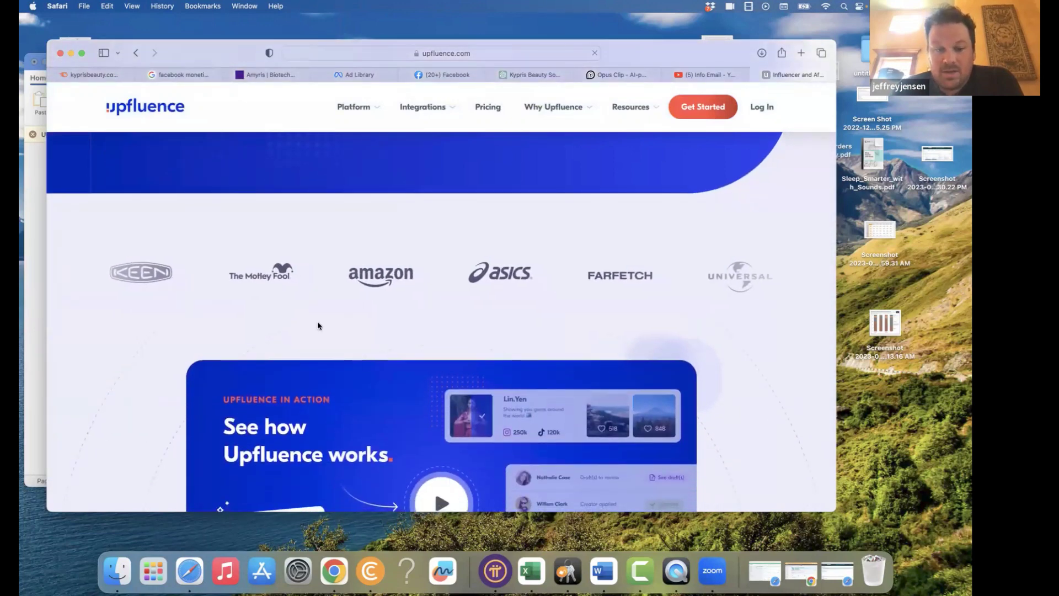
{"action": "scroll", "coordinate": [317, 326], "scroll_direction": "down", "scroll_amount": 5}
{"action": "scroll", "coordinate": [454, 393], "scroll_direction": "down", "scroll_amount": 2}
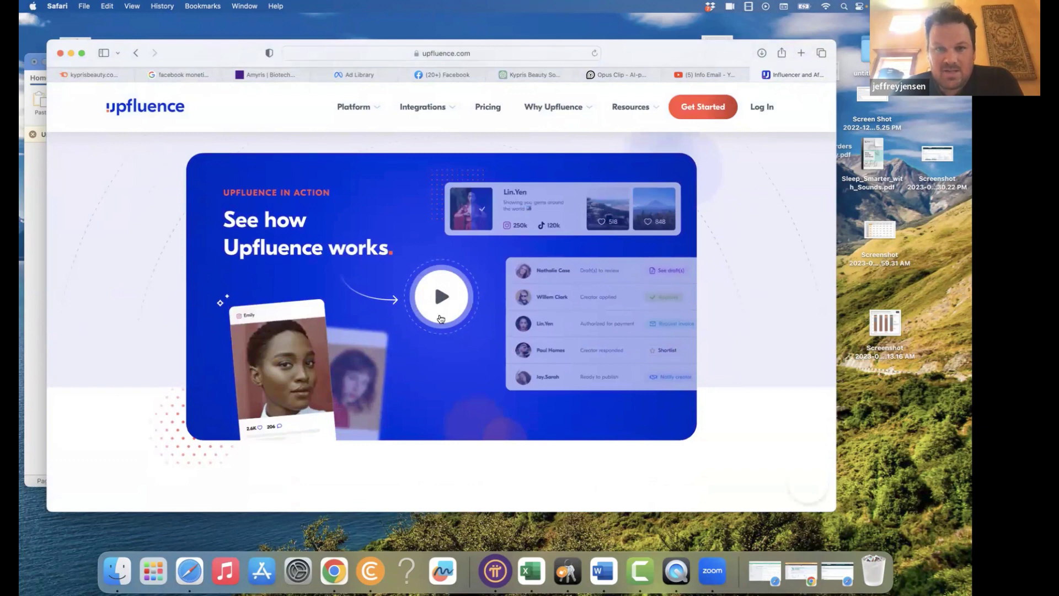
{"action": "scroll", "coordinate": [396, 325], "scroll_direction": "down", "scroll_amount": 2}
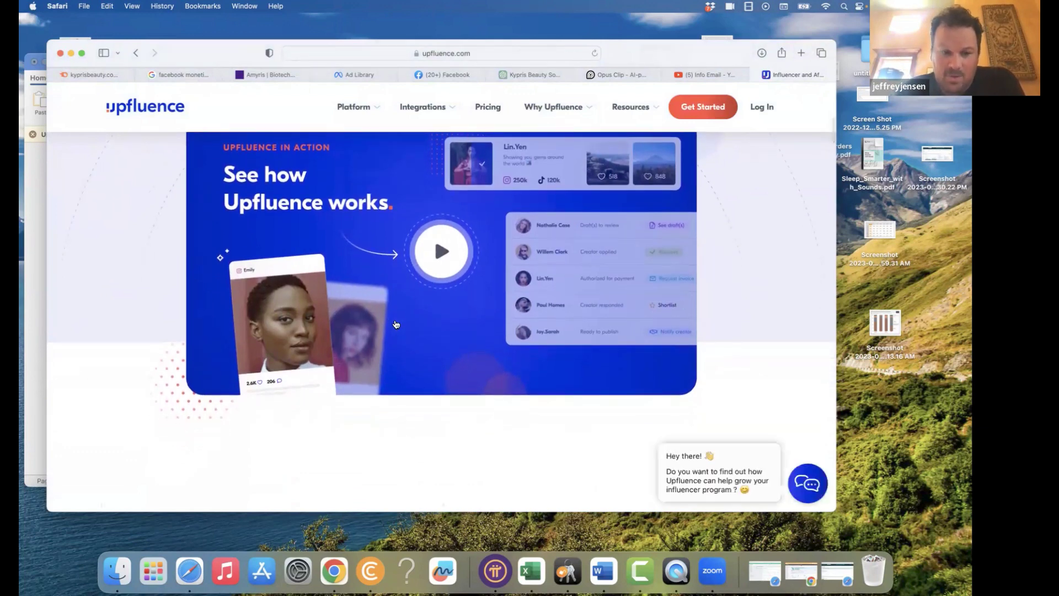
{"action": "scroll", "coordinate": [396, 325], "scroll_direction": "up", "scroll_amount": 1}
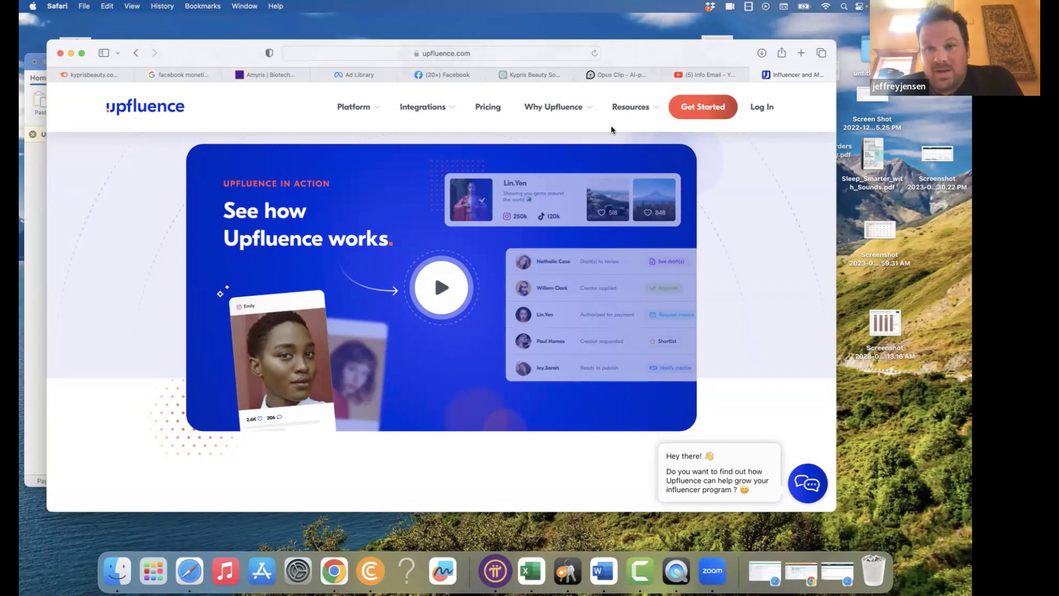
- Go back to the ChatGPT content calendar and highlight the #KyprisGlow and #SkincareRitual hashtags in the Day 1 and Day 3 captions
{"action": "left_click", "coordinate": [532, 75]}
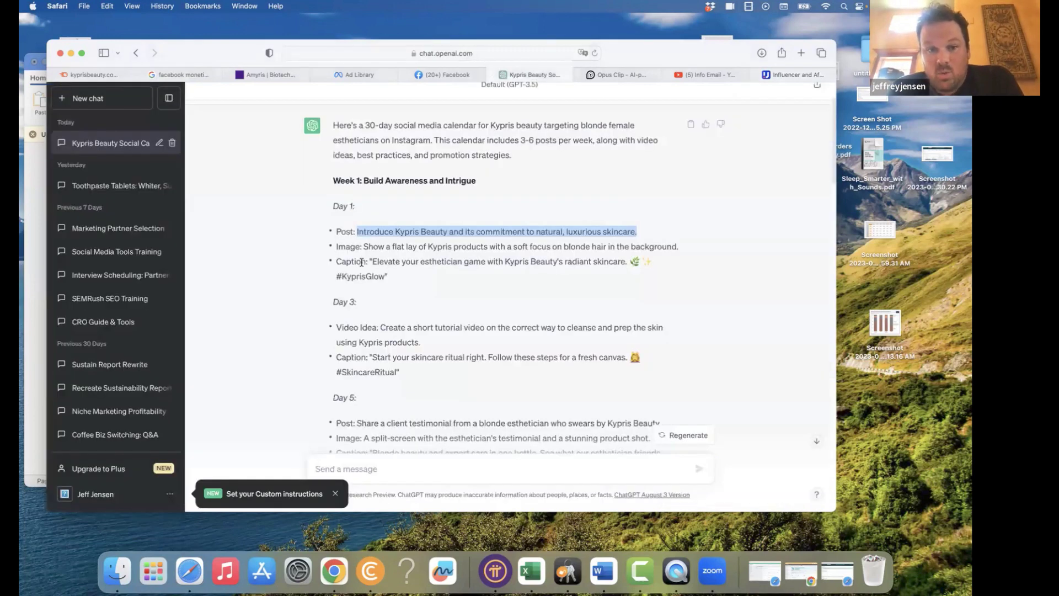
{"action": "left_click_drag", "start_coordinate": [393, 277], "coordinate": [335, 279]}
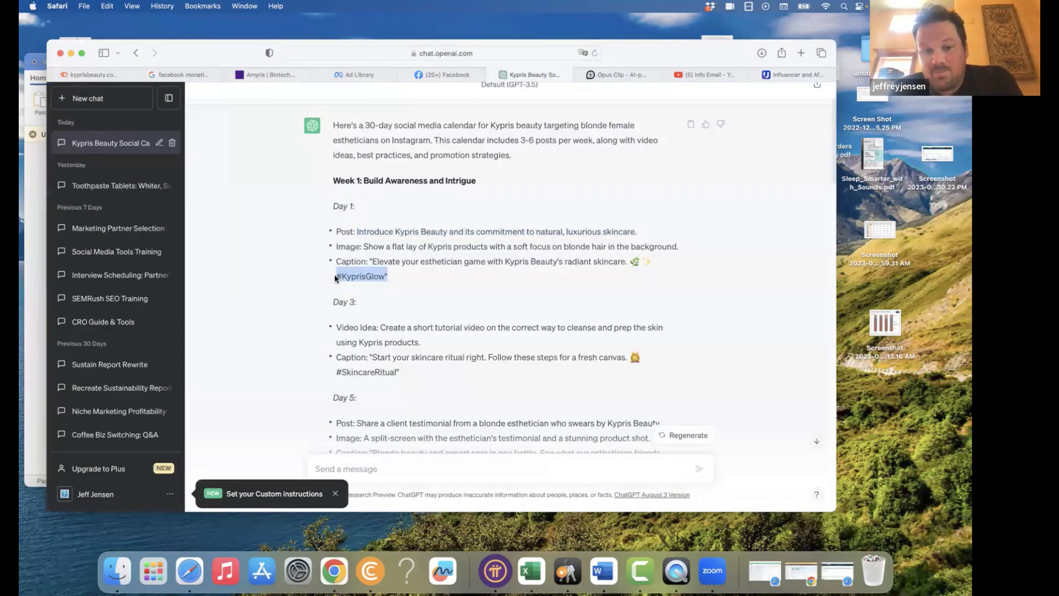
{"action": "left_click", "coordinate": [401, 286]}
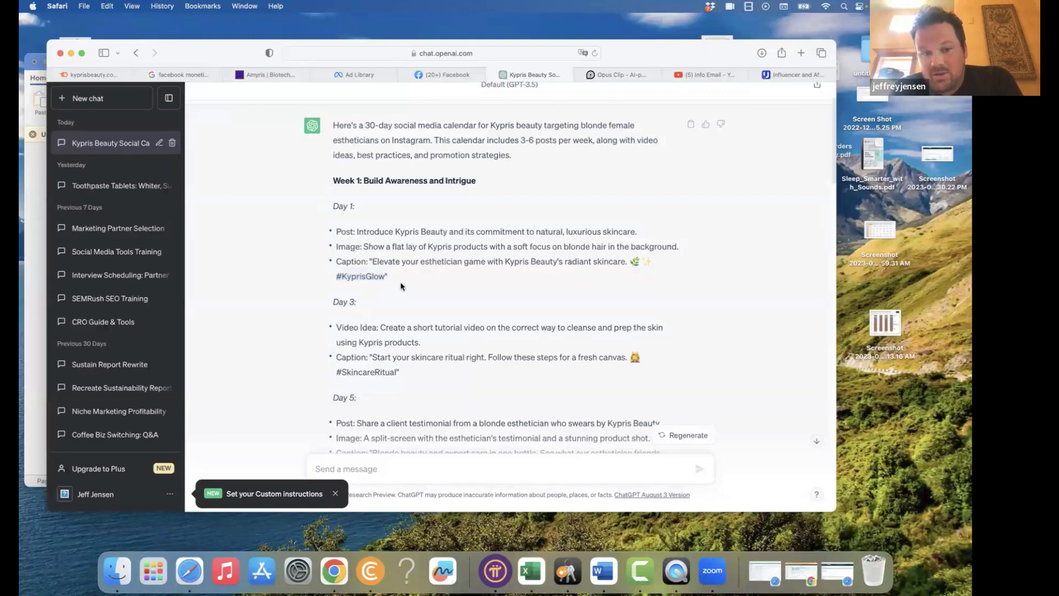
{"action": "left_click_drag", "start_coordinate": [406, 277], "coordinate": [324, 277]}
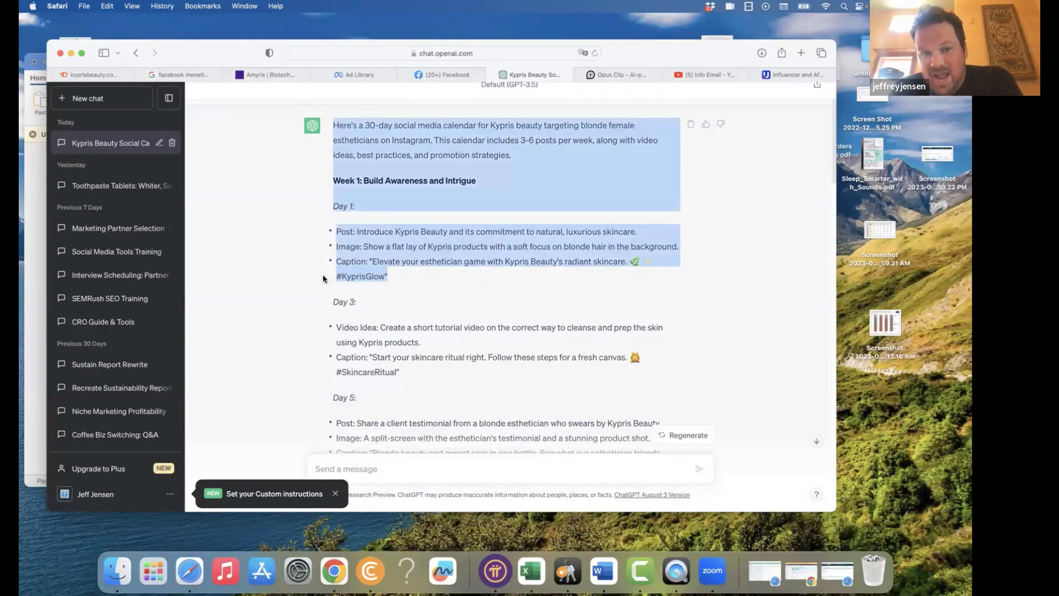
{"action": "left_click", "coordinate": [324, 278]}
{"action": "scroll", "coordinate": [419, 329], "scroll_direction": "down", "scroll_amount": 5}
{"action": "left_click_drag", "start_coordinate": [402, 226], "coordinate": [339, 222]}
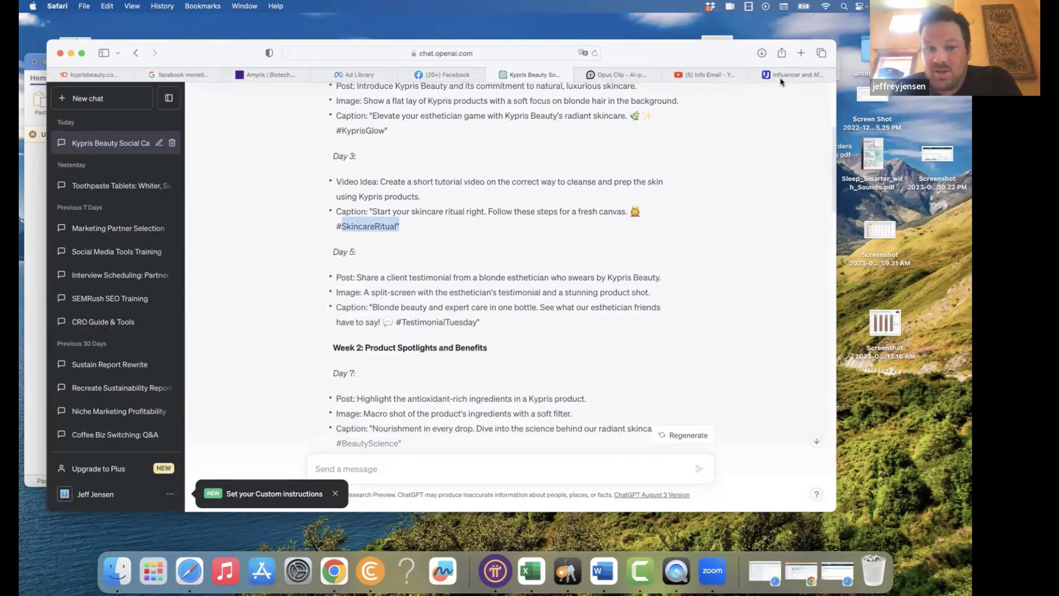
{"action": "mouse_move", "coordinate": [780, 77]}
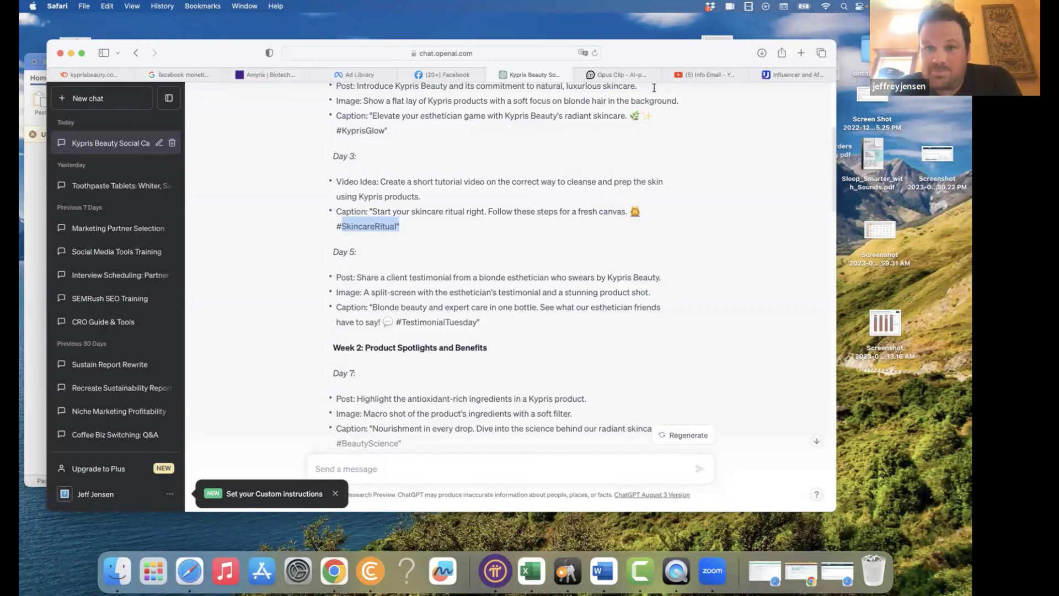
- Check the processing progress of the SEO video's clips in OpusClip
{"action": "left_click", "coordinate": [629, 76]}
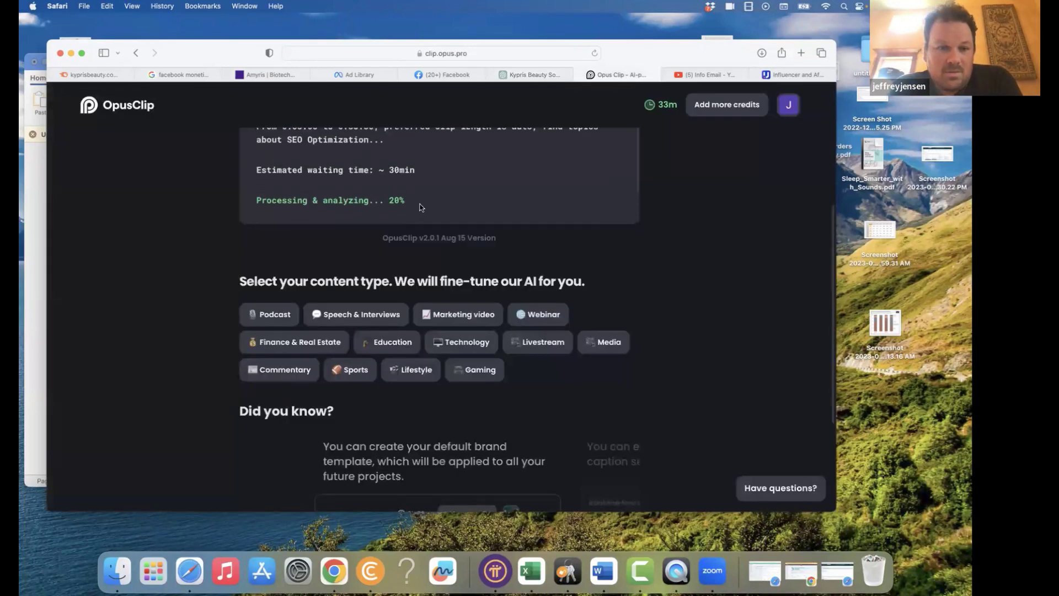
{"action": "scroll", "coordinate": [655, 246], "scroll_direction": "up", "scroll_amount": 5}
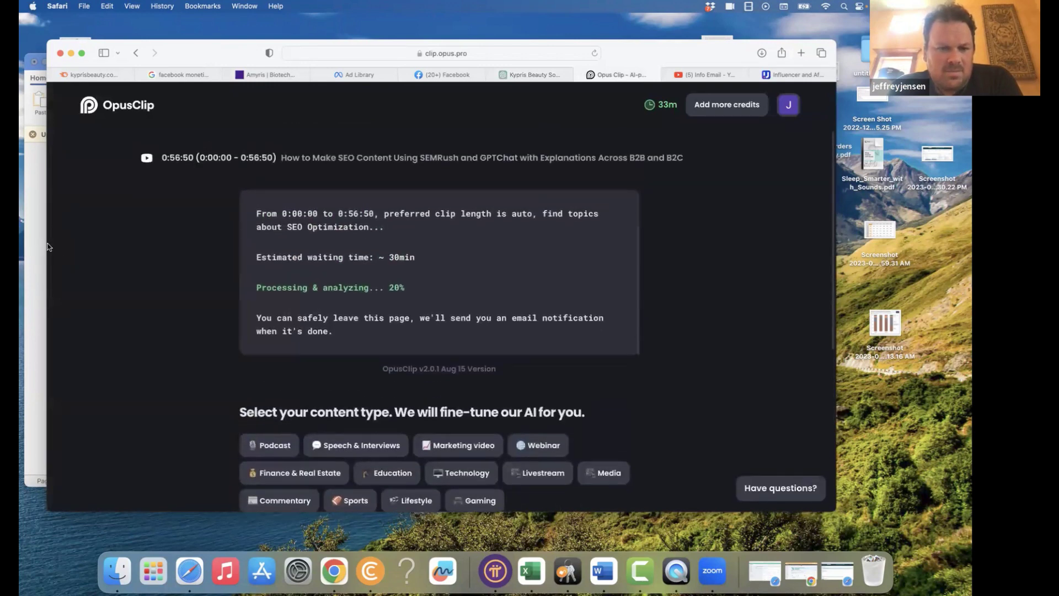
{"action": "scroll", "coordinate": [61, 242], "scroll_direction": "down", "scroll_amount": 2}
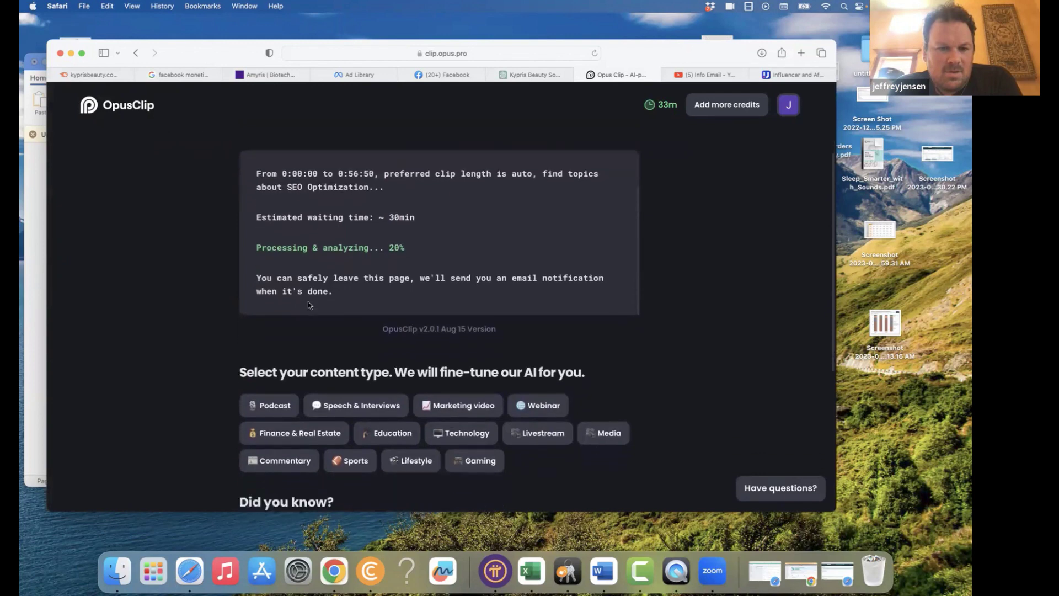
- Switch to the Word training outline and review the Opus.pro, TubeBuddy and Q&A parts
{"action": "left_click", "coordinate": [34, 245]}
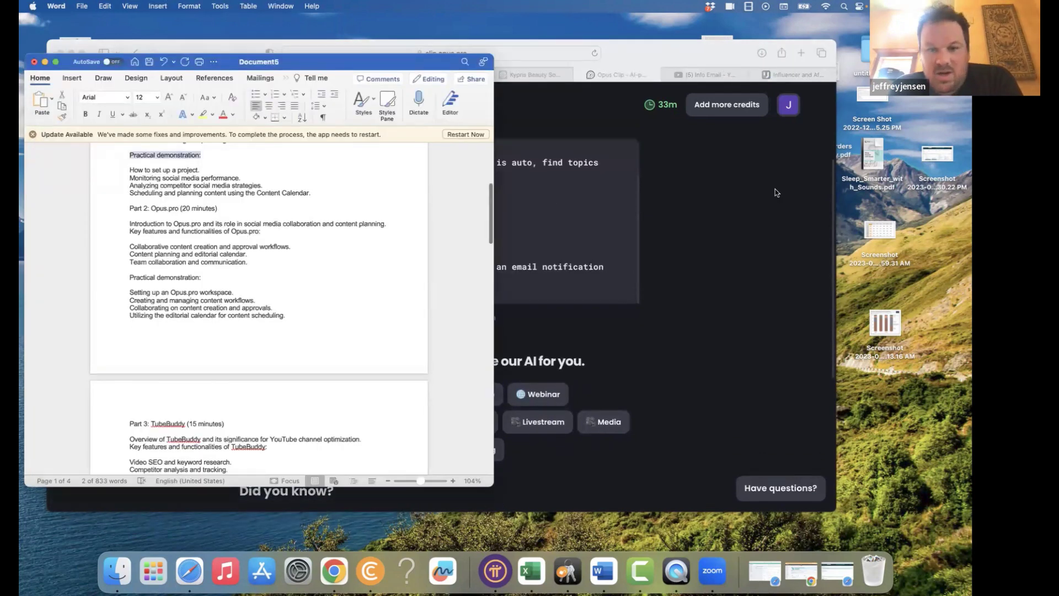
{"action": "scroll", "coordinate": [329, 271], "scroll_direction": "down", "scroll_amount": 1}
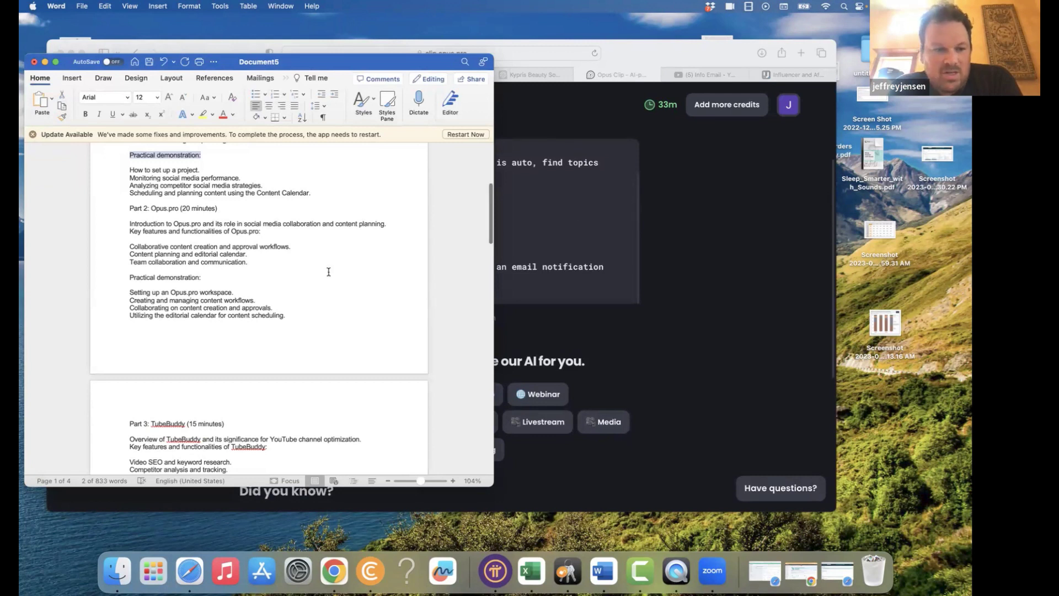
{"action": "scroll", "coordinate": [328, 271], "scroll_direction": "down", "scroll_amount": 5}
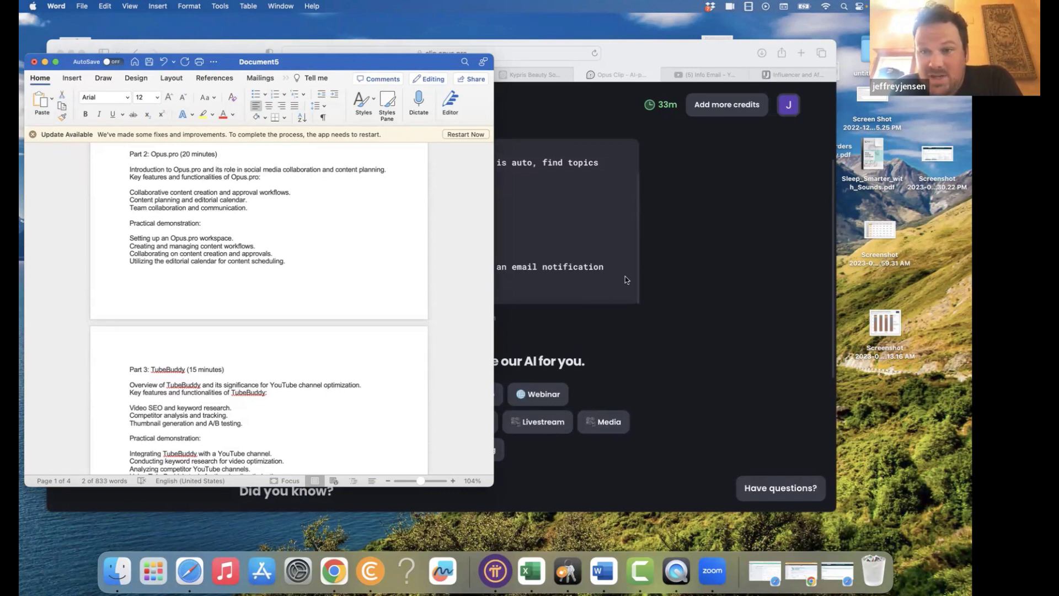
{"action": "scroll", "coordinate": [316, 354], "scroll_direction": "down", "scroll_amount": 5}
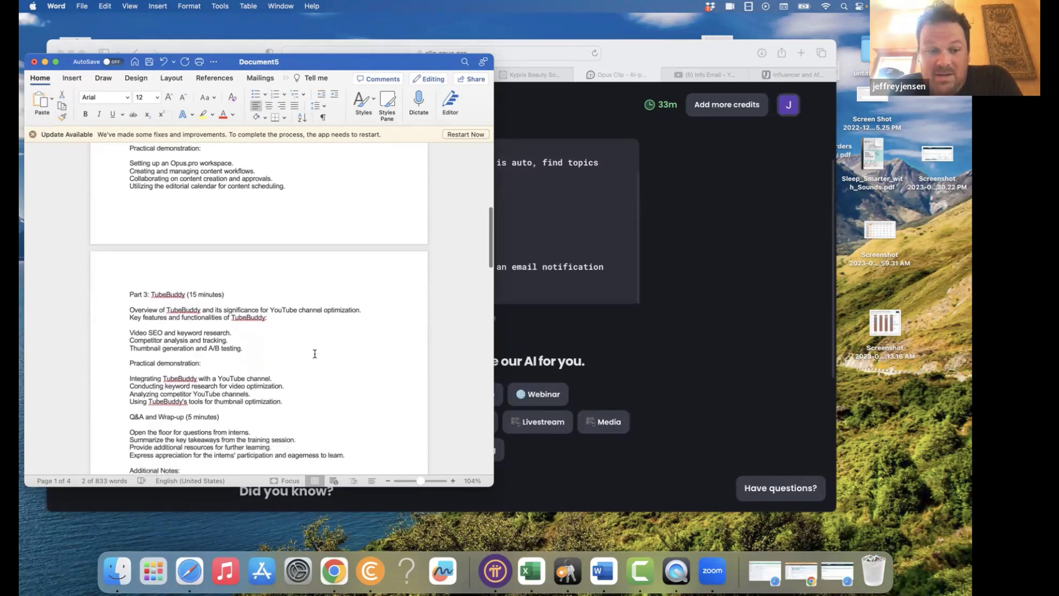
- Return to Safari and open the YouTube home page in place of the Upfluence site
{"action": "left_click", "coordinate": [708, 255]}
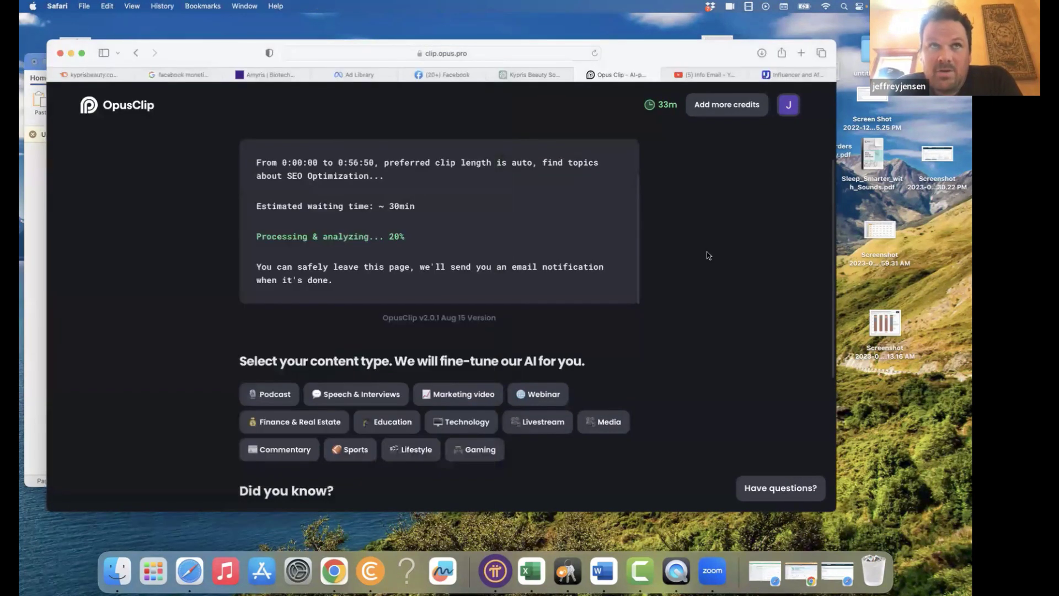
{"action": "left_click", "coordinate": [800, 75]}
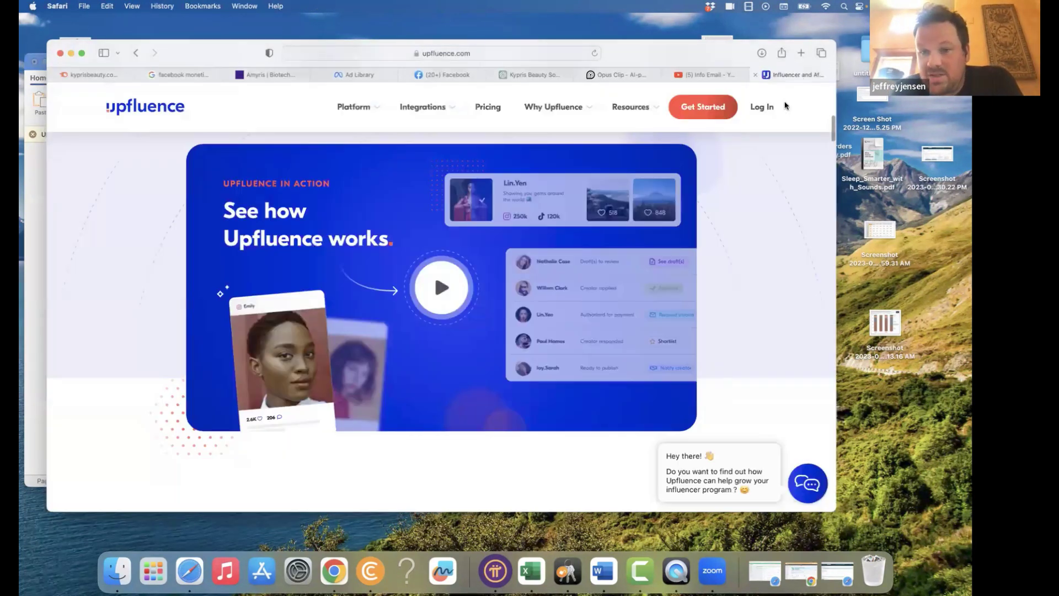
{"action": "left_click", "coordinate": [486, 54]}
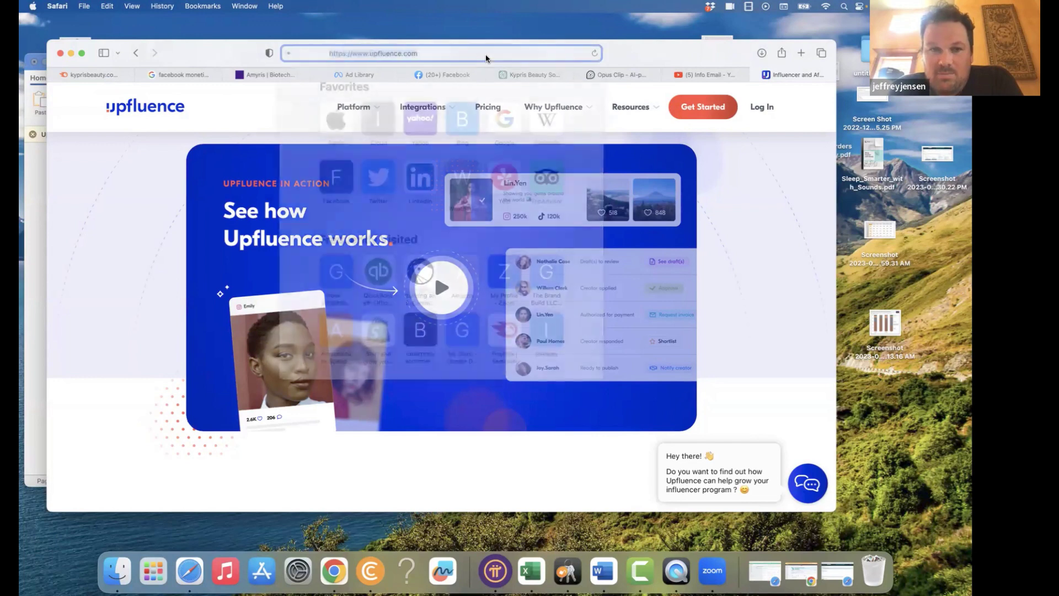
{"action": "type", "text": "you"}
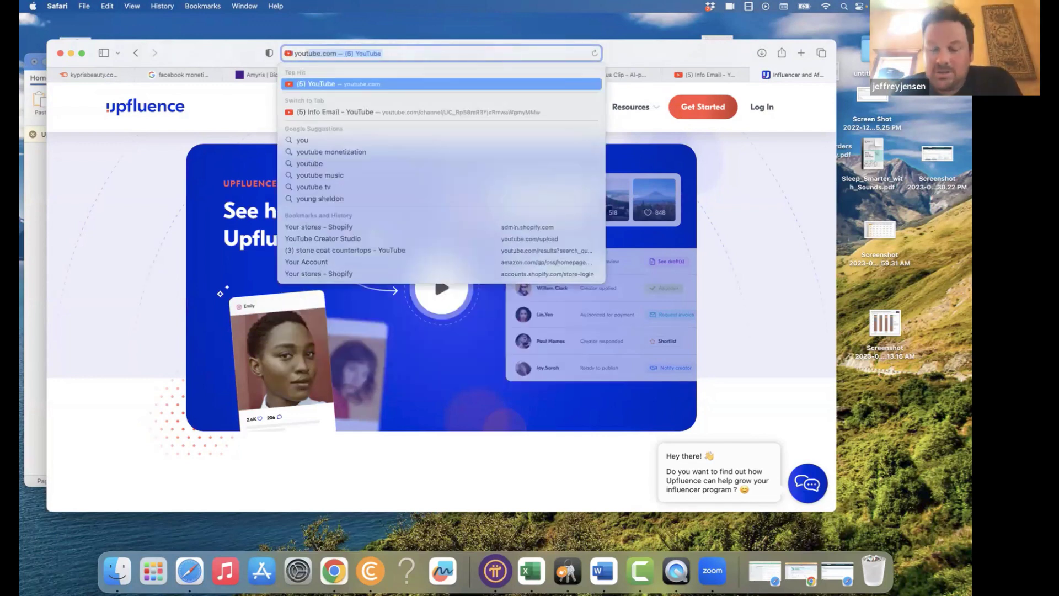
{"action": "key", "text": "Return"}
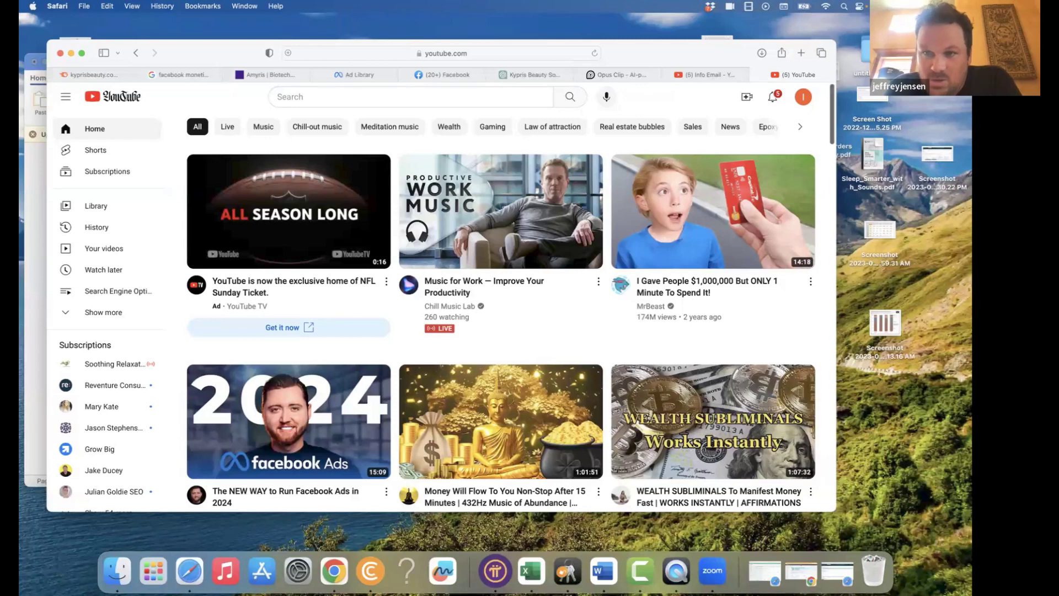
- Search YouTube for "skin care" and look through the Shorts and video results
{"action": "left_click", "coordinate": [290, 100]}
{"action": "type", "text": "s"}
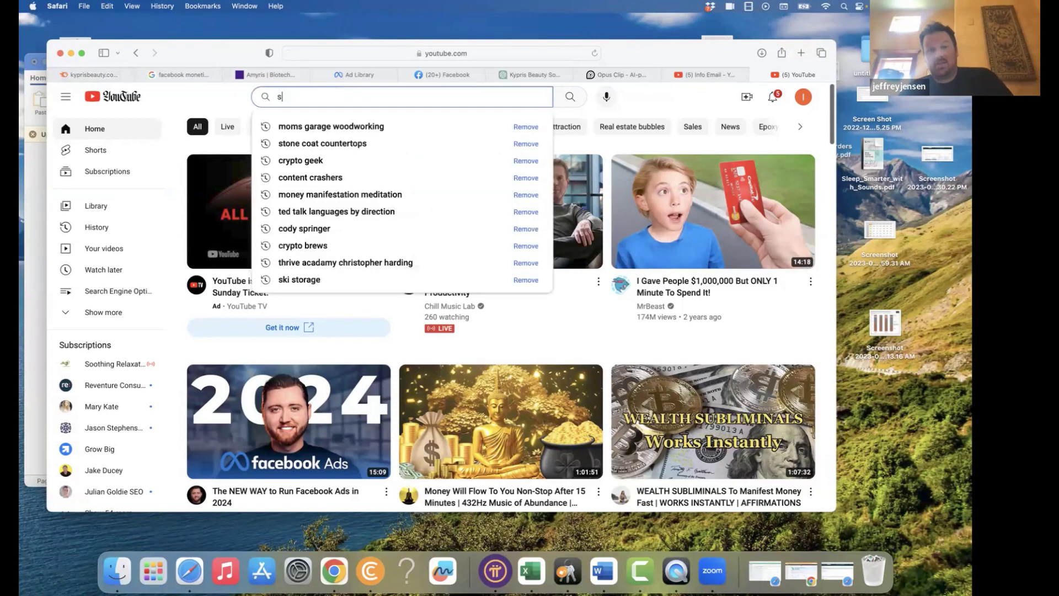
{"action": "type", "text": "kin care"}
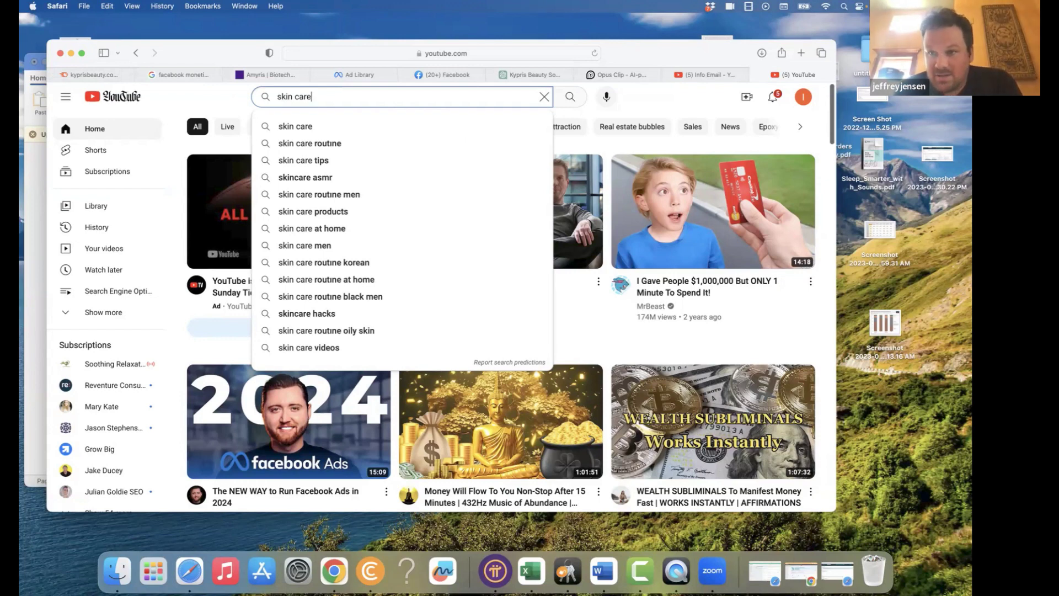
{"action": "key", "text": "Return"}
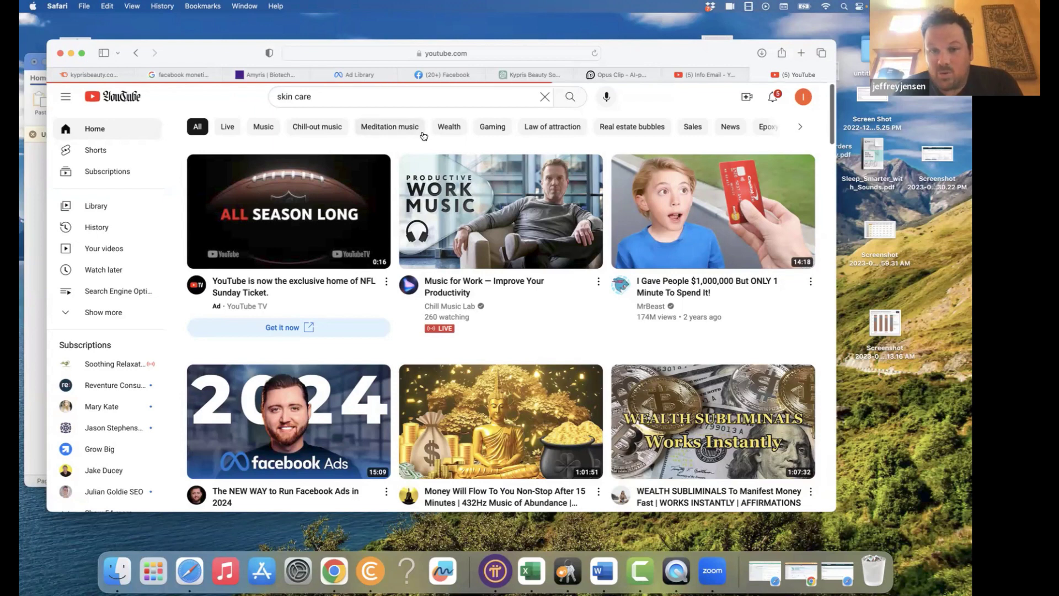
{"action": "scroll", "coordinate": [522, 331], "scroll_direction": "down", "scroll_amount": 4}
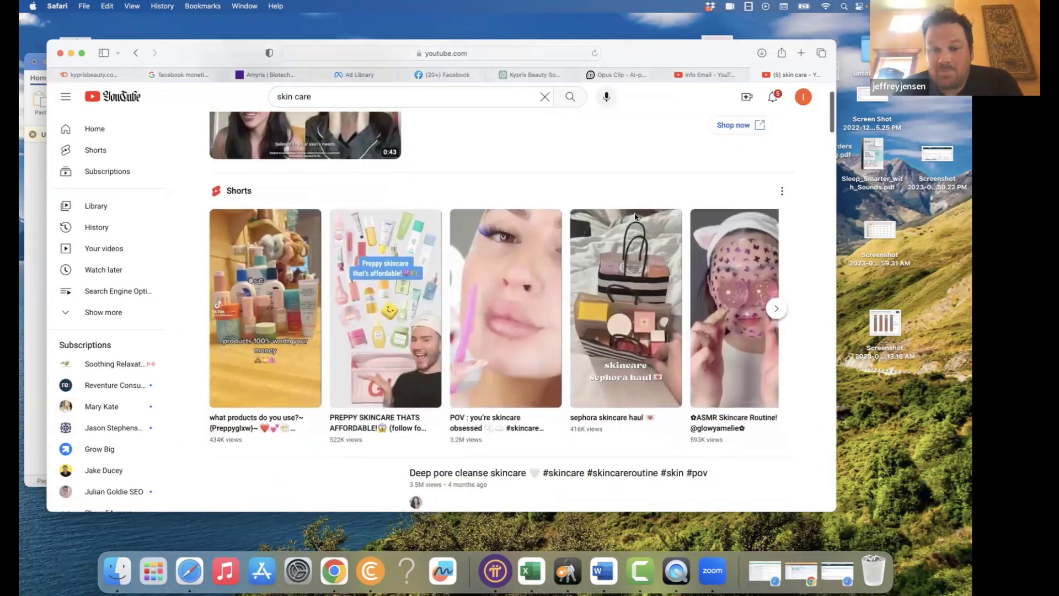
{"action": "scroll", "coordinate": [654, 303], "scroll_direction": "down", "scroll_amount": 2}
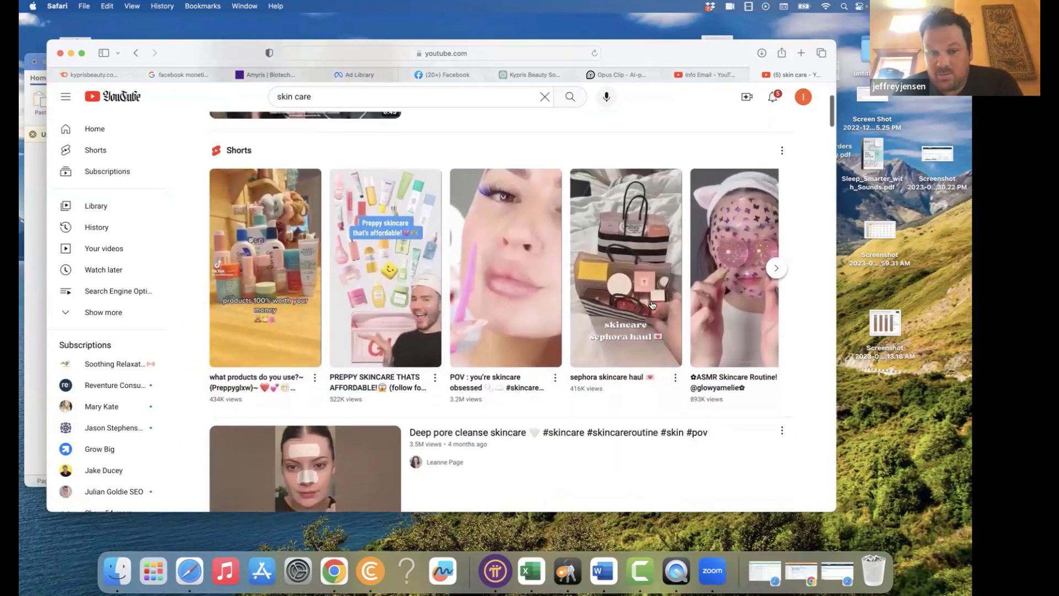
{"action": "scroll", "coordinate": [653, 304], "scroll_direction": "down", "scroll_amount": 4}
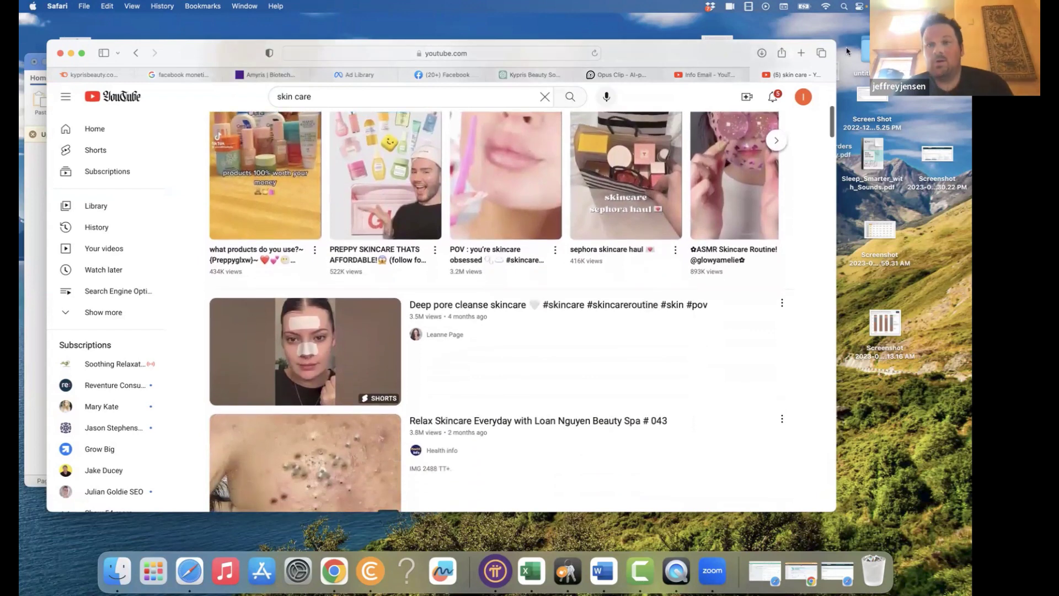
- Open the TubeBuddy home page in a new browser tab and dismiss the free extension offer
{"action": "left_click", "coordinate": [801, 54]}
{"action": "type", "text": "tubb"}
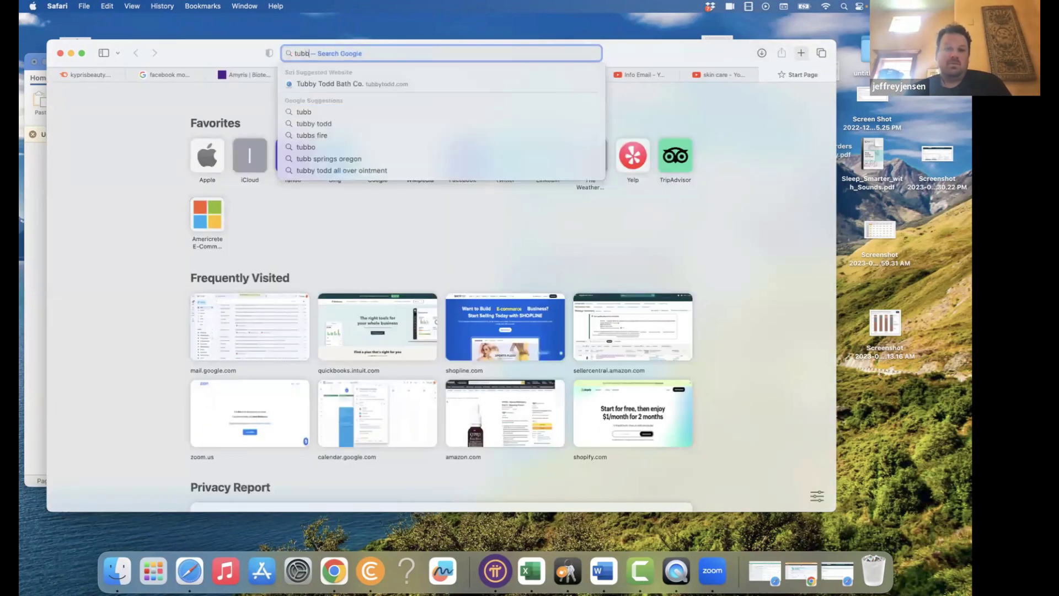
{"action": "type", "text": "udy"}
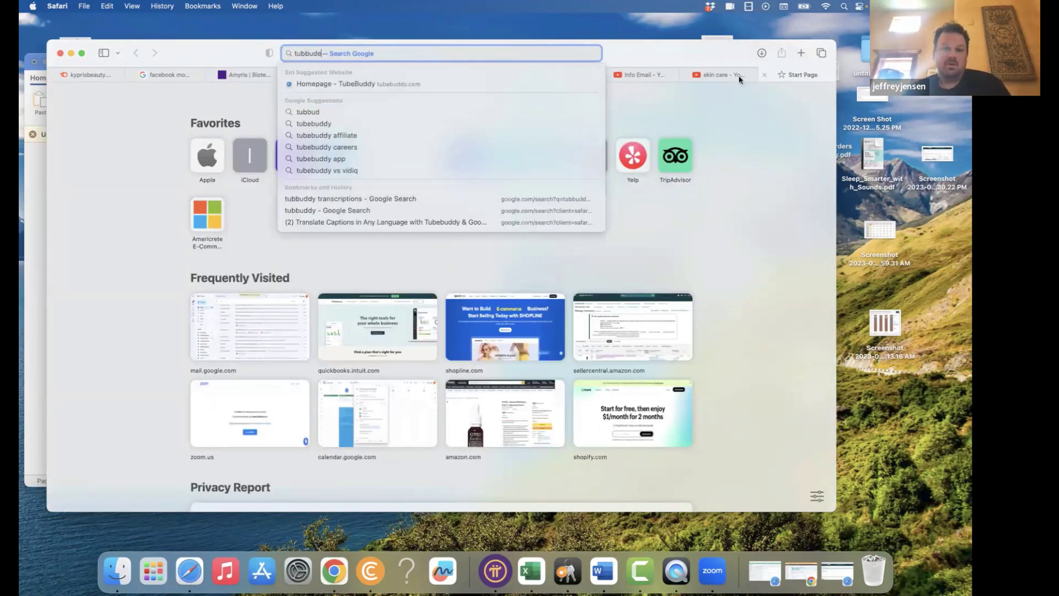
{"action": "left_click", "coordinate": [296, 53]}
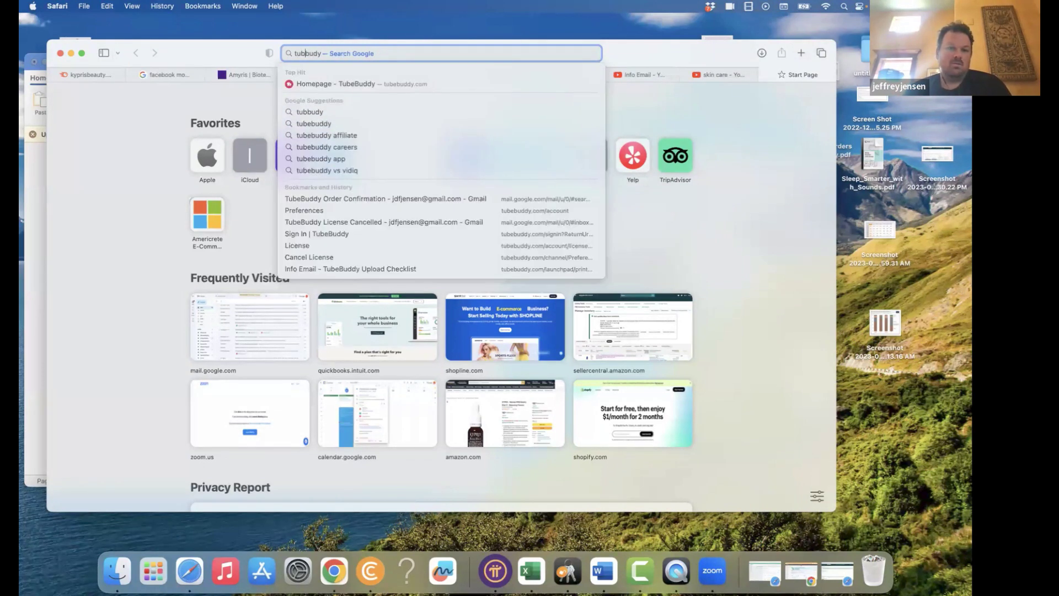
{"action": "type", "text": "e"}
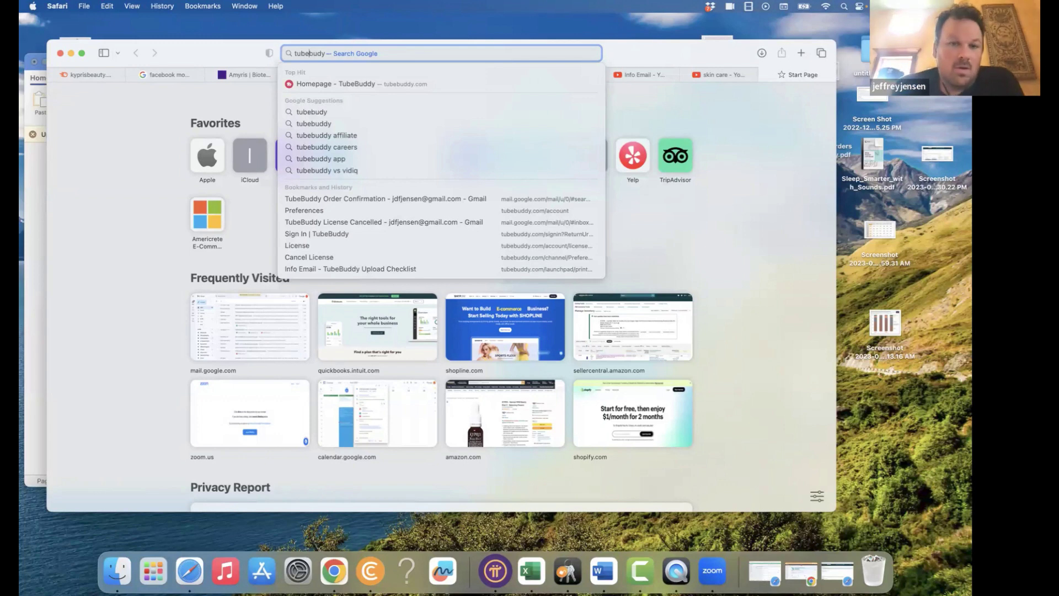
{"action": "left_click", "coordinate": [328, 84]}
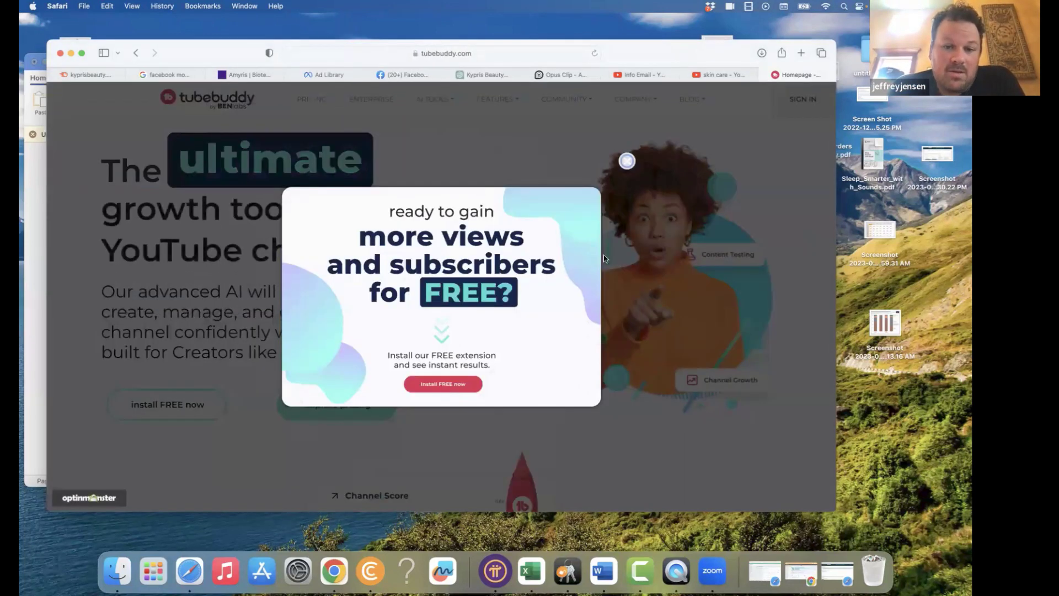
{"action": "left_click", "coordinate": [633, 158]}
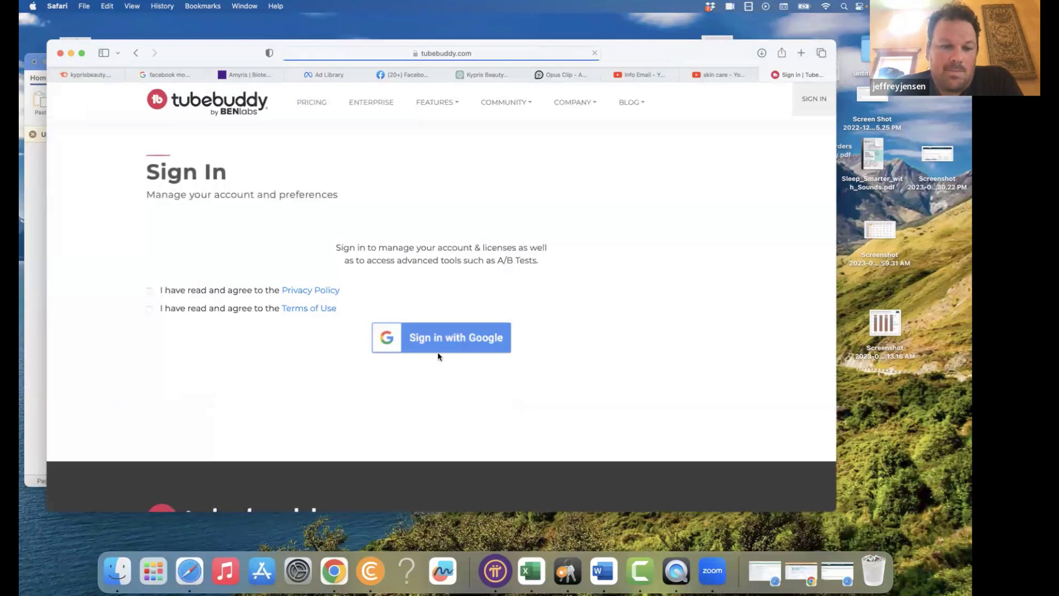
- Accept TubeBuddy's Privacy Policy and Terms of Use, and sign in with the business info Google account
{"action": "left_click", "coordinate": [150, 291]}
{"action": "left_click", "coordinate": [149, 309]}
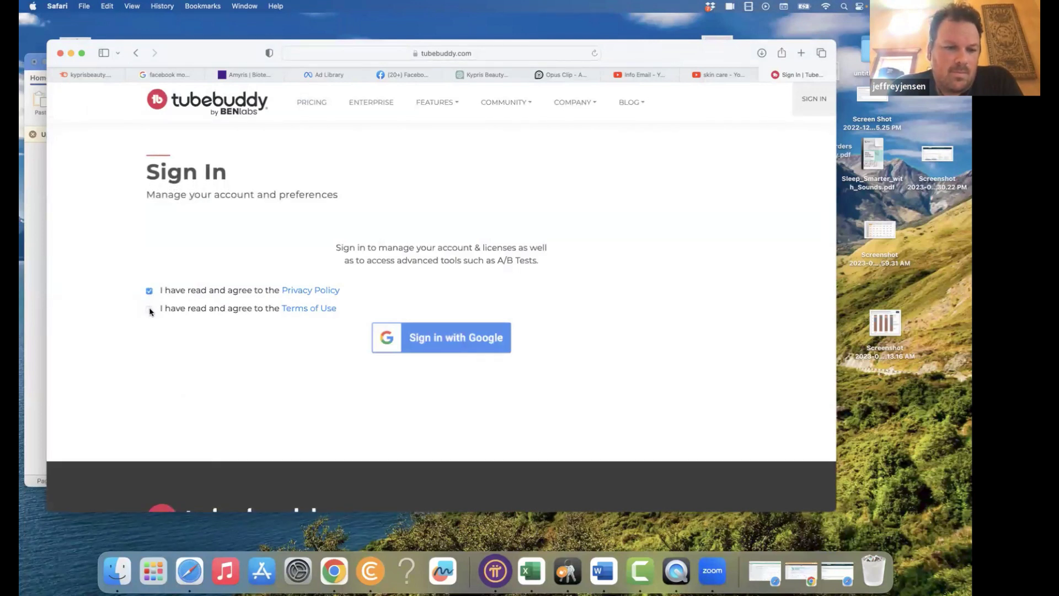
{"action": "left_click", "coordinate": [484, 341]}
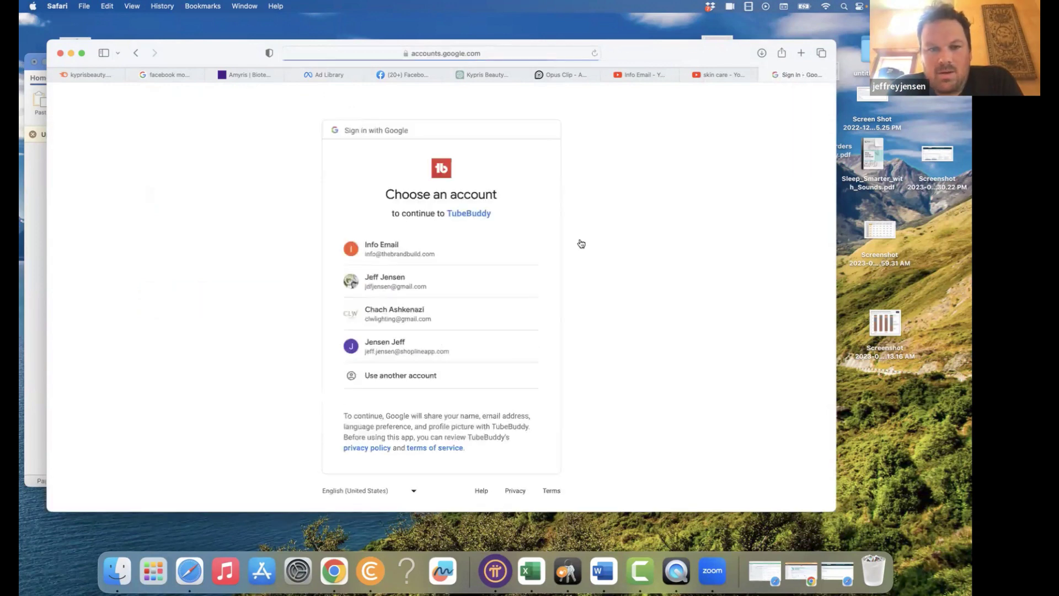
{"action": "left_click", "coordinate": [406, 252]}
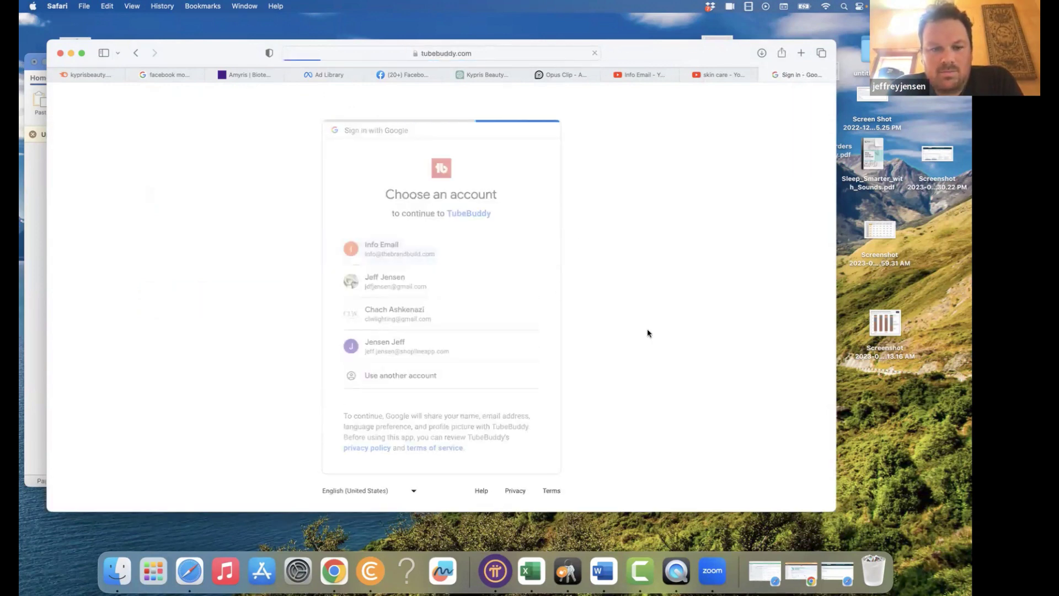
{"action": "left_click", "coordinate": [280, 279]}
- Review TubeBuddy's Data & Insights, Launch Pad and Search Rank Tracking sections, including the Health Report
{"action": "scroll", "coordinate": [280, 249], "scroll_direction": "down", "scroll_amount": 2}
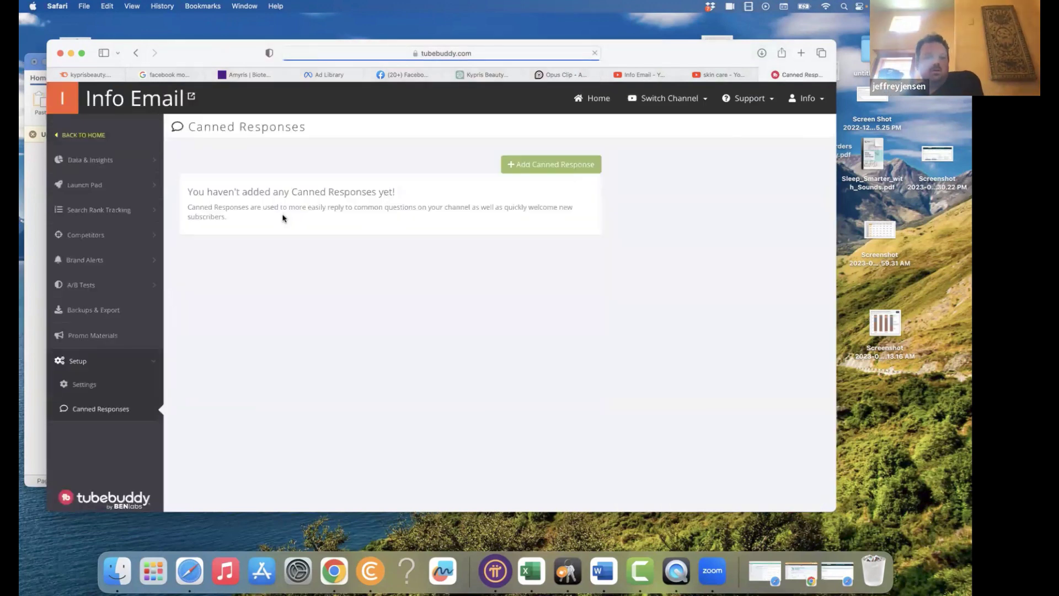
{"action": "left_click", "coordinate": [123, 165]}
{"action": "left_click", "coordinate": [117, 191]}
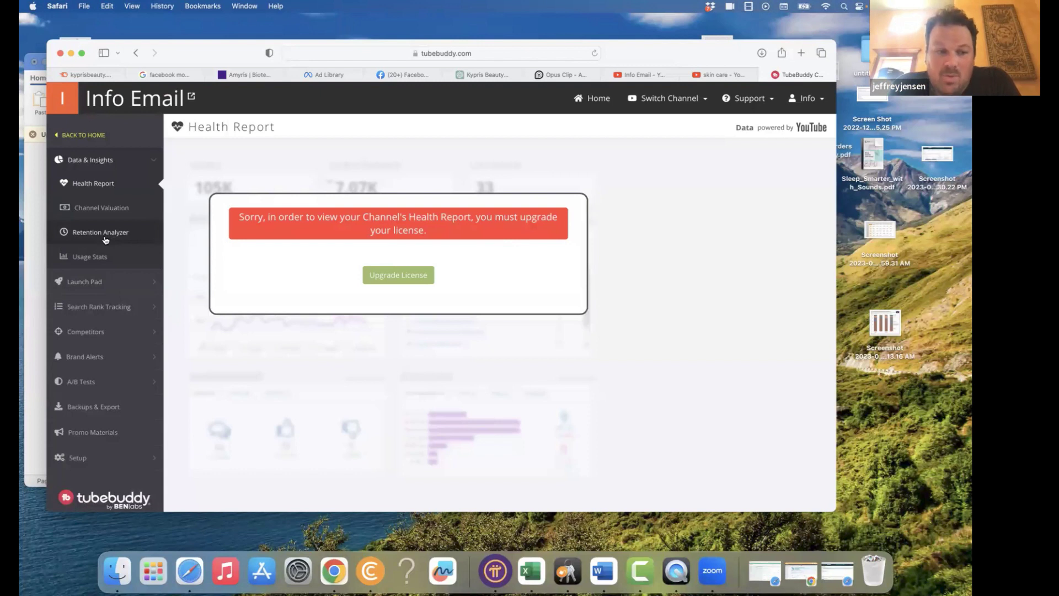
{"action": "left_click", "coordinate": [117, 280]}
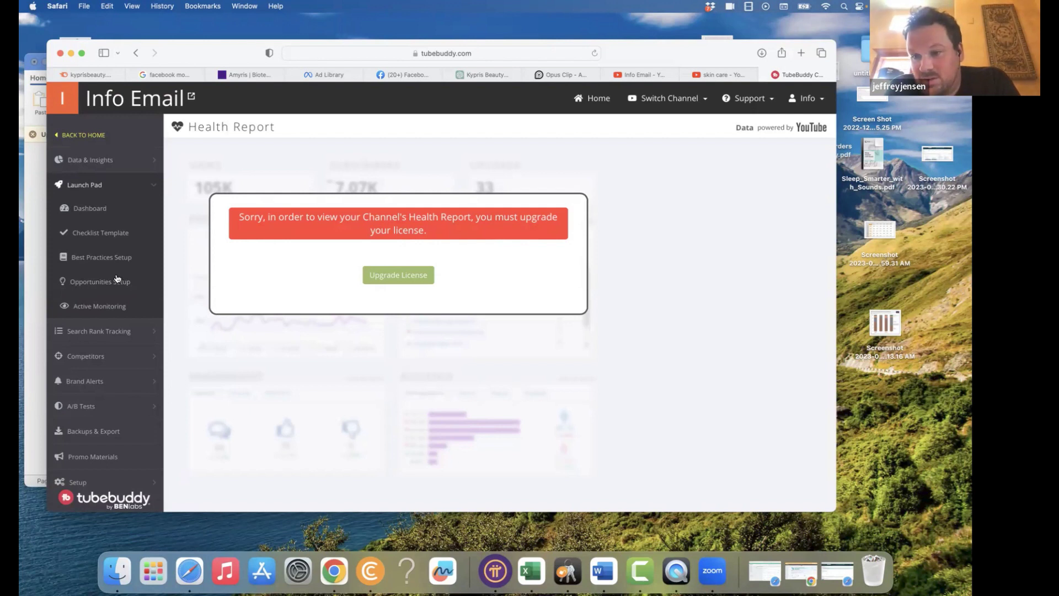
{"action": "left_click", "coordinate": [118, 342]}
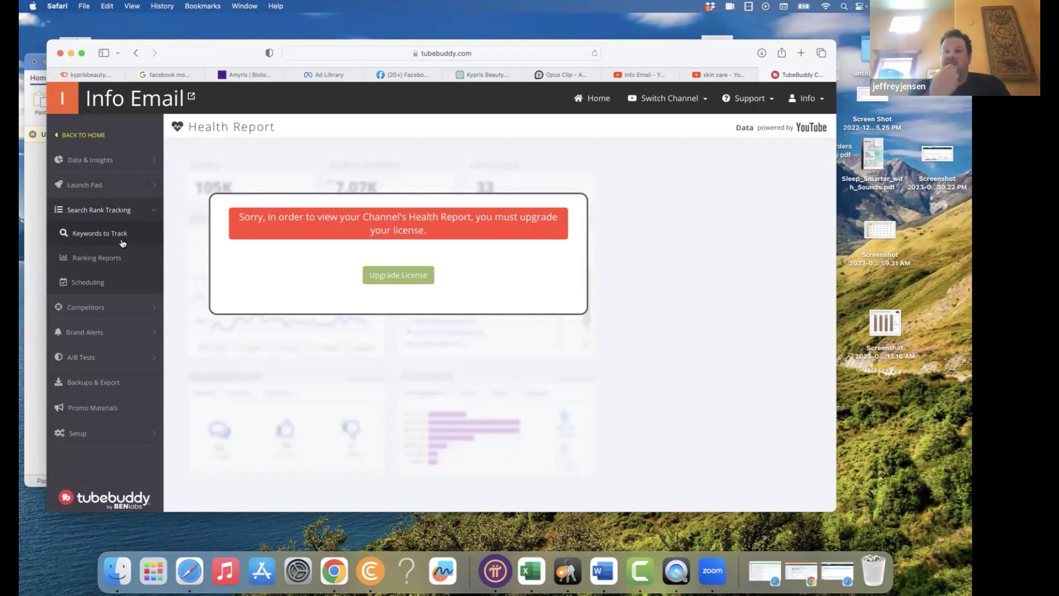
- Return to the YouTube results page and search for "stone coat countertops"
{"action": "left_click", "coordinate": [717, 74]}
{"action": "left_click", "coordinate": [328, 94]}
{"action": "key", "text": "super+a"}
{"action": "type", "text": "stone coat"}
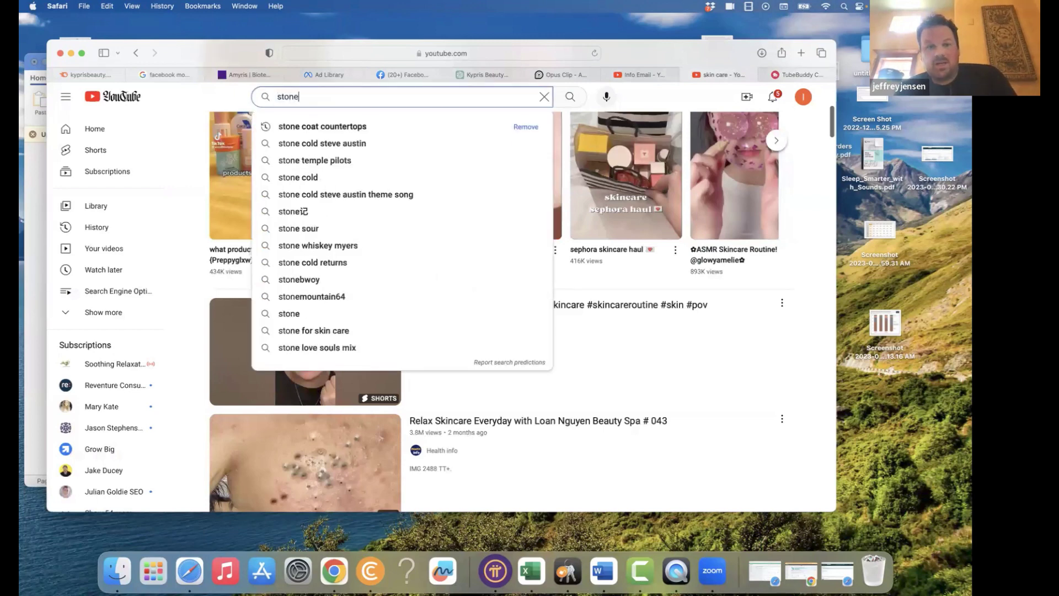
{"action": "left_click", "coordinate": [292, 130]}
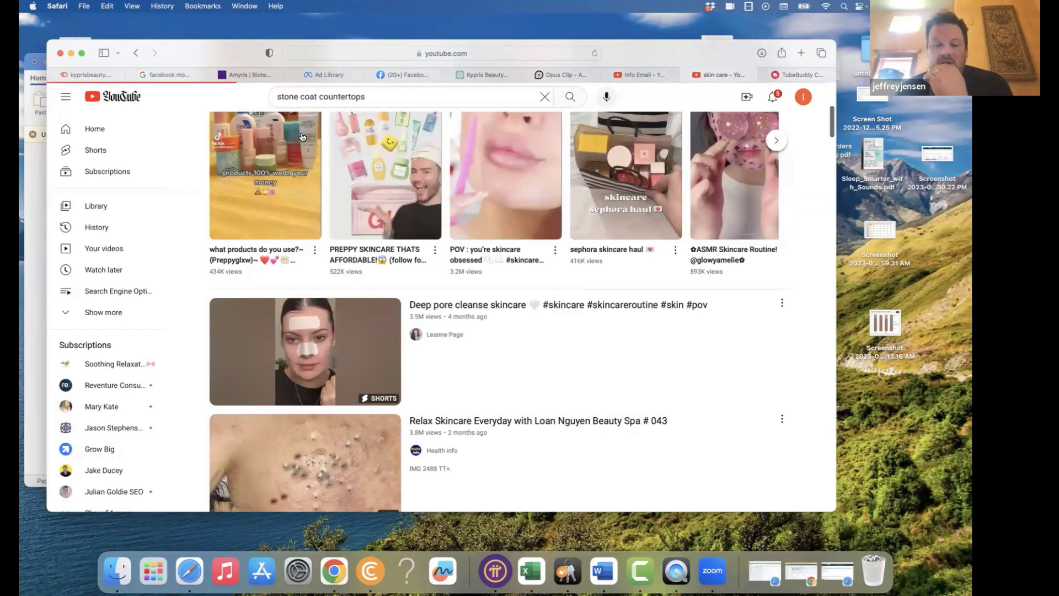
- Refine the YouTube search to "stone coat countertops black marble epoxy"
{"action": "left_click", "coordinate": [388, 102]}
{"action": "type", "text": "blca"}
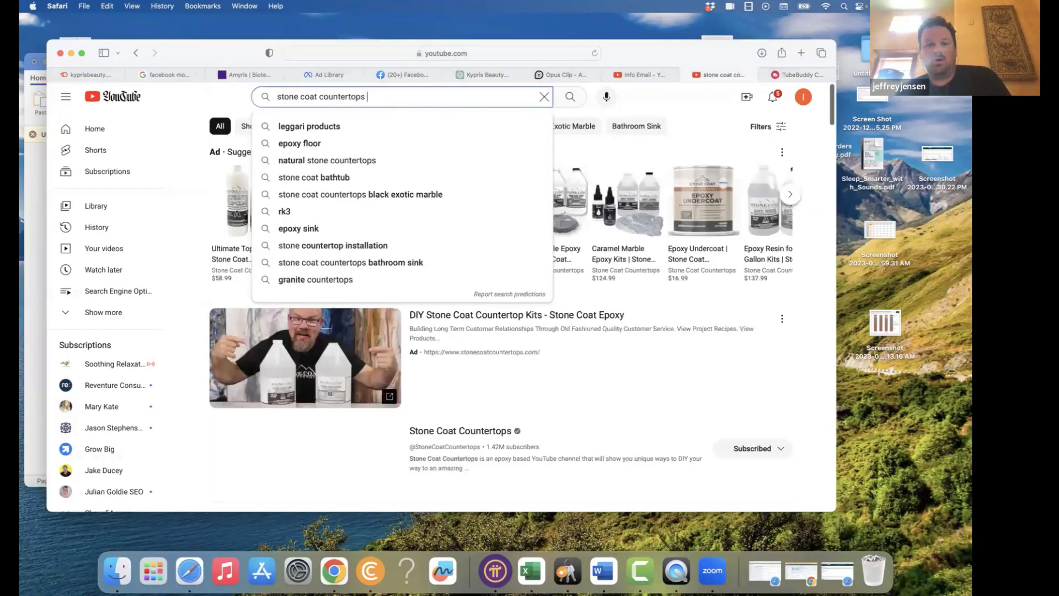
{"action": "key", "text": "BackSpace"}
{"action": "key", "text": "BackSpace"}
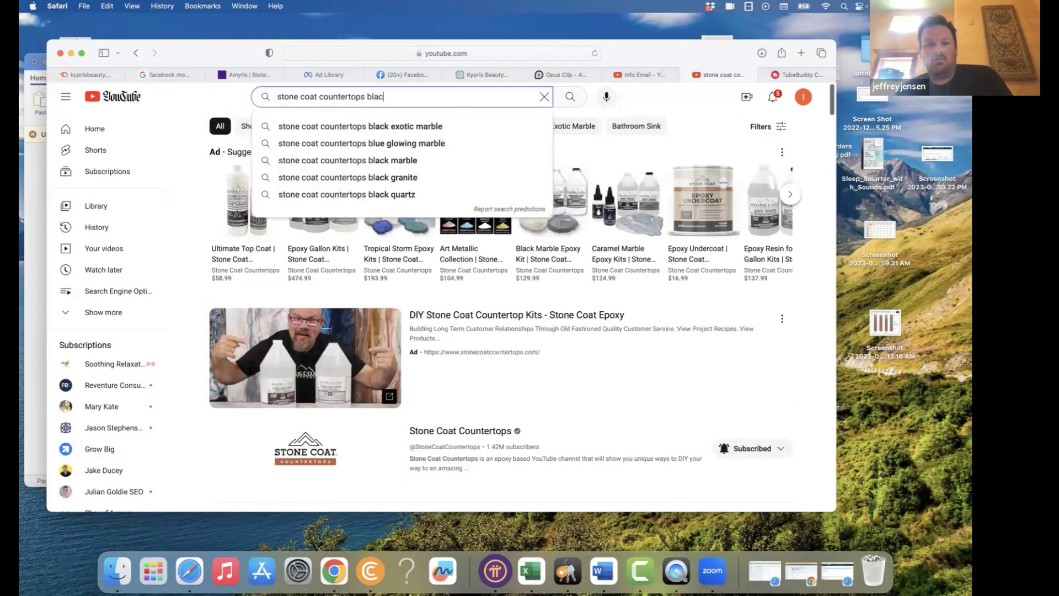
{"action": "type", "text": "ack marble epoxy"}
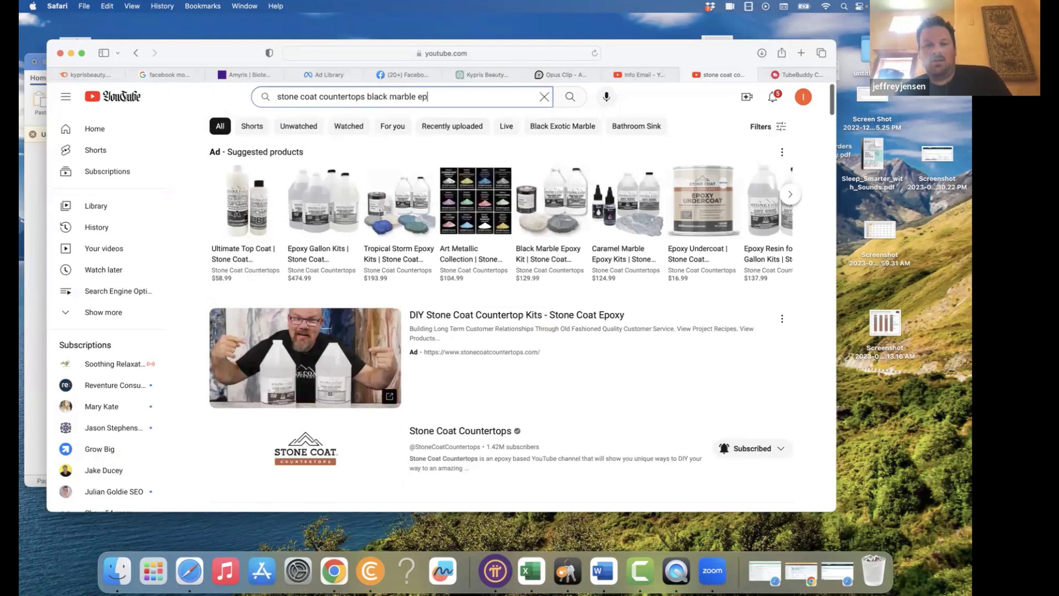
{"action": "key", "text": "Return"}
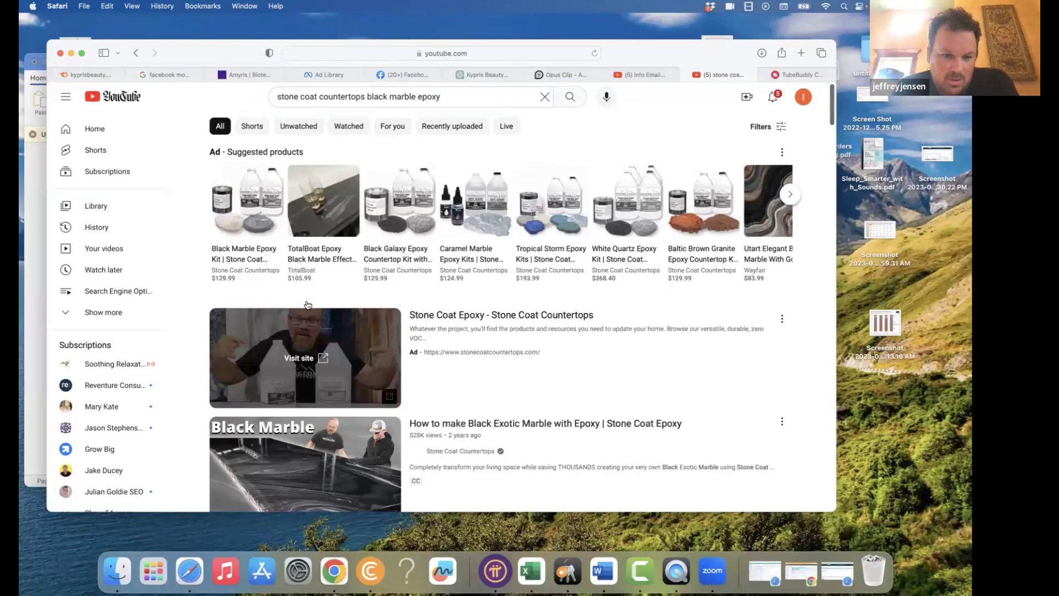
- Examine the titles and previews of the Stone Coat black marble epoxy videos, and clear the search query
{"action": "scroll", "coordinate": [307, 304], "scroll_direction": "down", "scroll_amount": 5}
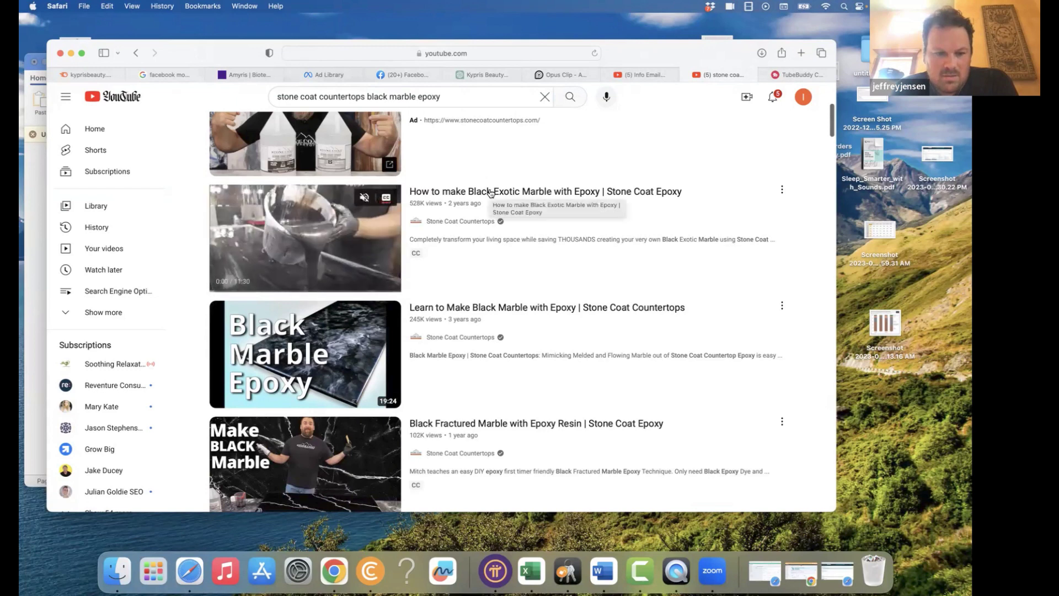
{"action": "mouse_move", "coordinate": [489, 197]}
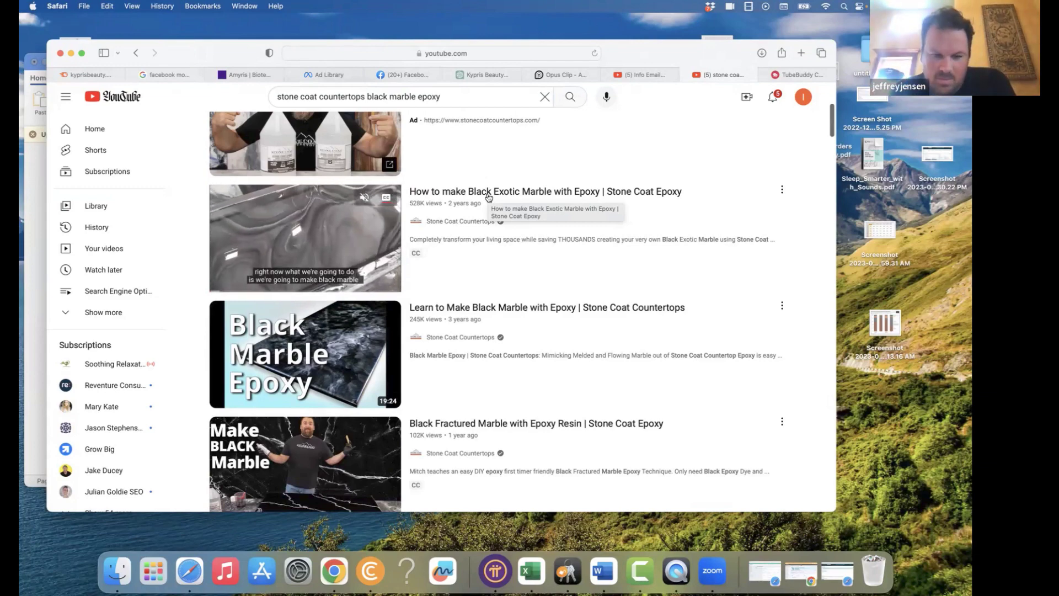
{"action": "scroll", "coordinate": [488, 197], "scroll_direction": "down", "scroll_amount": 4}
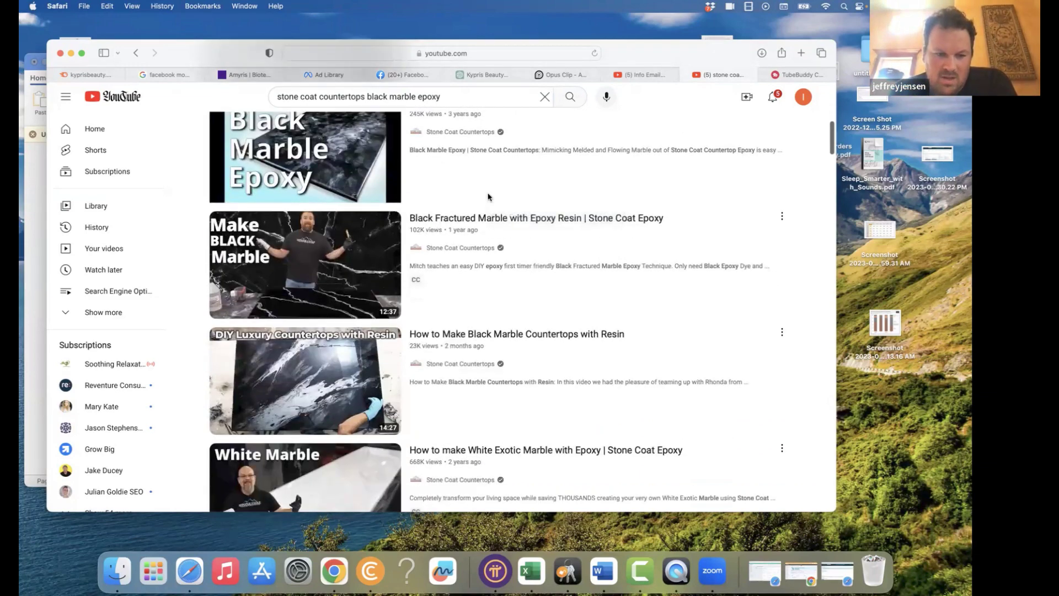
{"action": "scroll", "coordinate": [488, 196], "scroll_direction": "up", "scroll_amount": 4}
{"action": "scroll", "coordinate": [488, 196], "scroll_direction": "down", "scroll_amount": 2}
{"action": "scroll", "coordinate": [488, 196], "scroll_direction": "up", "scroll_amount": 1}
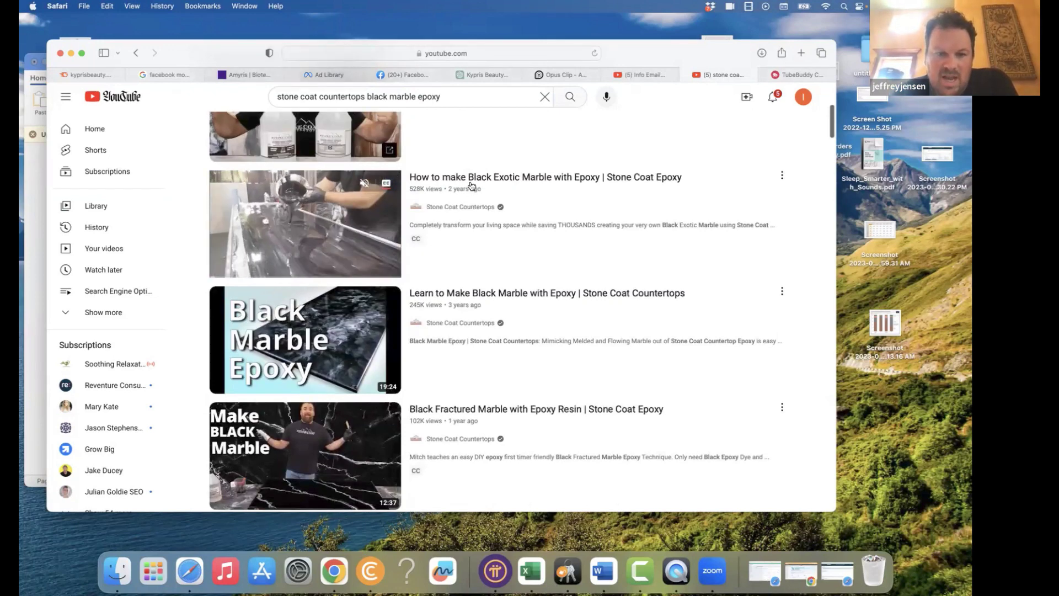
{"action": "scroll", "coordinate": [473, 184], "scroll_direction": "up", "scroll_amount": 1}
{"action": "mouse_move", "coordinate": [475, 251]}
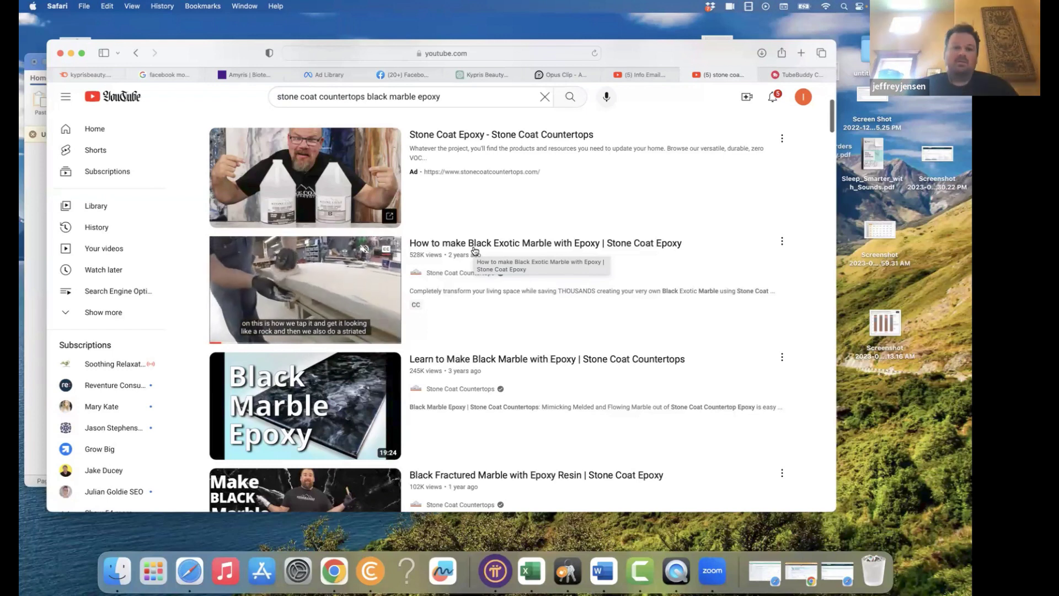
{"action": "triple_click", "coordinate": [485, 97]}
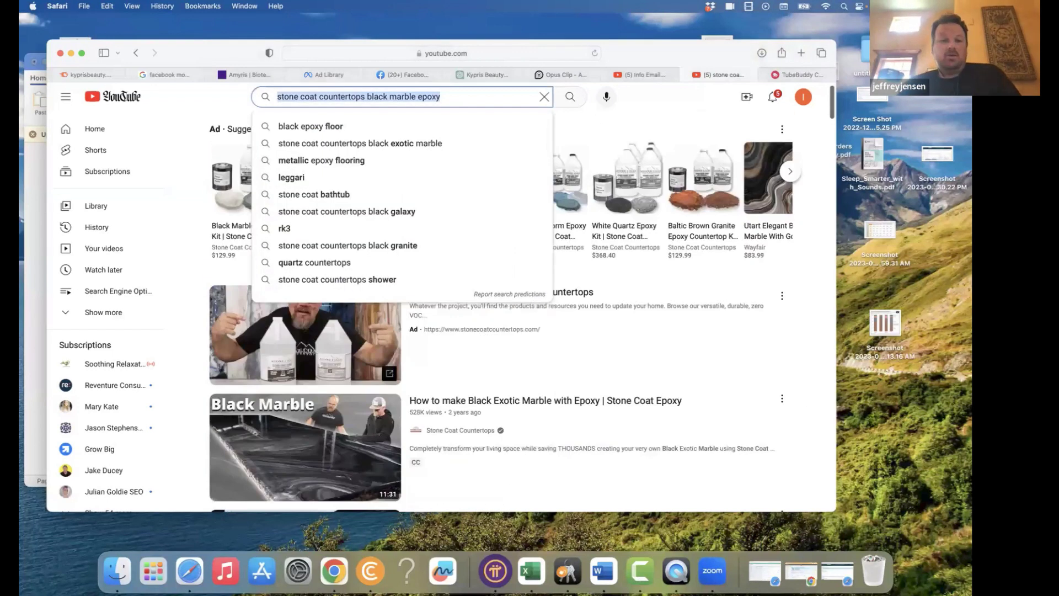
{"action": "key", "text": "BackSpace"}
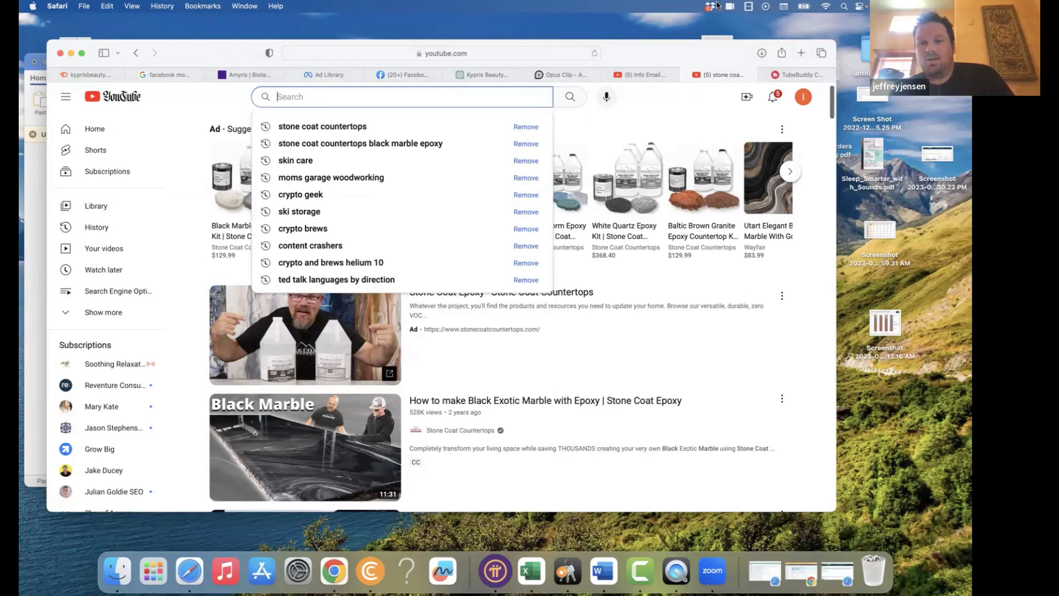
- Open the homebrewerlab.com home page in a new browser tab
{"action": "left_click", "coordinate": [801, 53]}
{"action": "type", "text": "homebrewerlab.com — Home - Homebrewer LAB"}
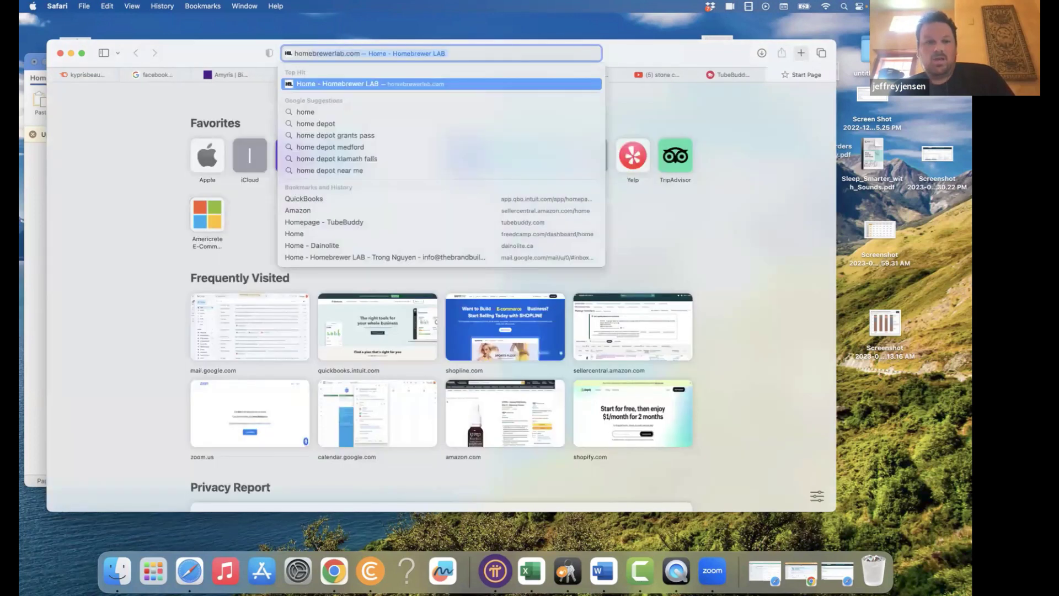
{"action": "key", "text": "Return"}
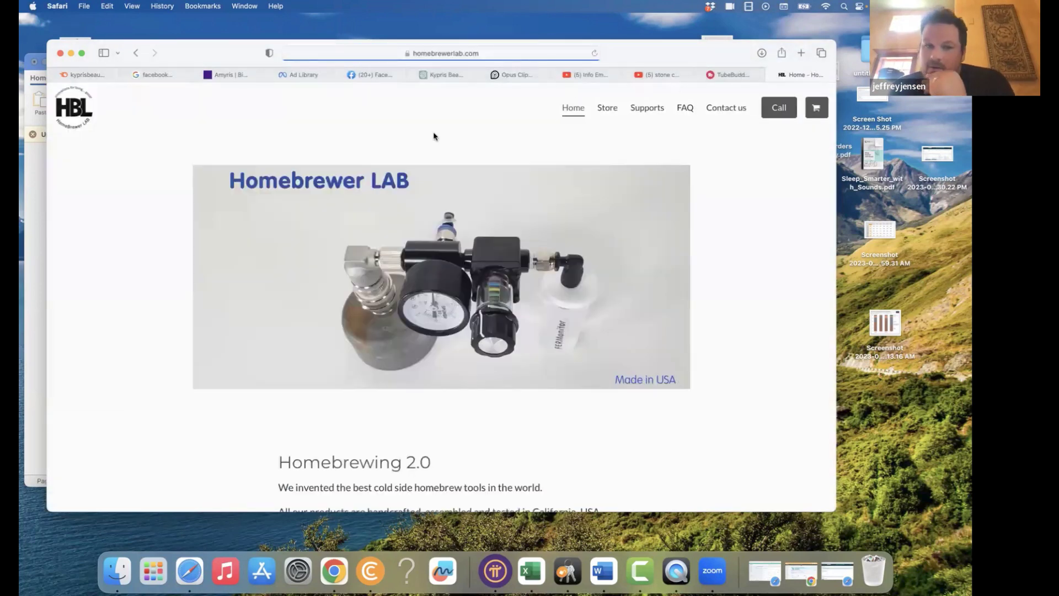
- Look through the Homebrew 2.0 tools and open the Picnic Tap 2.1 product page to view its description
{"action": "scroll", "coordinate": [434, 137], "scroll_direction": "down", "scroll_amount": 5}
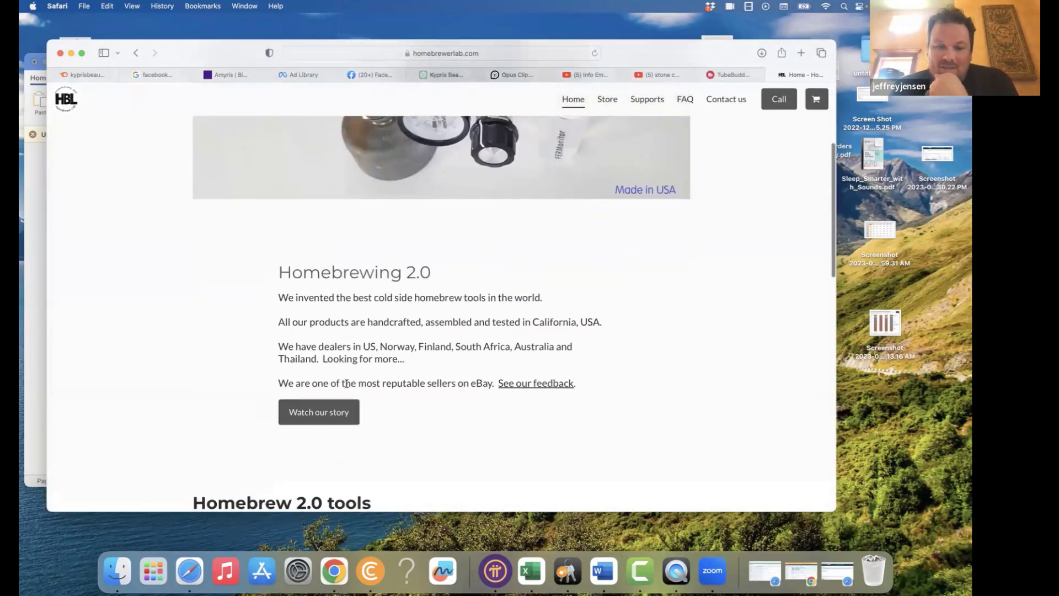
{"action": "scroll", "coordinate": [461, 342], "scroll_direction": "down", "scroll_amount": 9}
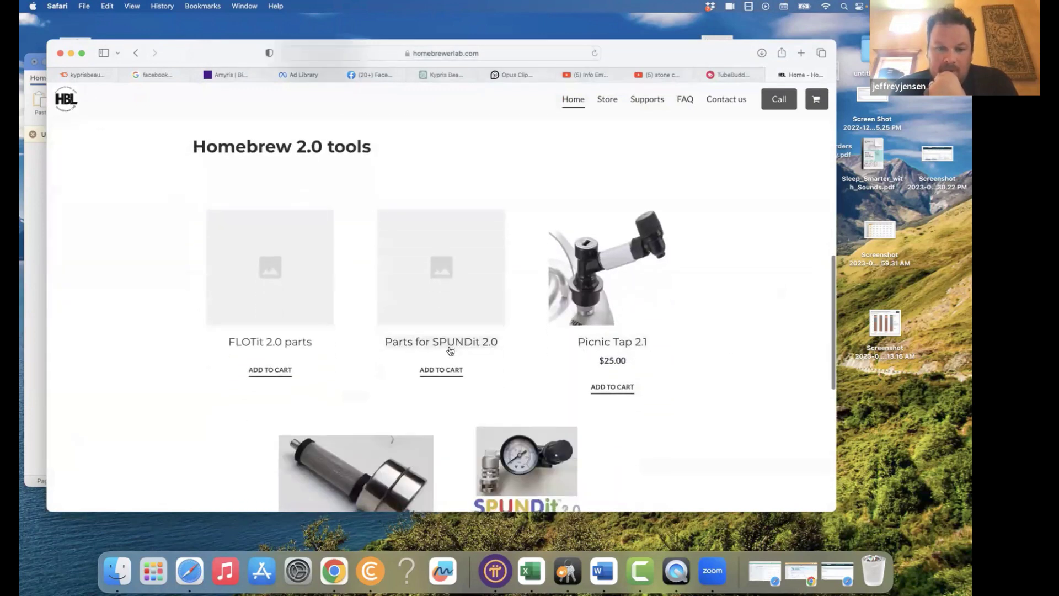
{"action": "scroll", "coordinate": [450, 350], "scroll_direction": "down", "scroll_amount": 3}
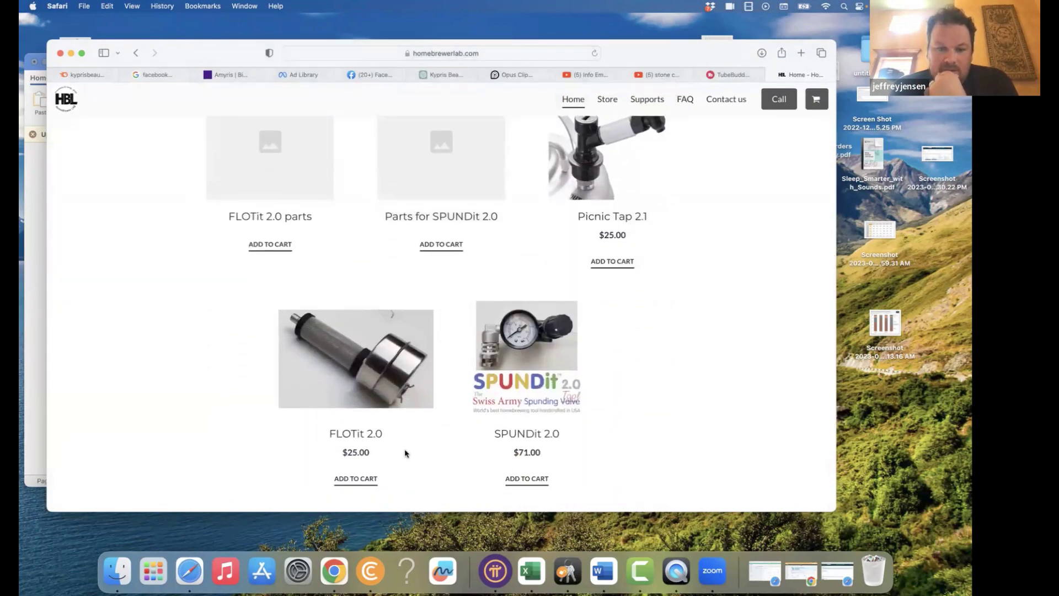
{"action": "scroll", "coordinate": [436, 411], "scroll_direction": "up", "scroll_amount": 1}
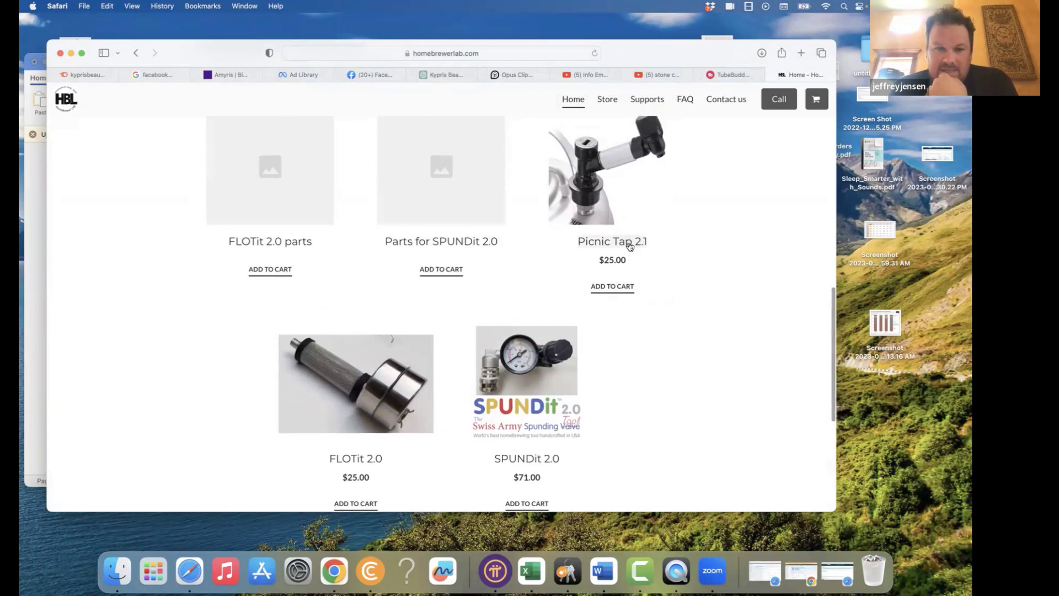
{"action": "scroll", "coordinate": [630, 242], "scroll_direction": "down", "scroll_amount": 3}
{"action": "scroll", "coordinate": [635, 221], "scroll_direction": "up", "scroll_amount": 2}
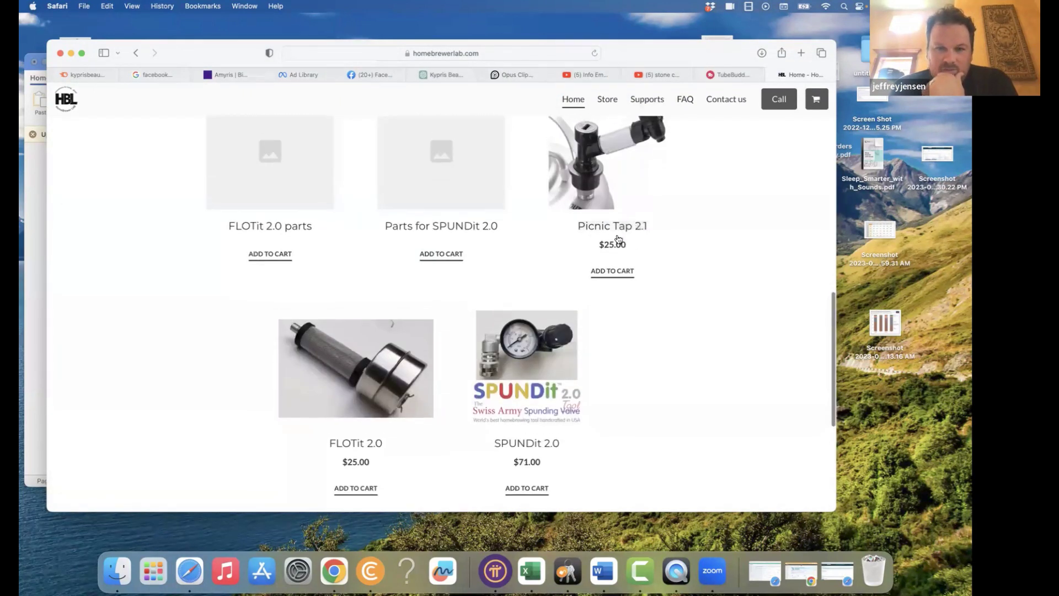
{"action": "left_click", "coordinate": [616, 227]}
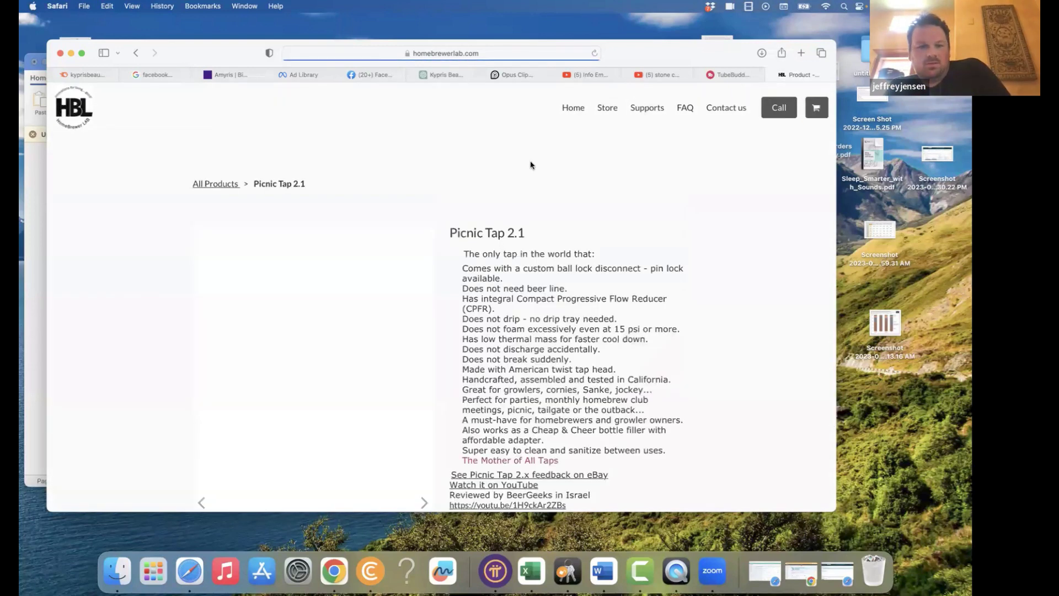
{"action": "scroll", "coordinate": [530, 160], "scroll_direction": "down", "scroll_amount": 2}
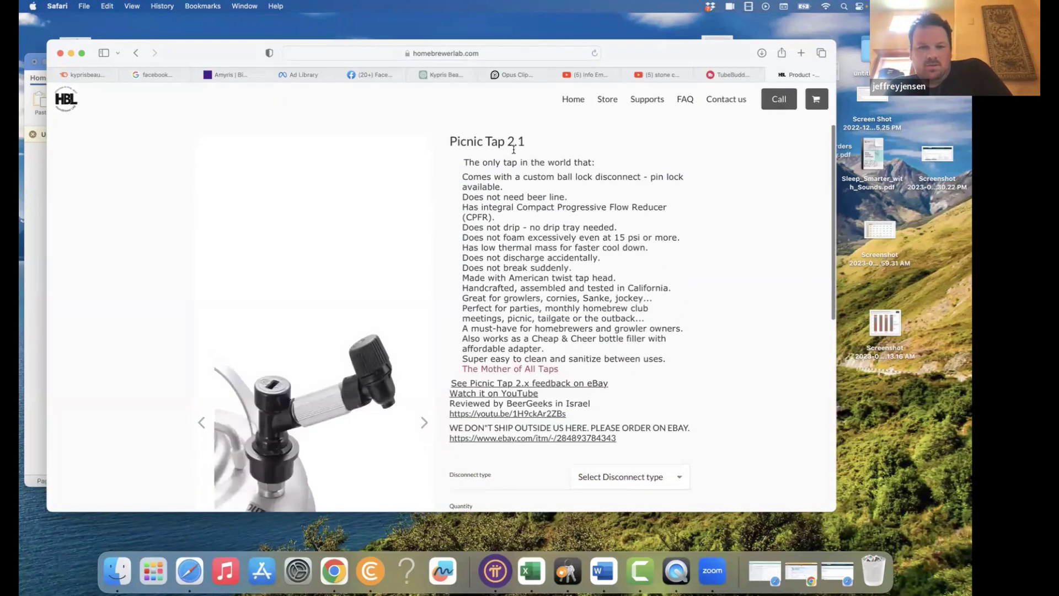
- Return to the open YouTube search tab and search for "beer keg taps"
{"action": "left_click_drag", "start_coordinate": [506, 142], "coordinate": [486, 141]}
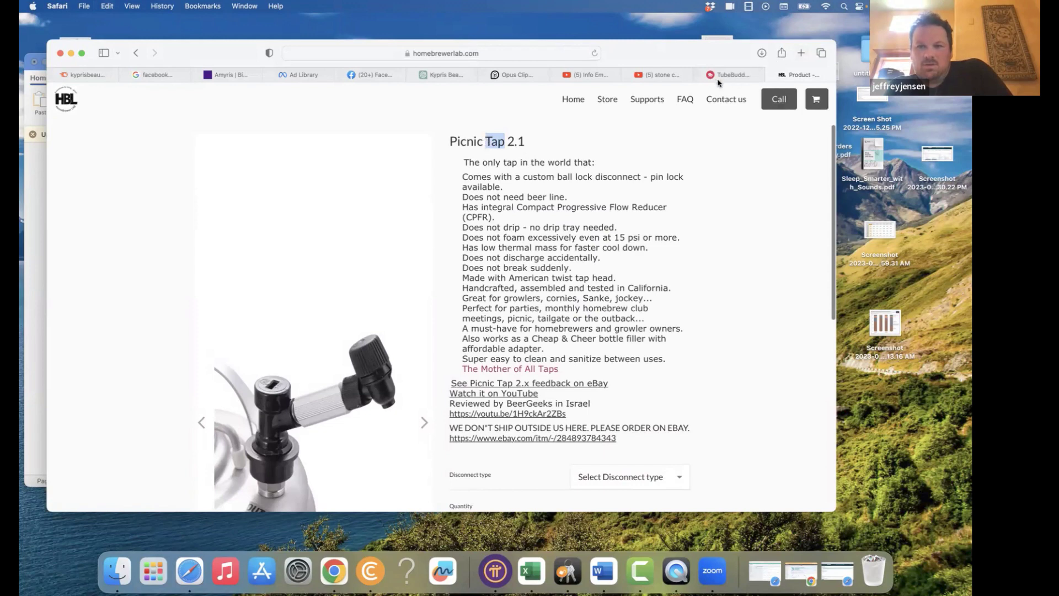
{"action": "left_click", "coordinate": [657, 75]}
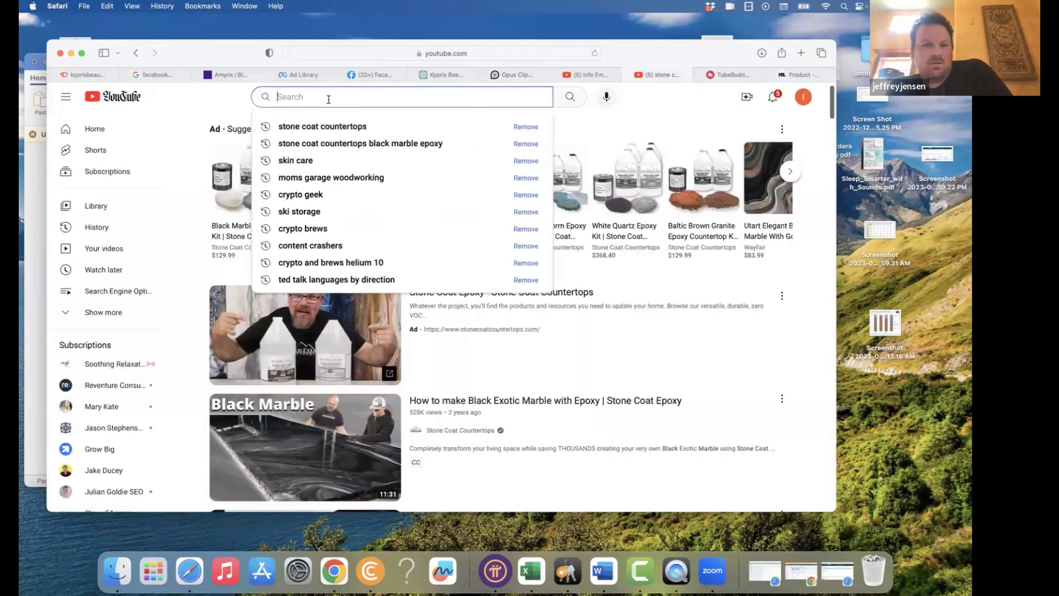
{"action": "type", "text": "beer ke"}
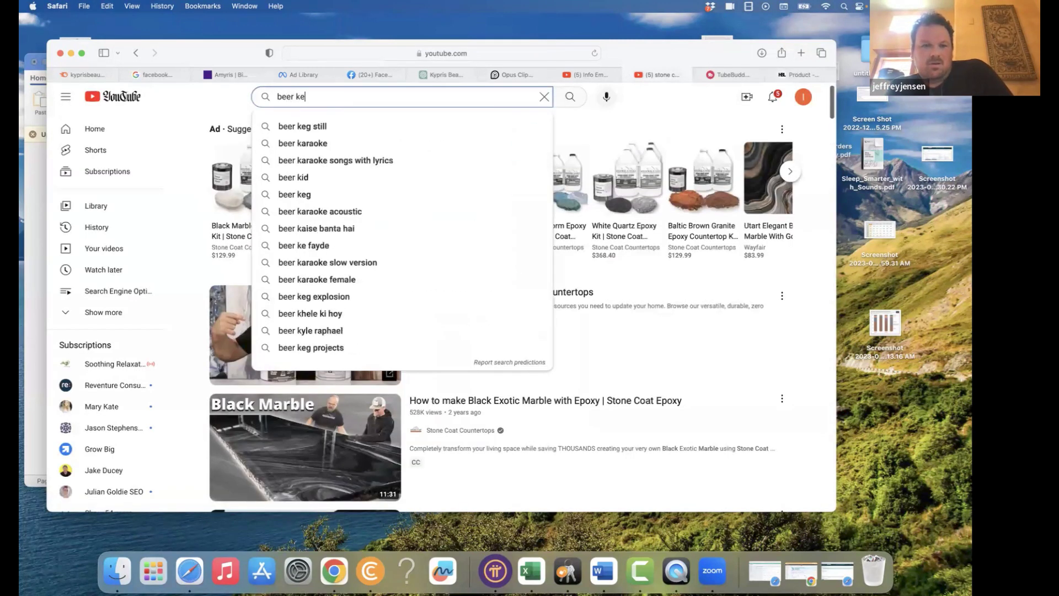
{"action": "type", "text": "g taps"}
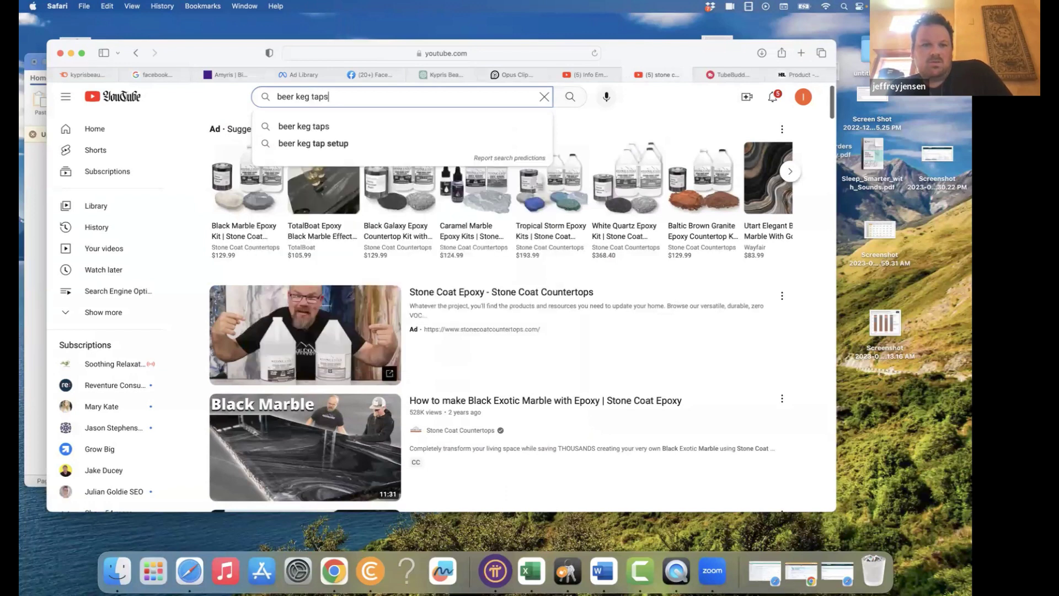
{"action": "key", "text": "Return"}
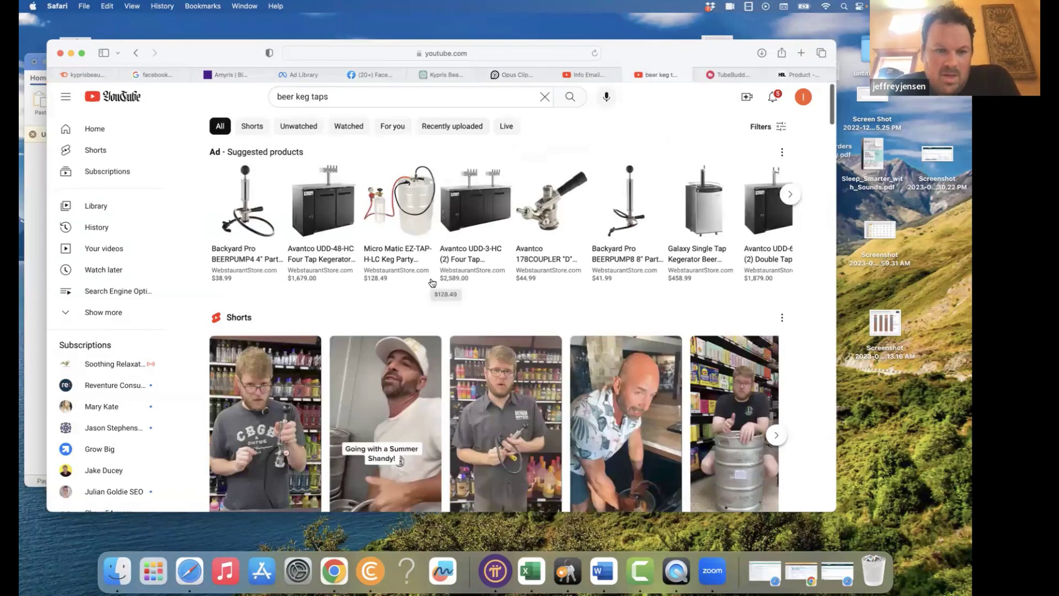
- Browse the beer keg tap results, open the Beverage Factory channel and pause its featured video
{"action": "scroll", "coordinate": [432, 282], "scroll_direction": "down", "scroll_amount": 5}
{"action": "mouse_move", "coordinate": [541, 326]}
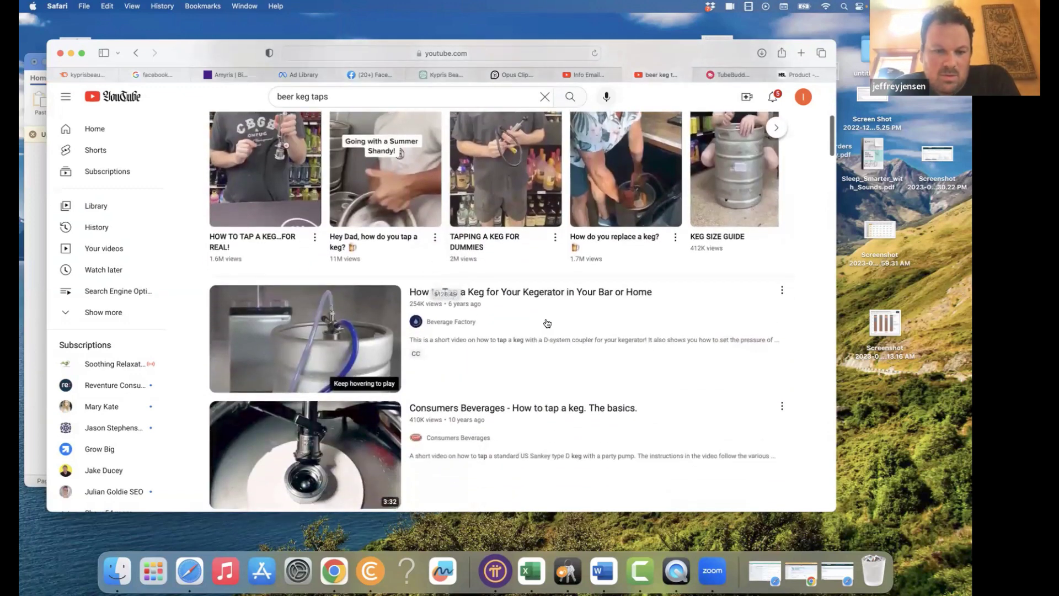
{"action": "scroll", "coordinate": [543, 323], "scroll_direction": "down", "scroll_amount": 2}
{"action": "scroll", "coordinate": [524, 309], "scroll_direction": "down", "scroll_amount": 2}
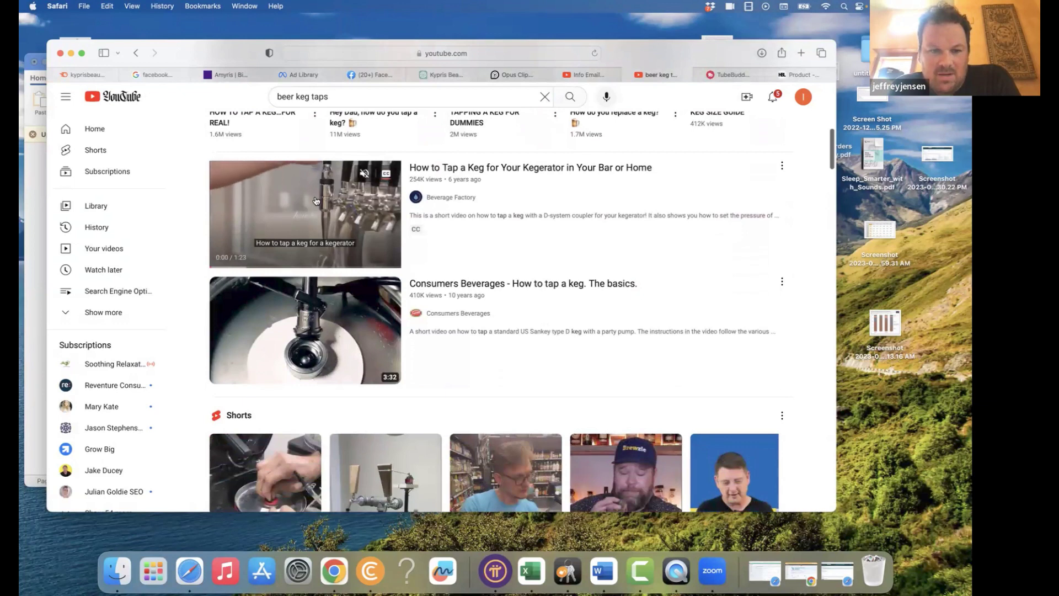
{"action": "scroll", "coordinate": [455, 316], "scroll_direction": "down", "scroll_amount": 8}
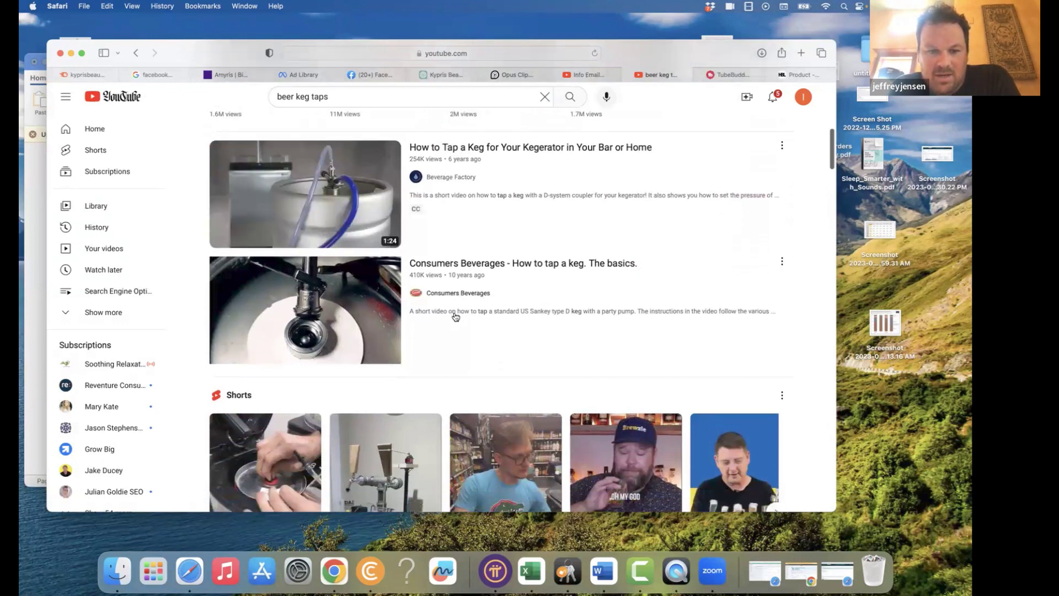
{"action": "scroll", "coordinate": [455, 316], "scroll_direction": "down", "scroll_amount": 5}
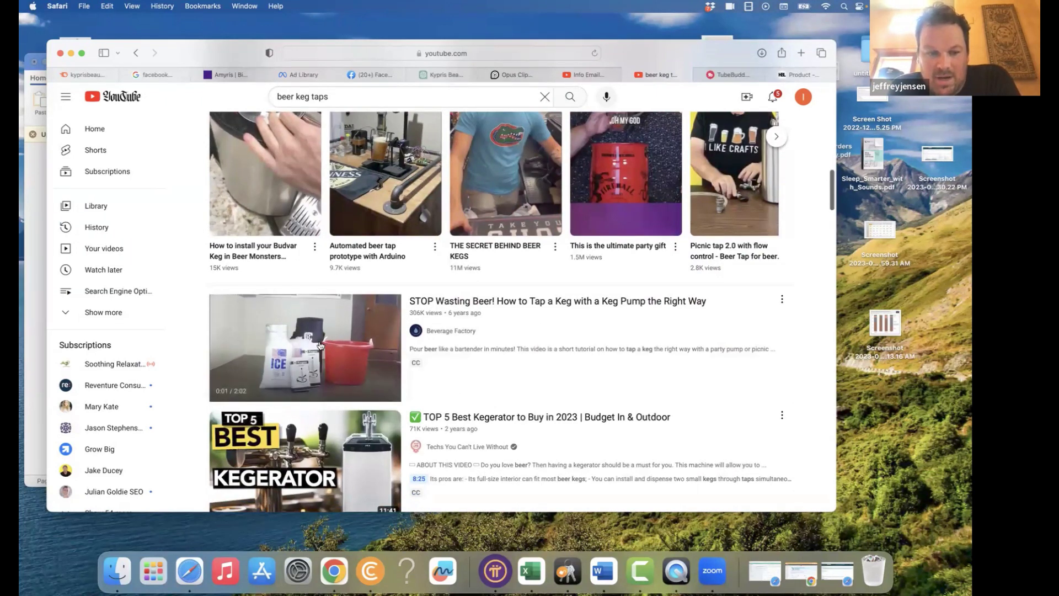
{"action": "left_click", "coordinate": [435, 330]}
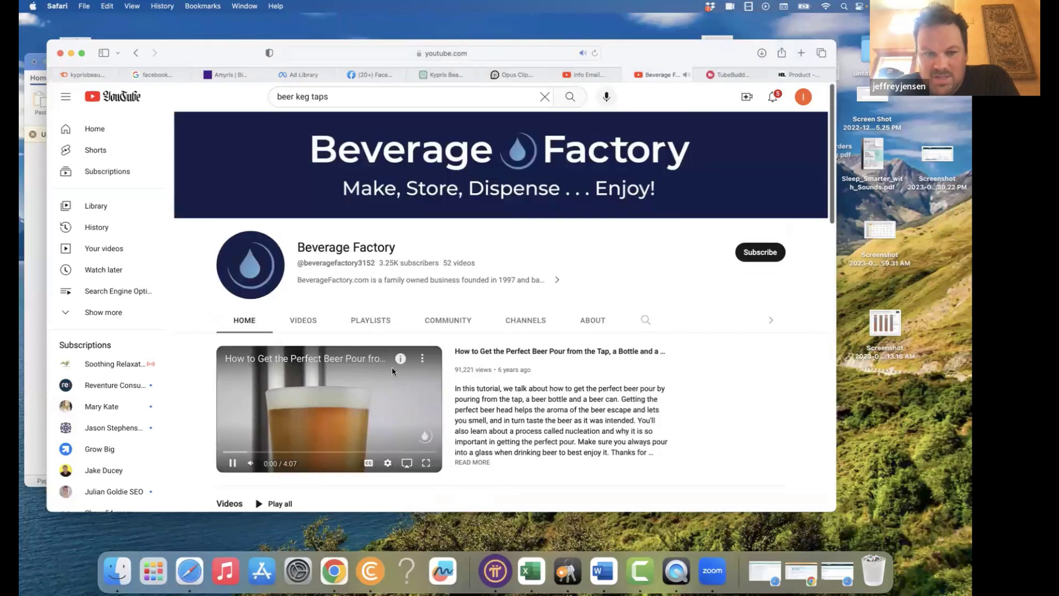
{"action": "left_click", "coordinate": [233, 463]}
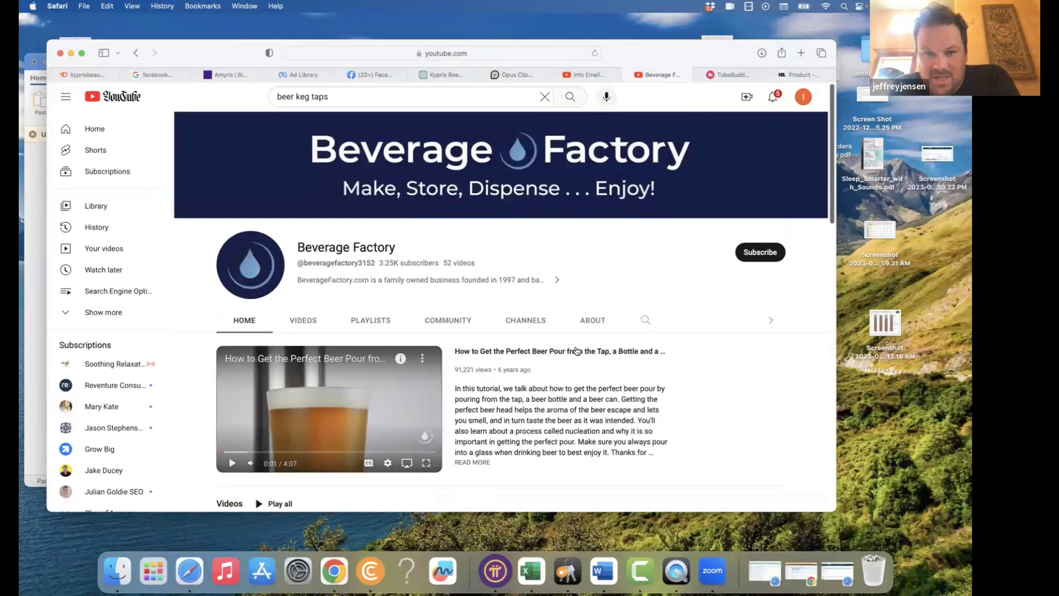
- Look through the Beverage Factory channel's uploads and its Beer Enthusiast and Best Beer Products playlists, checking titles and view counts
{"action": "scroll", "coordinate": [576, 351], "scroll_direction": "down", "scroll_amount": 5}
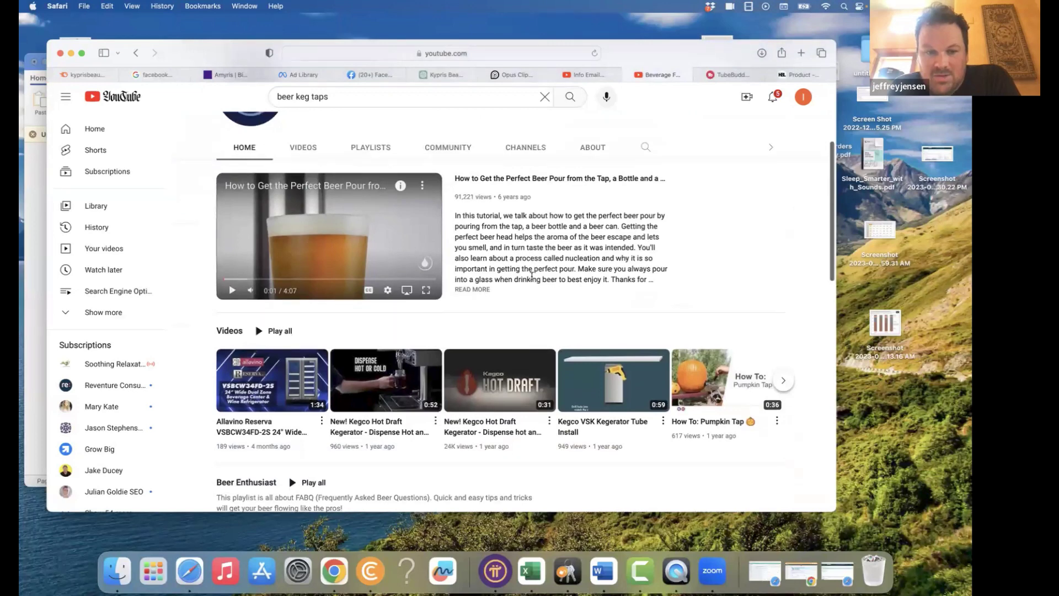
{"action": "scroll", "coordinate": [532, 276], "scroll_direction": "up", "scroll_amount": 1}
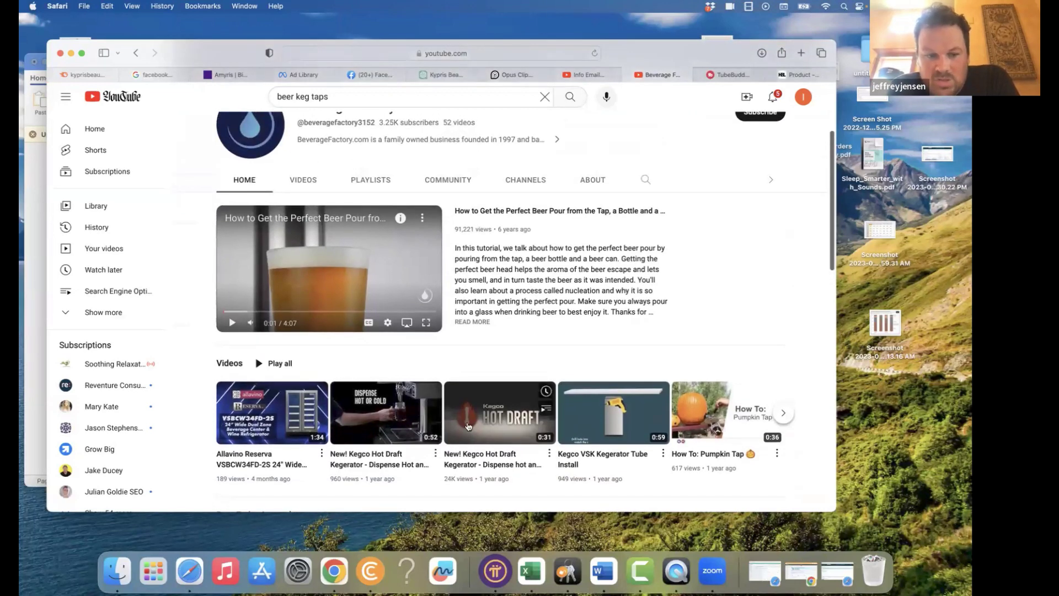
{"action": "scroll", "coordinate": [450, 428], "scroll_direction": "down", "scroll_amount": 5}
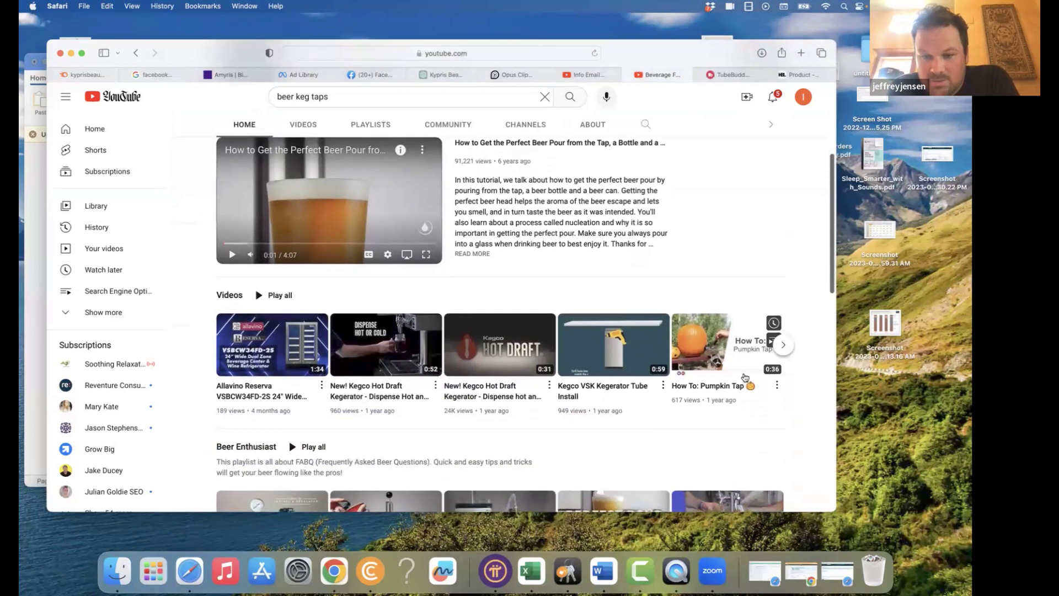
{"action": "scroll", "coordinate": [751, 375], "scroll_direction": "down", "scroll_amount": 2}
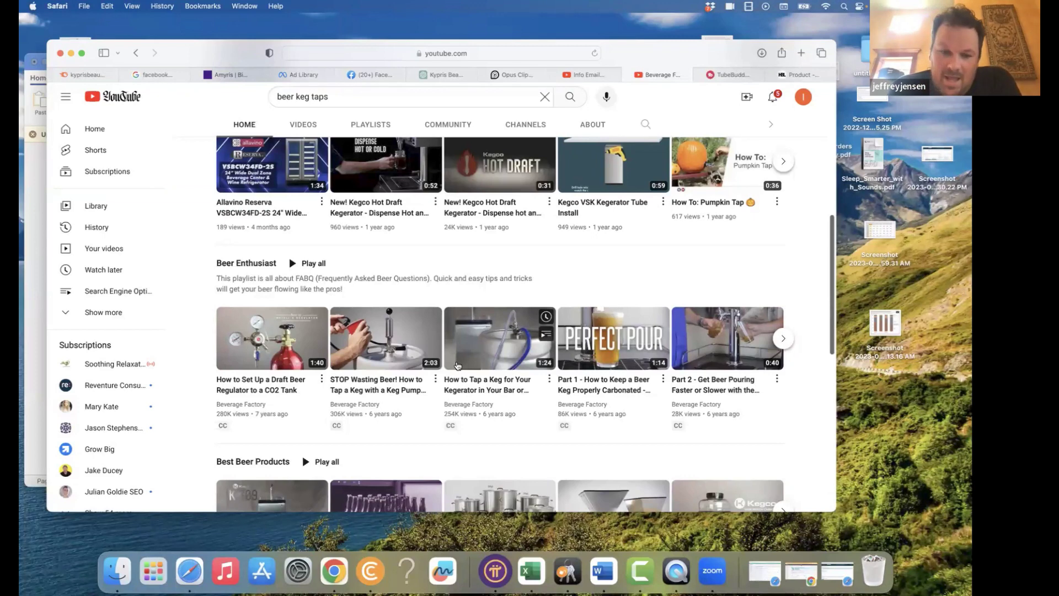
{"action": "scroll", "coordinate": [600, 385], "scroll_direction": "up", "scroll_amount": 3}
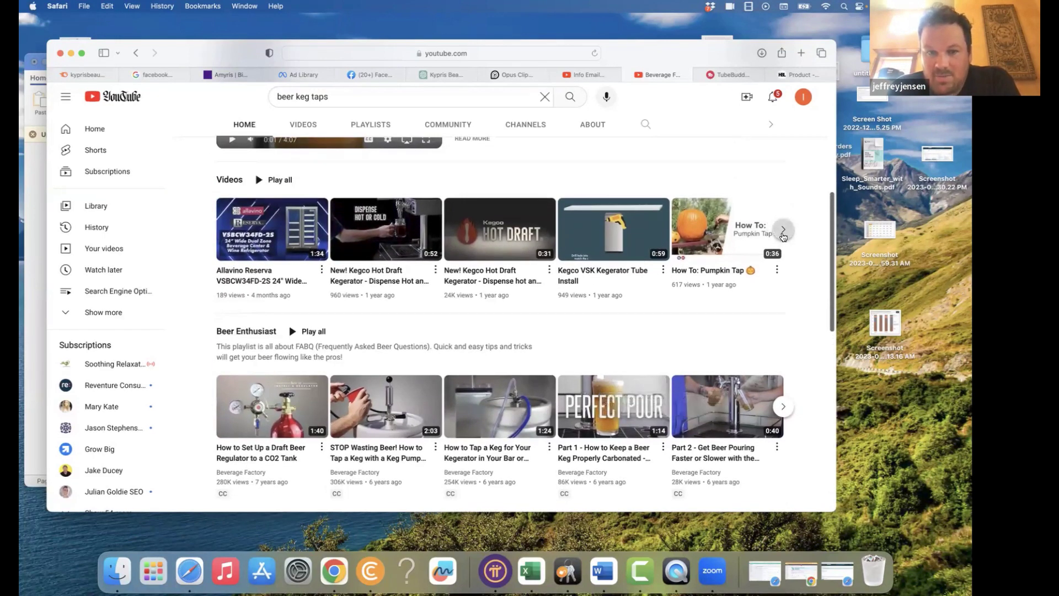
{"action": "left_click", "coordinate": [784, 233]}
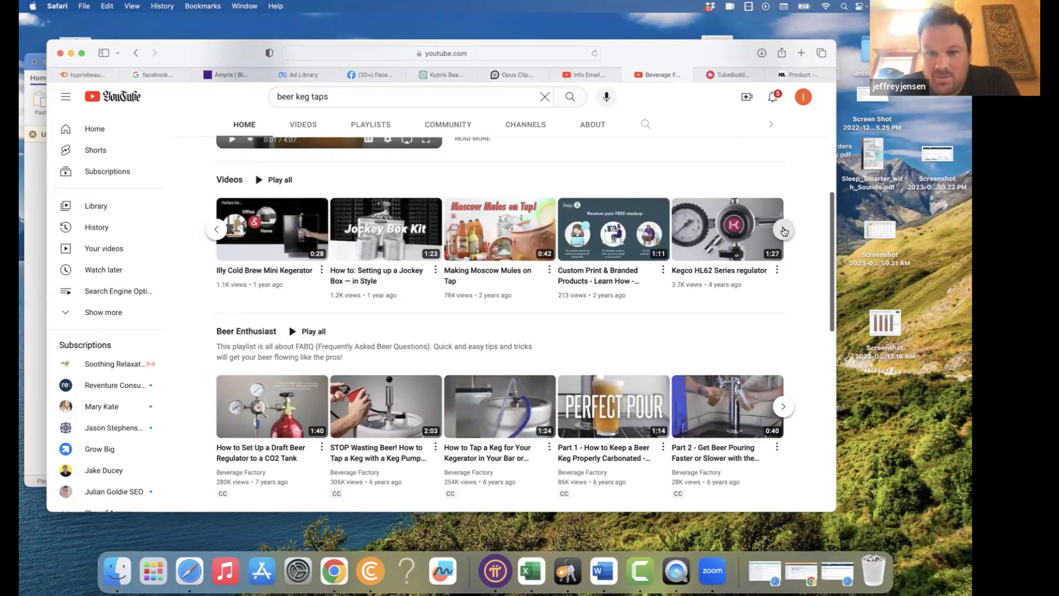
{"action": "left_click", "coordinate": [783, 234]}
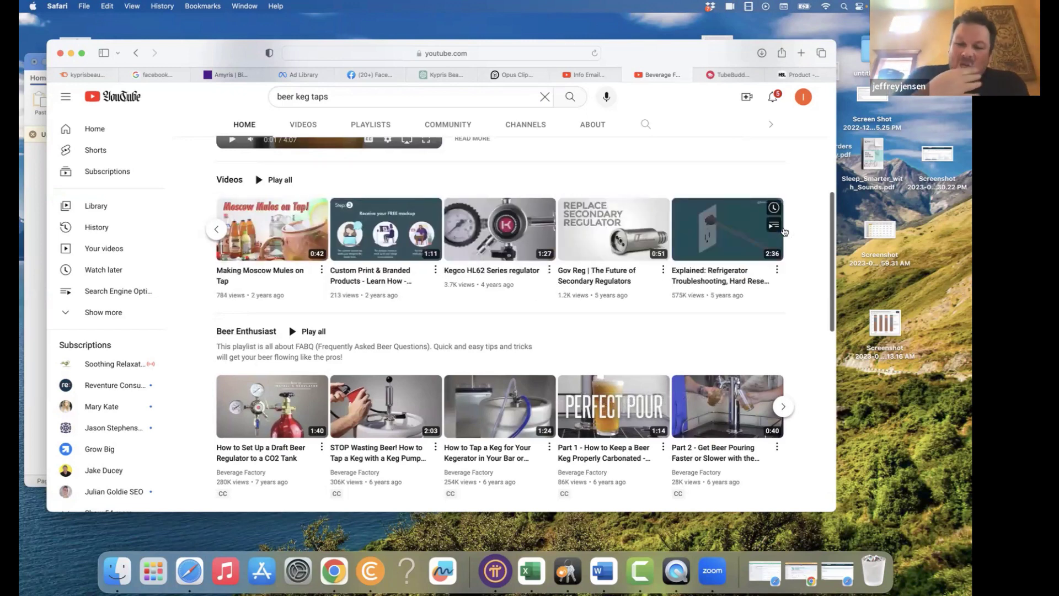
{"action": "scroll", "coordinate": [611, 326], "scroll_direction": "down", "scroll_amount": 3}
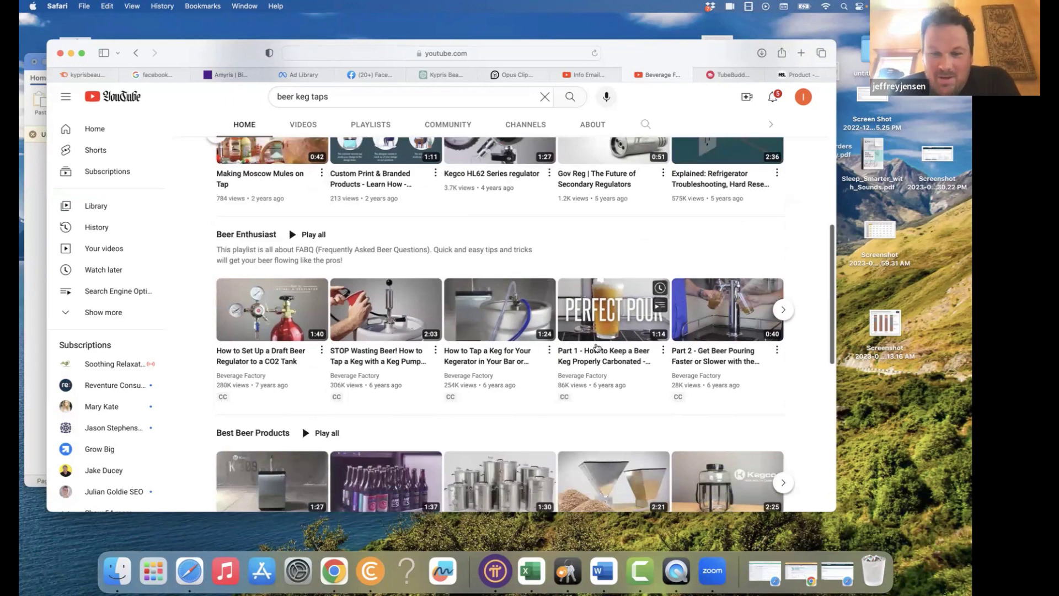
{"action": "scroll", "coordinate": [597, 347], "scroll_direction": "down", "scroll_amount": 3}
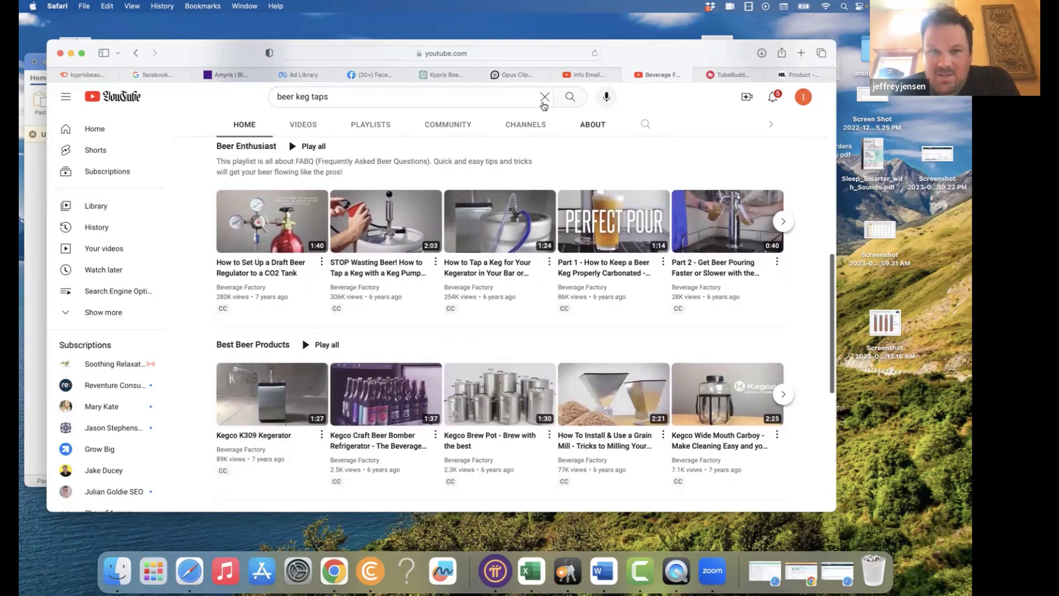
{"action": "mouse_move", "coordinate": [447, 80]}
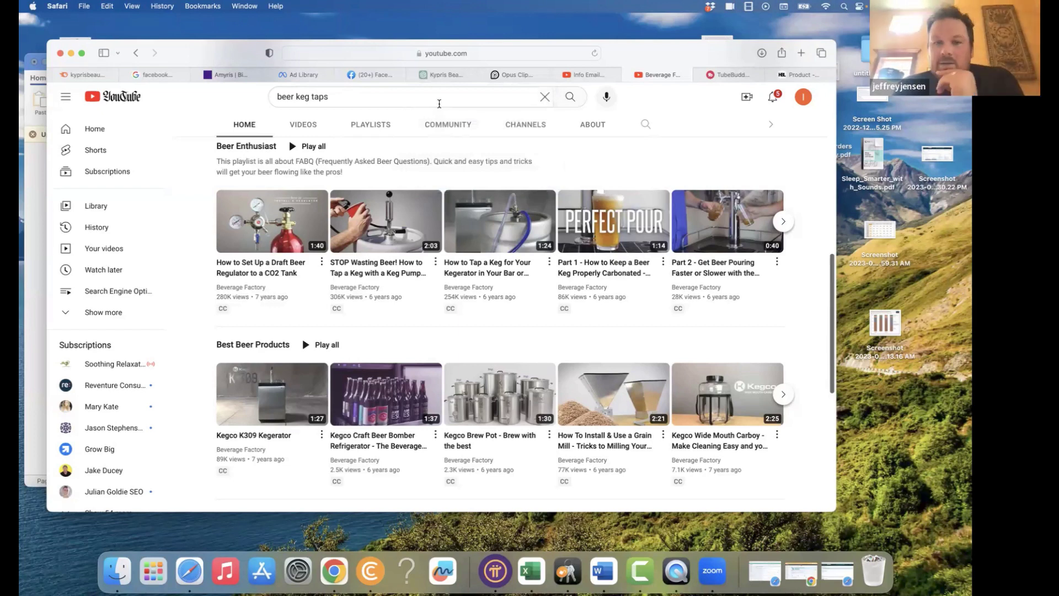
{"action": "left_click", "coordinate": [437, 102]}
{"action": "key", "text": "super+a"}
{"action": "mouse_move", "coordinate": [155, 75]}
{"action": "type", "text": "house of quail"}
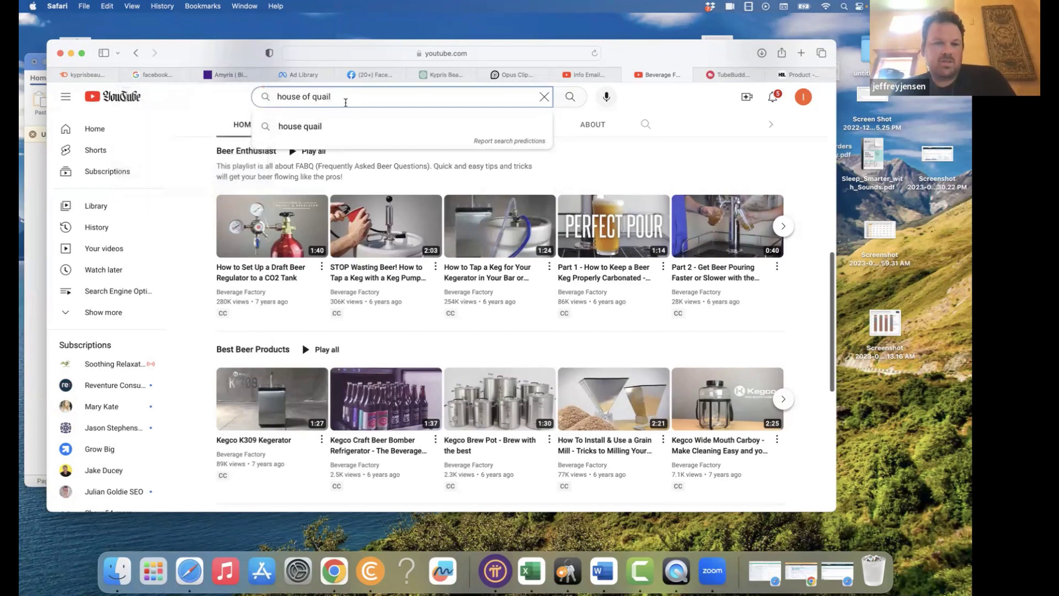
{"action": "left_click_drag", "start_coordinate": [346, 102], "coordinate": [240, 101]}
{"action": "key", "text": "BackSpace"}
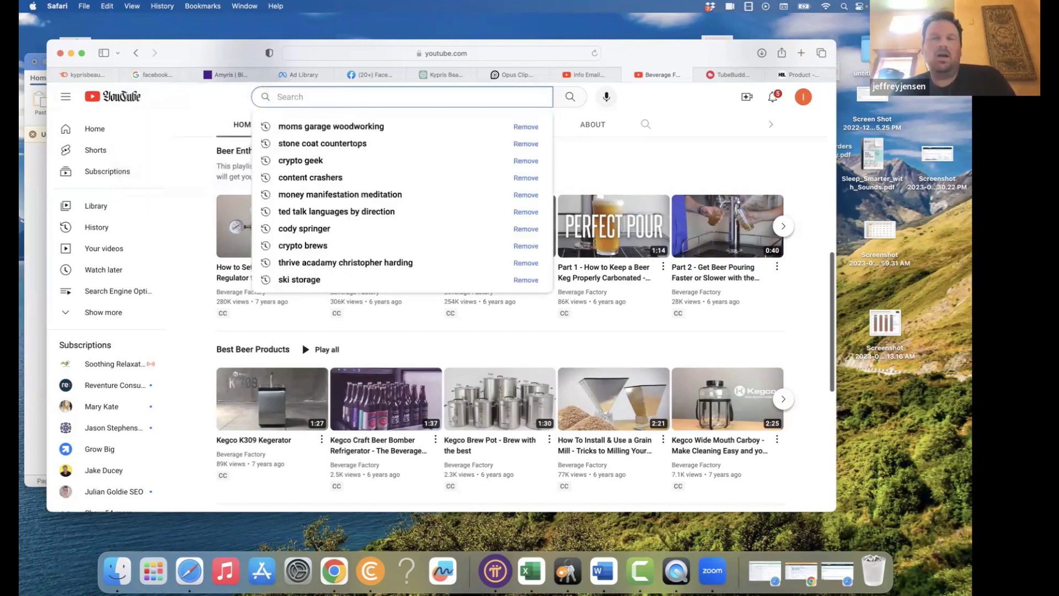
- Search YouTube for "high end charcuterie board"
{"action": "type", "text": "high end "}
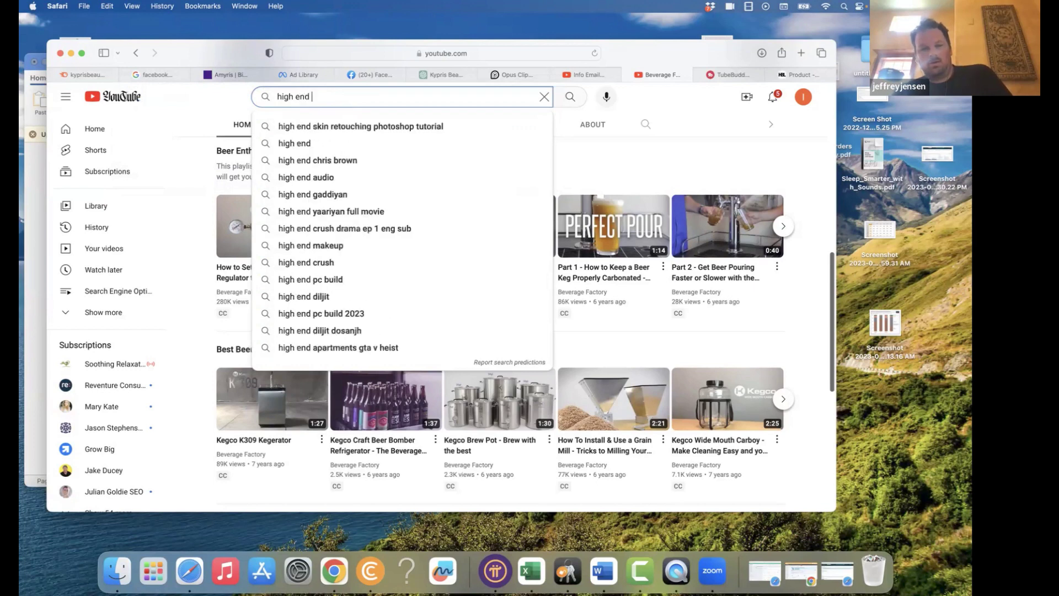
{"action": "type", "text": "woodworking"}
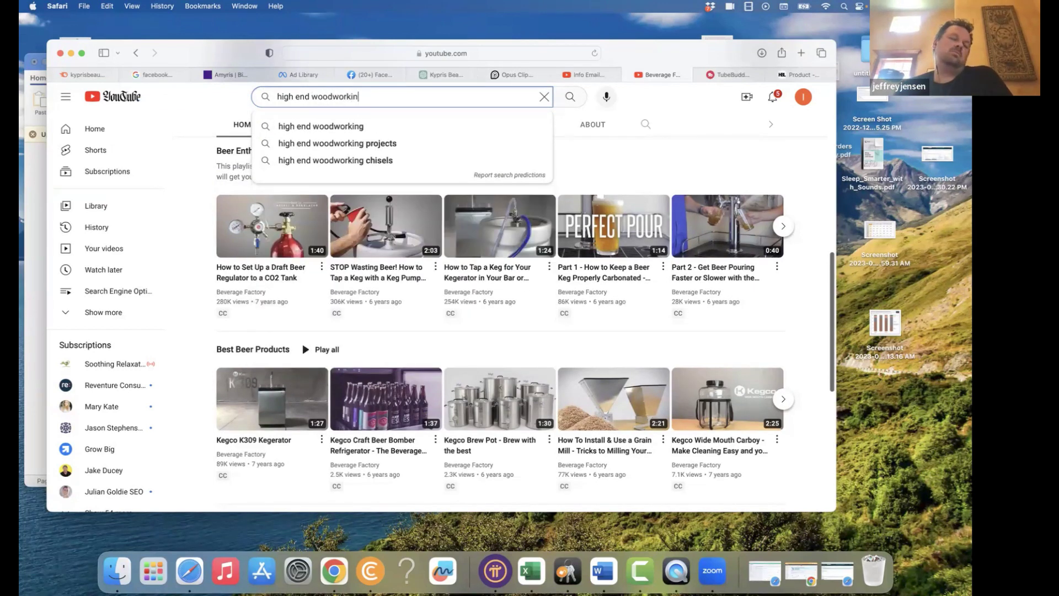
{"action": "key", "text": "BackSpace"}
{"action": "key", "text": "BackSpace"}
{"action": "key", "text": "BackSpace"}
{"action": "key", "text": "BackSpace"}
{"action": "key", "text": "BackSpace"}
{"action": "key", "text": "BackSpace"}
{"action": "key", "text": "BackSpace"}
{"action": "key", "text": "BackSpace"}
{"action": "key", "text": "BackSpace"}
{"action": "key", "text": "BackSpace"}
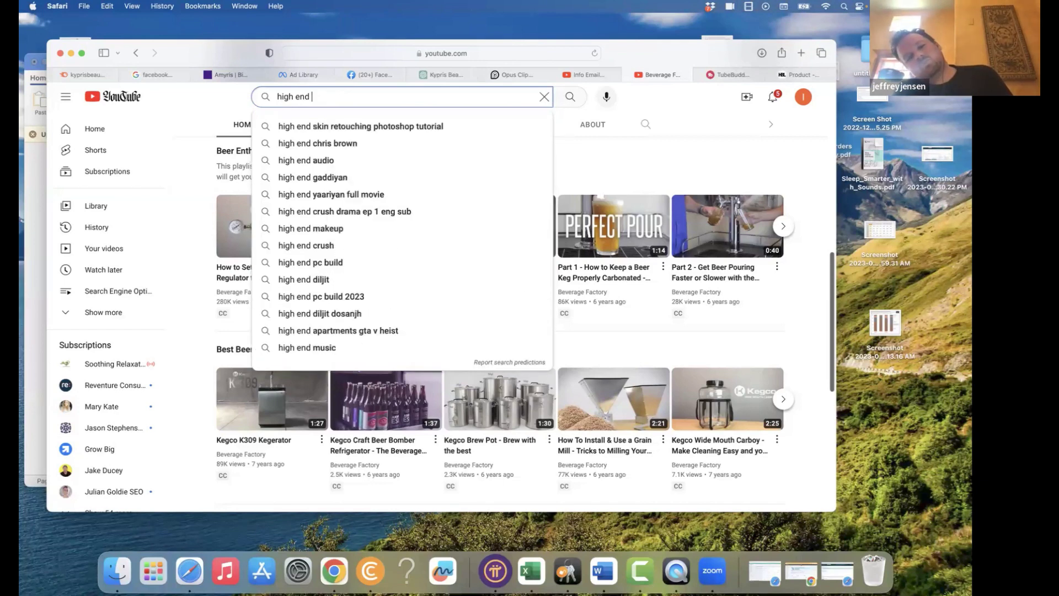
{"action": "type", "text": "chart"}
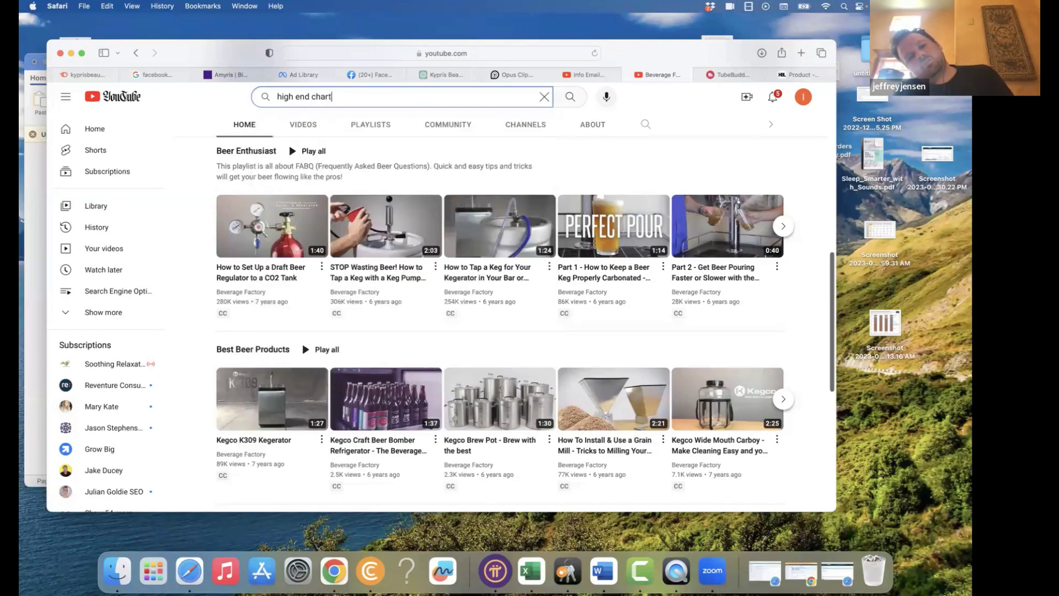
{"action": "key", "text": "BackSpace"}
{"action": "type", "text": "cu"}
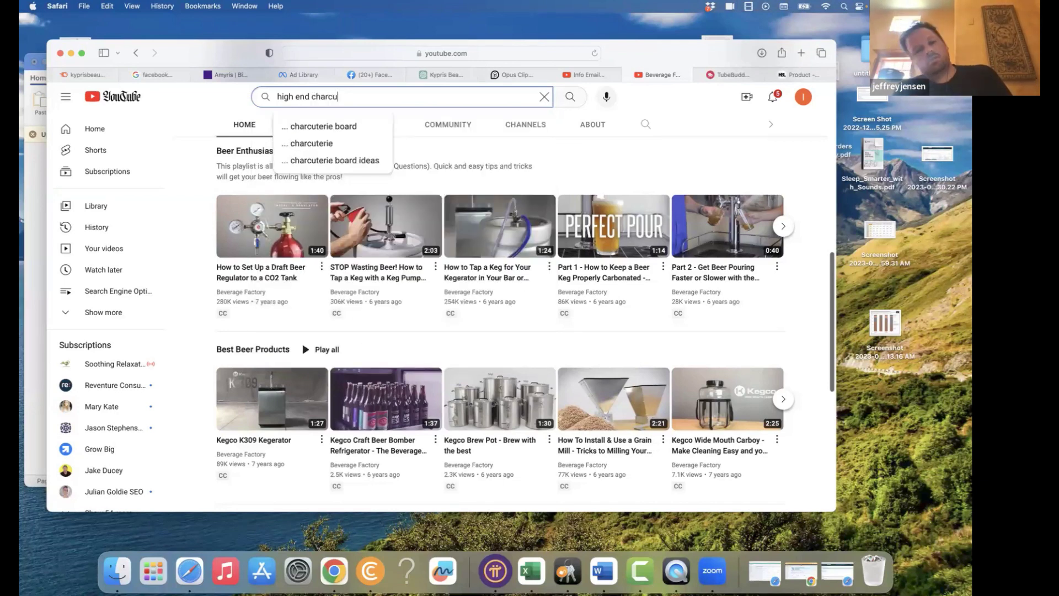
{"action": "left_click", "coordinate": [323, 126]}
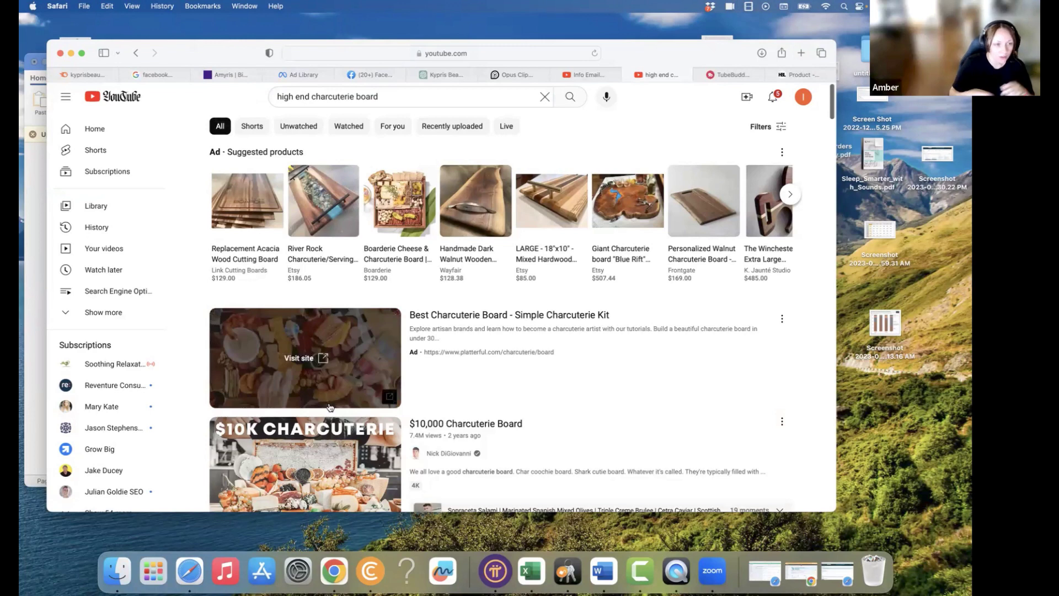
- Look over the charcuterie board search results and previews, and open a new browser tab
{"action": "scroll", "coordinate": [329, 407], "scroll_direction": "down", "scroll_amount": 1}
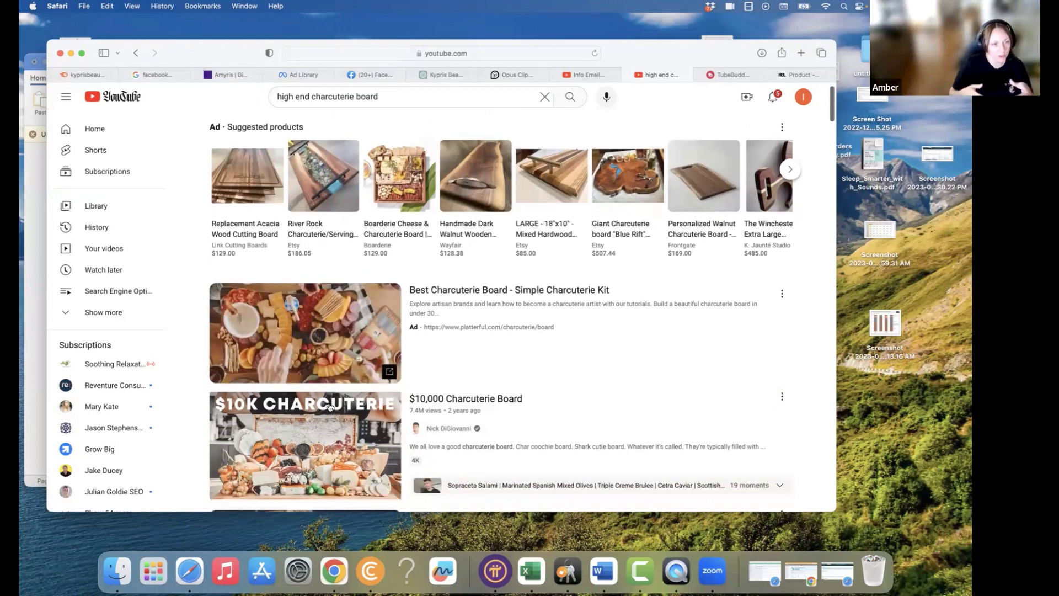
{"action": "mouse_move", "coordinate": [330, 408]}
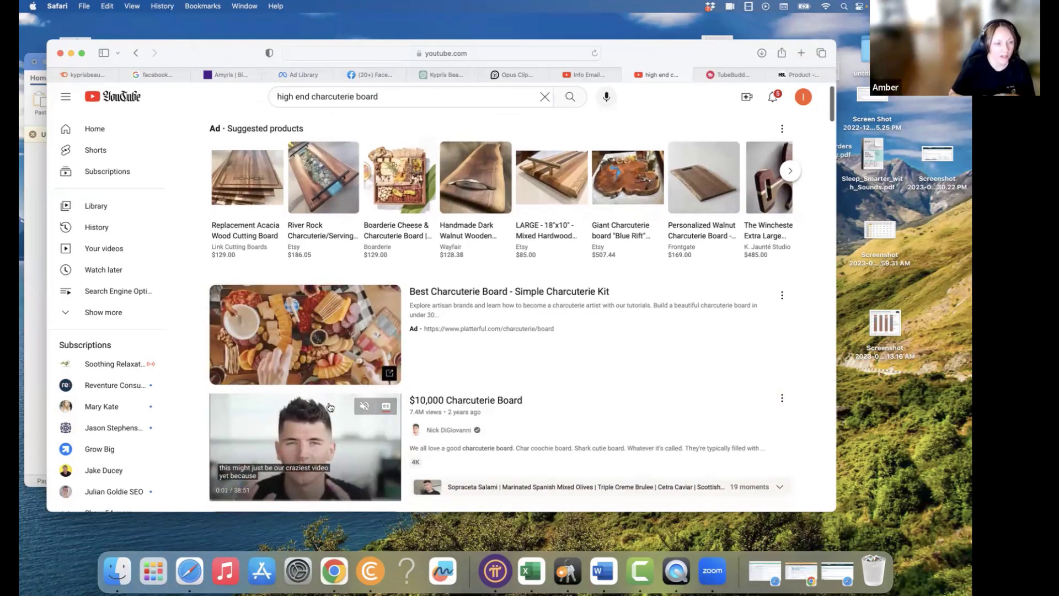
{"action": "scroll", "coordinate": [330, 407], "scroll_direction": "down", "scroll_amount": 1}
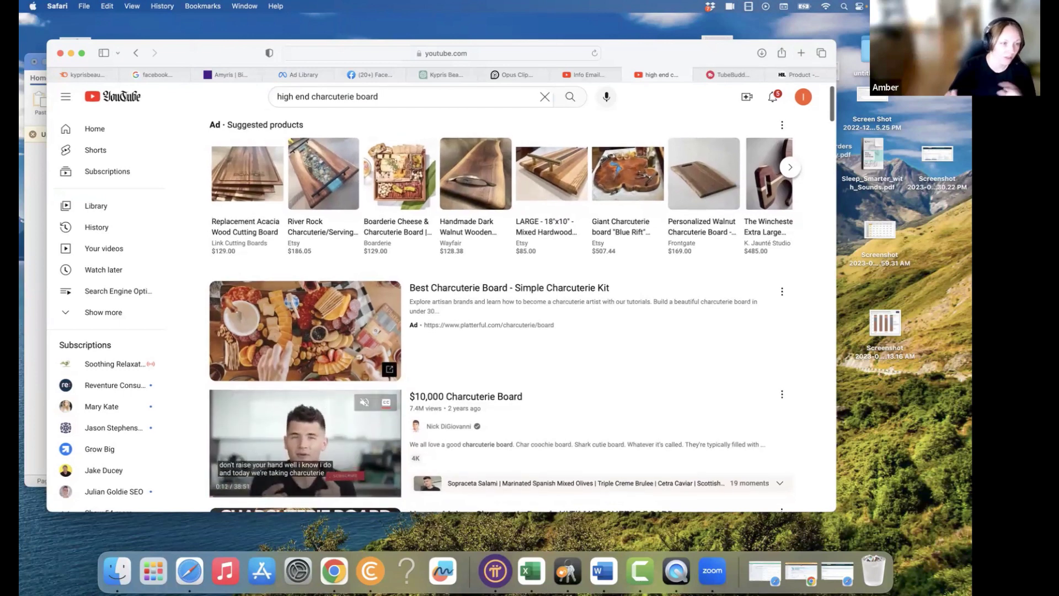
{"action": "scroll", "coordinate": [496, 303], "scroll_direction": "down", "scroll_amount": 3}
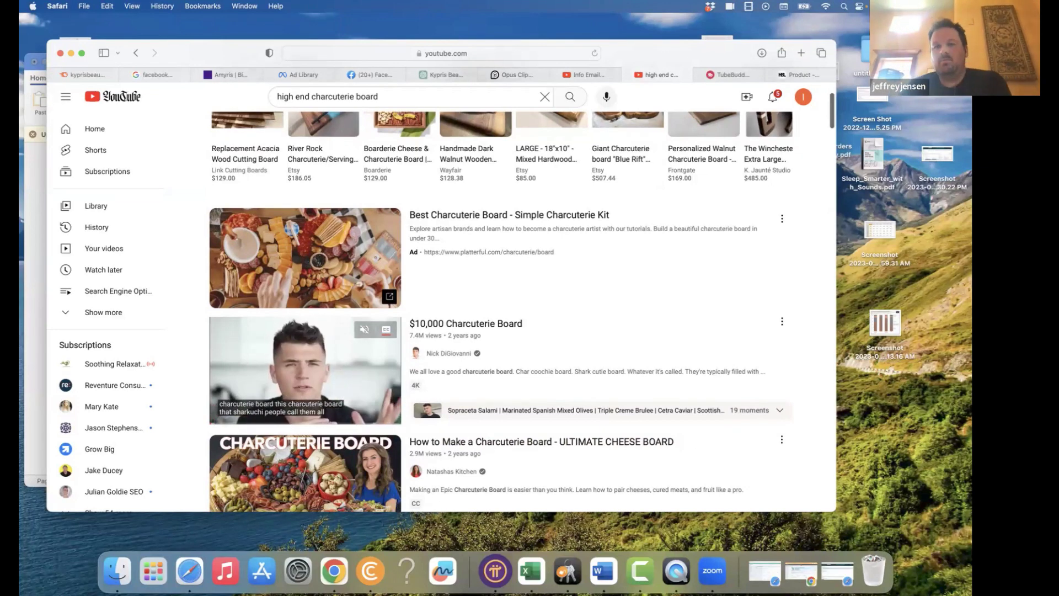
{"action": "left_click", "coordinate": [808, 82]}
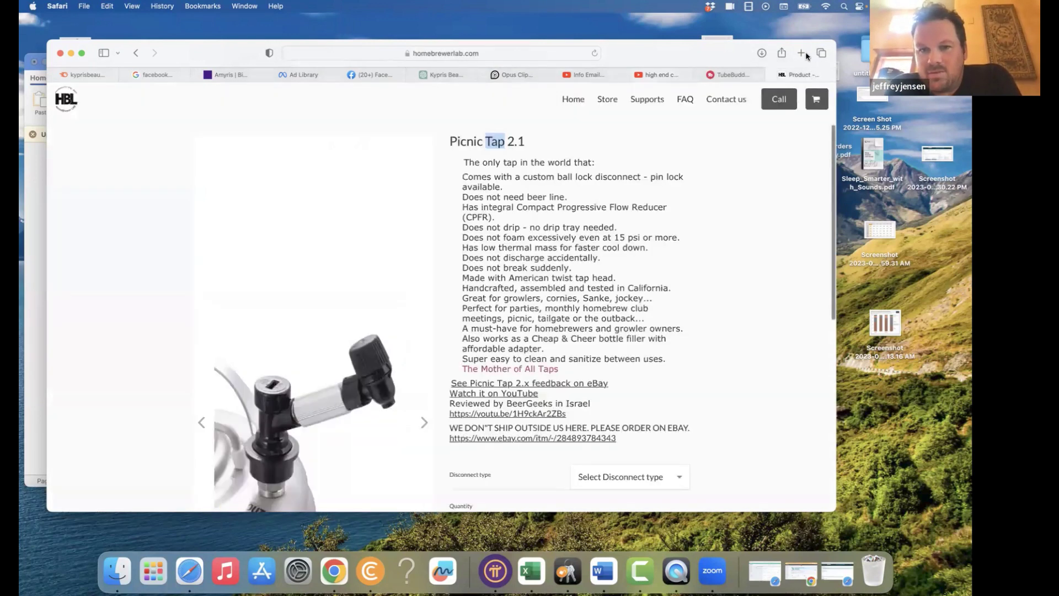
{"action": "left_click", "coordinate": [801, 54]}
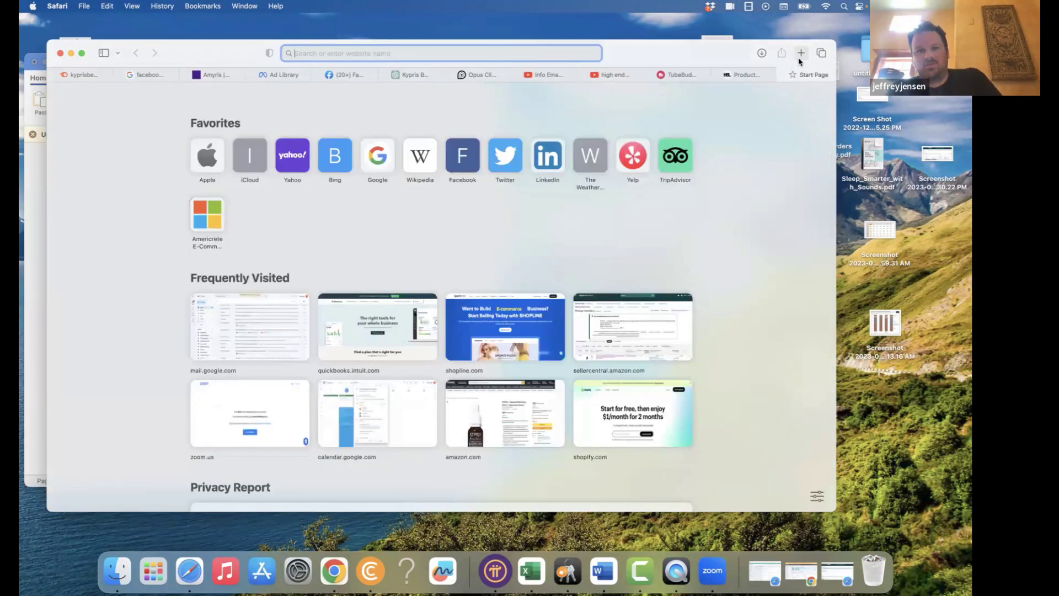
- Open Amazon in the new tab and search it for "homebrew labs"
{"action": "type", "text": "amazon"}
{"action": "key", "text": "Return"}
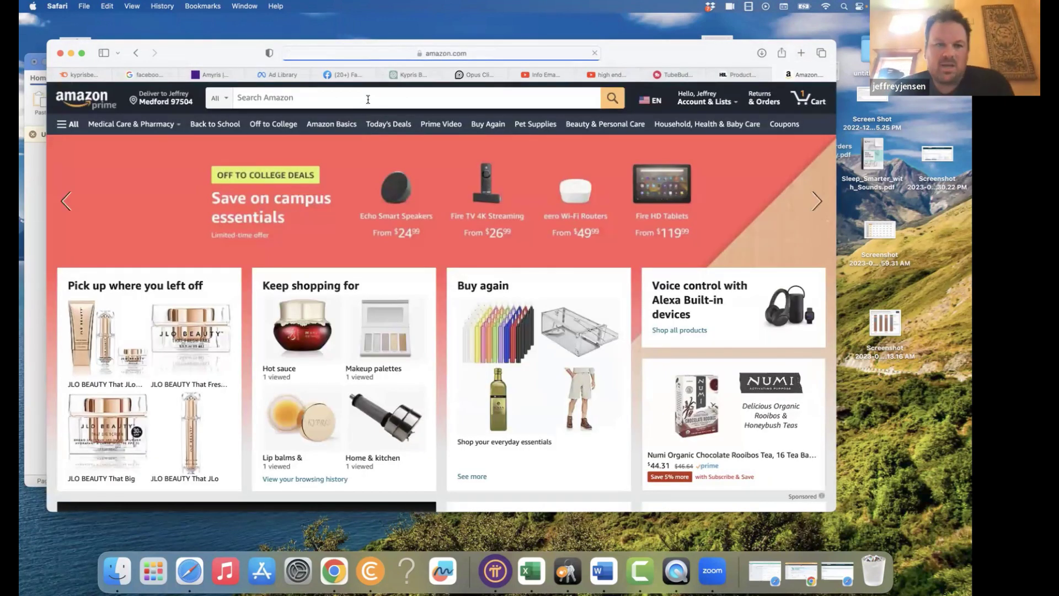
{"action": "left_click", "coordinate": [368, 99]}
{"action": "type", "text": "homebre"}
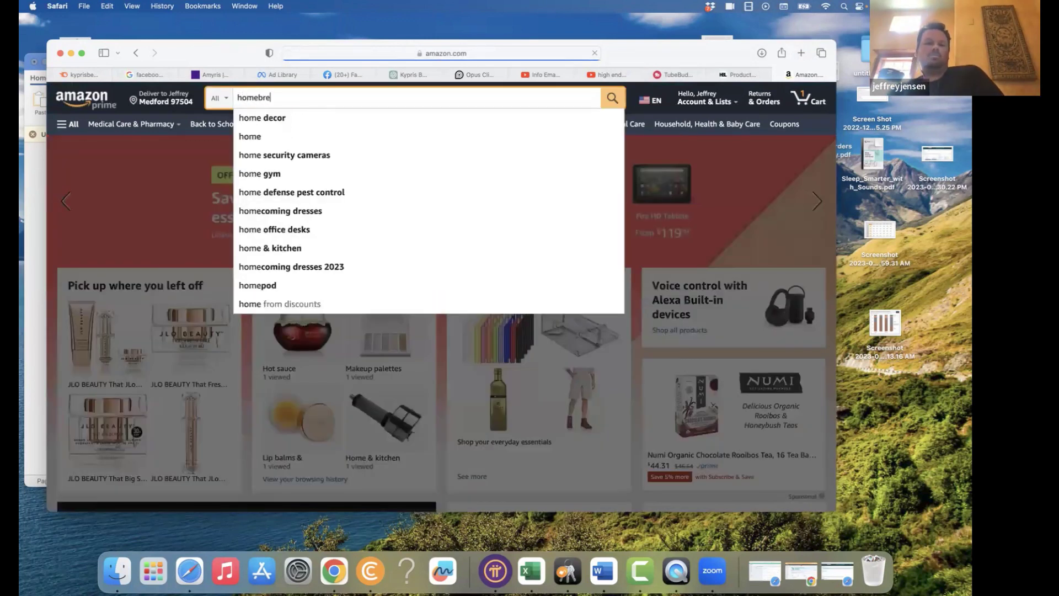
{"action": "type", "text": "w labs"}
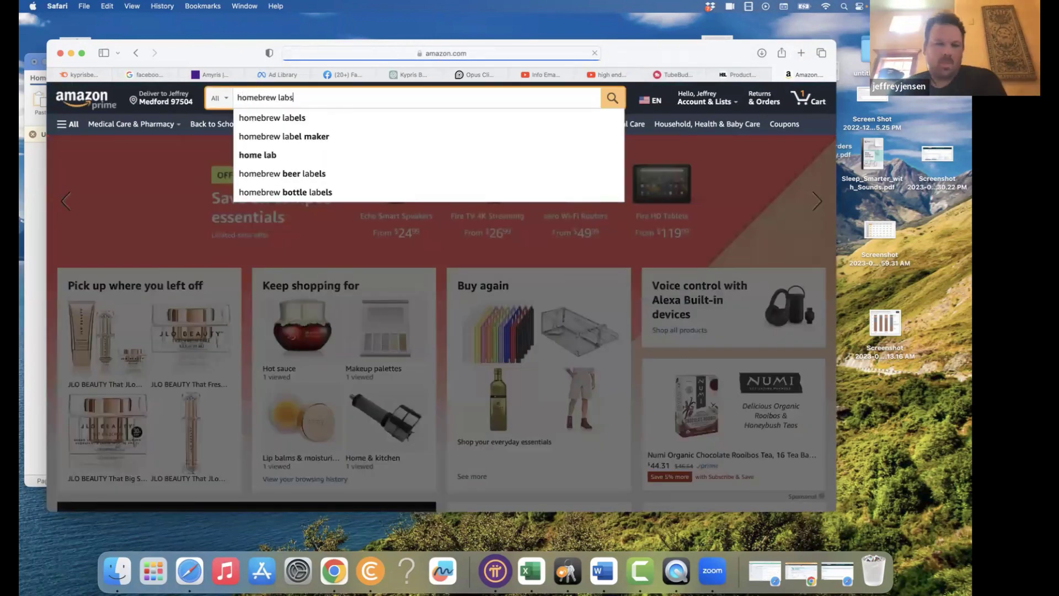
{"action": "key", "text": "Return"}
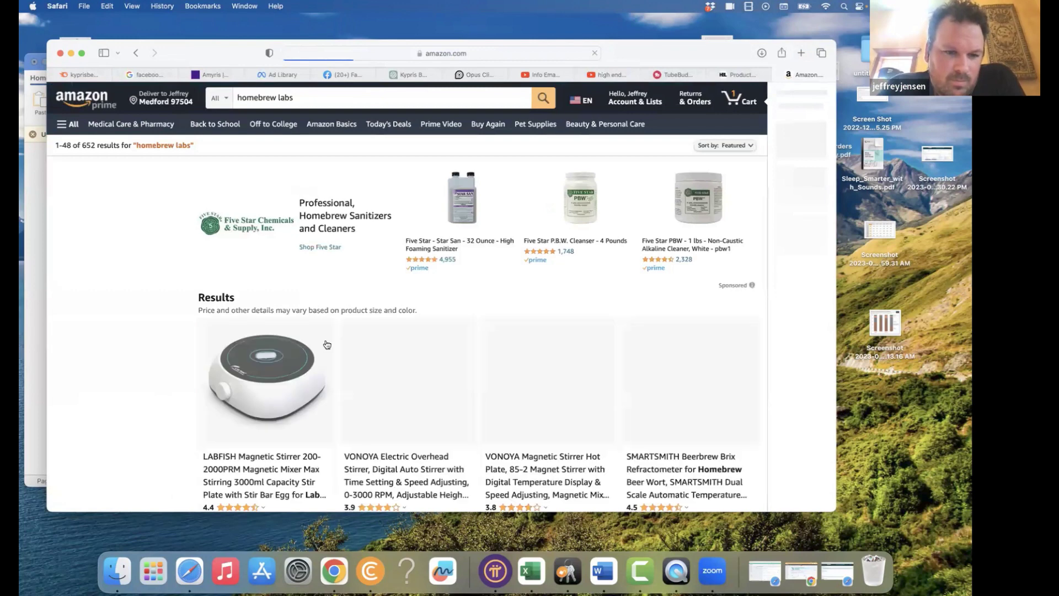
- Browse the Amazon homebrew results and open the FLOTit 2.0 floating dip tube listing
{"action": "scroll", "coordinate": [327, 344], "scroll_direction": "down", "scroll_amount": 10}
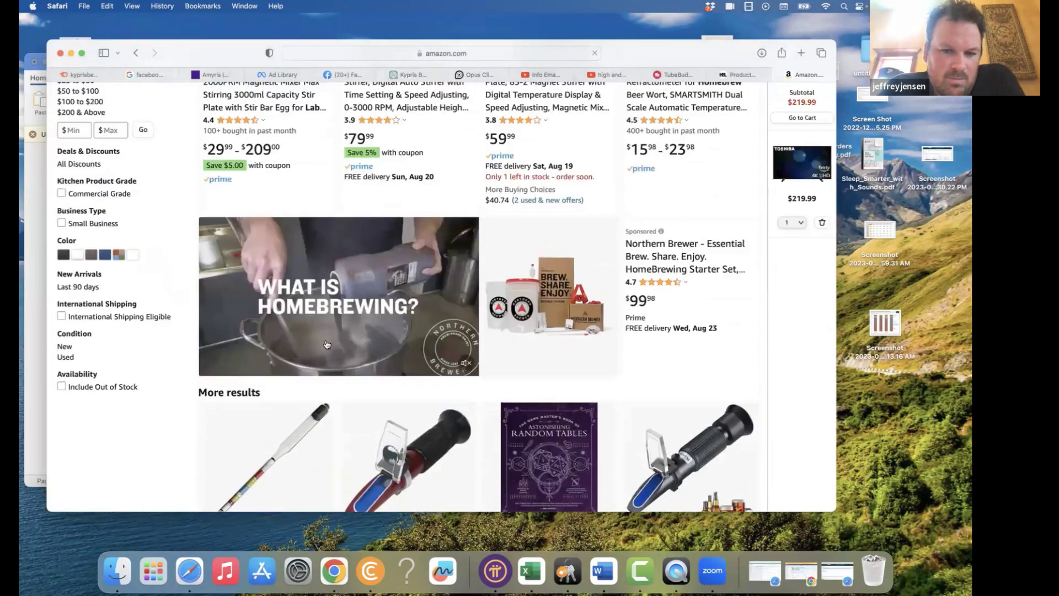
{"action": "scroll", "coordinate": [327, 345], "scroll_direction": "down", "scroll_amount": 8}
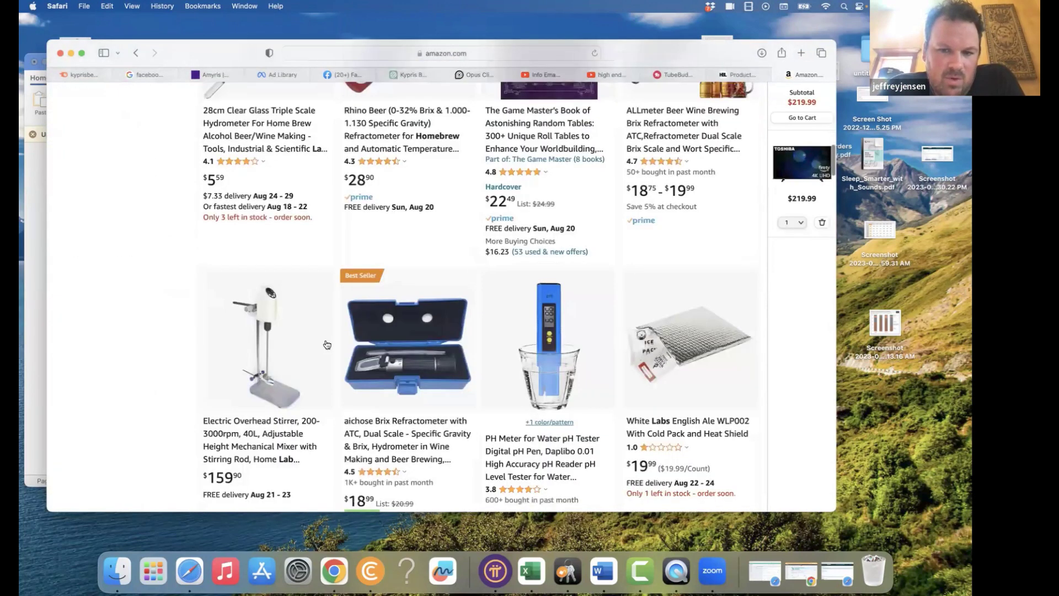
{"action": "scroll", "coordinate": [327, 345], "scroll_direction": "down", "scroll_amount": 6}
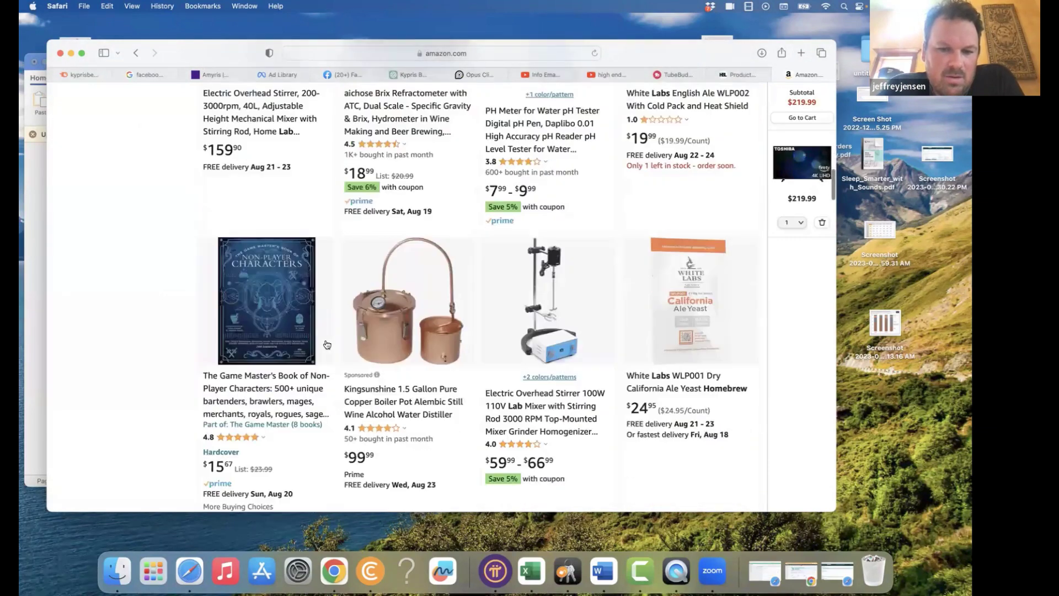
{"action": "scroll", "coordinate": [327, 345], "scroll_direction": "down", "scroll_amount": 8}
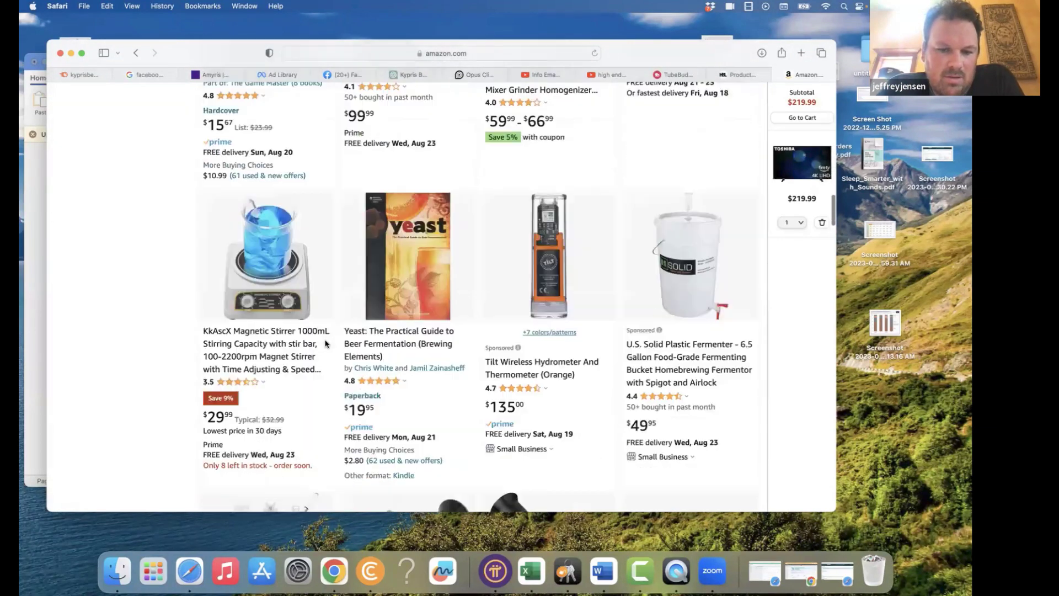
{"action": "scroll", "coordinate": [326, 344], "scroll_direction": "down", "scroll_amount": 10}
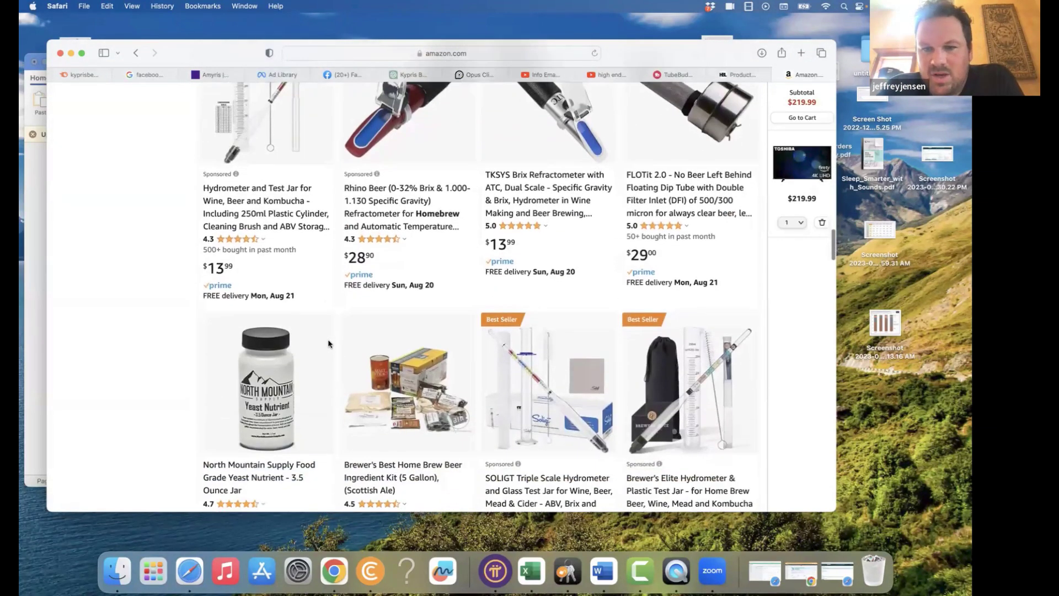
{"action": "left_click", "coordinate": [679, 192]}
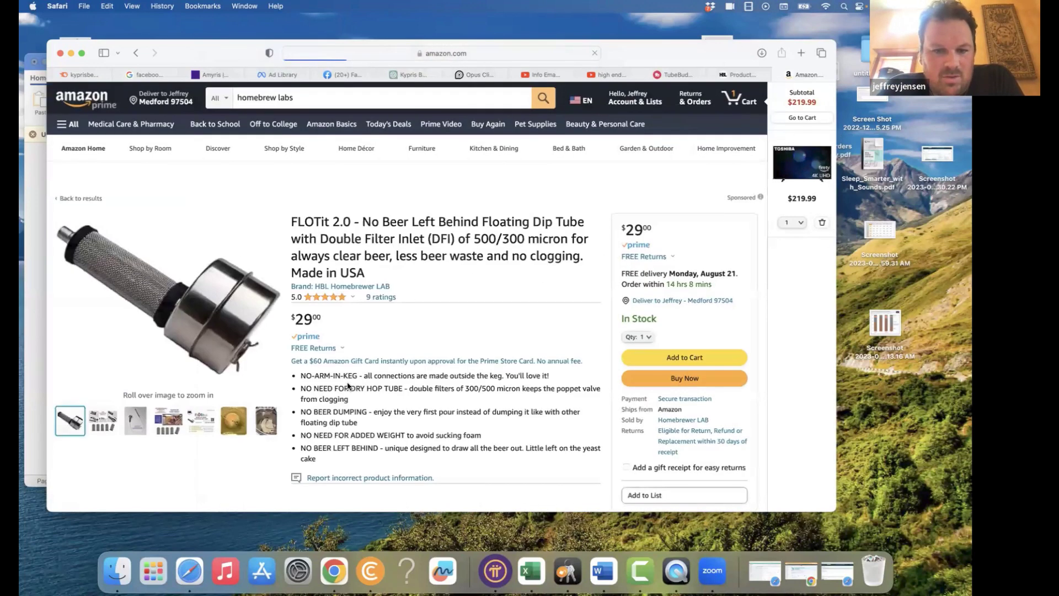
- View the product images on the FLOTit 2.0 listing
{"action": "scroll", "coordinate": [331, 381], "scroll_direction": "down", "scroll_amount": 2}
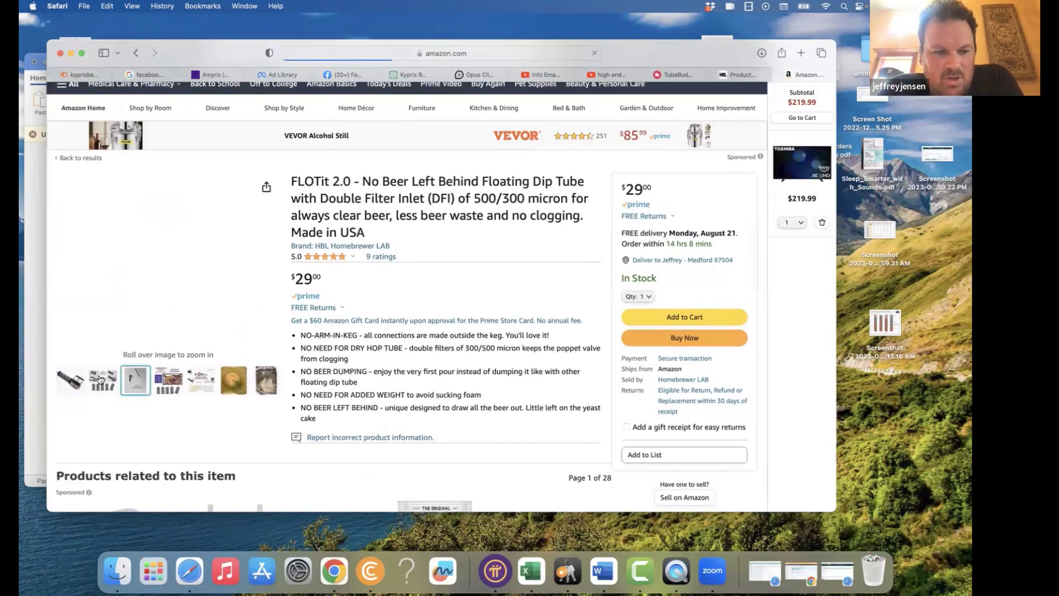
{"action": "left_click", "coordinate": [100, 380]}
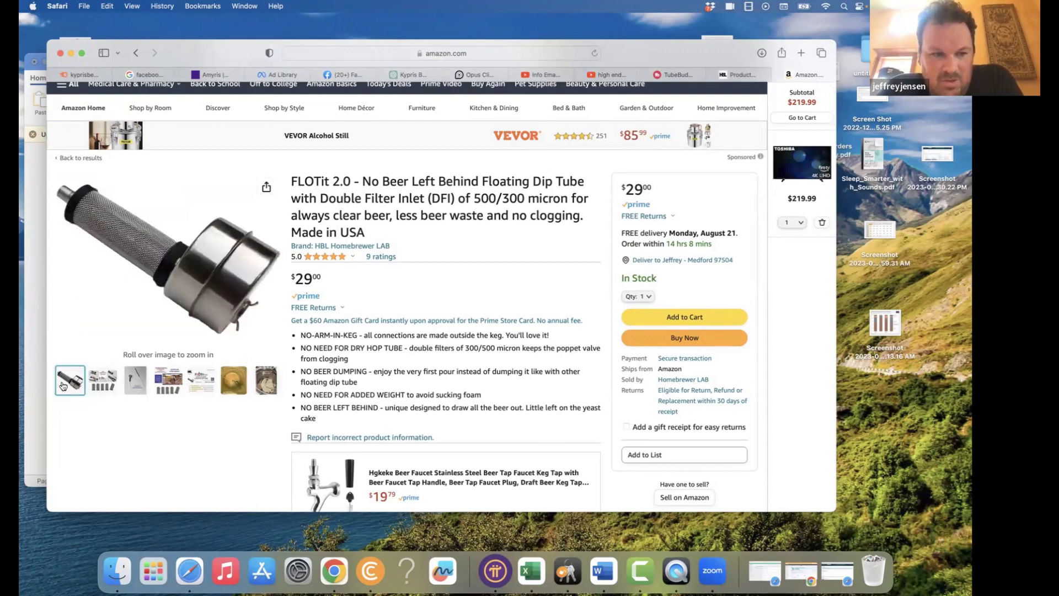
{"action": "mouse_move", "coordinate": [122, 383]}
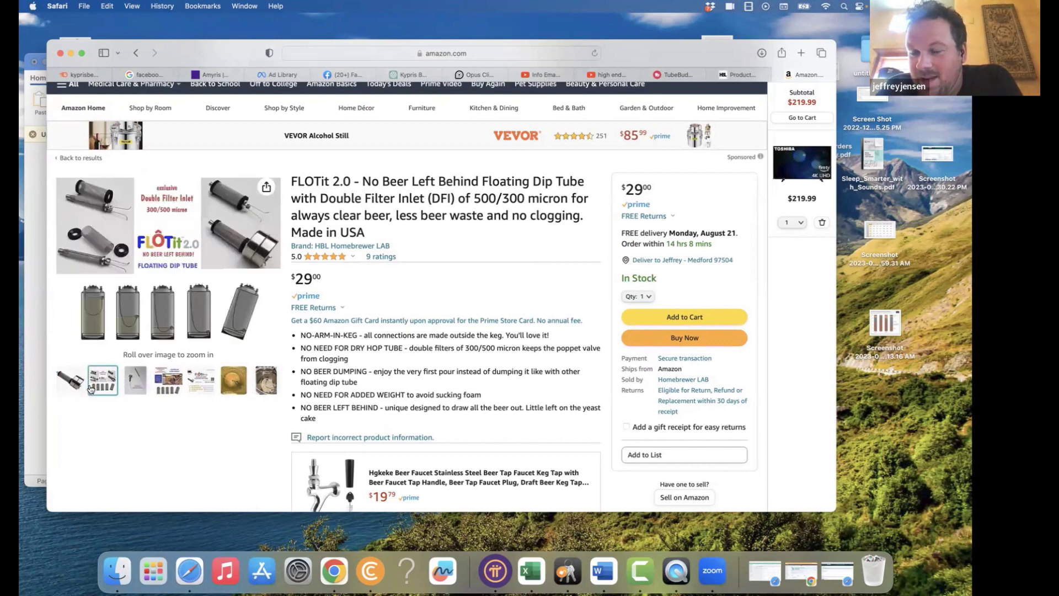
- Switch to the Homebrewer Lab Picnic Tap 2.1 page and highlight its beer line and Compact Progressive Flow Reducer claims
{"action": "left_click", "coordinate": [737, 72]}
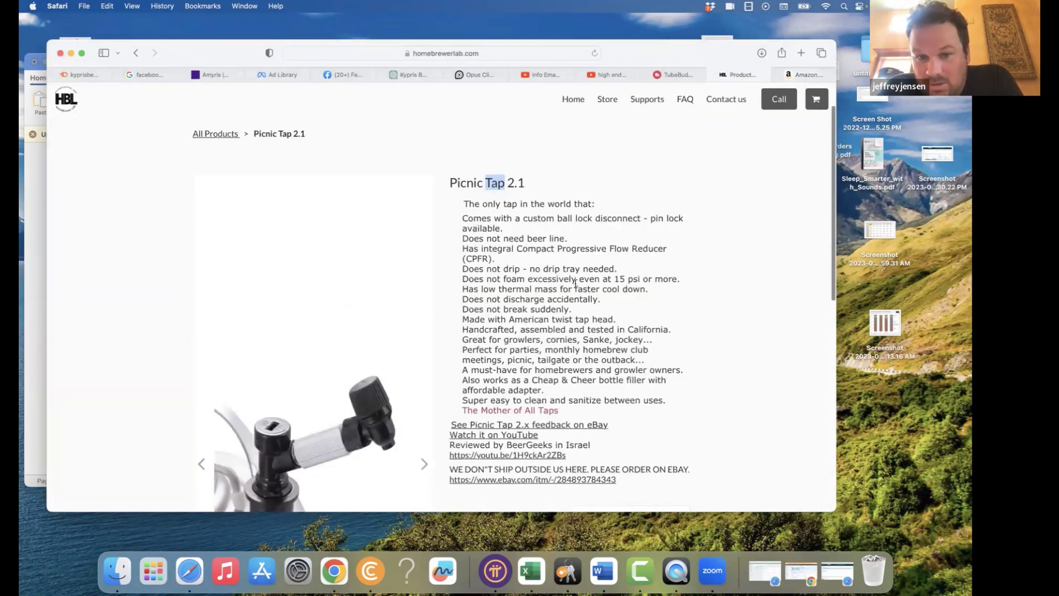
{"action": "scroll", "coordinate": [560, 287], "scroll_direction": "down", "scroll_amount": 3}
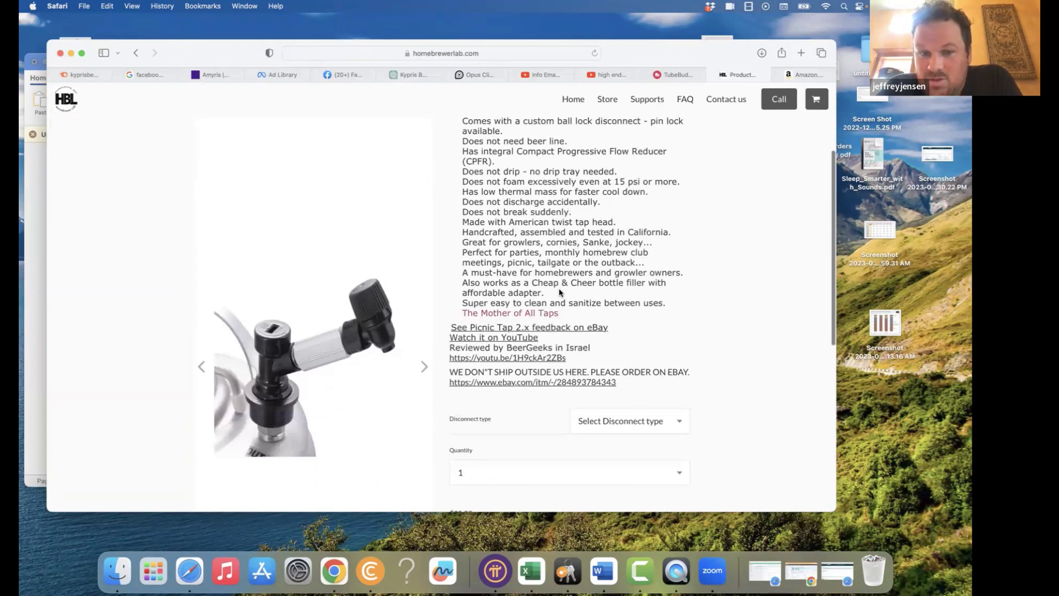
{"action": "scroll", "coordinate": [559, 290], "scroll_direction": "up", "scroll_amount": 1}
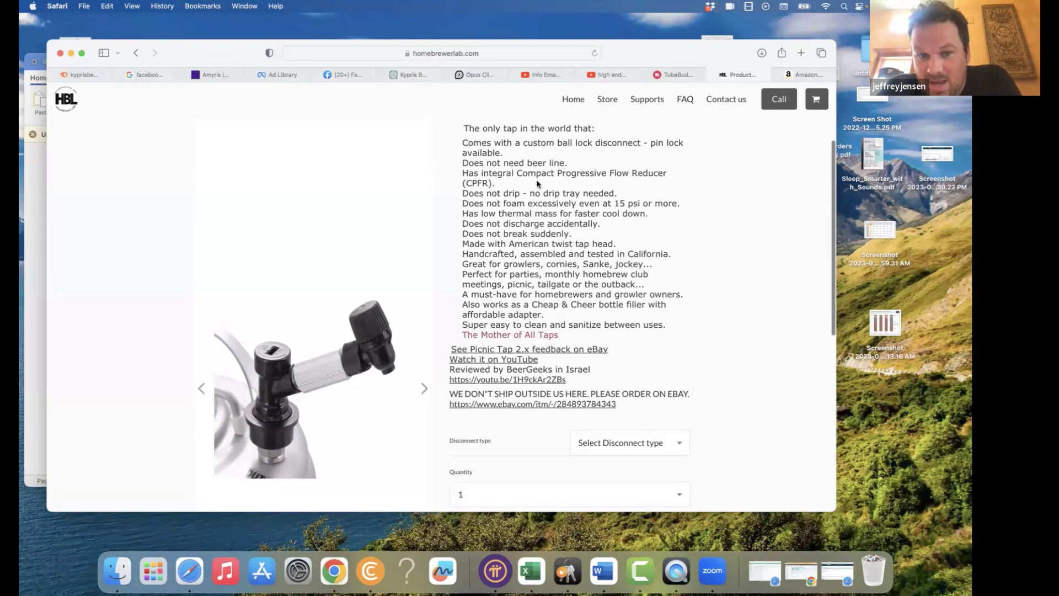
{"action": "left_click_drag", "start_coordinate": [465, 162], "coordinate": [575, 184]}
- Return to the FLOTit 2.0 listing and highlight the NO-ARM-IN-KEG bullet and the title's "less beer waste and no clogging" wording
{"action": "left_click", "coordinate": [803, 75]}
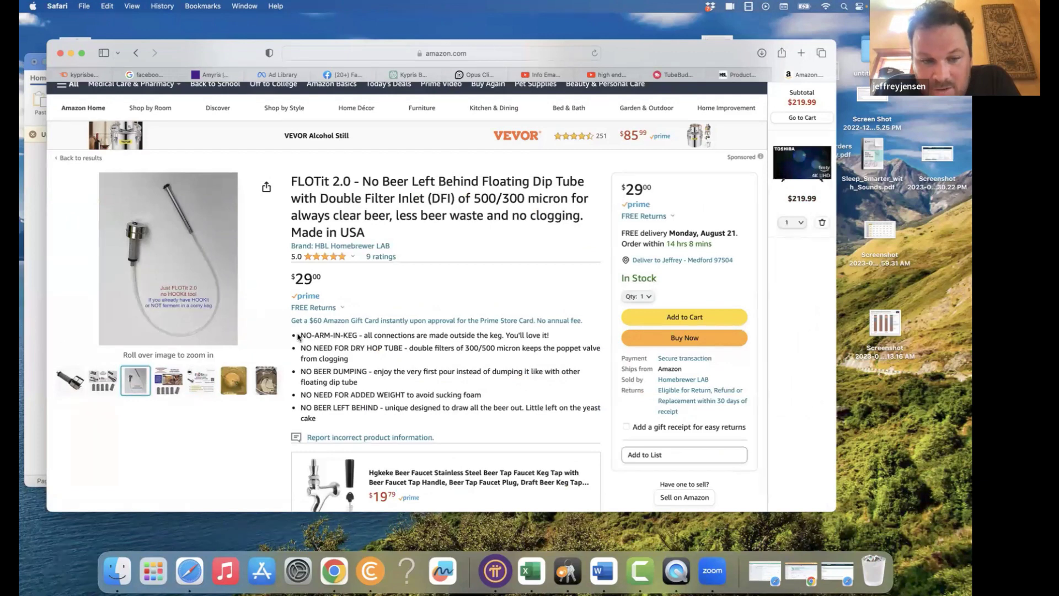
{"action": "left_click_drag", "start_coordinate": [298, 336], "coordinate": [449, 335]}
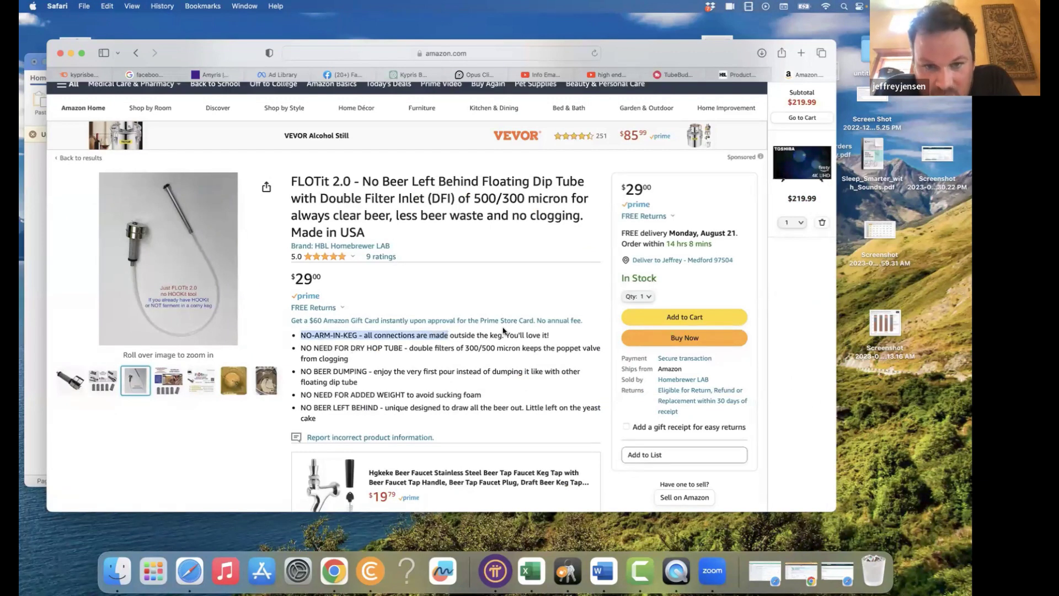
{"action": "left_click_drag", "start_coordinate": [412, 215], "coordinate": [601, 220]}
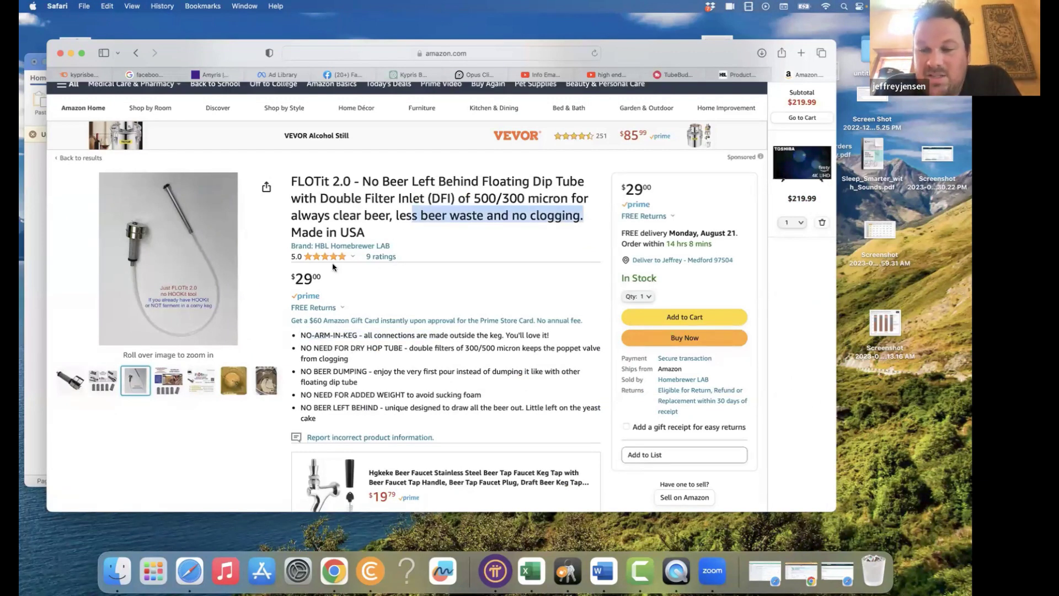
{"action": "scroll", "coordinate": [414, 353], "scroll_direction": "down", "scroll_amount": 5}
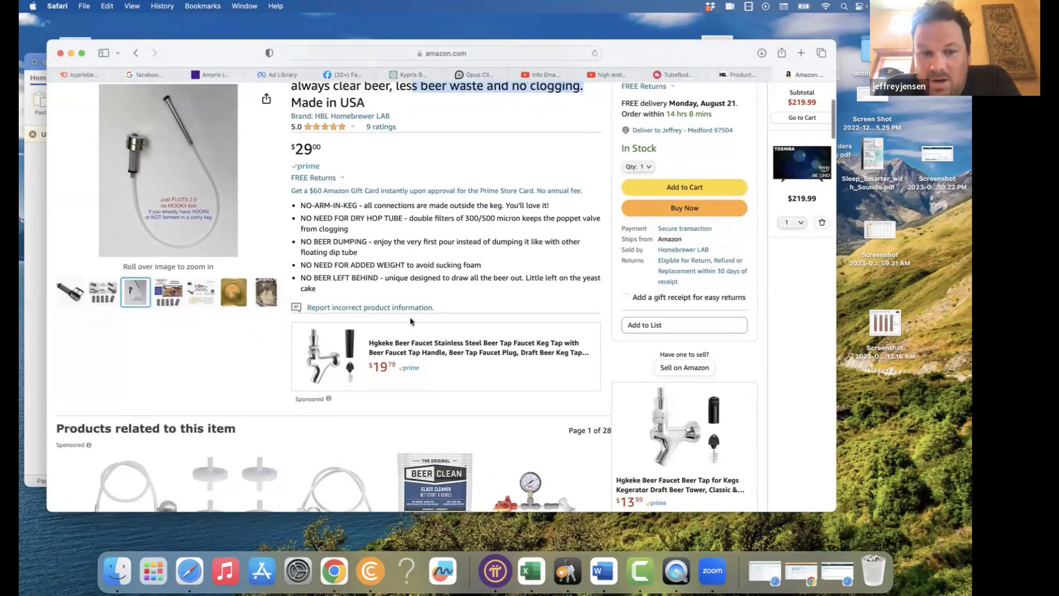
{"action": "scroll", "coordinate": [410, 321], "scroll_direction": "up", "scroll_amount": 5}
- Return to the Picnic Tap 2.1 page and highlight the product name and its opening claims down to "Does not need beer line"
{"action": "left_click", "coordinate": [736, 74]}
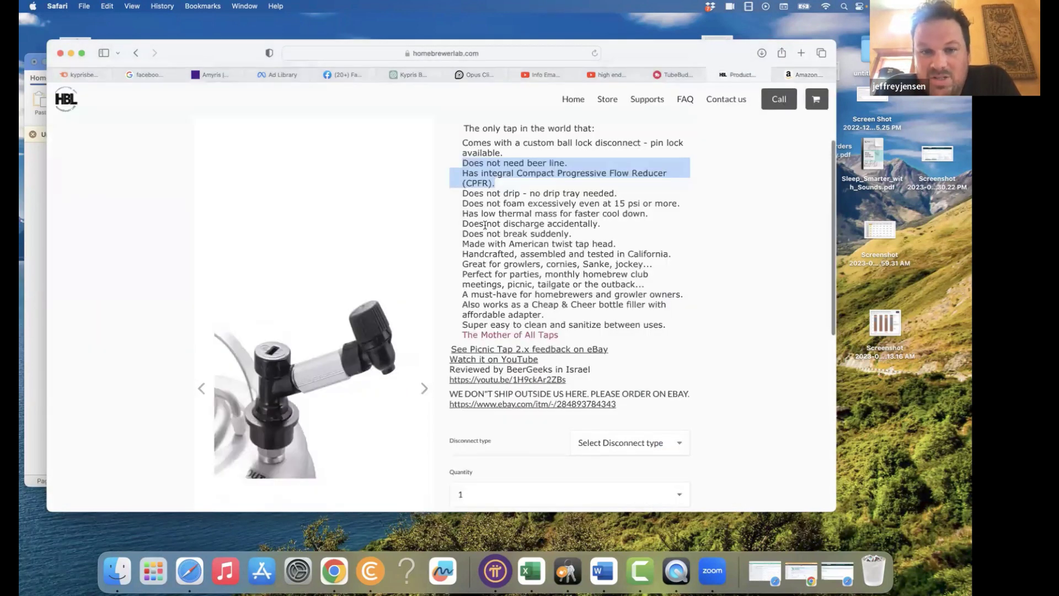
{"action": "scroll", "coordinate": [500, 219], "scroll_direction": "up", "scroll_amount": 3}
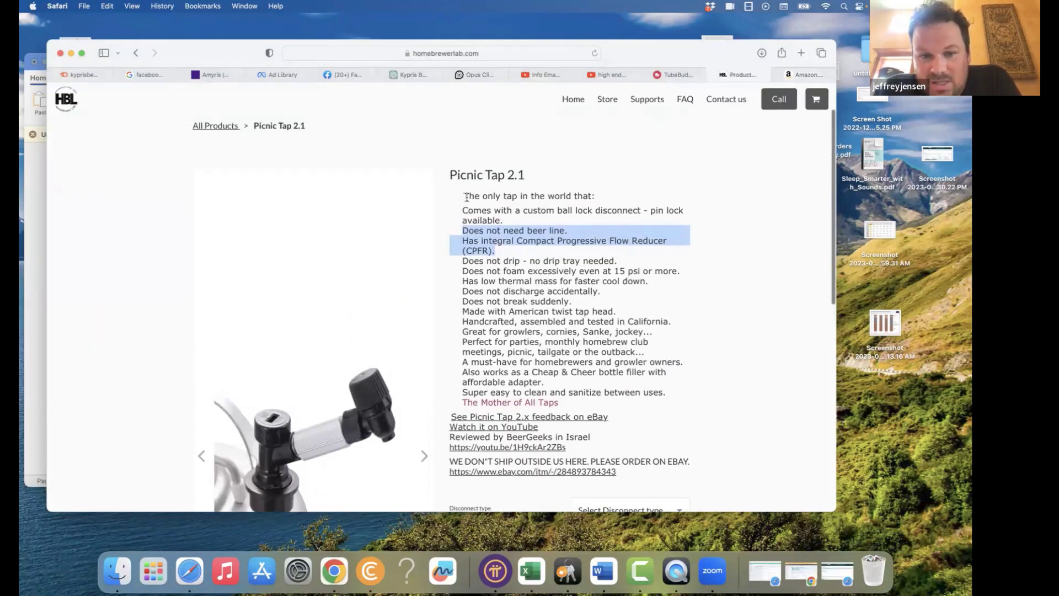
{"action": "left_click_drag", "start_coordinate": [467, 197], "coordinate": [550, 228]}
{"action": "left_click", "coordinate": [550, 228]}
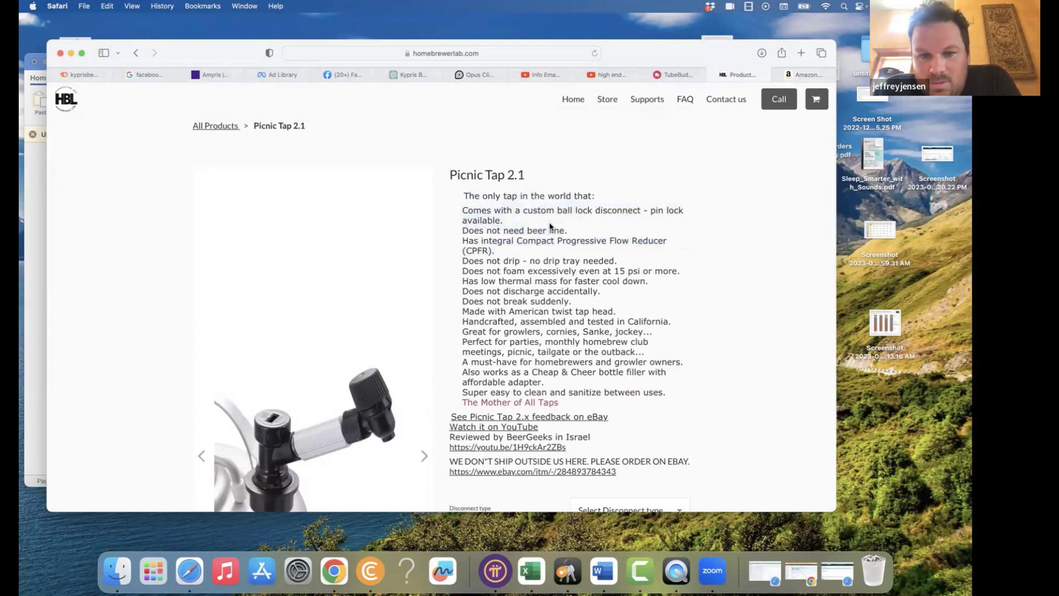
{"action": "left_click_drag", "start_coordinate": [452, 175], "coordinate": [582, 174]}
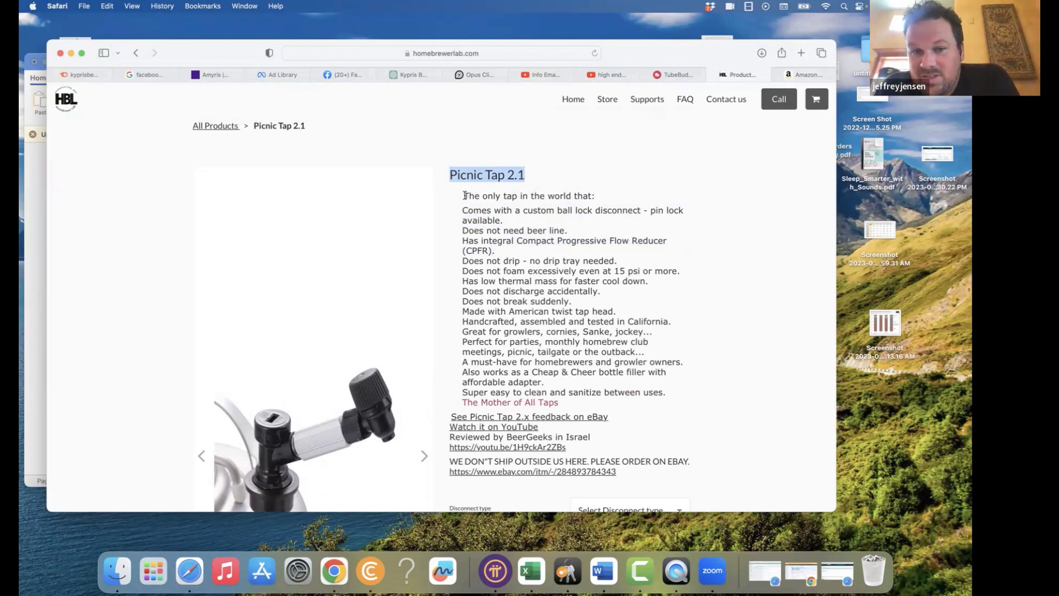
{"action": "left_click_drag", "start_coordinate": [465, 196], "coordinate": [599, 226]}
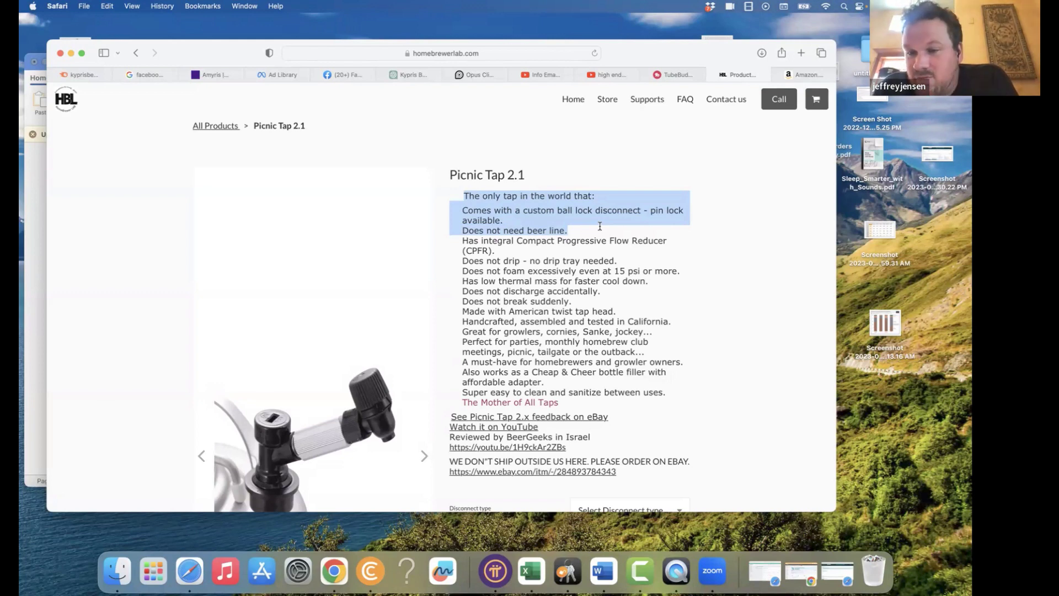
- Look through the Picnic Tap product page and its image carousel, including the Picnic Tap 2.0 graphic and the keg-in-fridge photo
{"action": "scroll", "coordinate": [326, 301], "scroll_direction": "down", "scroll_amount": 10}
{"action": "scroll", "coordinate": [310, 216], "scroll_direction": "up", "scroll_amount": 9}
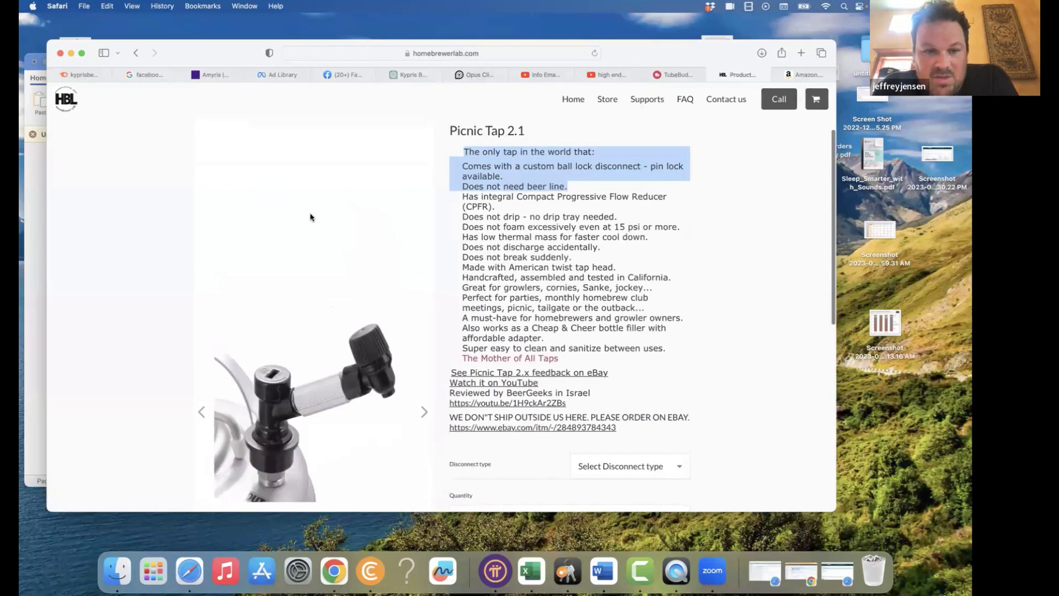
{"action": "left_click", "coordinate": [425, 424]}
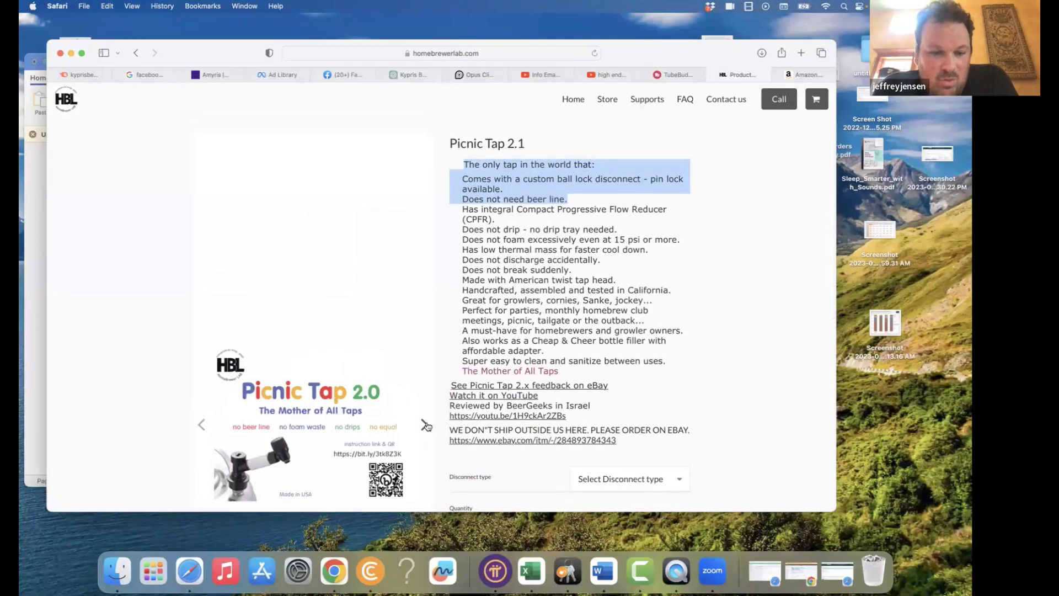
{"action": "scroll", "coordinate": [425, 425], "scroll_direction": "down", "scroll_amount": 3}
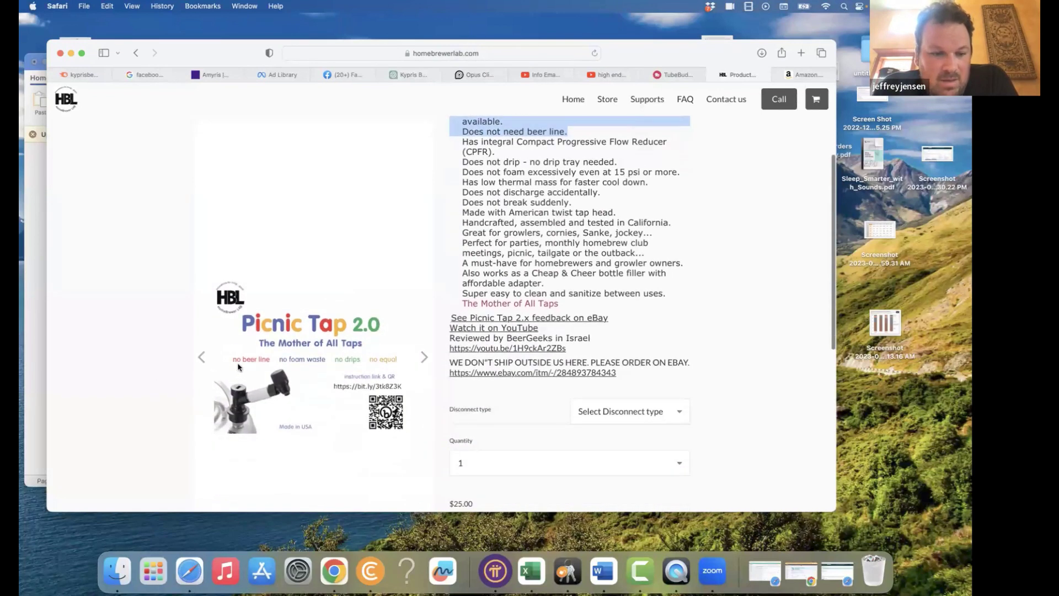
{"action": "left_click", "coordinate": [201, 357]}
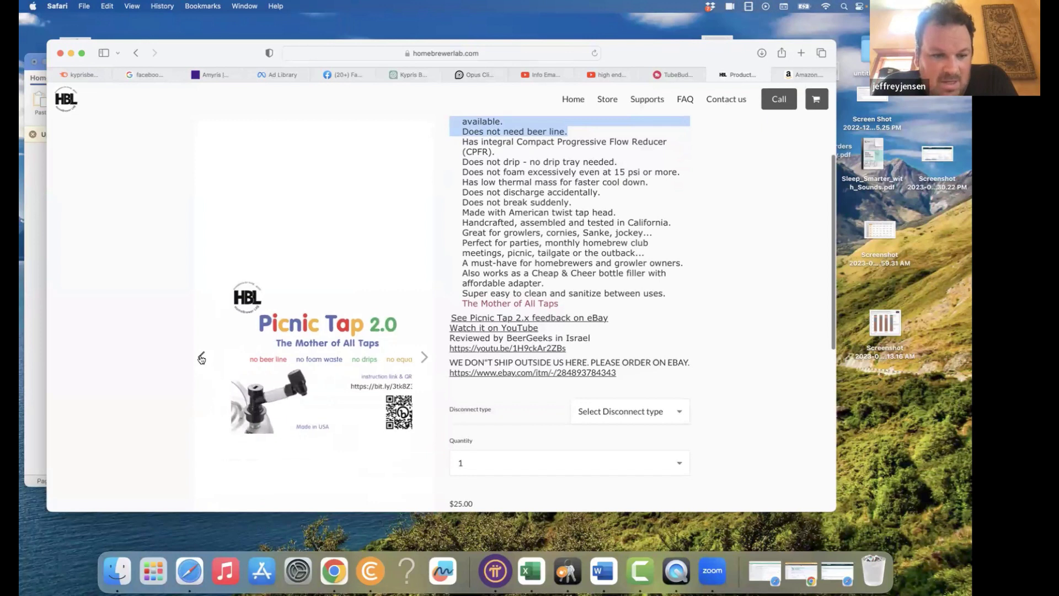
{"action": "left_click", "coordinate": [432, 357]}
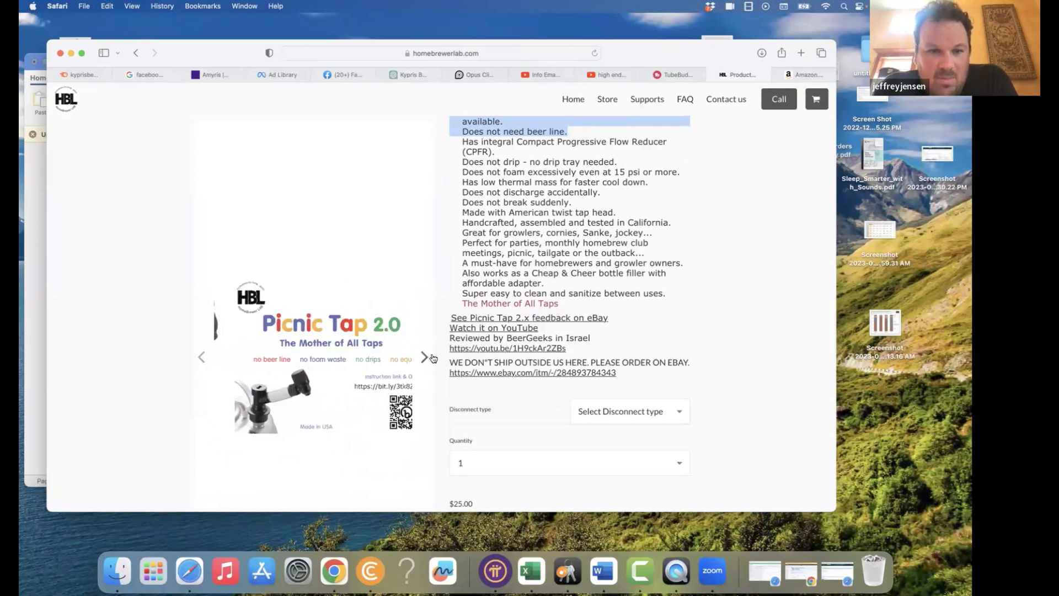
{"action": "scroll", "coordinate": [434, 358], "scroll_direction": "up", "scroll_amount": 2}
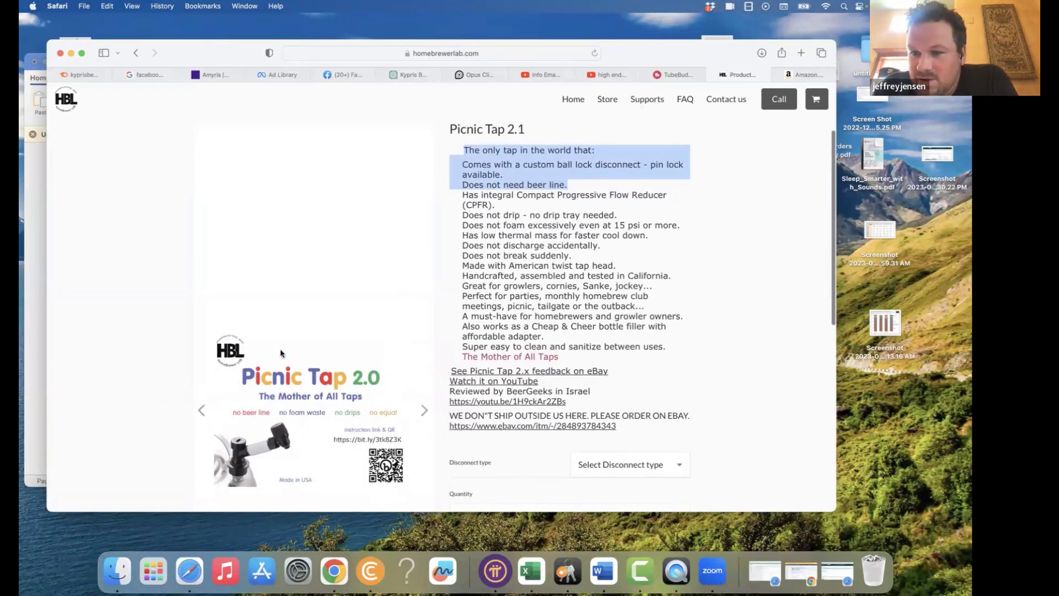
{"action": "scroll", "coordinate": [320, 256], "scroll_direction": "up", "scroll_amount": 4}
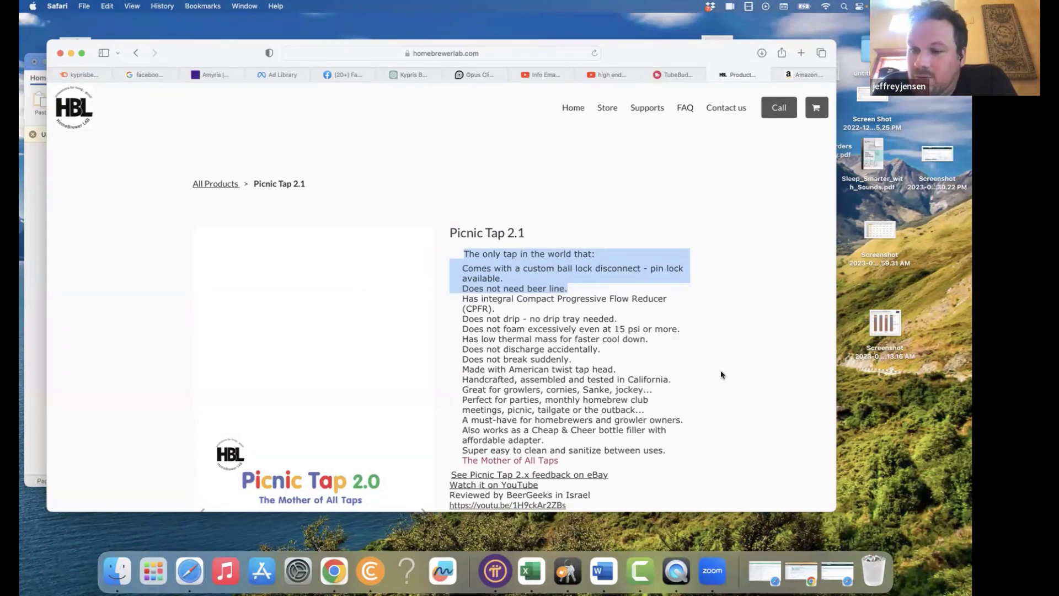
{"action": "scroll", "coordinate": [479, 278], "scroll_direction": "down", "scroll_amount": 5}
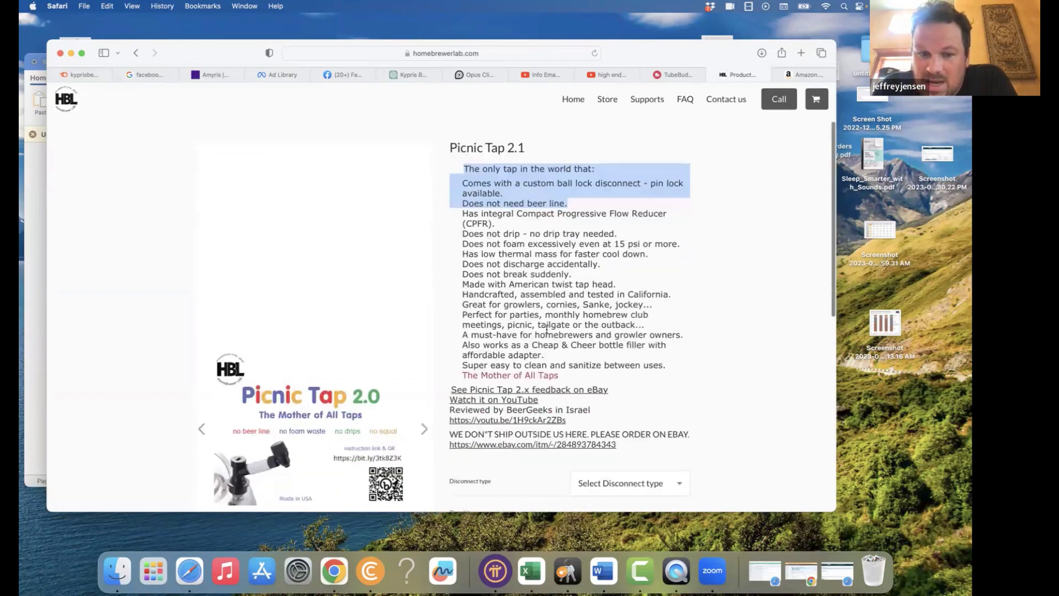
{"action": "left_click", "coordinate": [423, 337]}
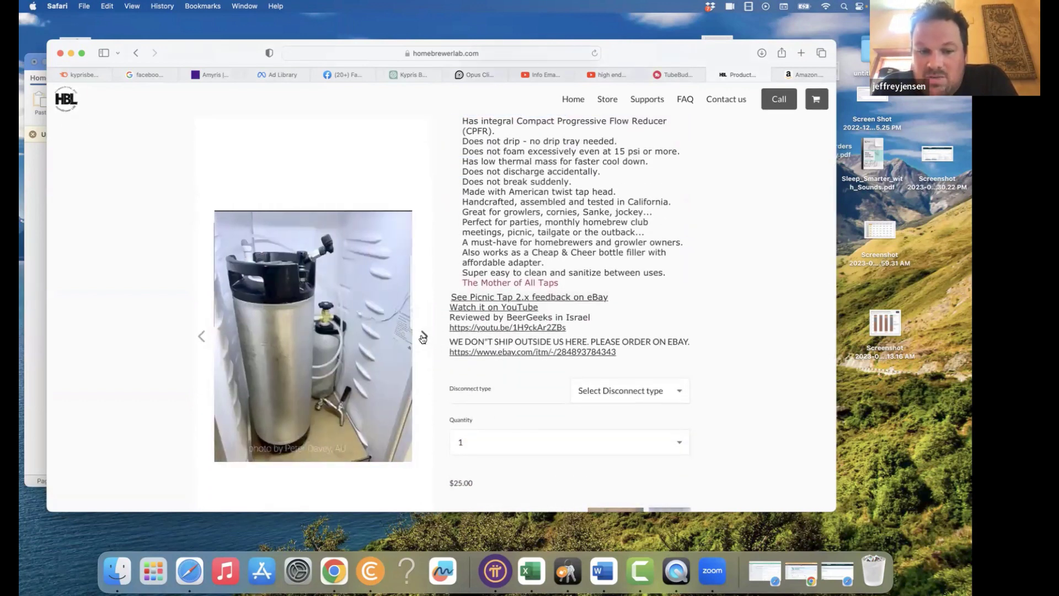
{"action": "scroll", "coordinate": [423, 338], "scroll_direction": "down", "scroll_amount": 3}
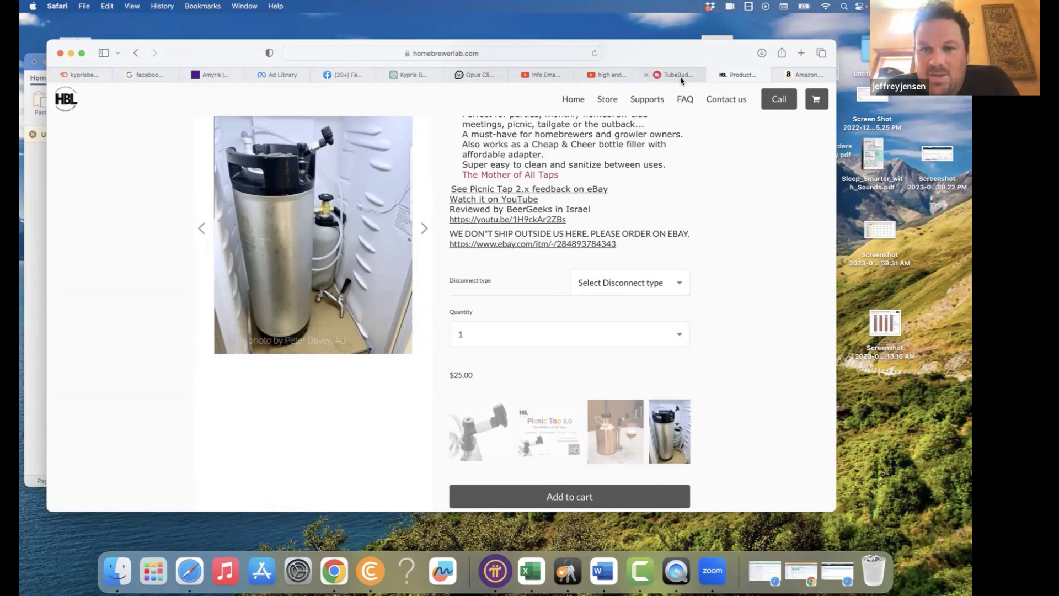
- Close the Amazon listing page and switch to the YouTube search results for "high end charcuterie board"
{"action": "mouse_move", "coordinate": [681, 80]}
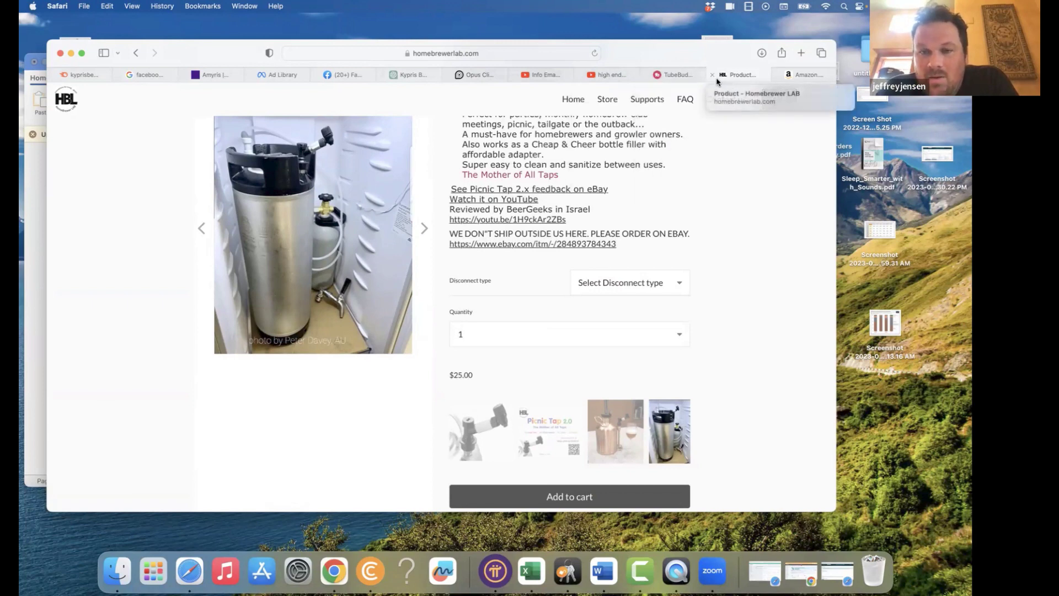
{"action": "left_click", "coordinate": [778, 74]}
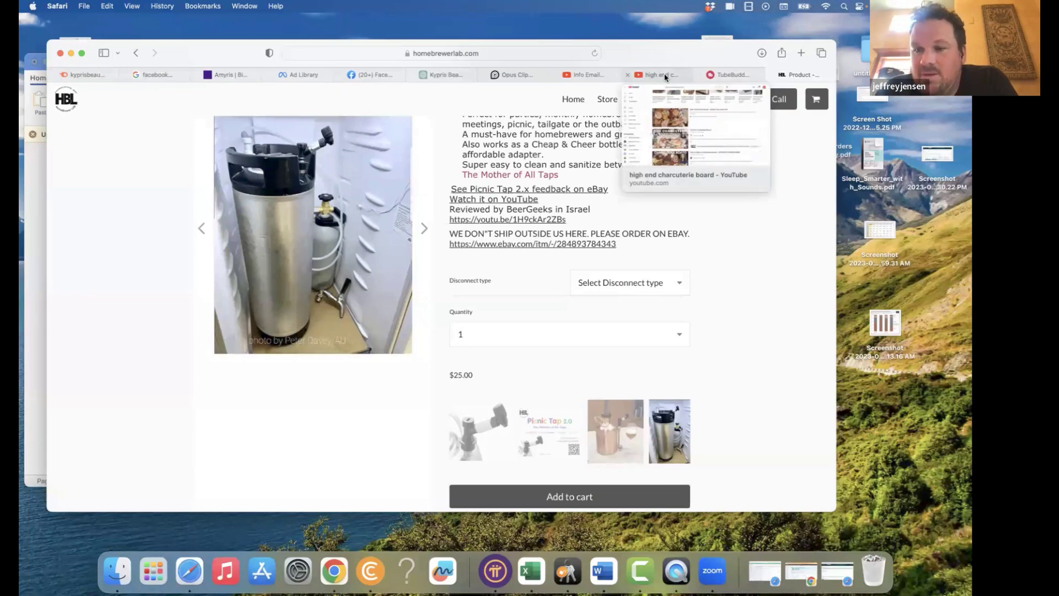
{"action": "left_click", "coordinate": [664, 74]}
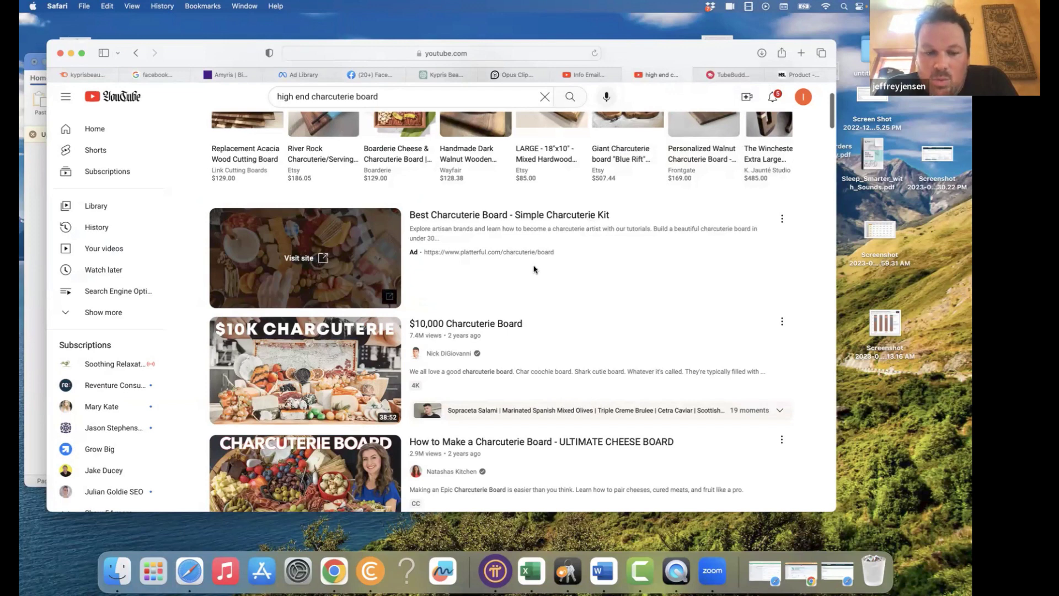
- Examine the titles and previews of the "$10,000 Charcuterie Board" and "How to Make a Charcuterie Board - ULTIMATE CHEESE BOARD" videos
{"action": "scroll", "coordinate": [534, 269], "scroll_direction": "down", "scroll_amount": 1}
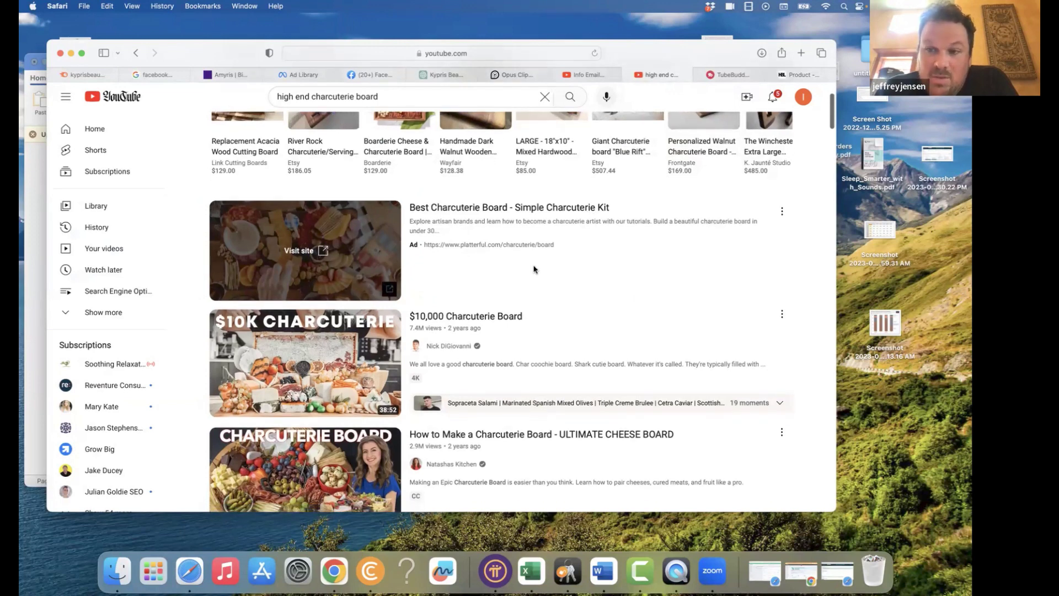
{"action": "scroll", "coordinate": [534, 269], "scroll_direction": "down", "scroll_amount": 1}
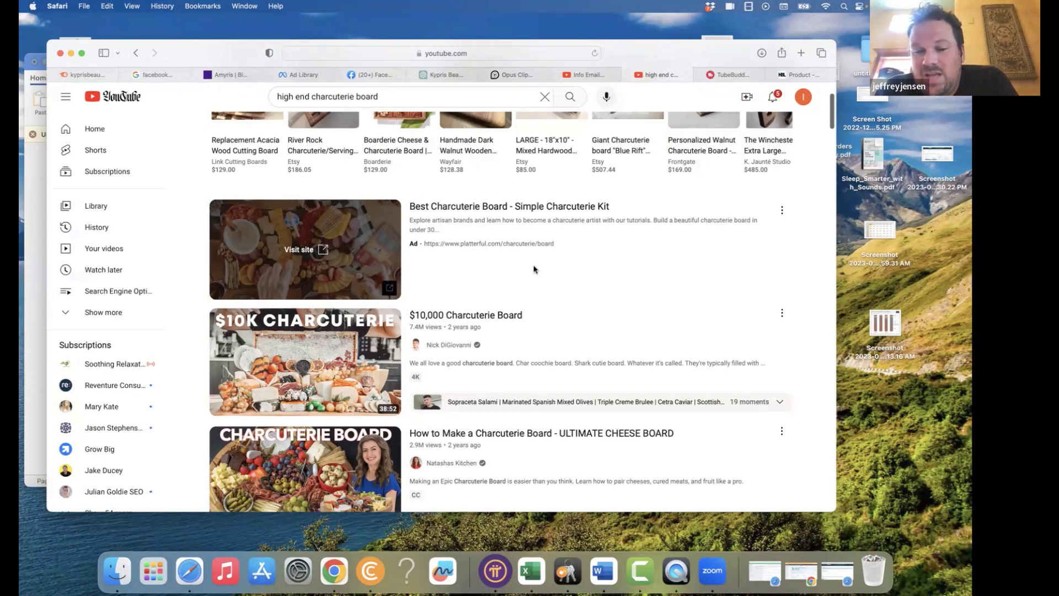
{"action": "scroll", "coordinate": [534, 269], "scroll_direction": "down", "scroll_amount": 1}
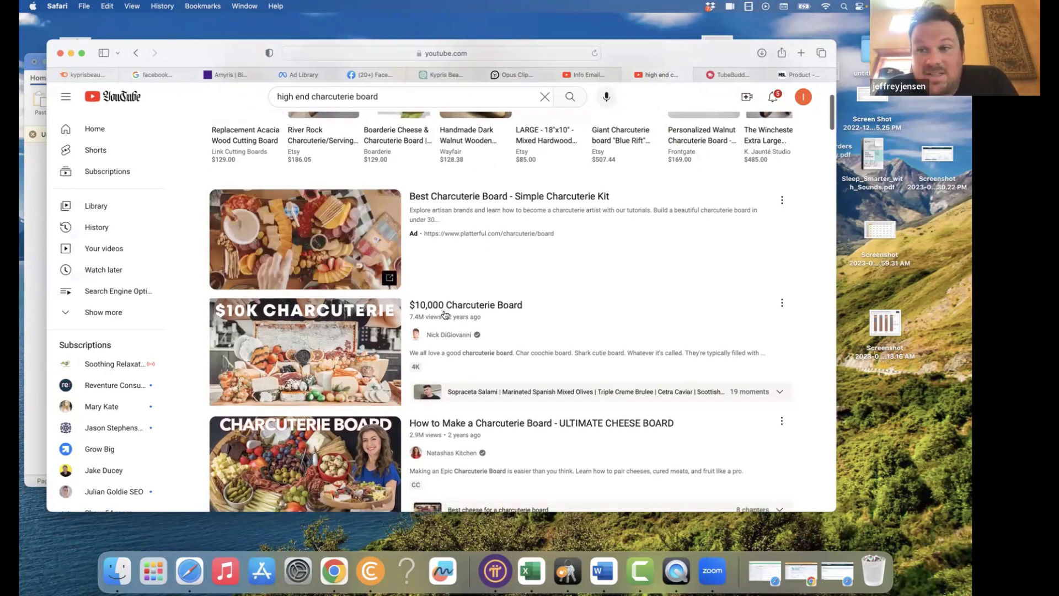
{"action": "mouse_move", "coordinate": [444, 315]}
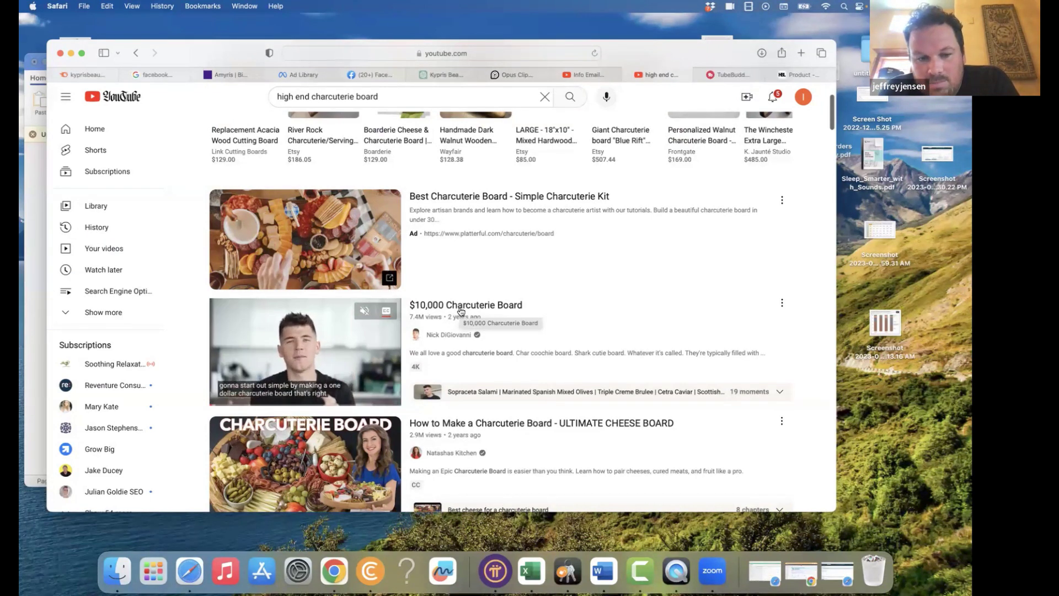
{"action": "scroll", "coordinate": [460, 312], "scroll_direction": "down", "scroll_amount": 2}
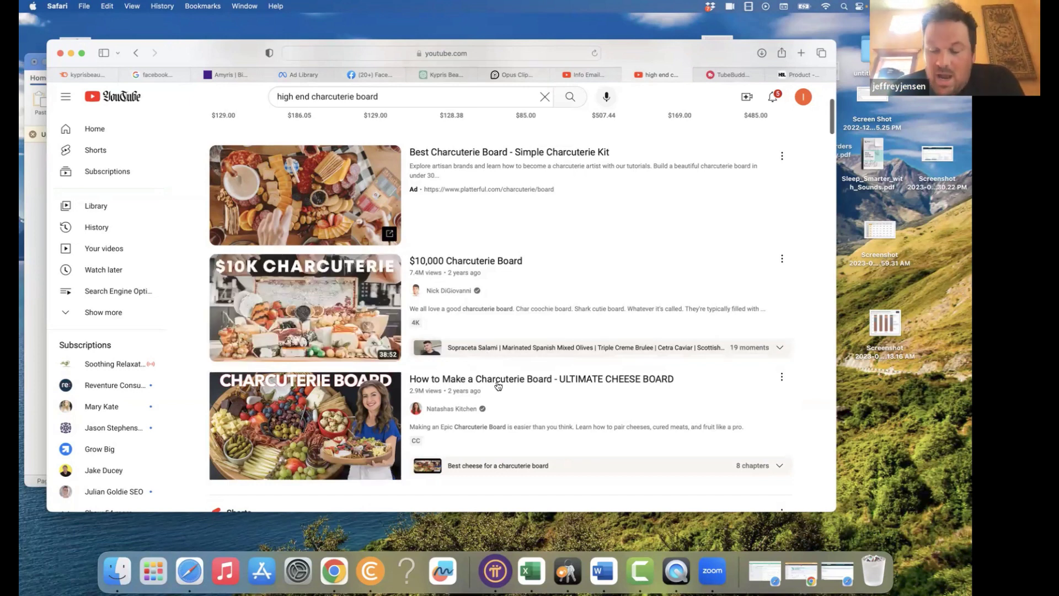
{"action": "mouse_move", "coordinate": [498, 385]}
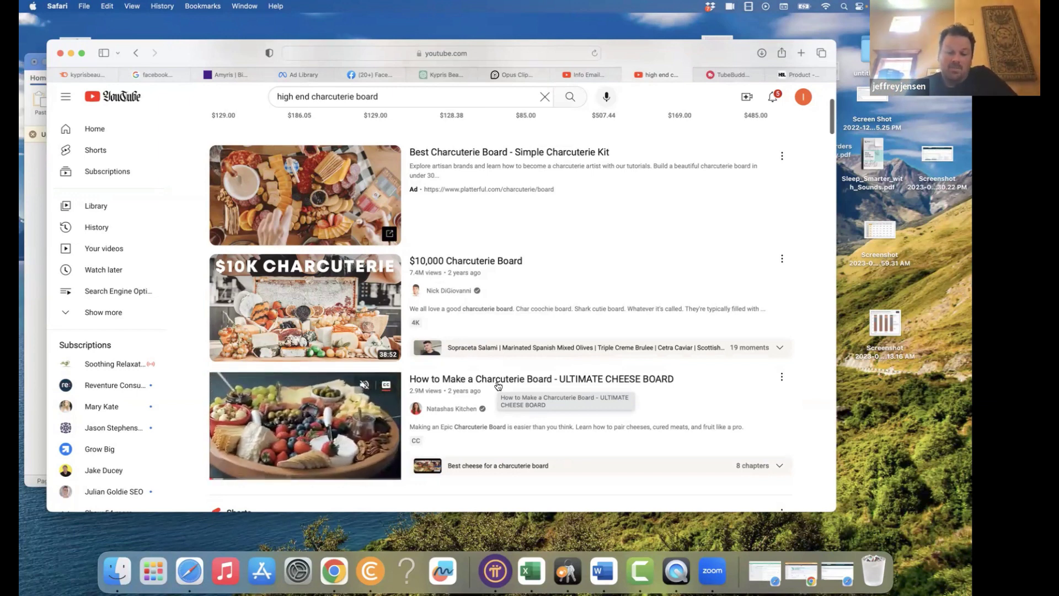
{"action": "scroll", "coordinate": [500, 381], "scroll_direction": "down", "scroll_amount": 1}
{"action": "scroll", "coordinate": [502, 374], "scroll_direction": "down", "scroll_amount": 2}
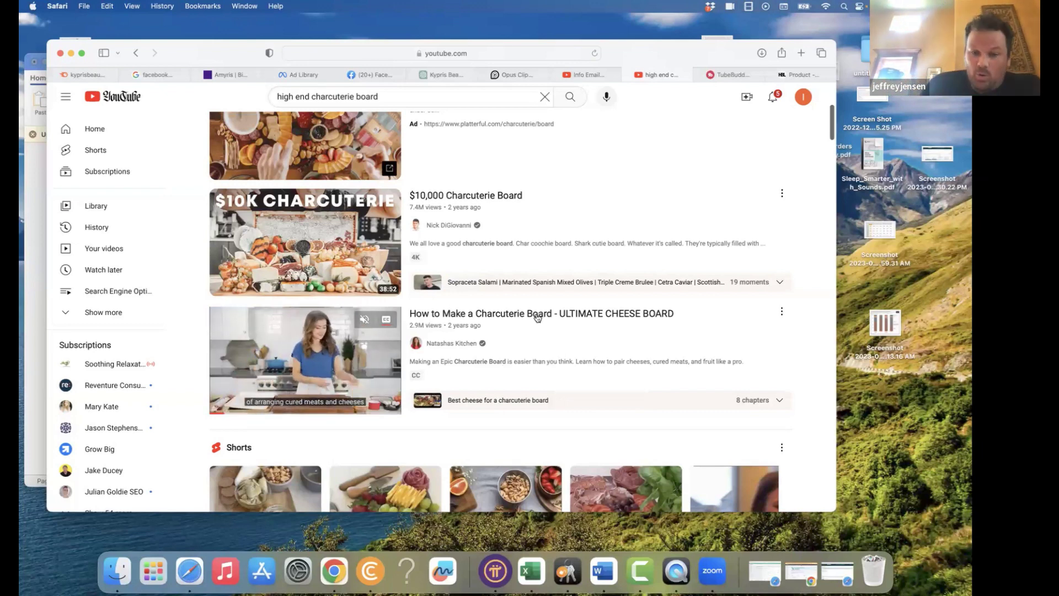
- Examine the first Shorts row and the "$30 Charcuterie Board vs $130 Charcuterie Board" and "The Ultimate Charcuterie Board for Entertaining" results
{"action": "scroll", "coordinate": [538, 318], "scroll_direction": "down", "scroll_amount": 3}
{"action": "scroll", "coordinate": [538, 318], "scroll_direction": "down", "scroll_amount": 4}
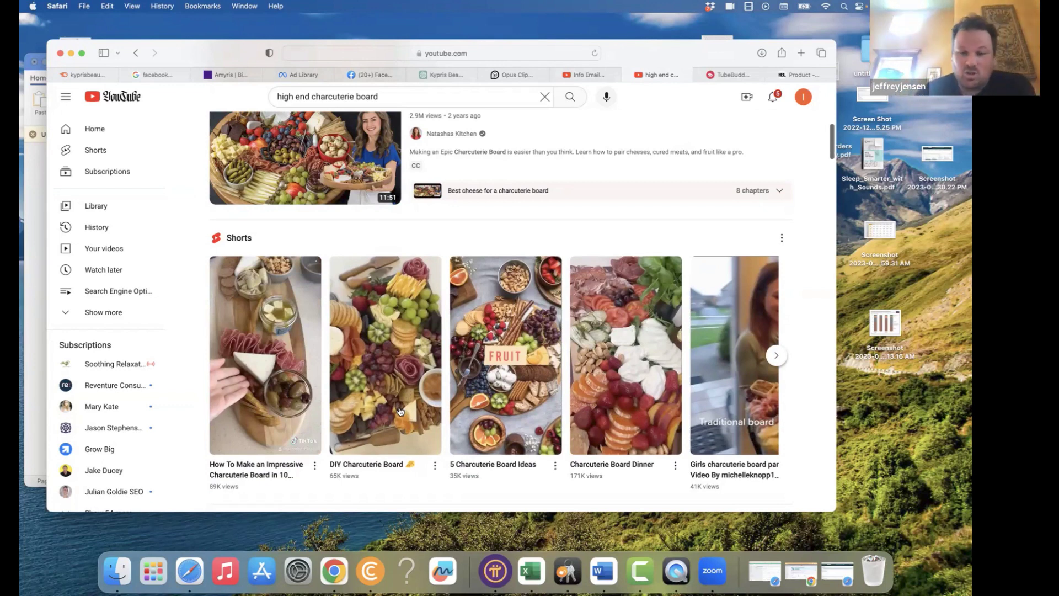
{"action": "mouse_move", "coordinate": [401, 411]}
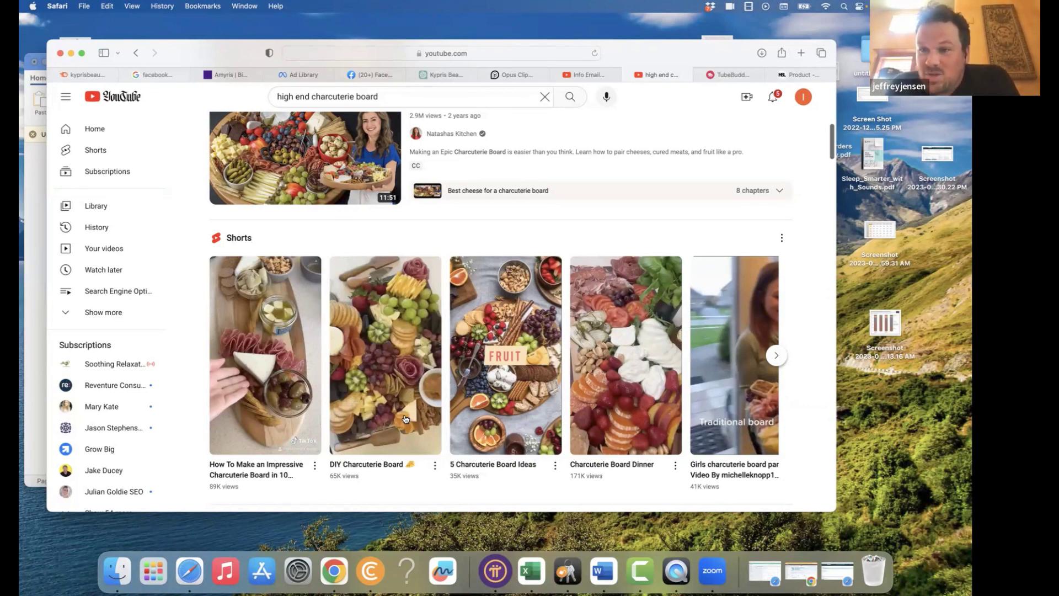
{"action": "scroll", "coordinate": [406, 419], "scroll_direction": "down", "scroll_amount": 5}
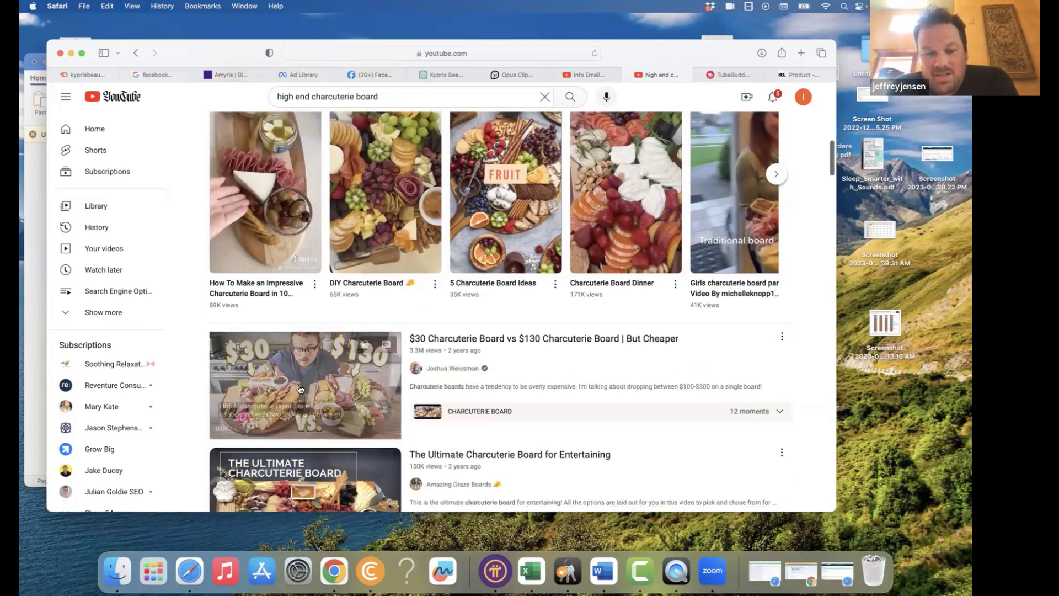
{"action": "mouse_move", "coordinate": [342, 391]}
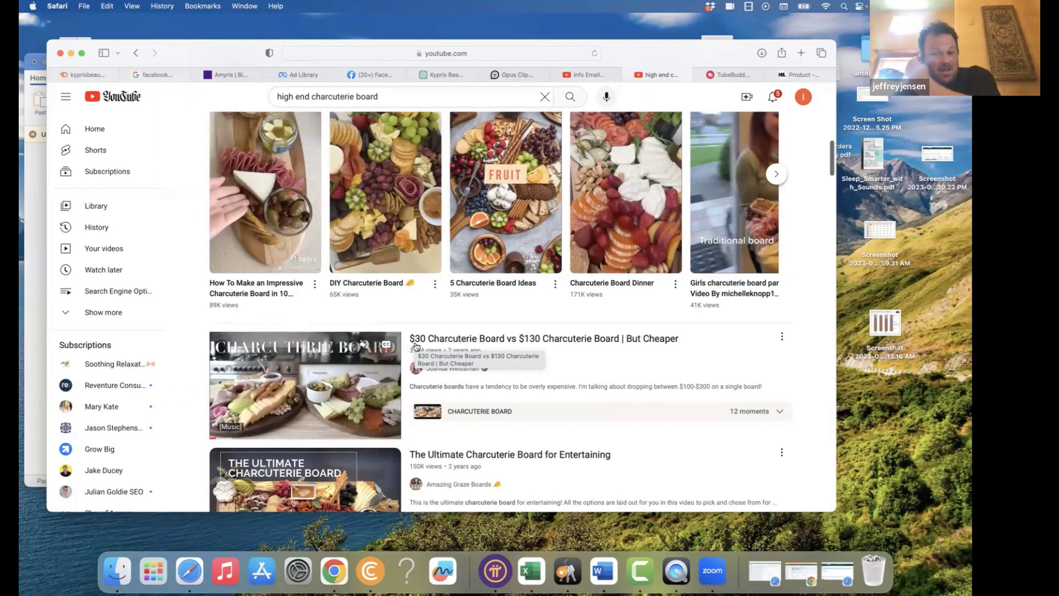
{"action": "scroll", "coordinate": [384, 390], "scroll_direction": "down", "scroll_amount": 3}
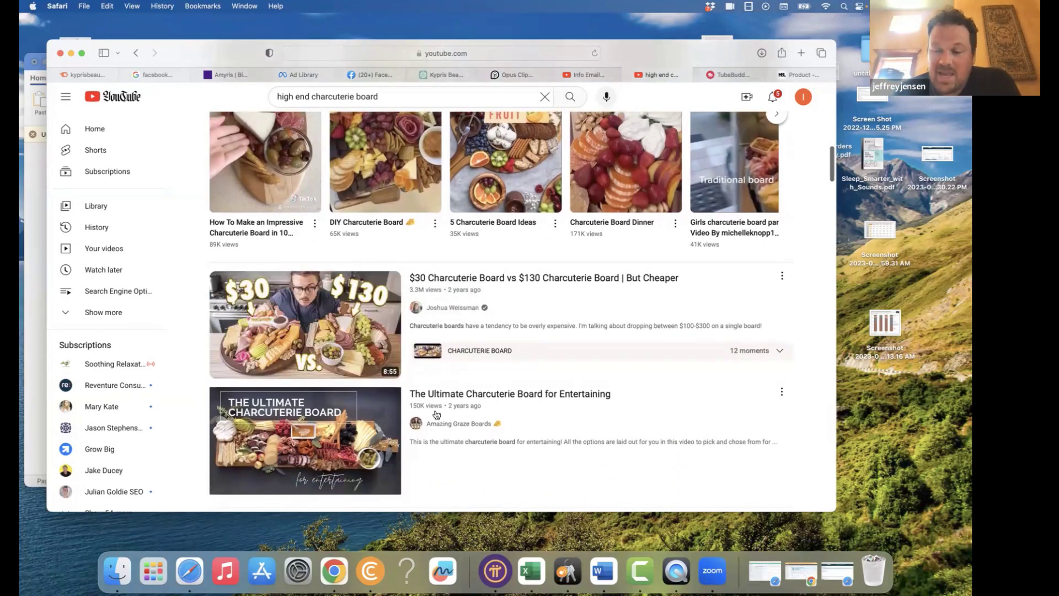
{"action": "mouse_move", "coordinate": [437, 412]}
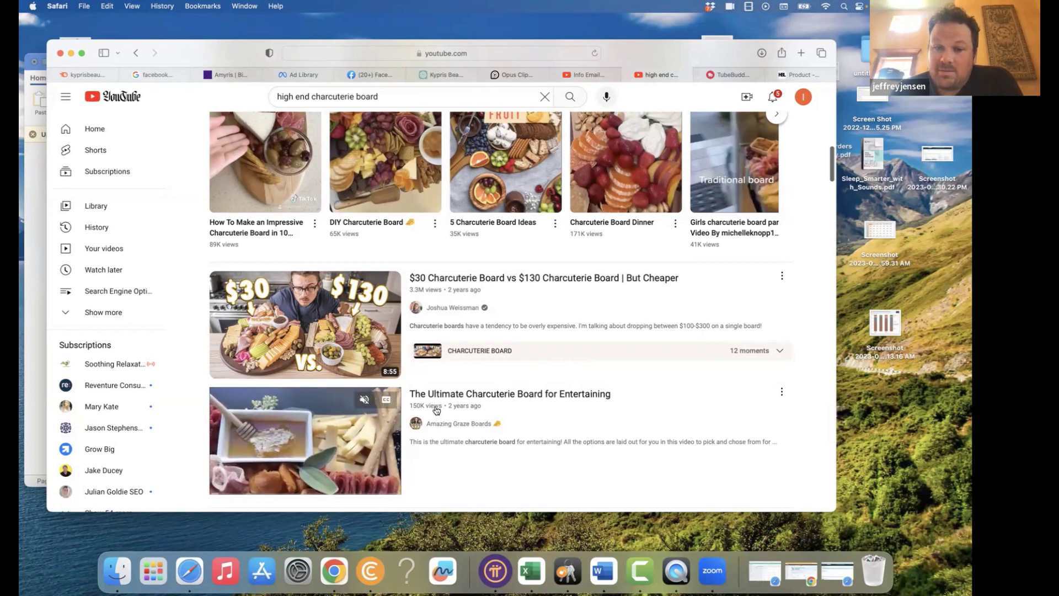
{"action": "scroll", "coordinate": [437, 410], "scroll_direction": "down", "scroll_amount": 2}
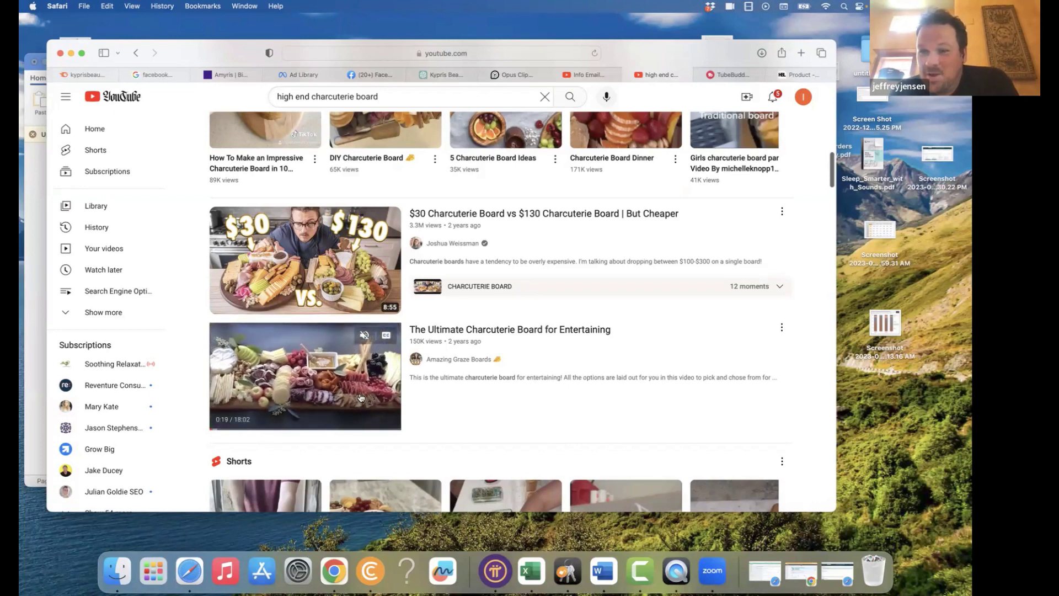
{"action": "scroll", "coordinate": [500, 381], "scroll_direction": "down", "scroll_amount": 3}
{"action": "scroll", "coordinate": [502, 383], "scroll_direction": "down", "scroll_amount": 2}
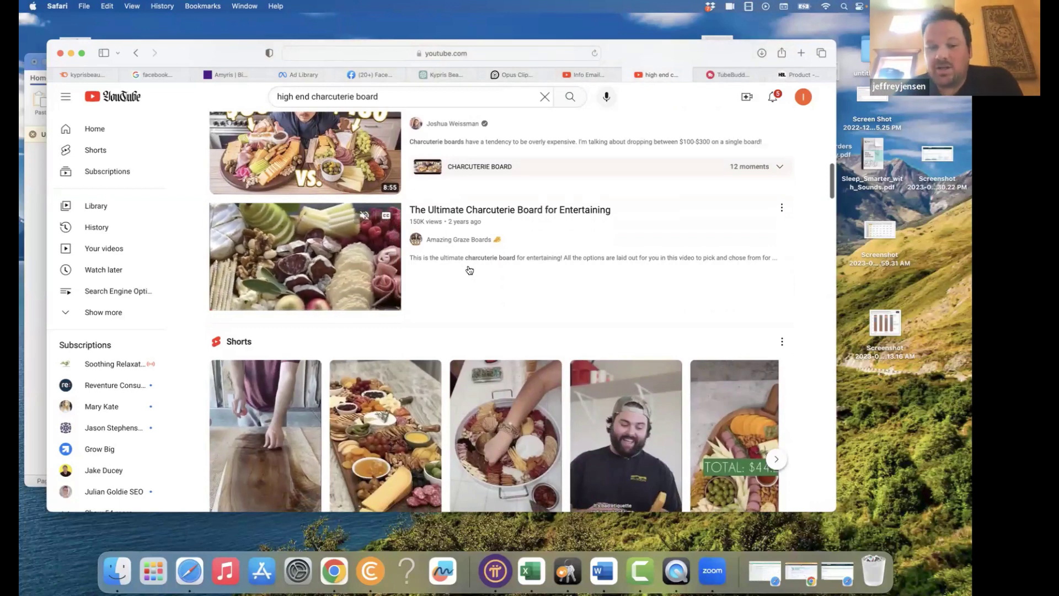
- Review the second Shorts row, highlighting the title of the "Transforming Wood into $500 Charcuterie Board" short
{"action": "scroll", "coordinate": [484, 308], "scroll_direction": "down", "scroll_amount": 4}
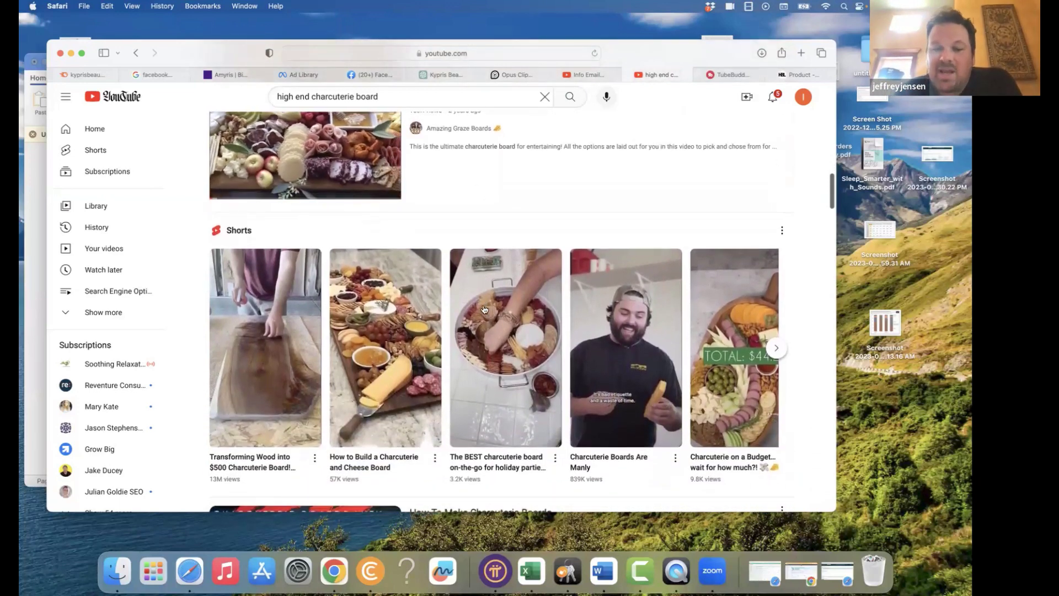
{"action": "scroll", "coordinate": [484, 308], "scroll_direction": "down", "scroll_amount": 3}
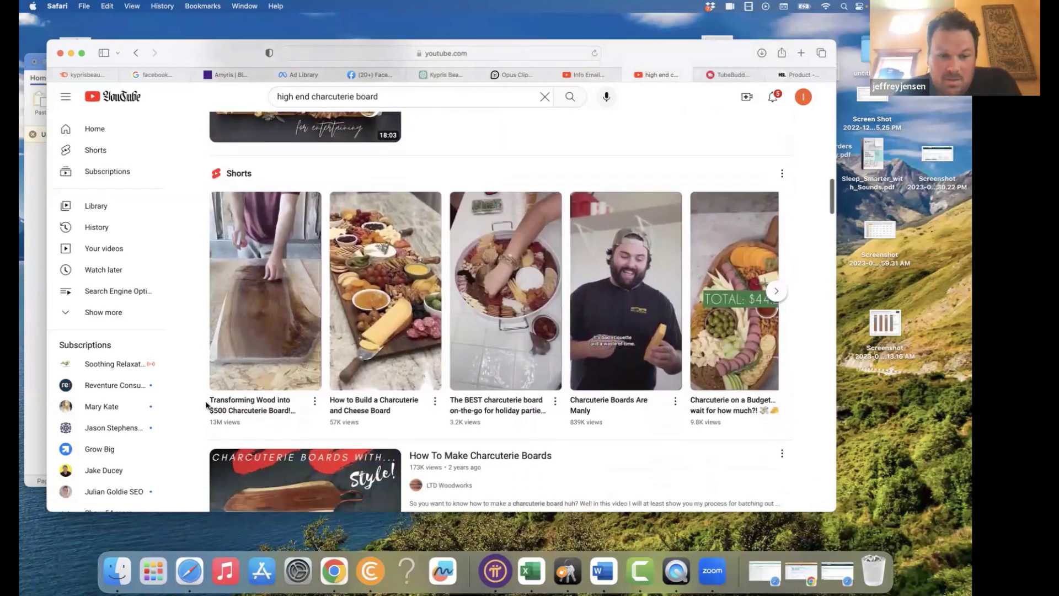
{"action": "left_click_drag", "start_coordinate": [205, 401], "coordinate": [285, 401]}
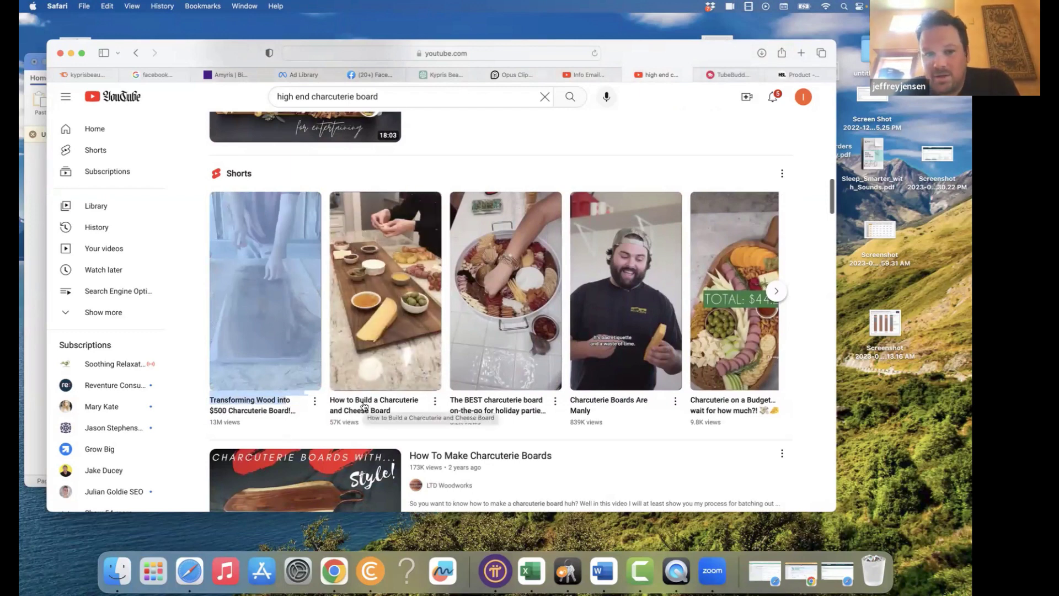
{"action": "left_click", "coordinate": [193, 326]}
{"action": "scroll", "coordinate": [193, 326], "scroll_direction": "down", "scroll_amount": 2}
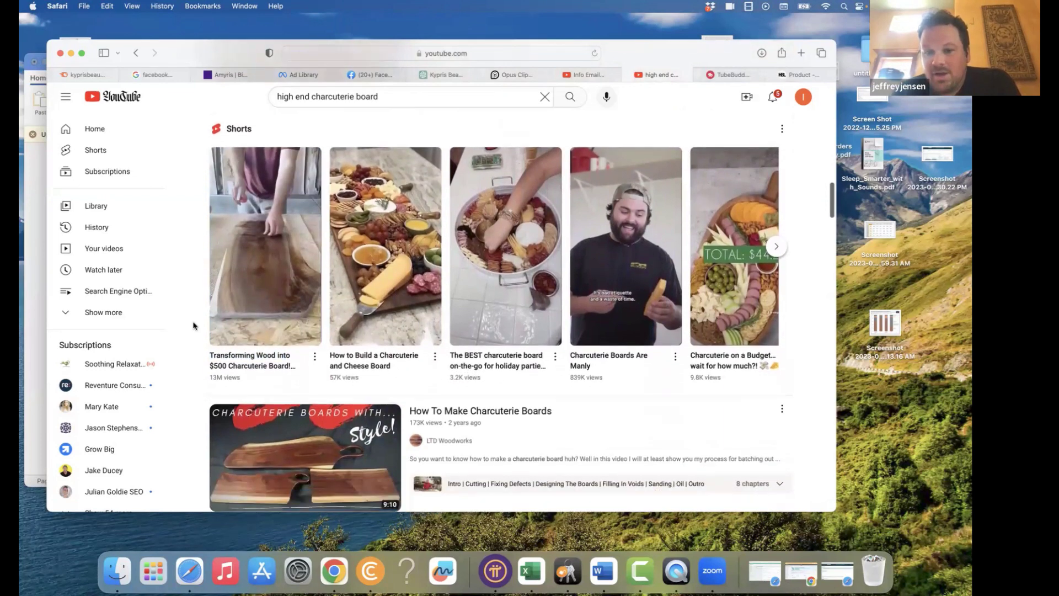
{"action": "scroll", "coordinate": [196, 324], "scroll_direction": "down", "scroll_amount": 1}
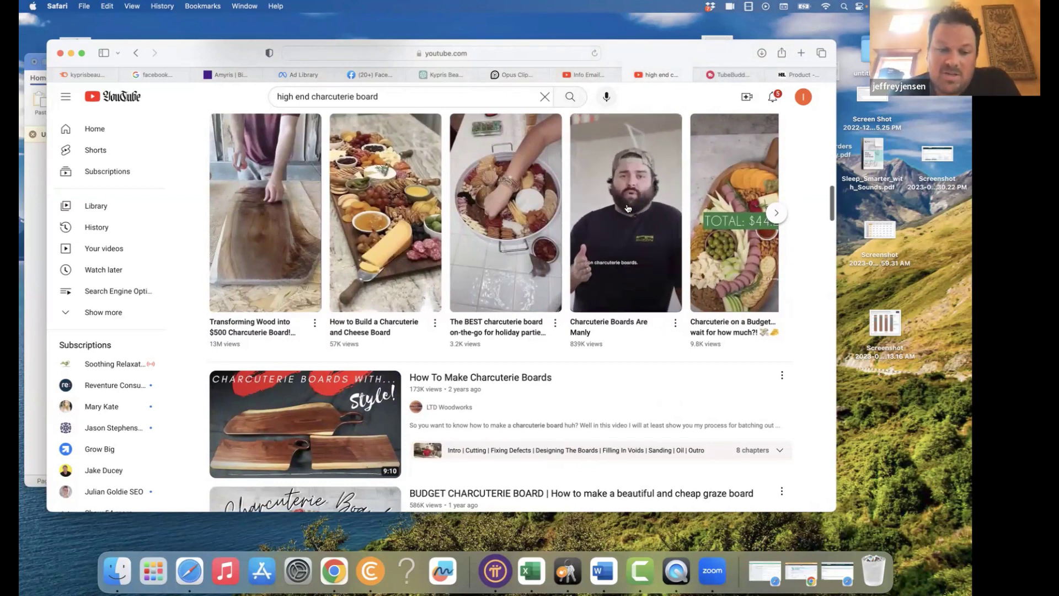
{"action": "scroll", "coordinate": [595, 331], "scroll_direction": "down", "scroll_amount": 1}
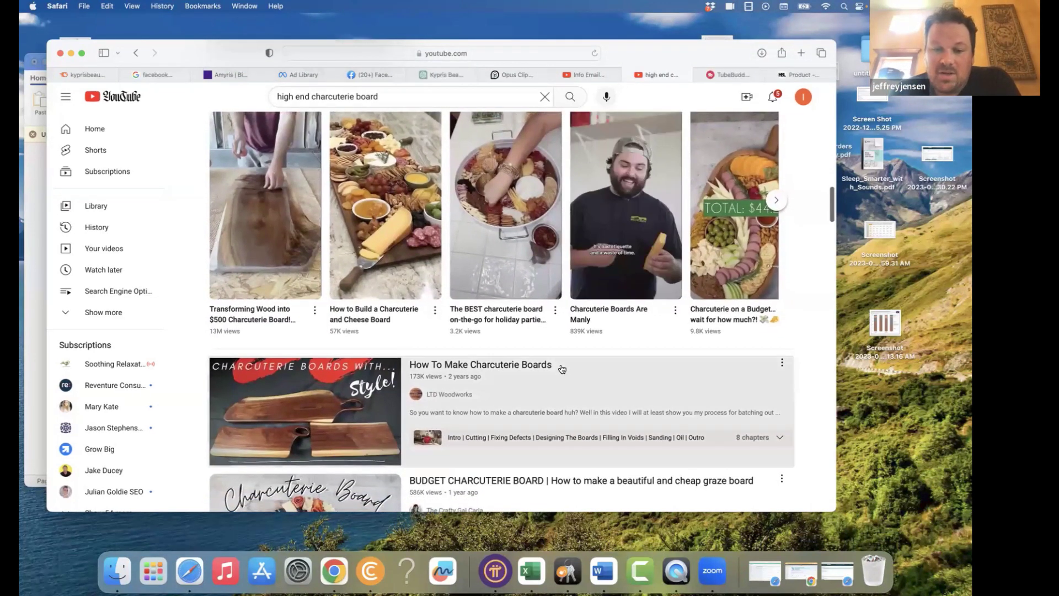
- Open the "How To Make Charcuterie Boards" video, return to the results and examine the "BUDGET CHARCUTERIE BOARD" result below it
{"action": "left_click_drag", "start_coordinate": [558, 366], "coordinate": [516, 365]}
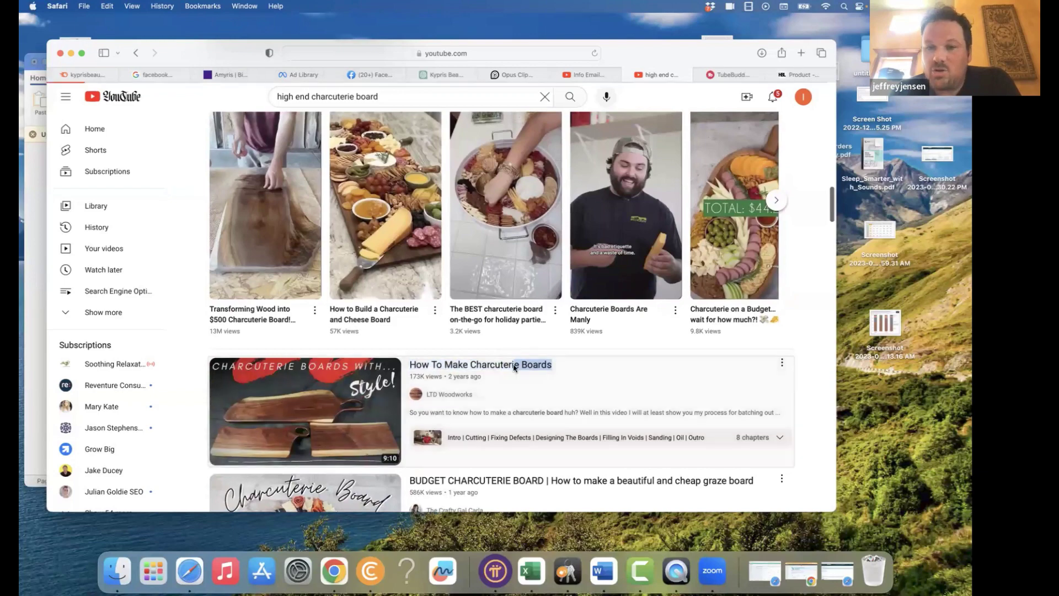
{"action": "left_click", "coordinate": [513, 365]}
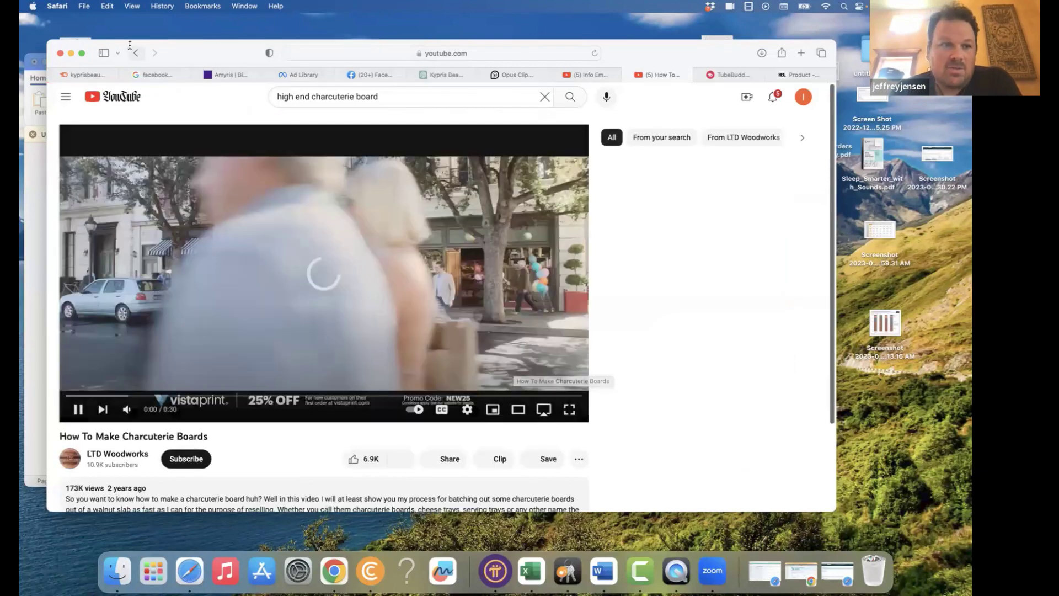
{"action": "key", "text": "super+bracketleft"}
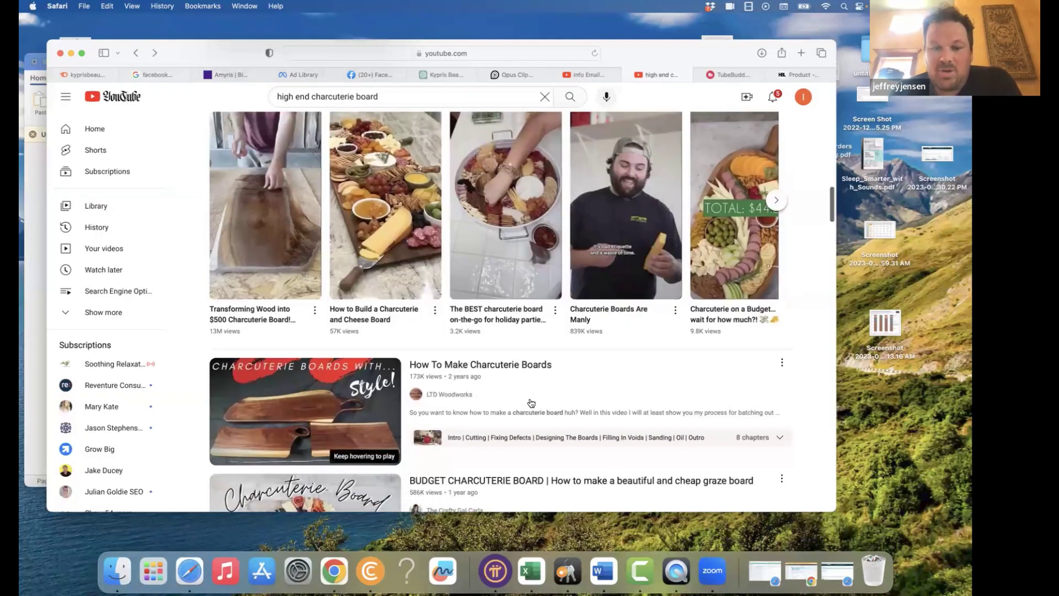
{"action": "scroll", "coordinate": [522, 386], "scroll_direction": "down", "scroll_amount": 3}
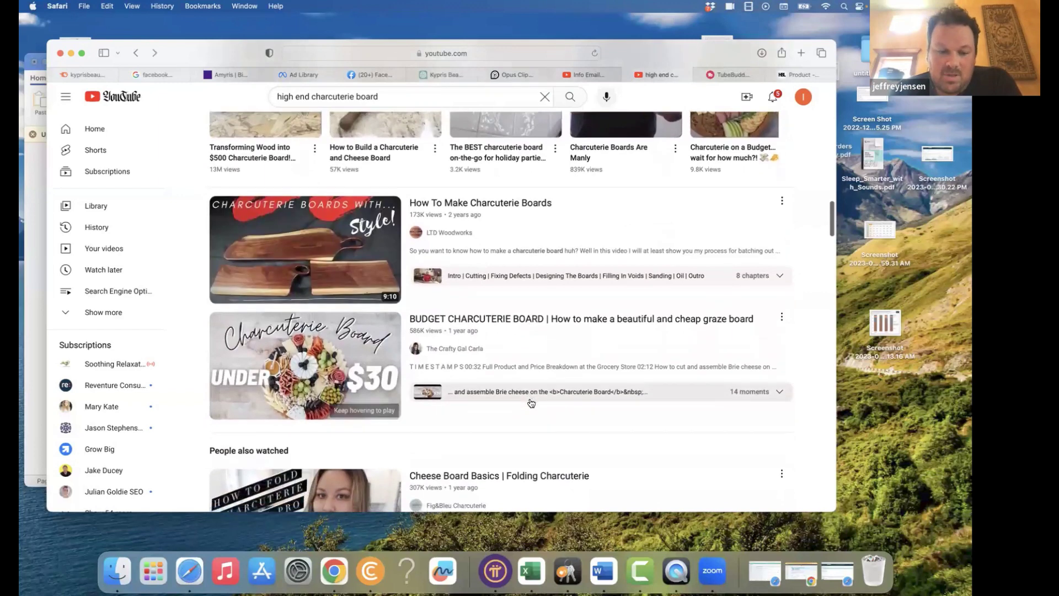
{"action": "scroll", "coordinate": [531, 402], "scroll_direction": "down", "scroll_amount": 1}
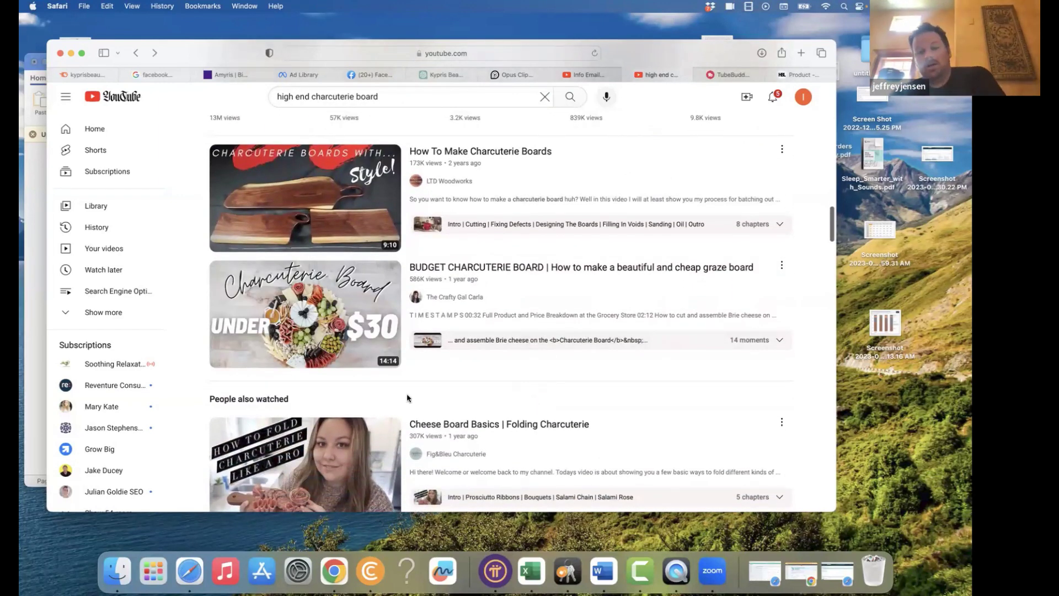
{"action": "mouse_move", "coordinate": [452, 303]}
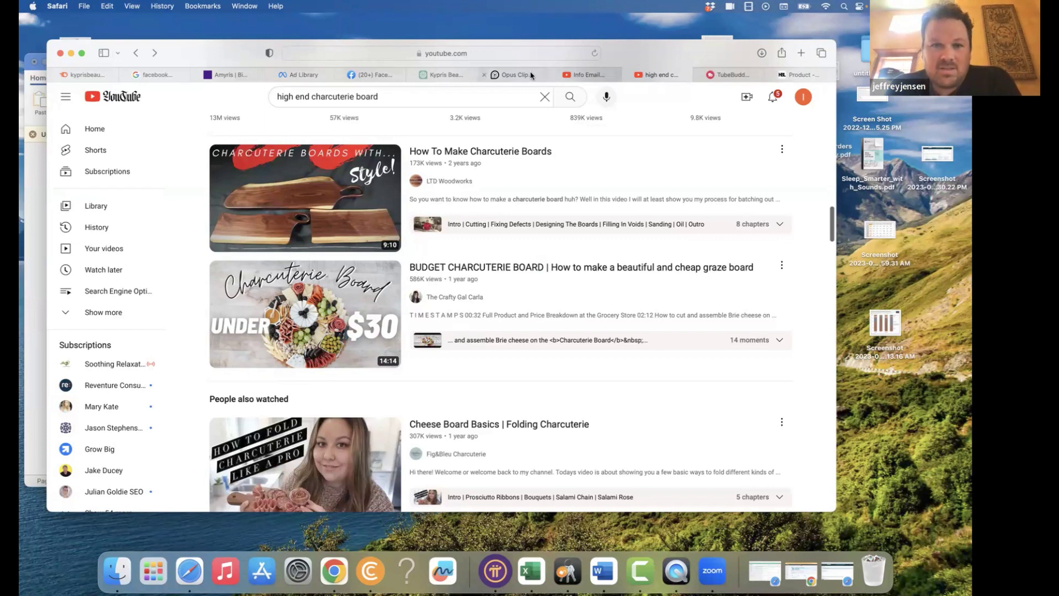
- Switch to the OpusClip page and check the processing progress of the SEO content video
{"action": "left_click", "coordinate": [516, 75]}
{"action": "scroll", "coordinate": [490, 259], "scroll_direction": "down", "scroll_amount": 3}
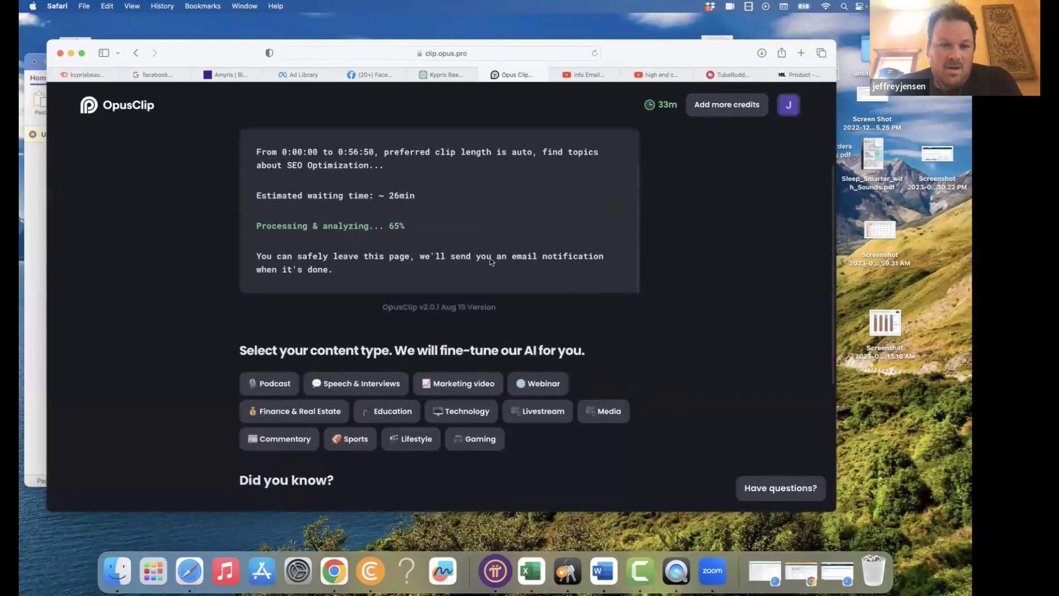
{"action": "scroll", "coordinate": [490, 258], "scroll_direction": "up", "scroll_amount": 3}
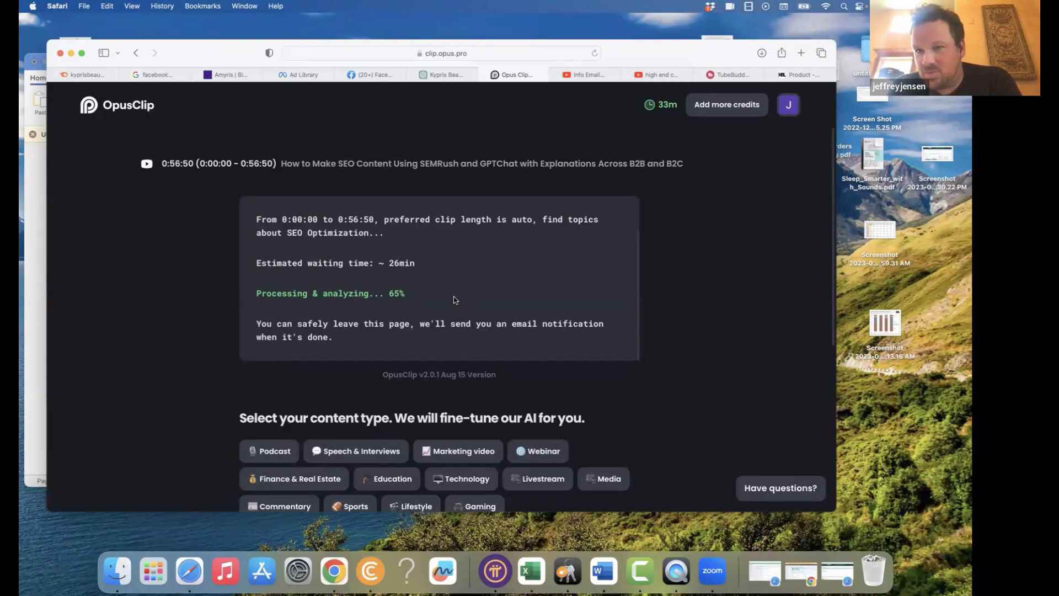
- Switch to the Word training document, read the homework assignment's SEMRush, Opus.pro and TubeBuddy parts, and return to the OpusClip page
{"action": "left_click", "coordinate": [29, 283]}
{"action": "scroll", "coordinate": [204, 347], "scroll_direction": "down", "scroll_amount": 10}
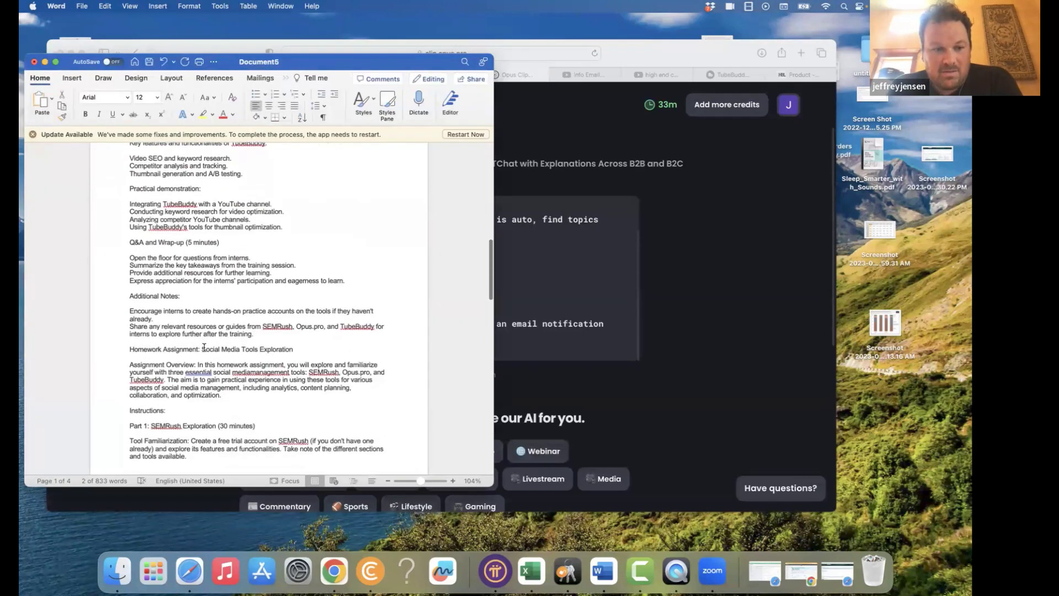
{"action": "scroll", "coordinate": [204, 348], "scroll_direction": "down", "scroll_amount": 8}
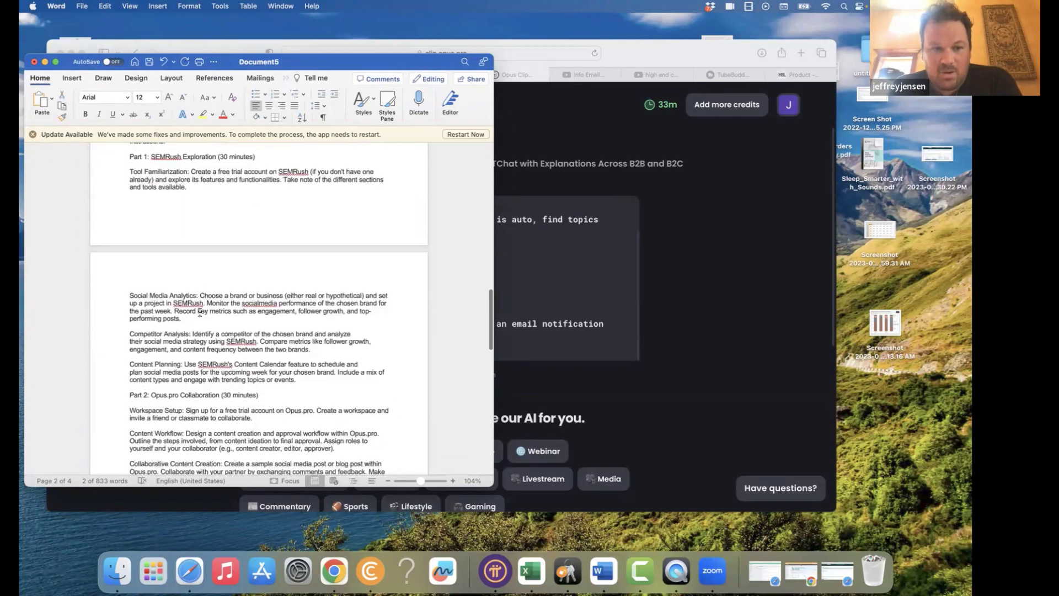
{"action": "scroll", "coordinate": [200, 312], "scroll_direction": "down", "scroll_amount": 5}
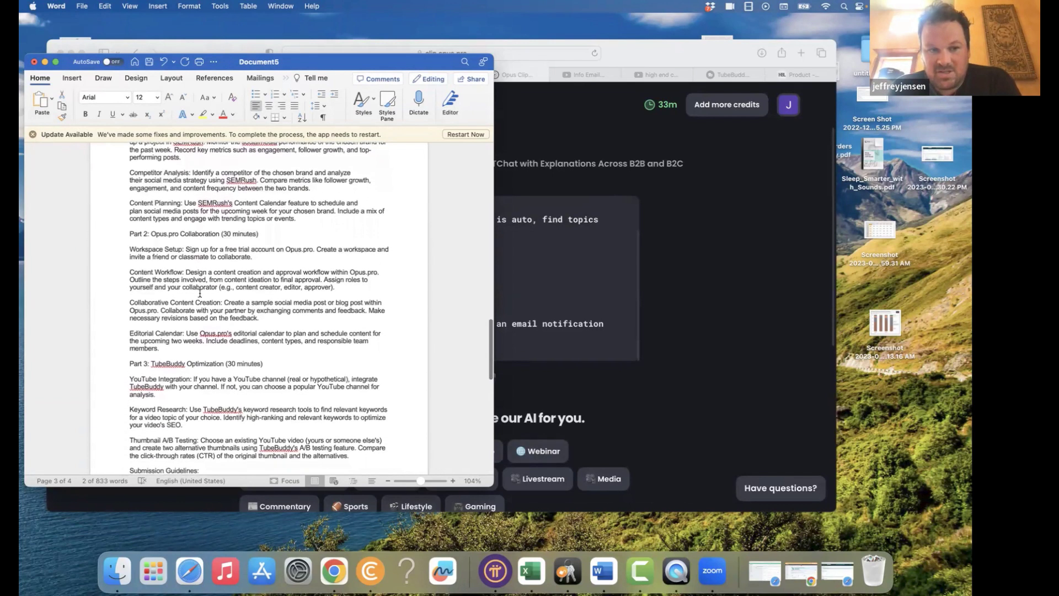
{"action": "scroll", "coordinate": [200, 293], "scroll_direction": "down", "scroll_amount": 5}
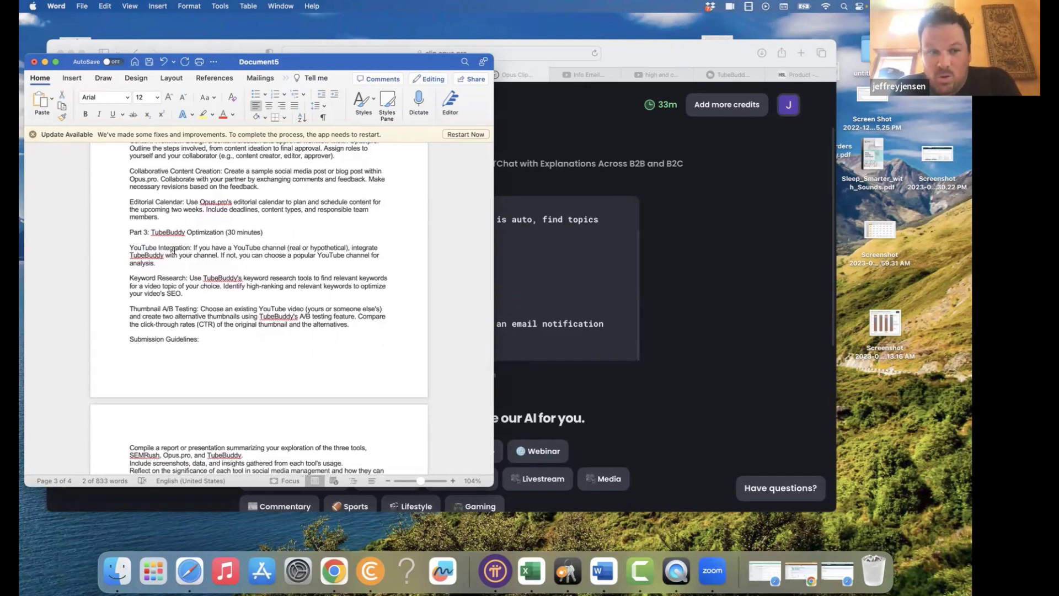
{"action": "scroll", "coordinate": [174, 251], "scroll_direction": "down", "scroll_amount": 1}
{"action": "left_click", "coordinate": [756, 223]}
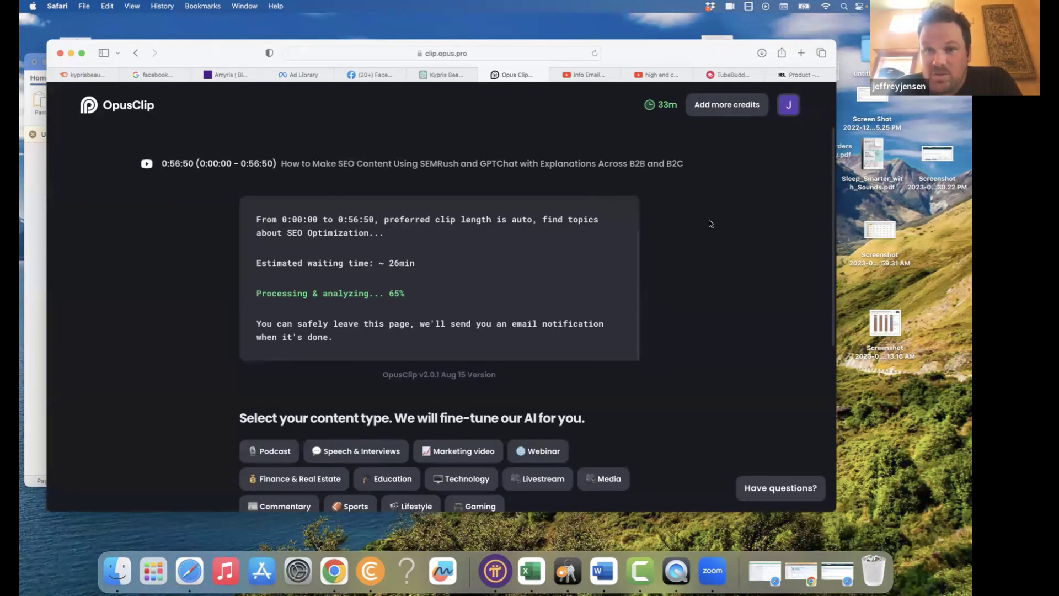
{"action": "mouse_move", "coordinate": [464, 82]}
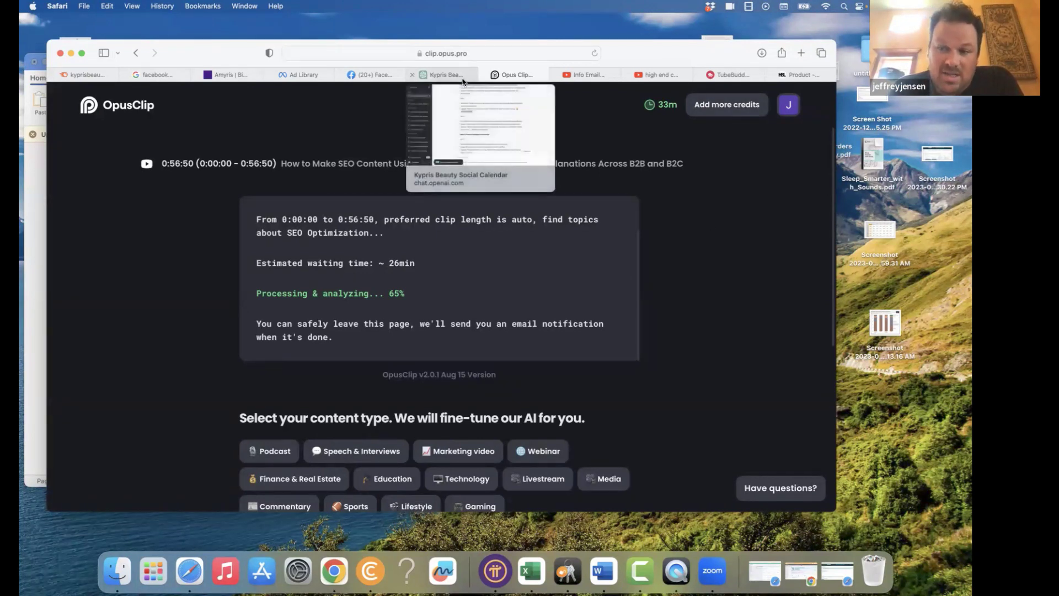